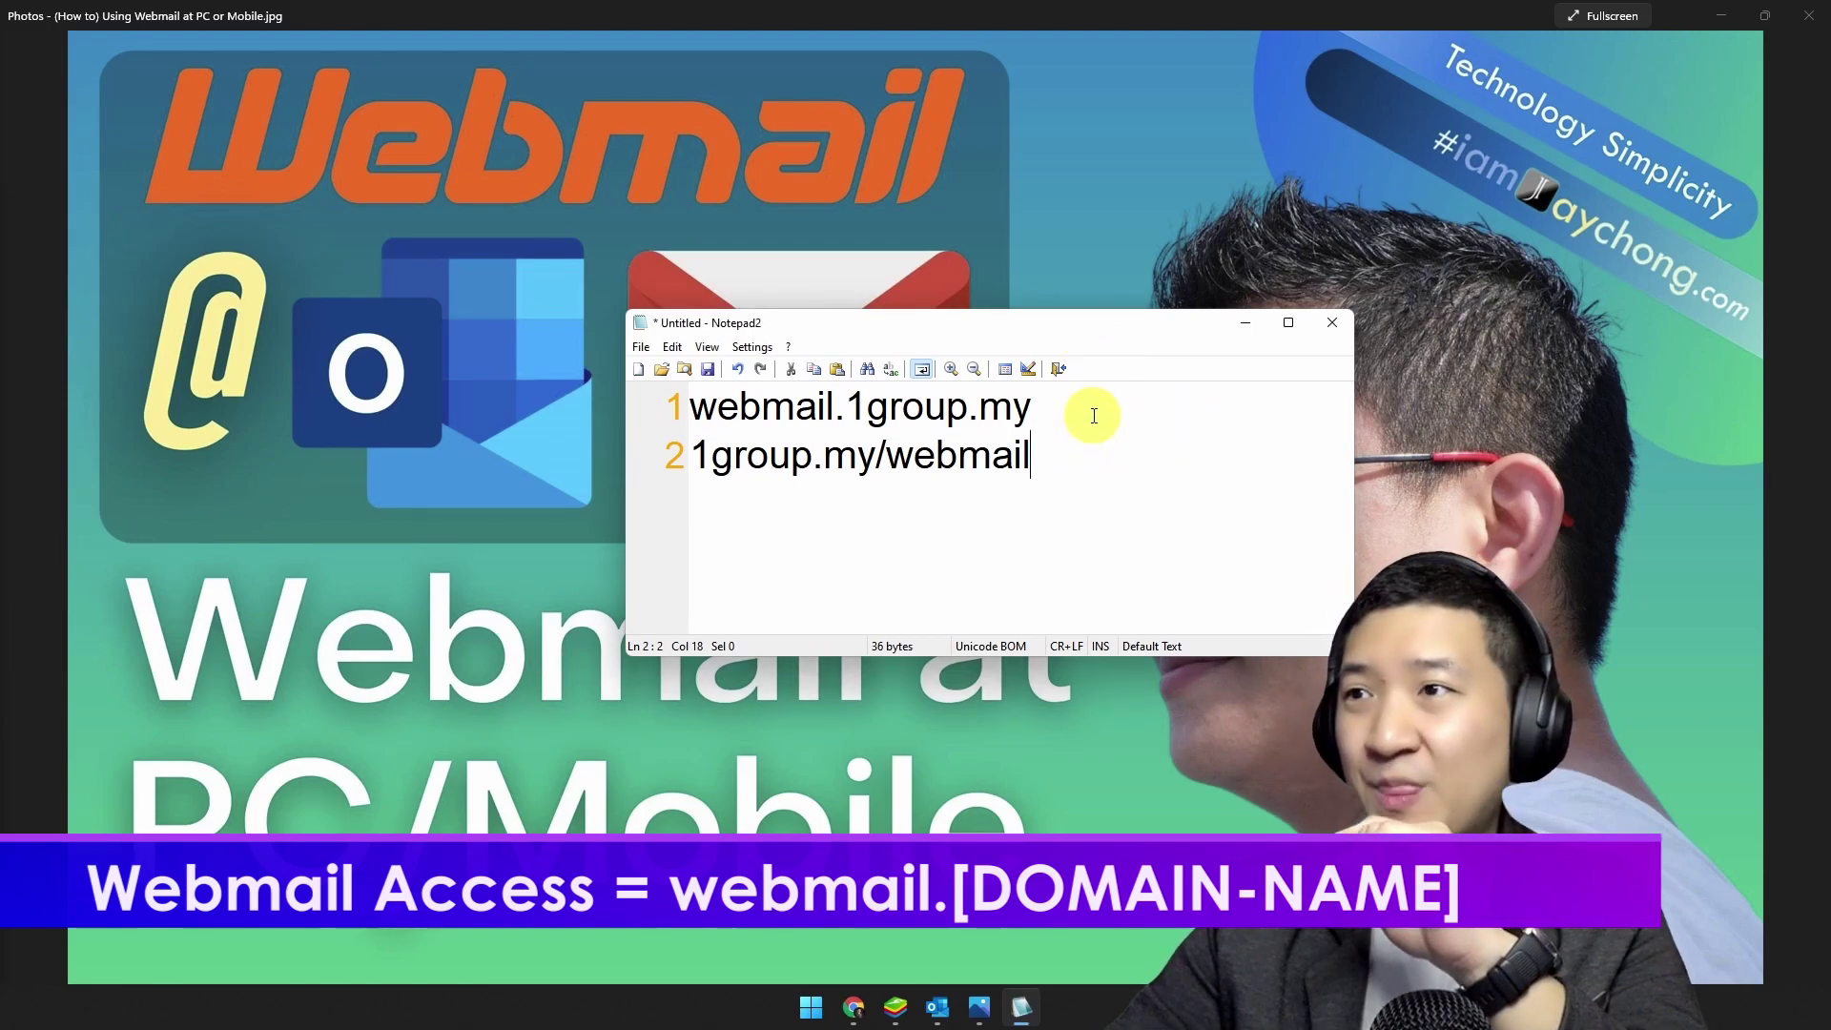
Step: Highlight the first line, webmail.1group.my, in the Notepad2 note
left_click_drag(1059, 408, 865, 401)
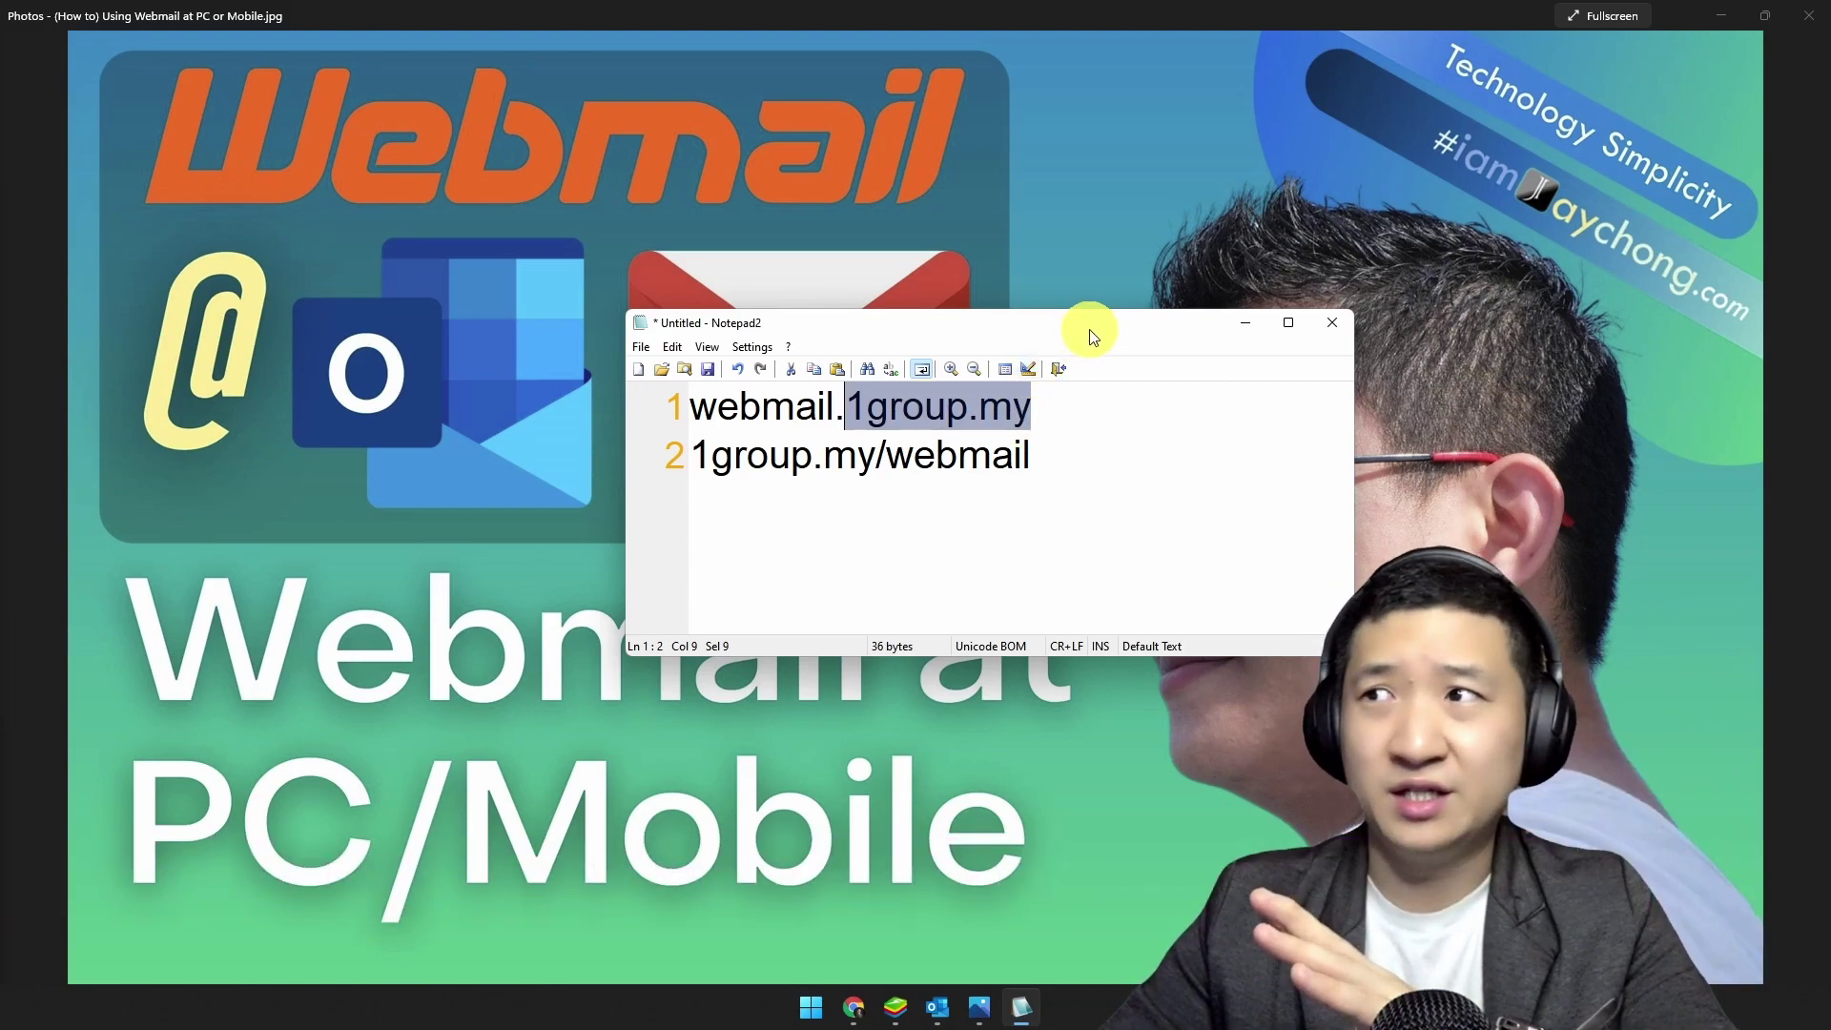
left_click_drag(1086, 332, 1013, 372)
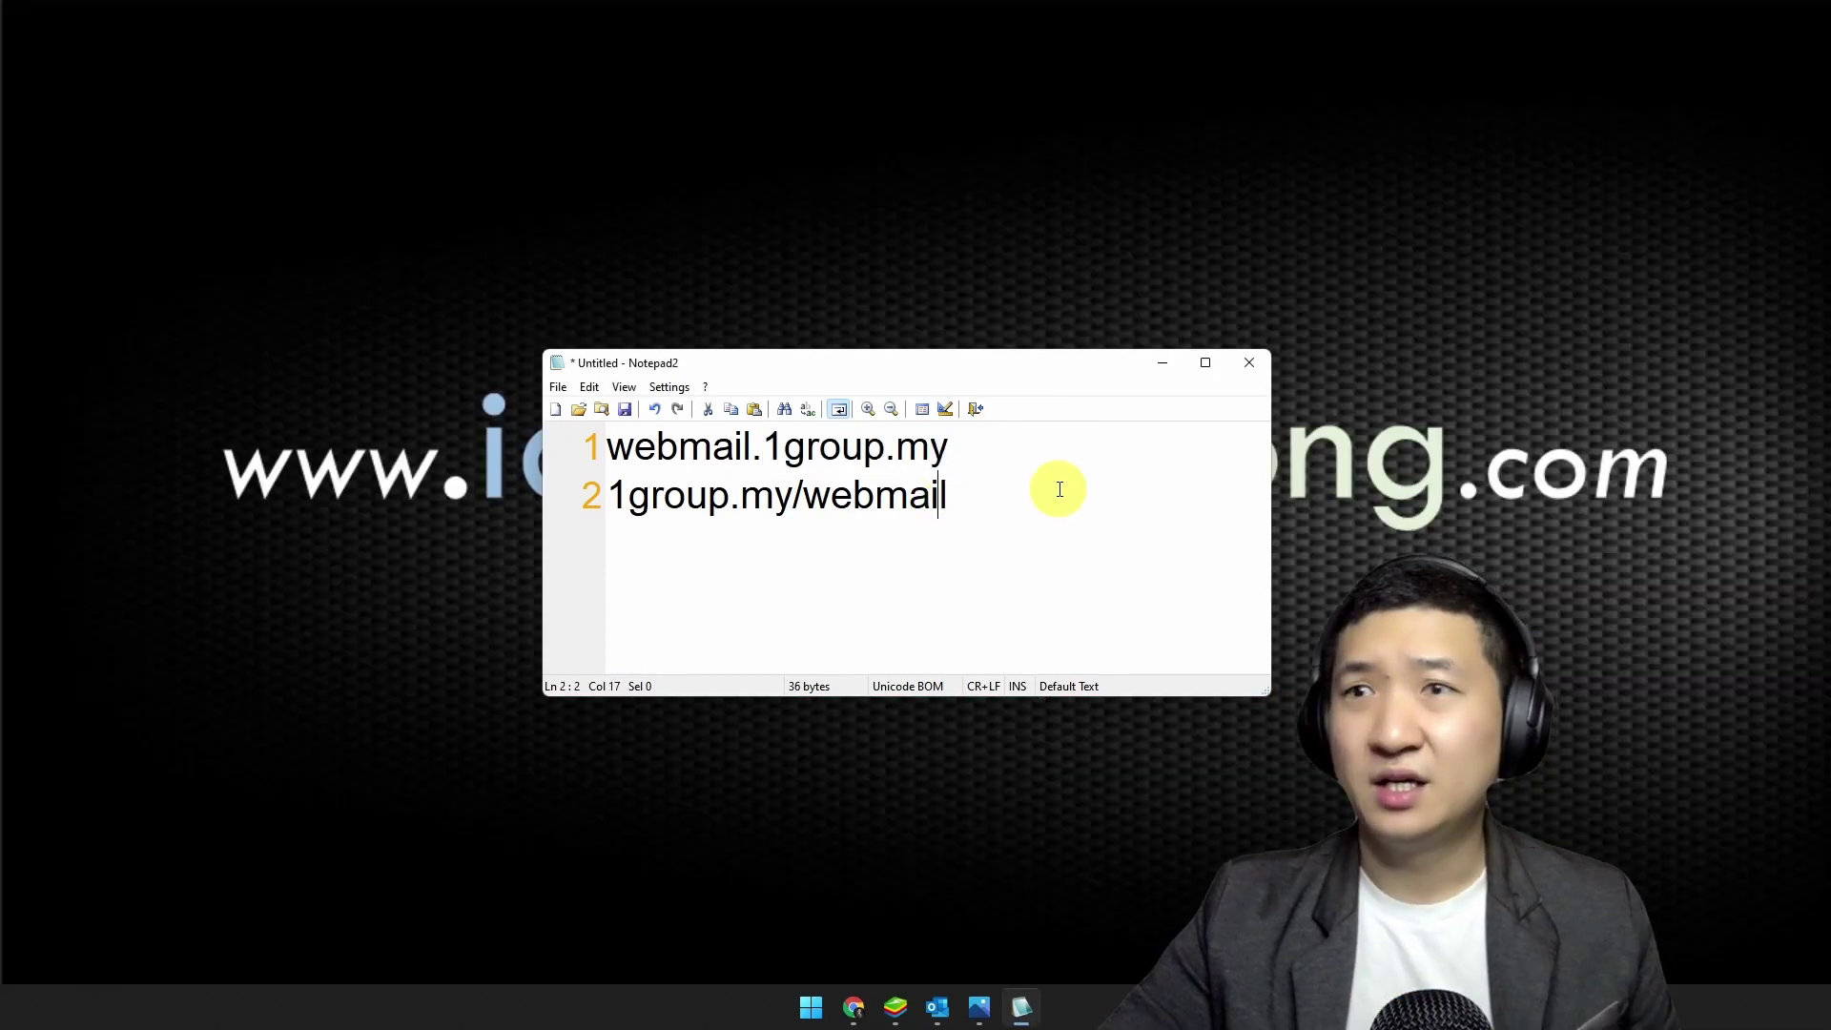
left_click_drag(1022, 374, 1081, 341)
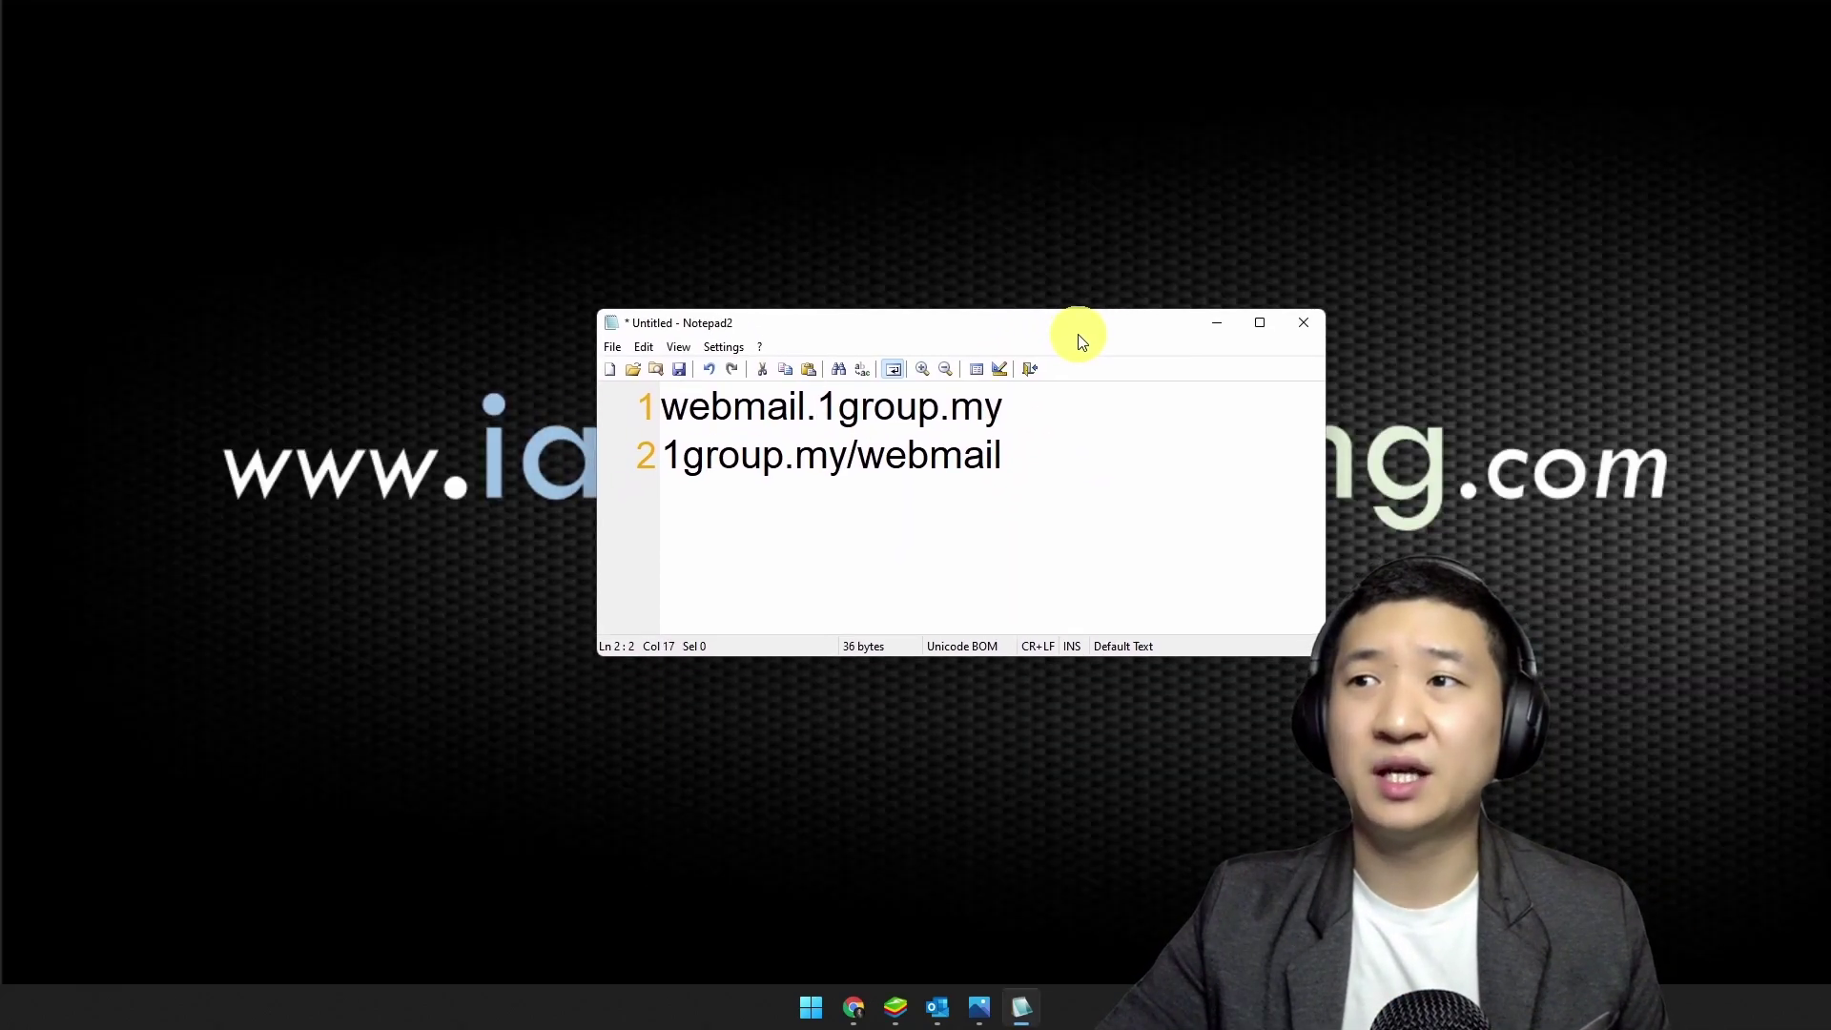
left_click_drag(1003, 407, 661, 407)
left_click(1050, 454)
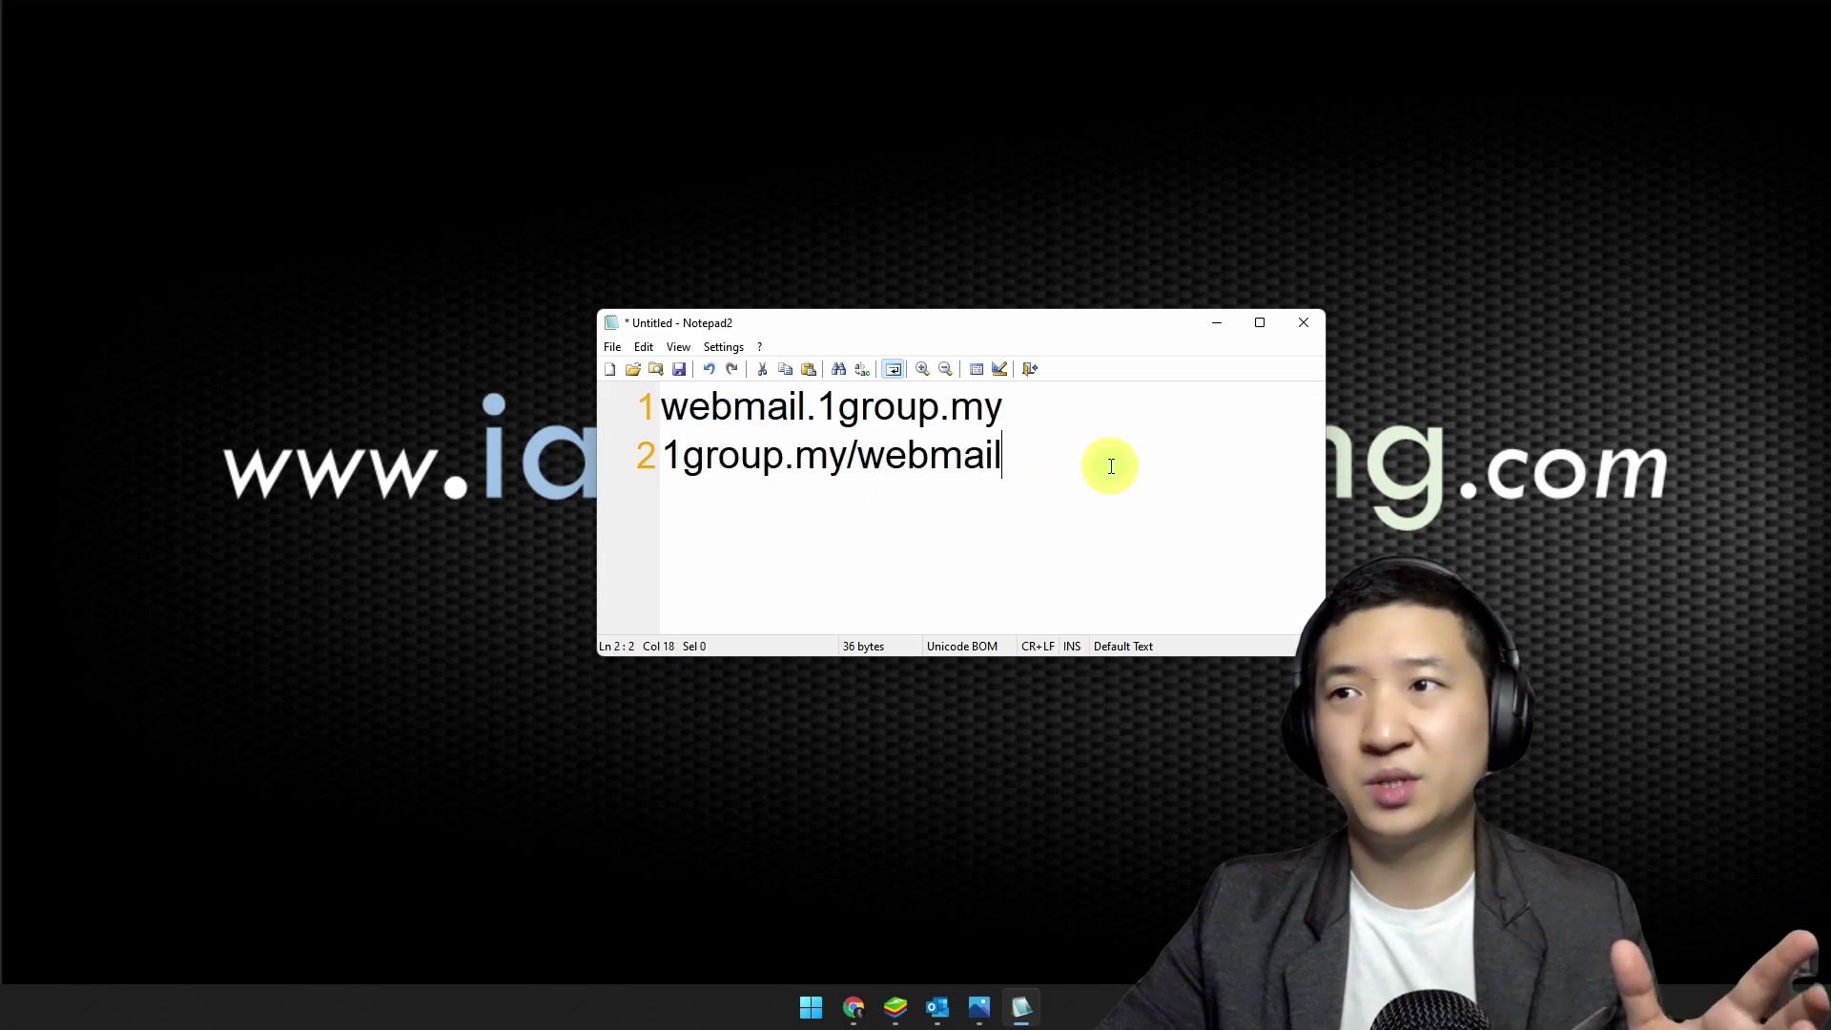
left_click_drag(1048, 412, 661, 408)
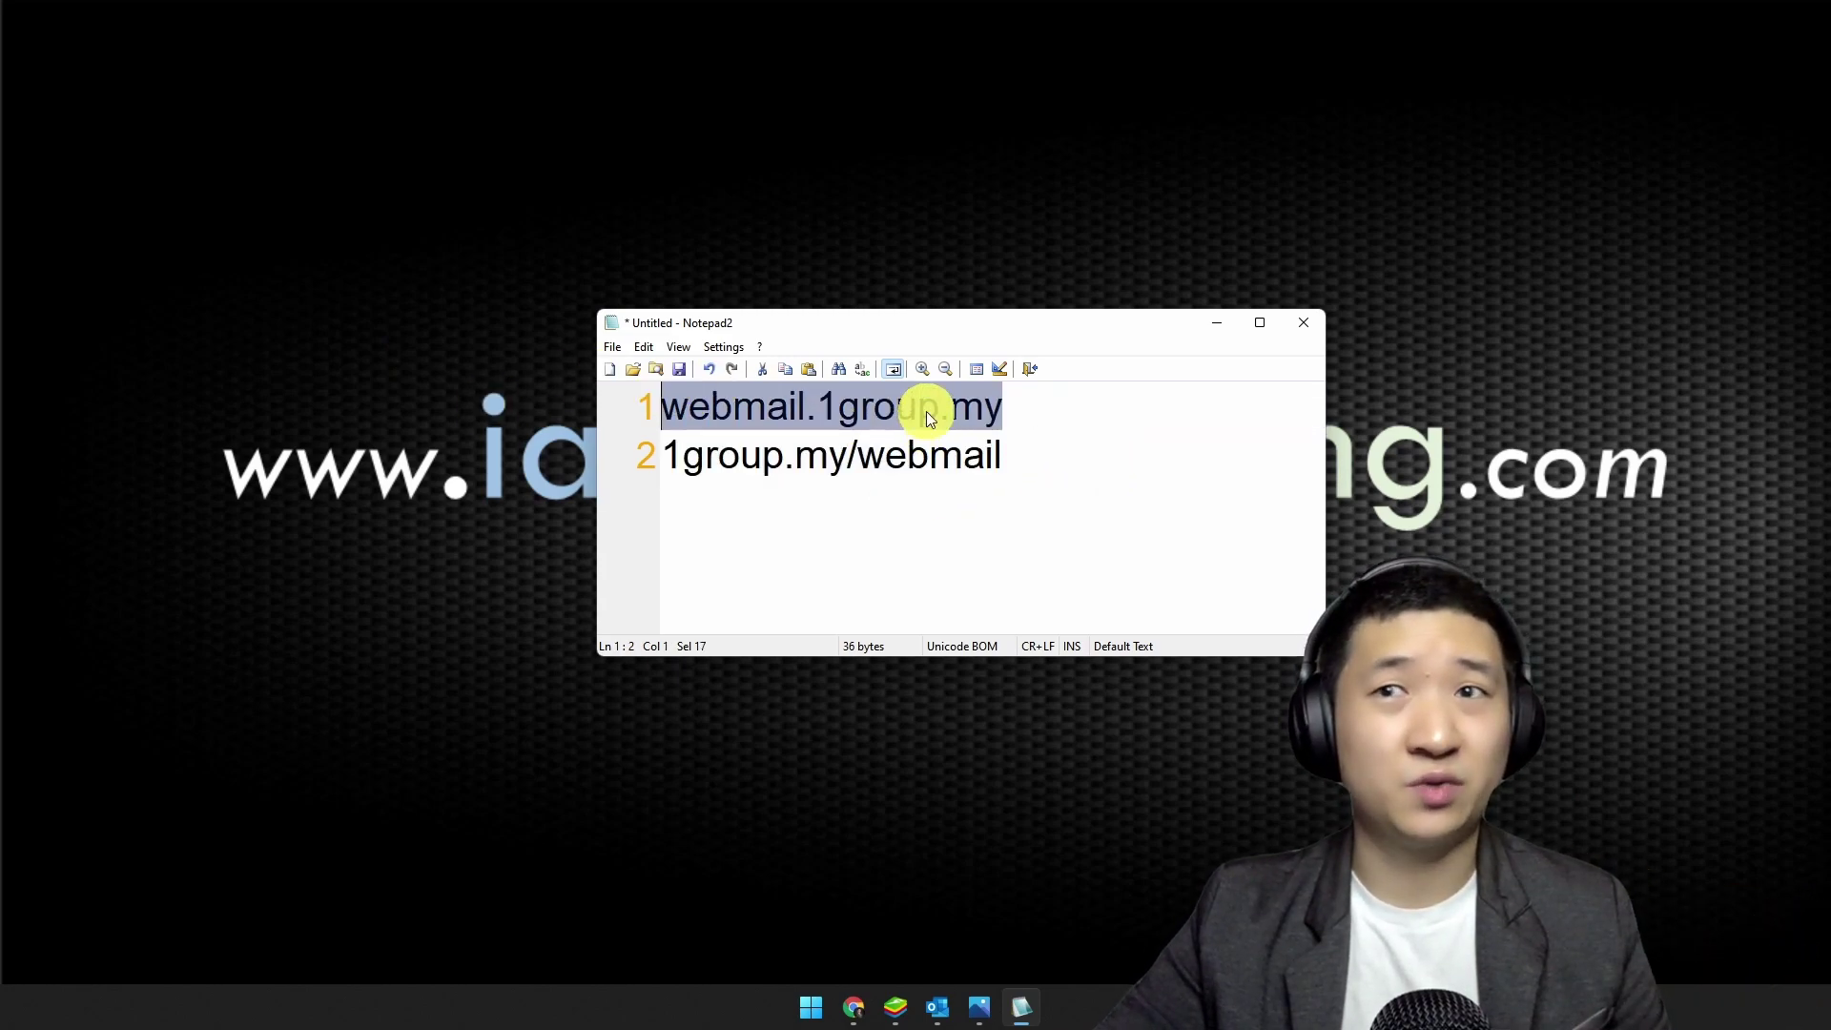
Step: Minimize the note and bring back the incognito Chrome window
left_click(1217, 325)
mouse_move(852, 1001)
left_click(937, 914)
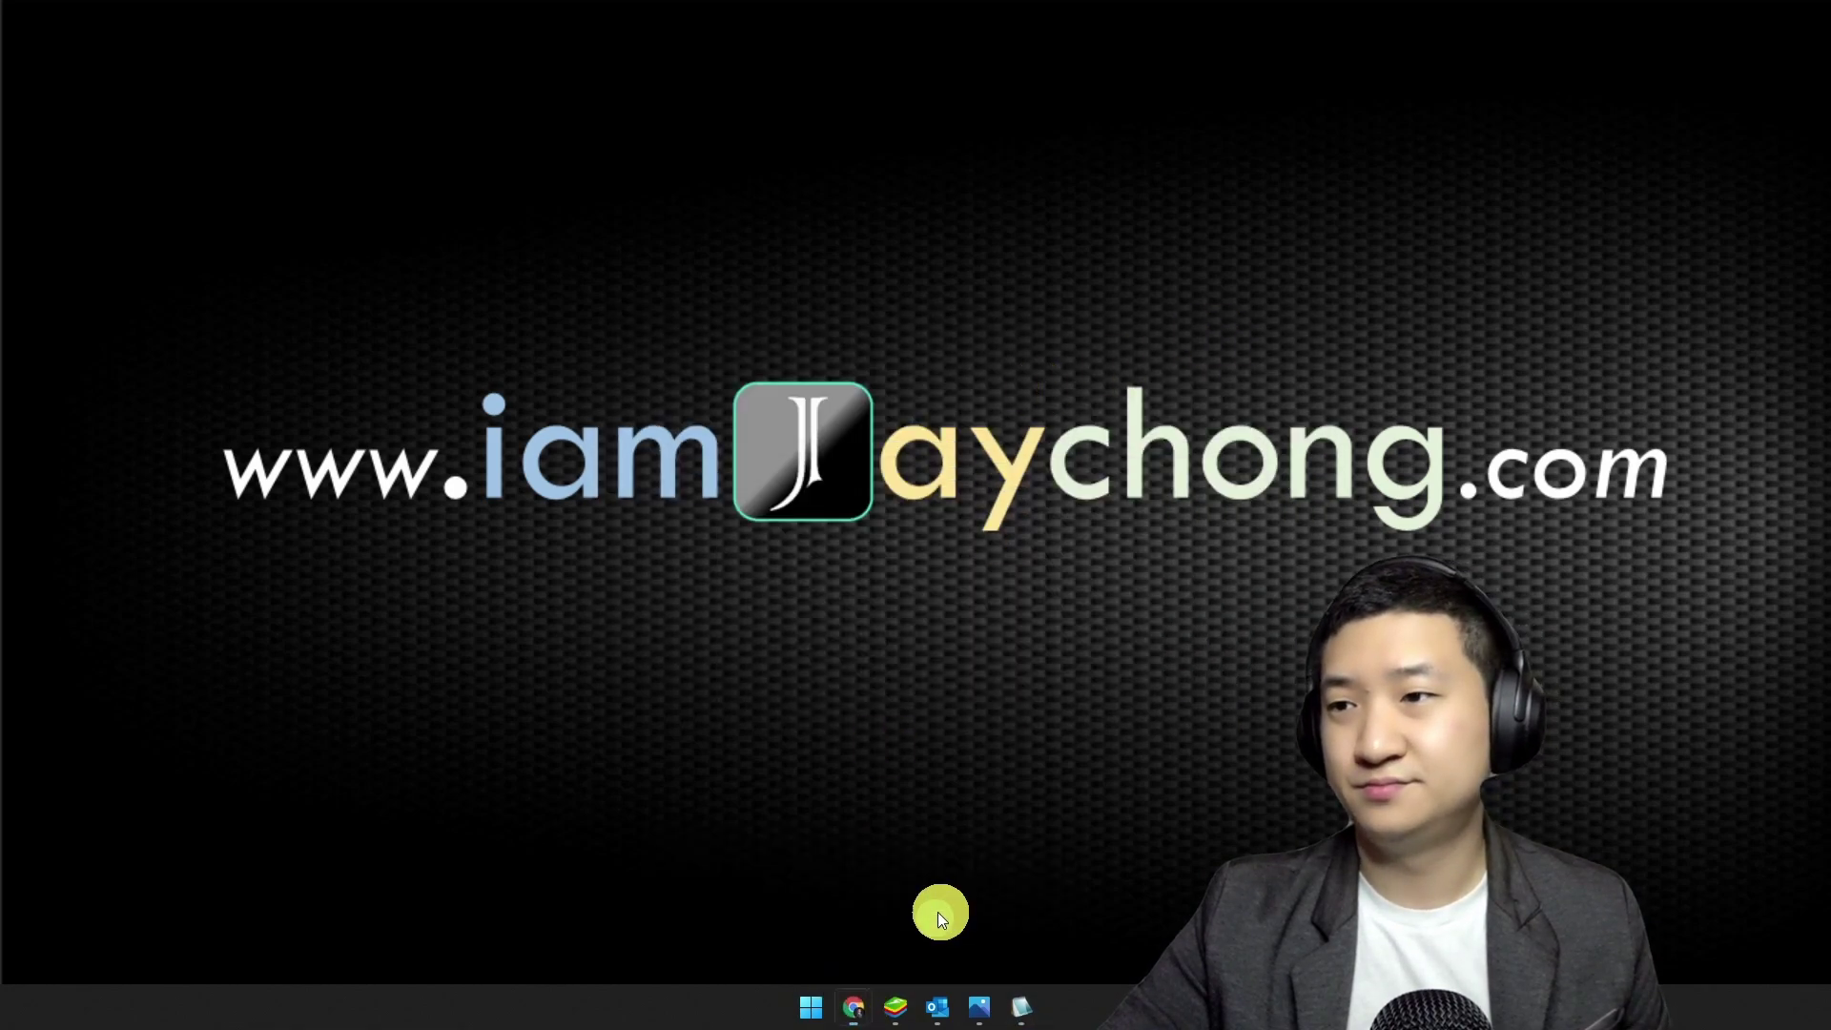
Step: Load webmail.1group.my in the browser, zoomed in on the login page
key("ctrl+plus")
key("ctrl+plus")
key("ctrl+plus")
type("webmail.1group.my")
key("Return")
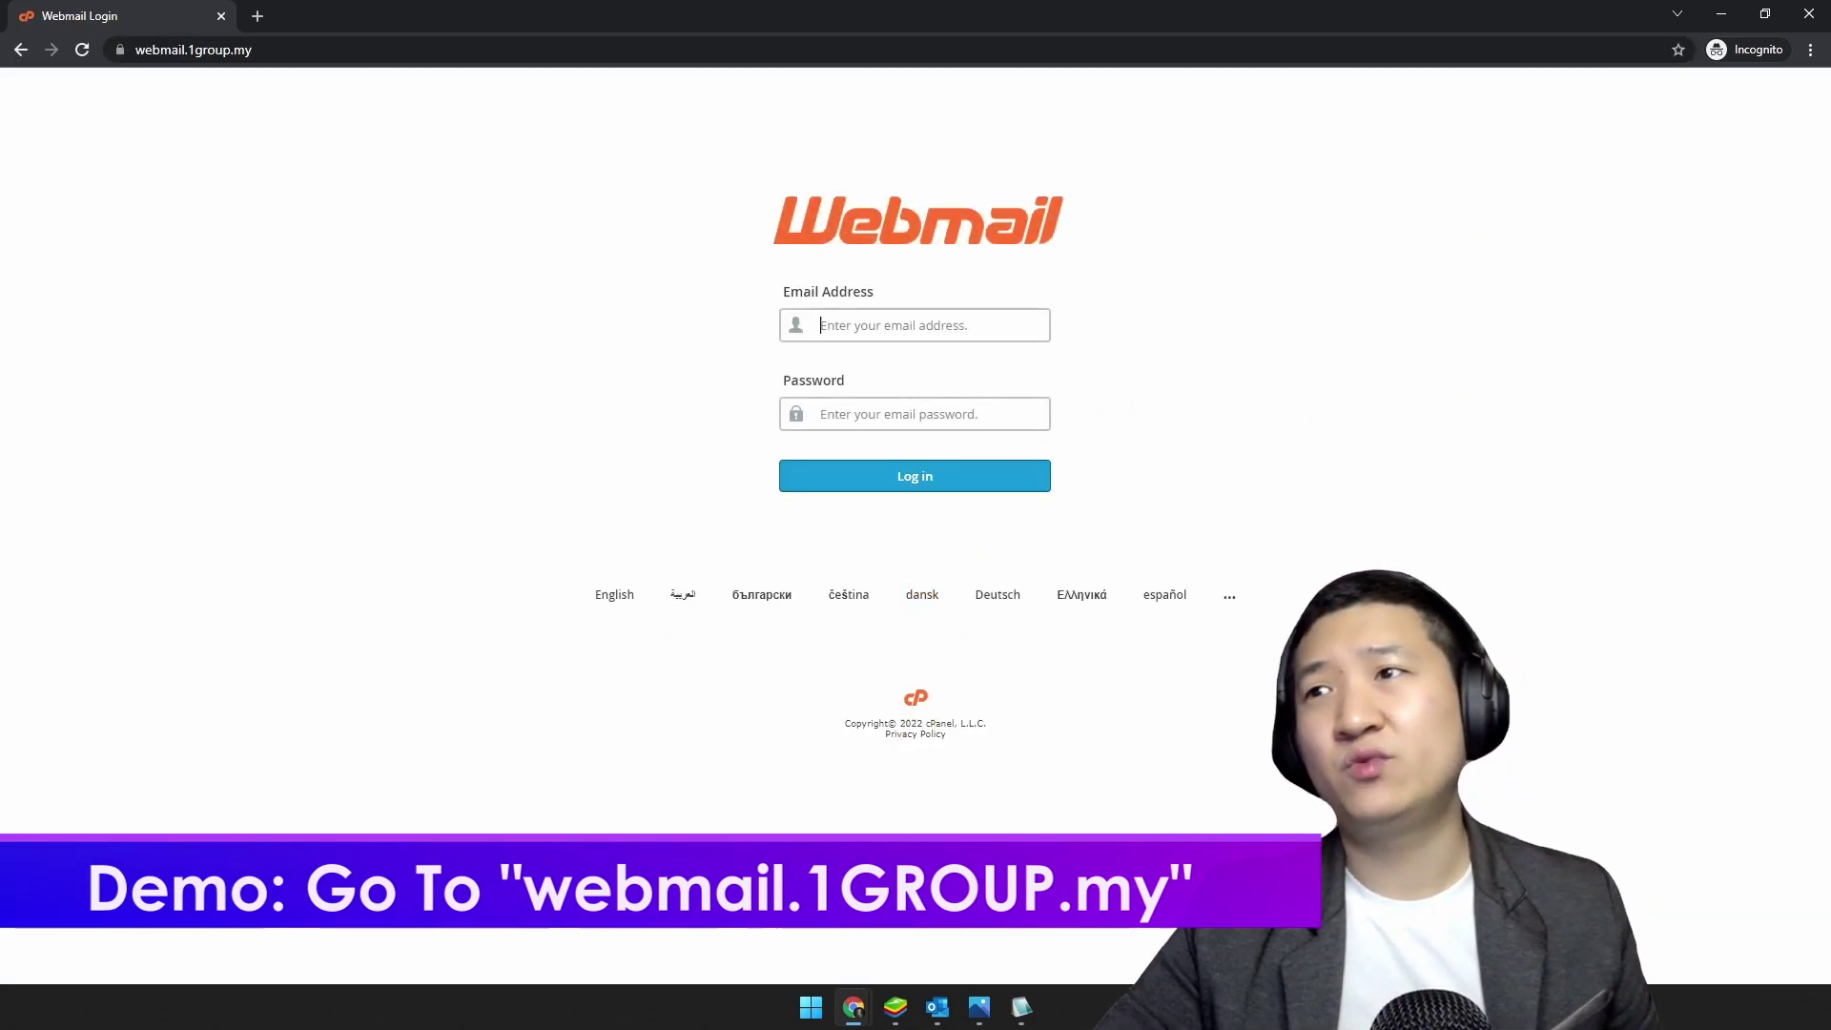
key("ctrl+plus")
key("ctrl+plus")
key("ctrl+plus")
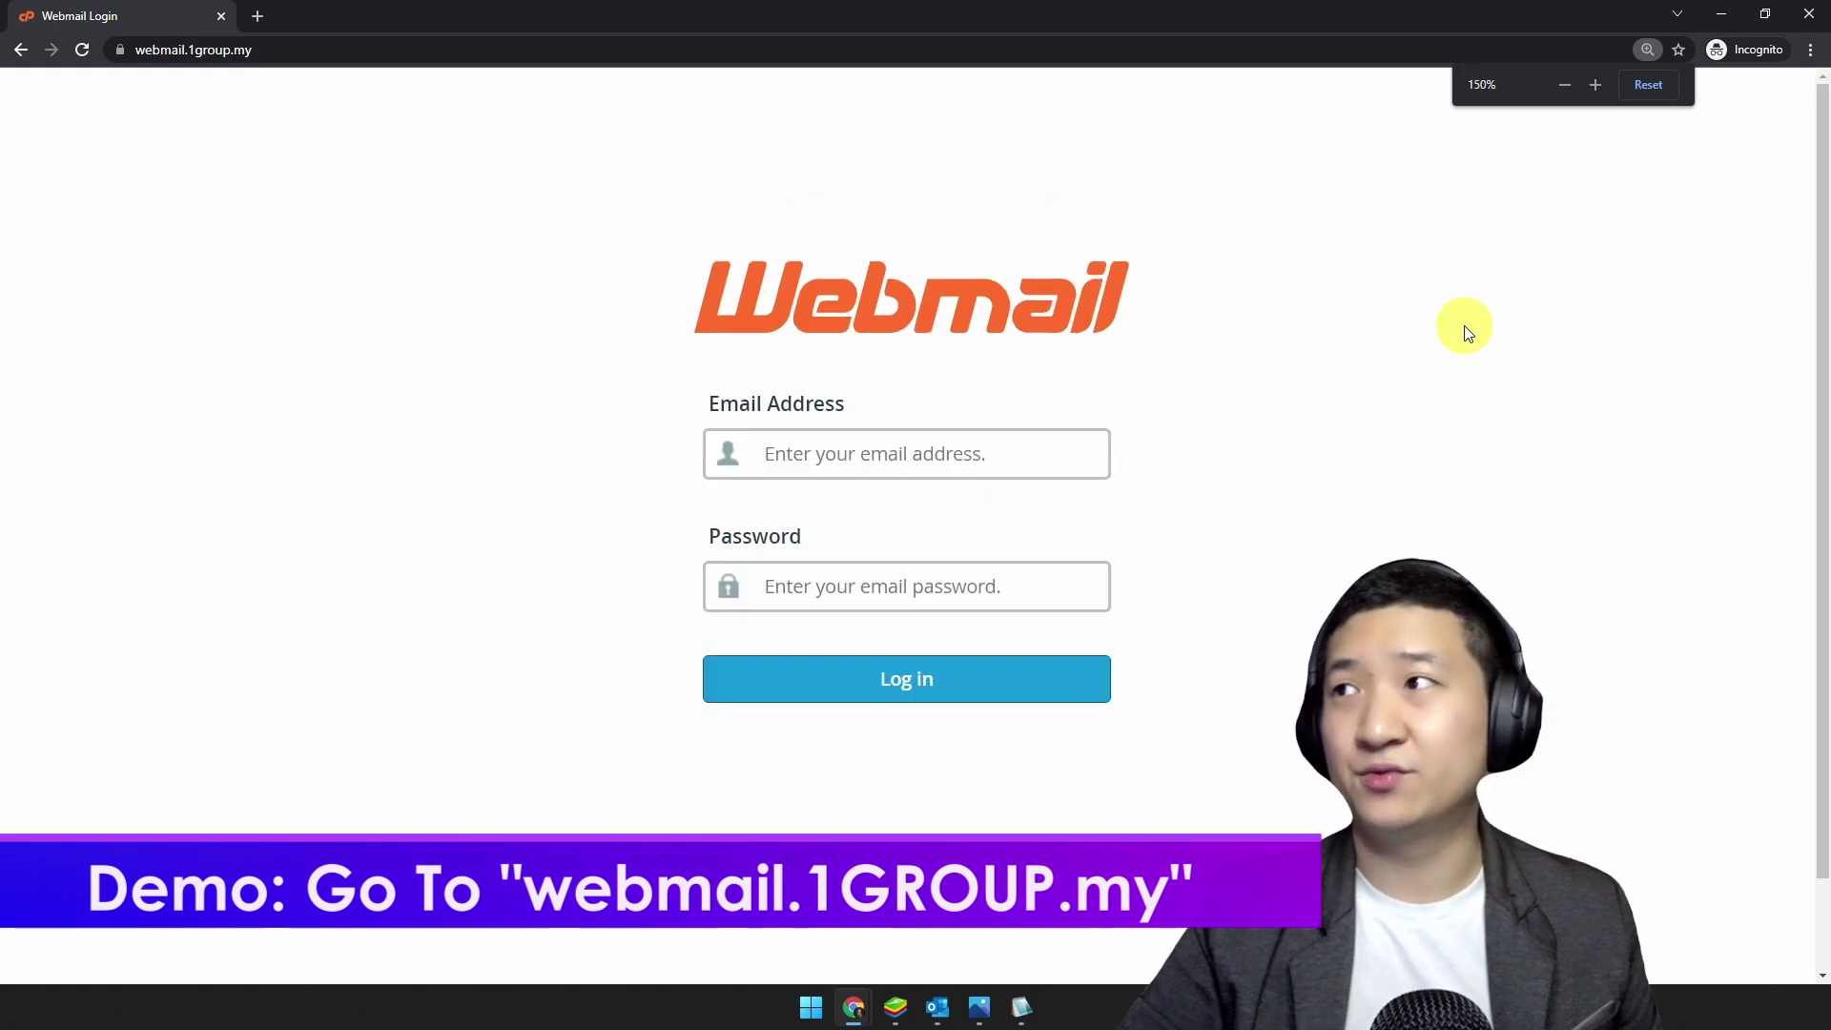
Step: Paste the account's e-mail address and password, then log in
left_click(982, 449)
key("ctrl+v")
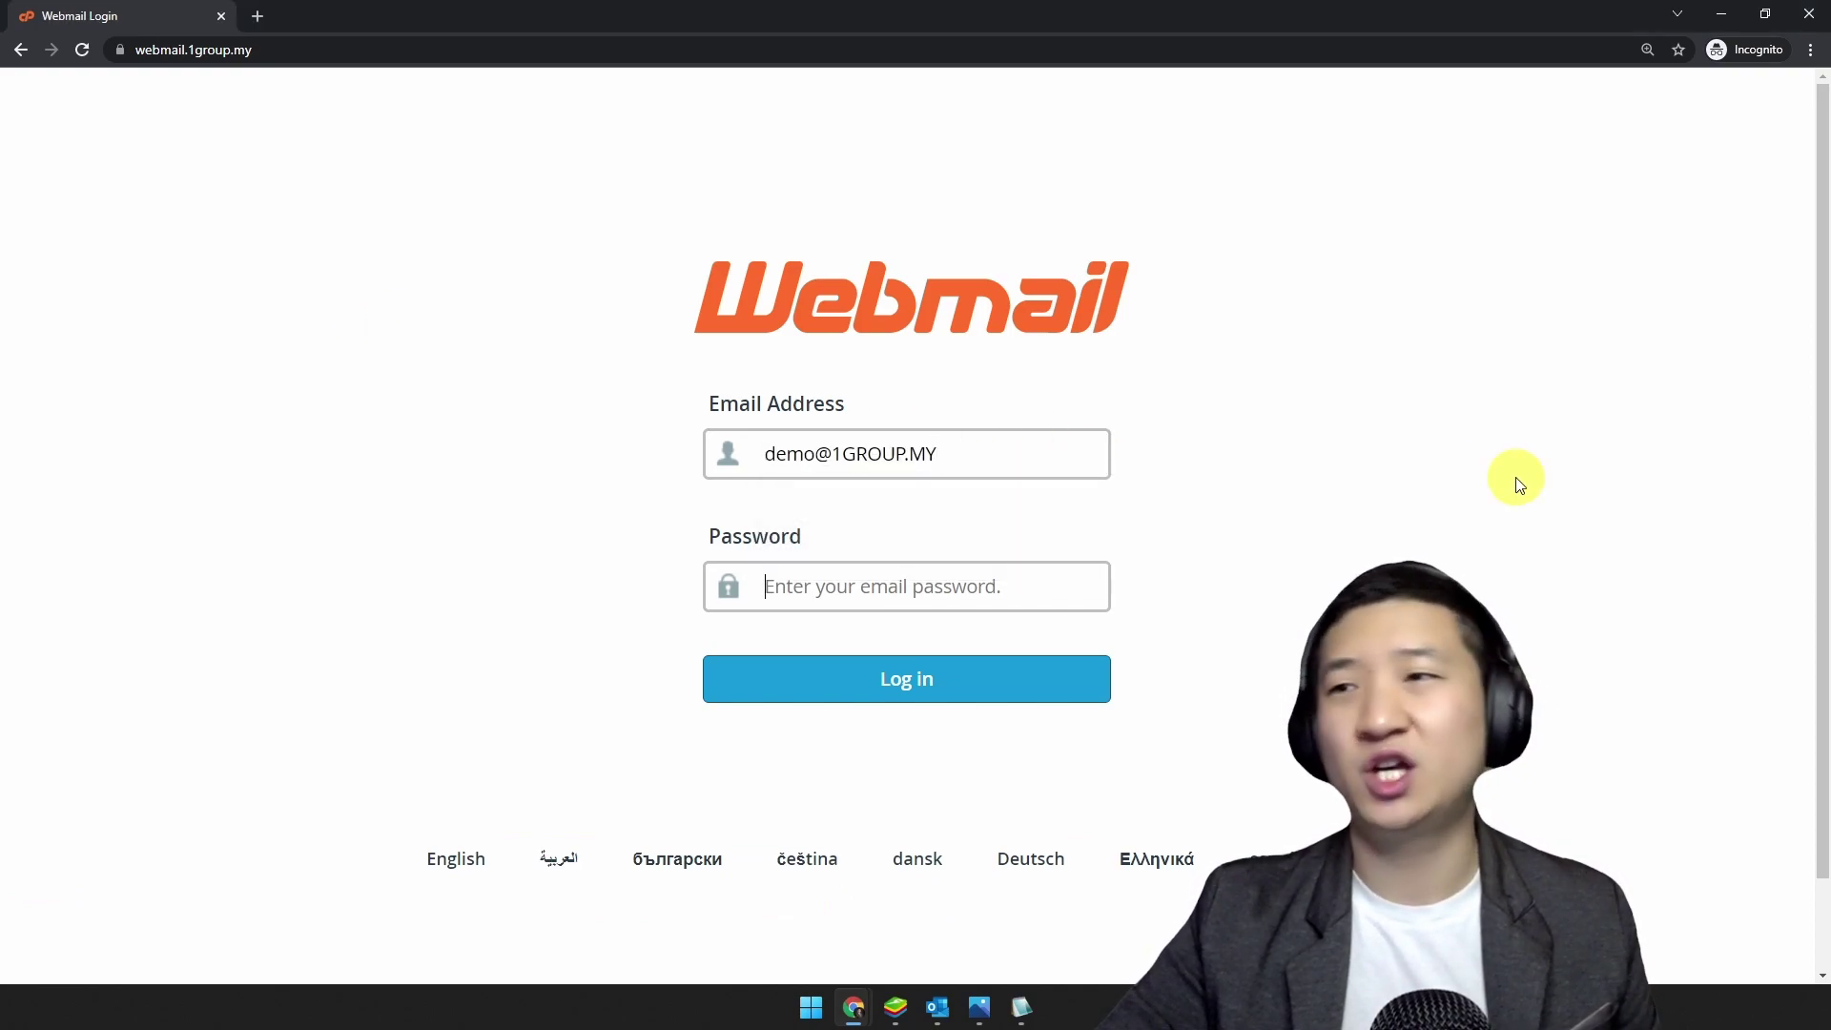
key("Tab")
key("ctrl+v")
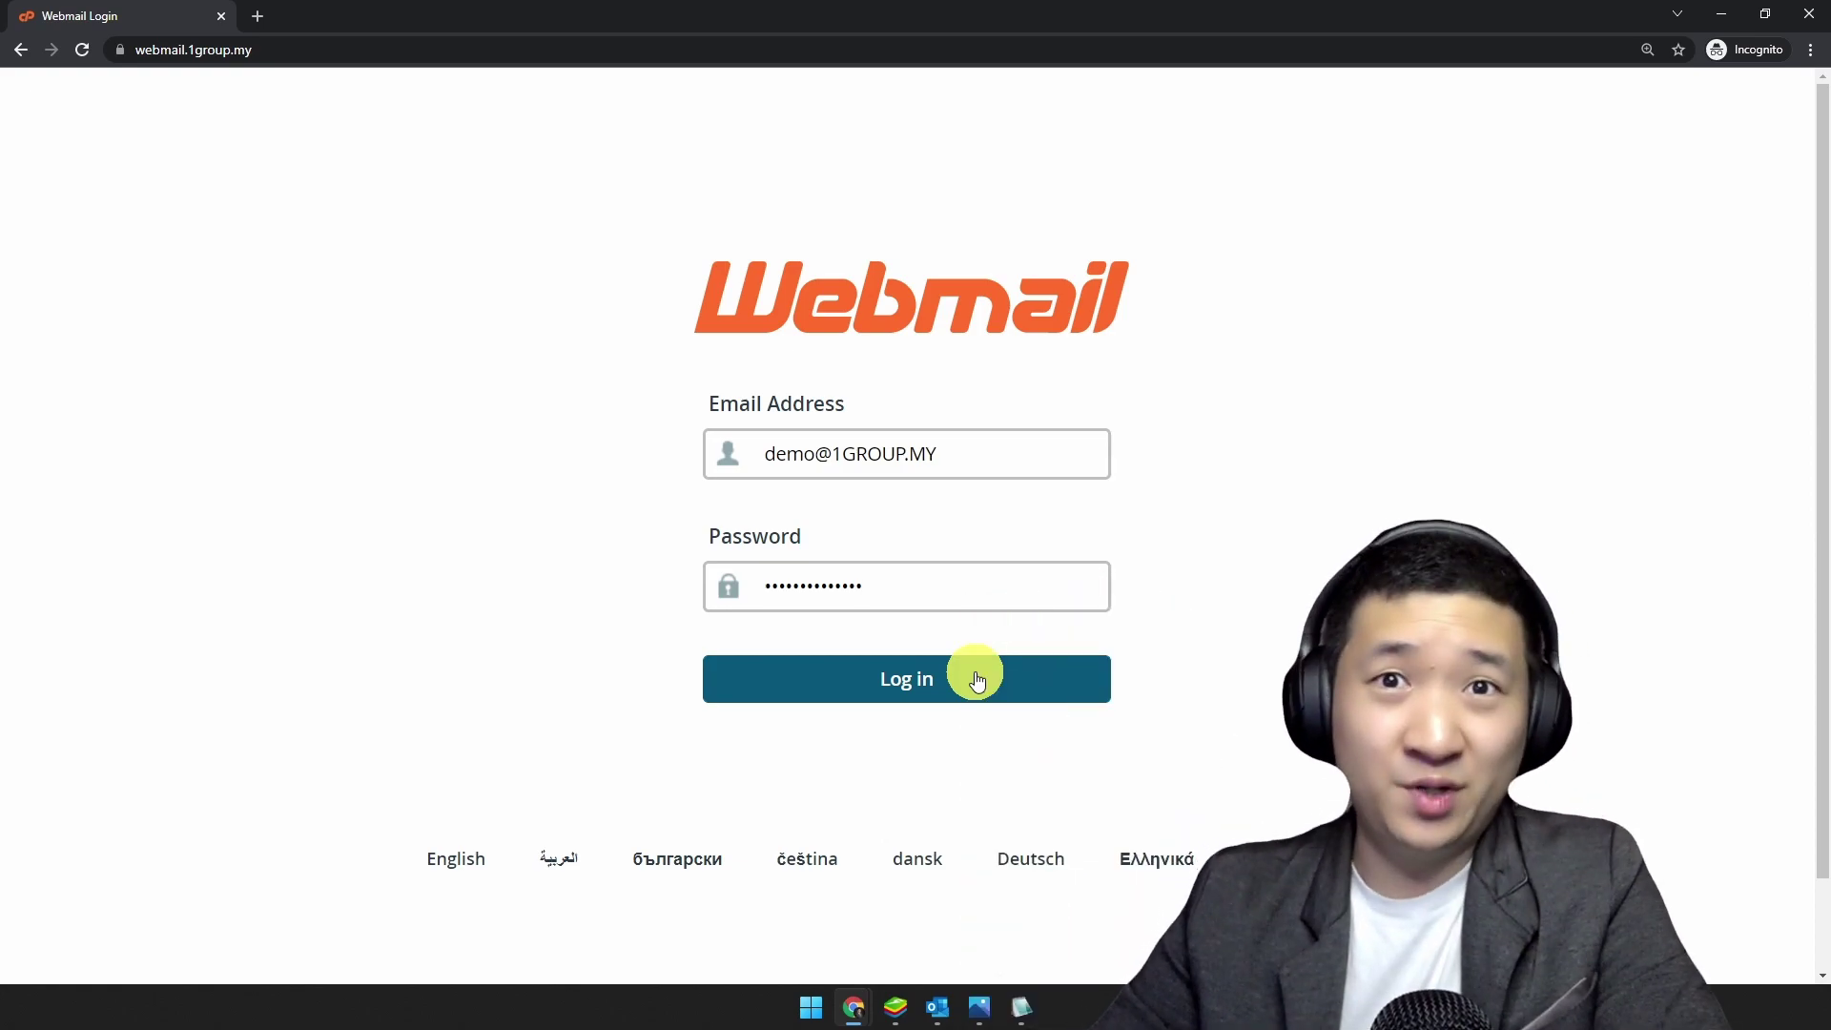
left_click(976, 679)
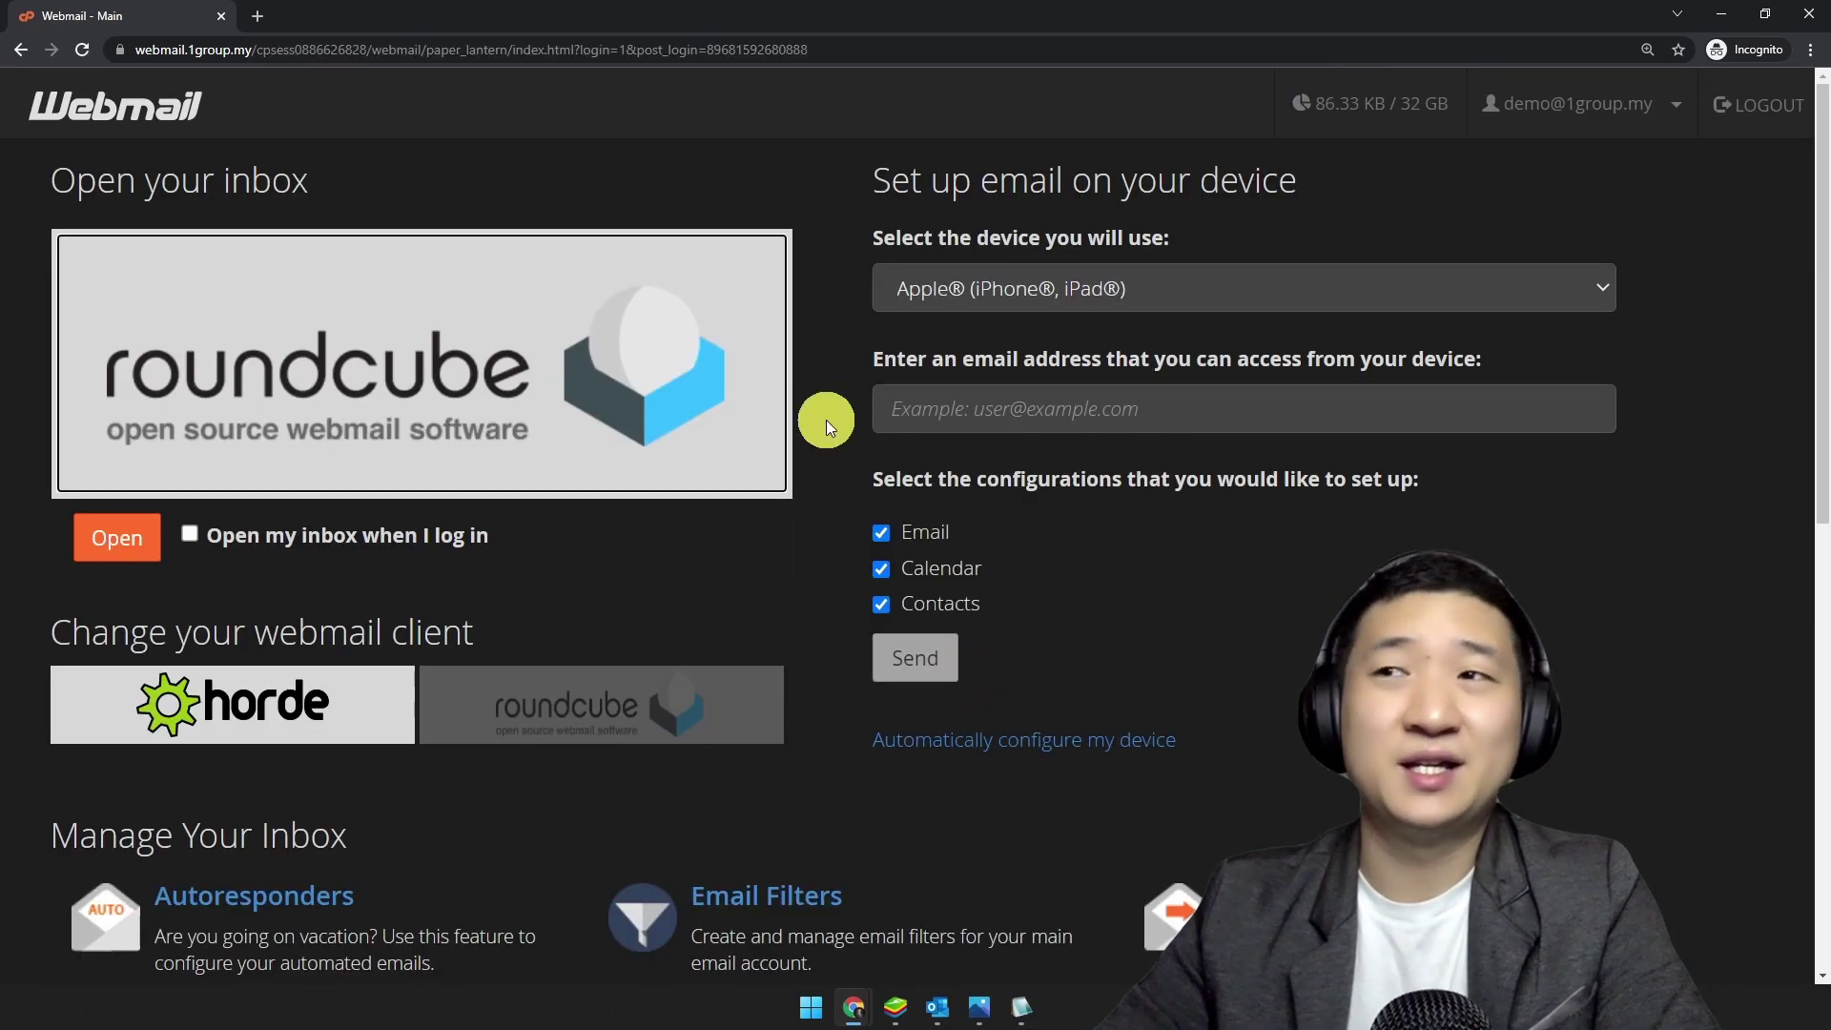
key("ctrl+minus")
key("ctrl+minus")
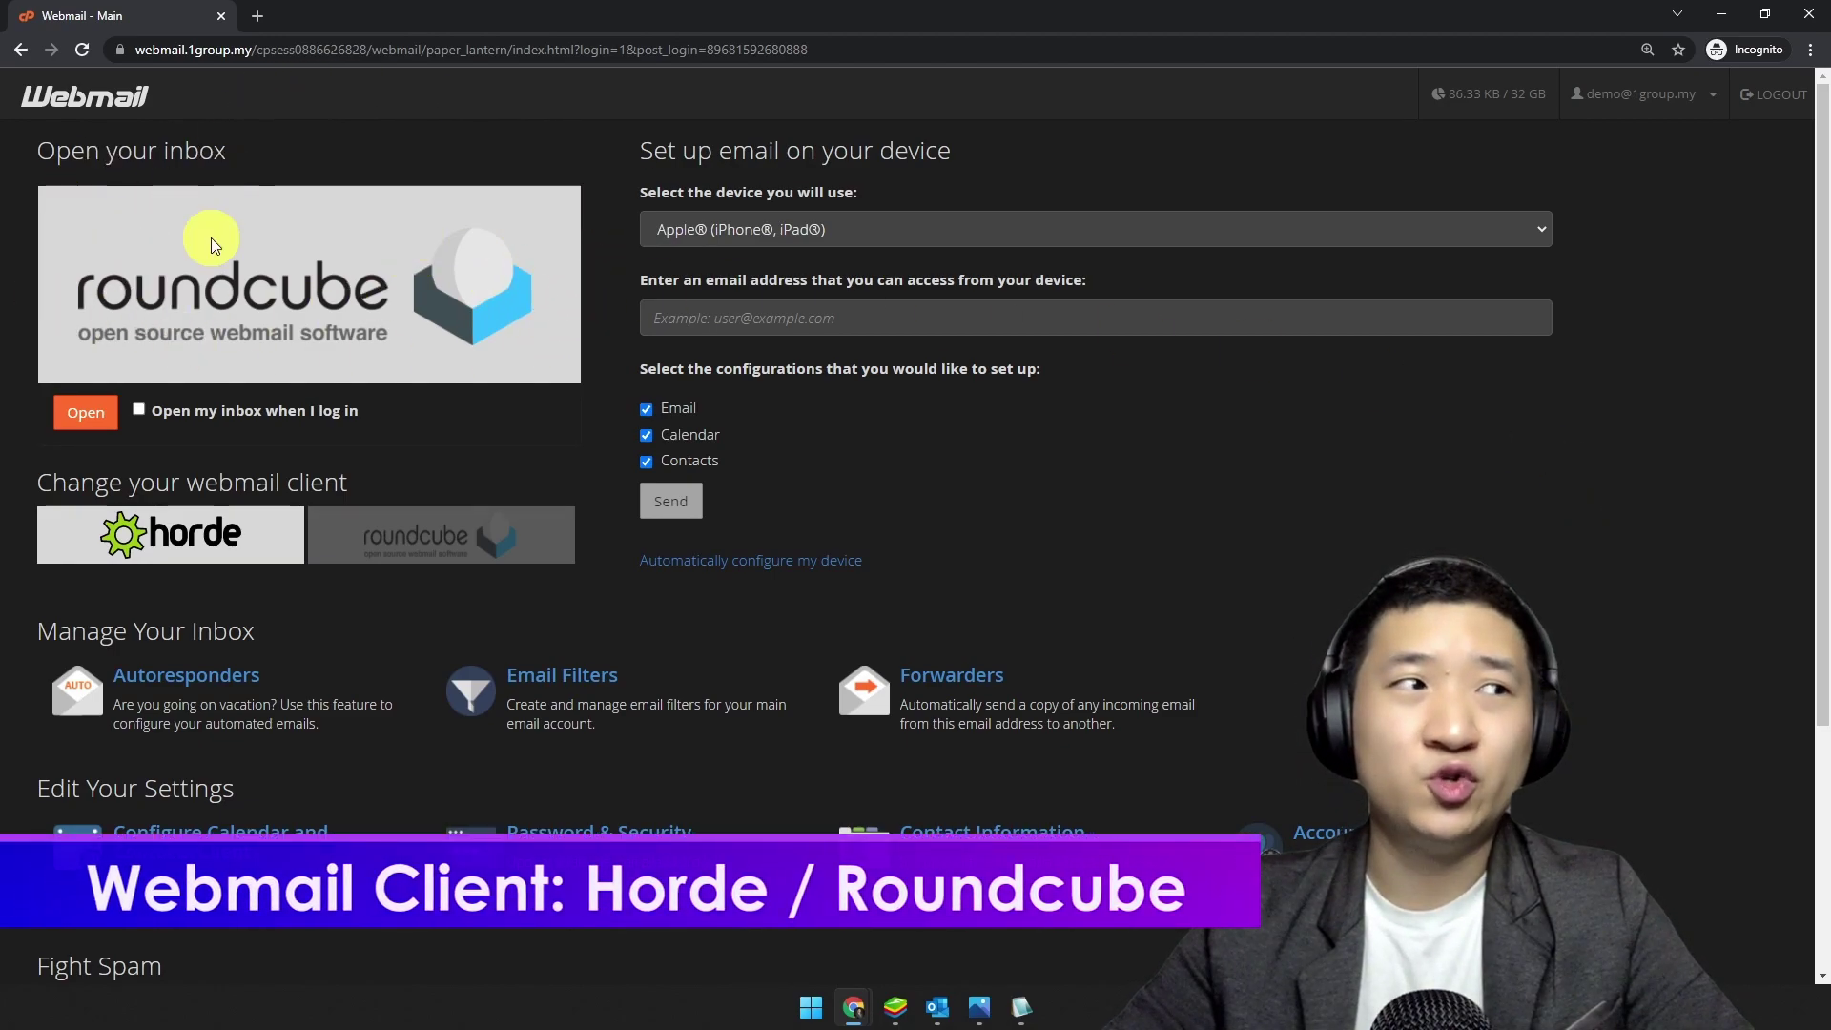
key("ctrl+plus")
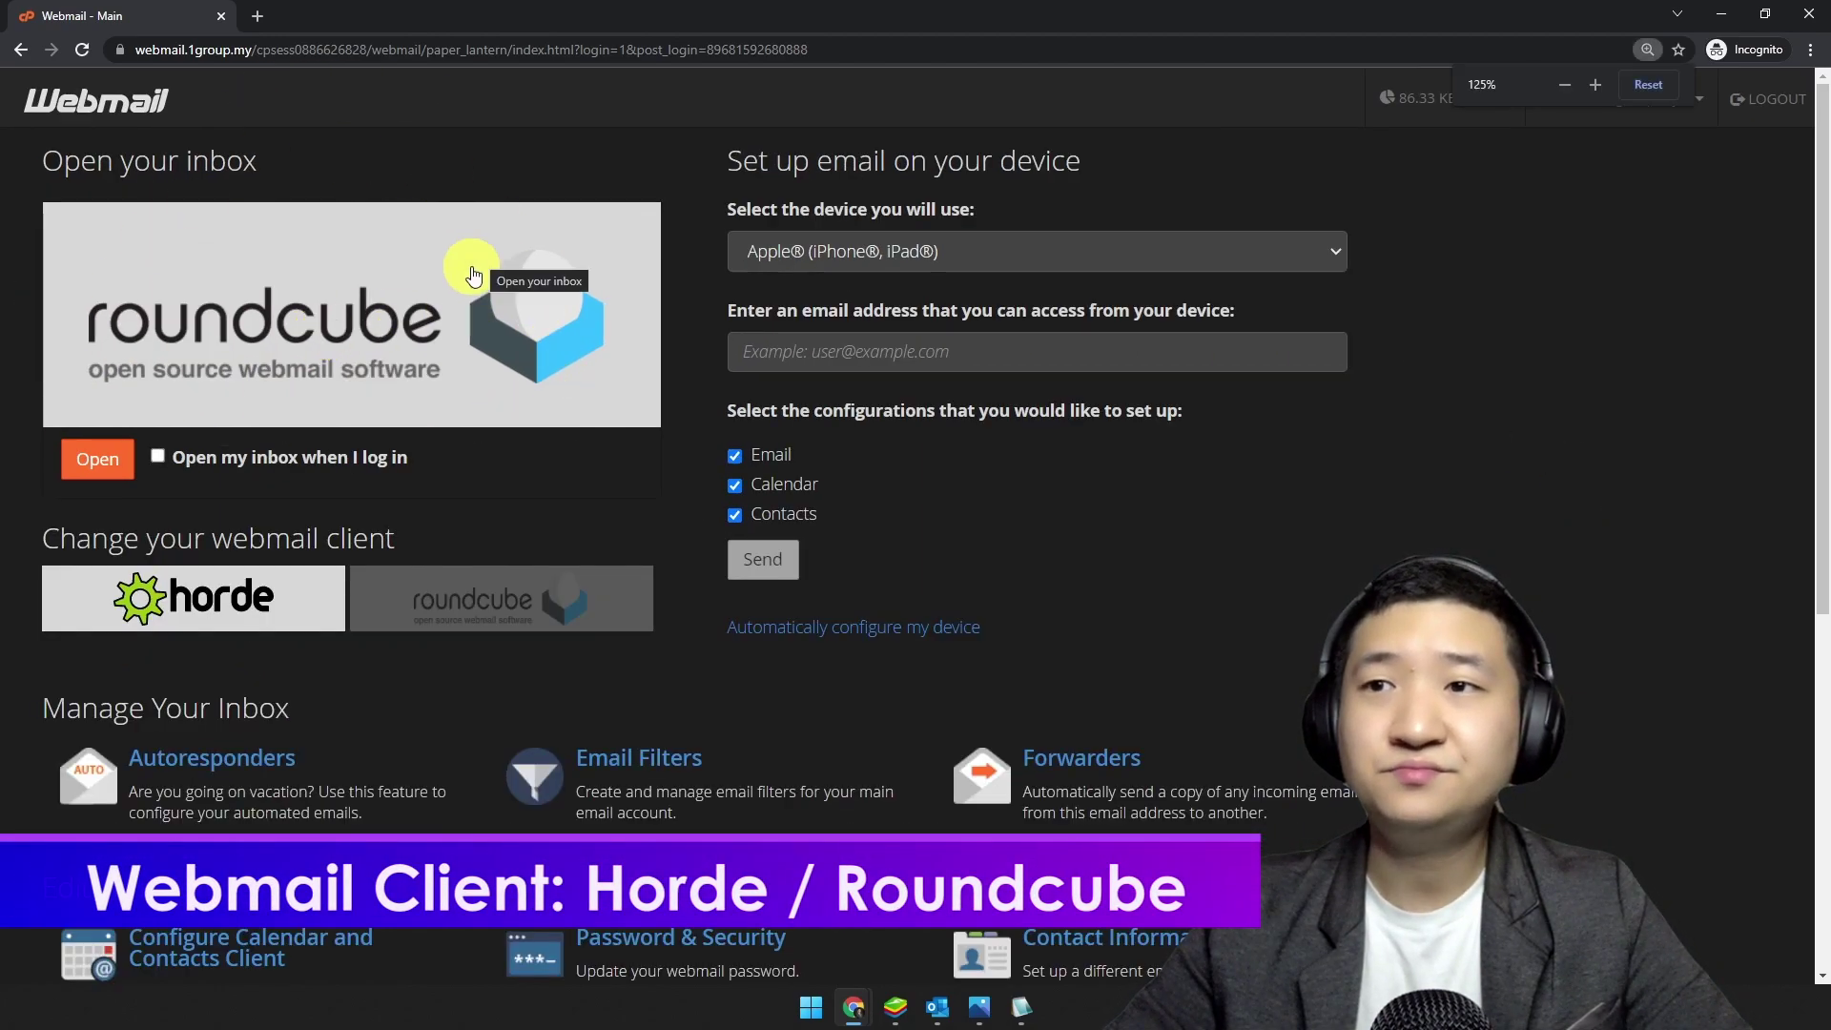
left_click_drag(121, 536, 531, 535)
left_click(245, 595)
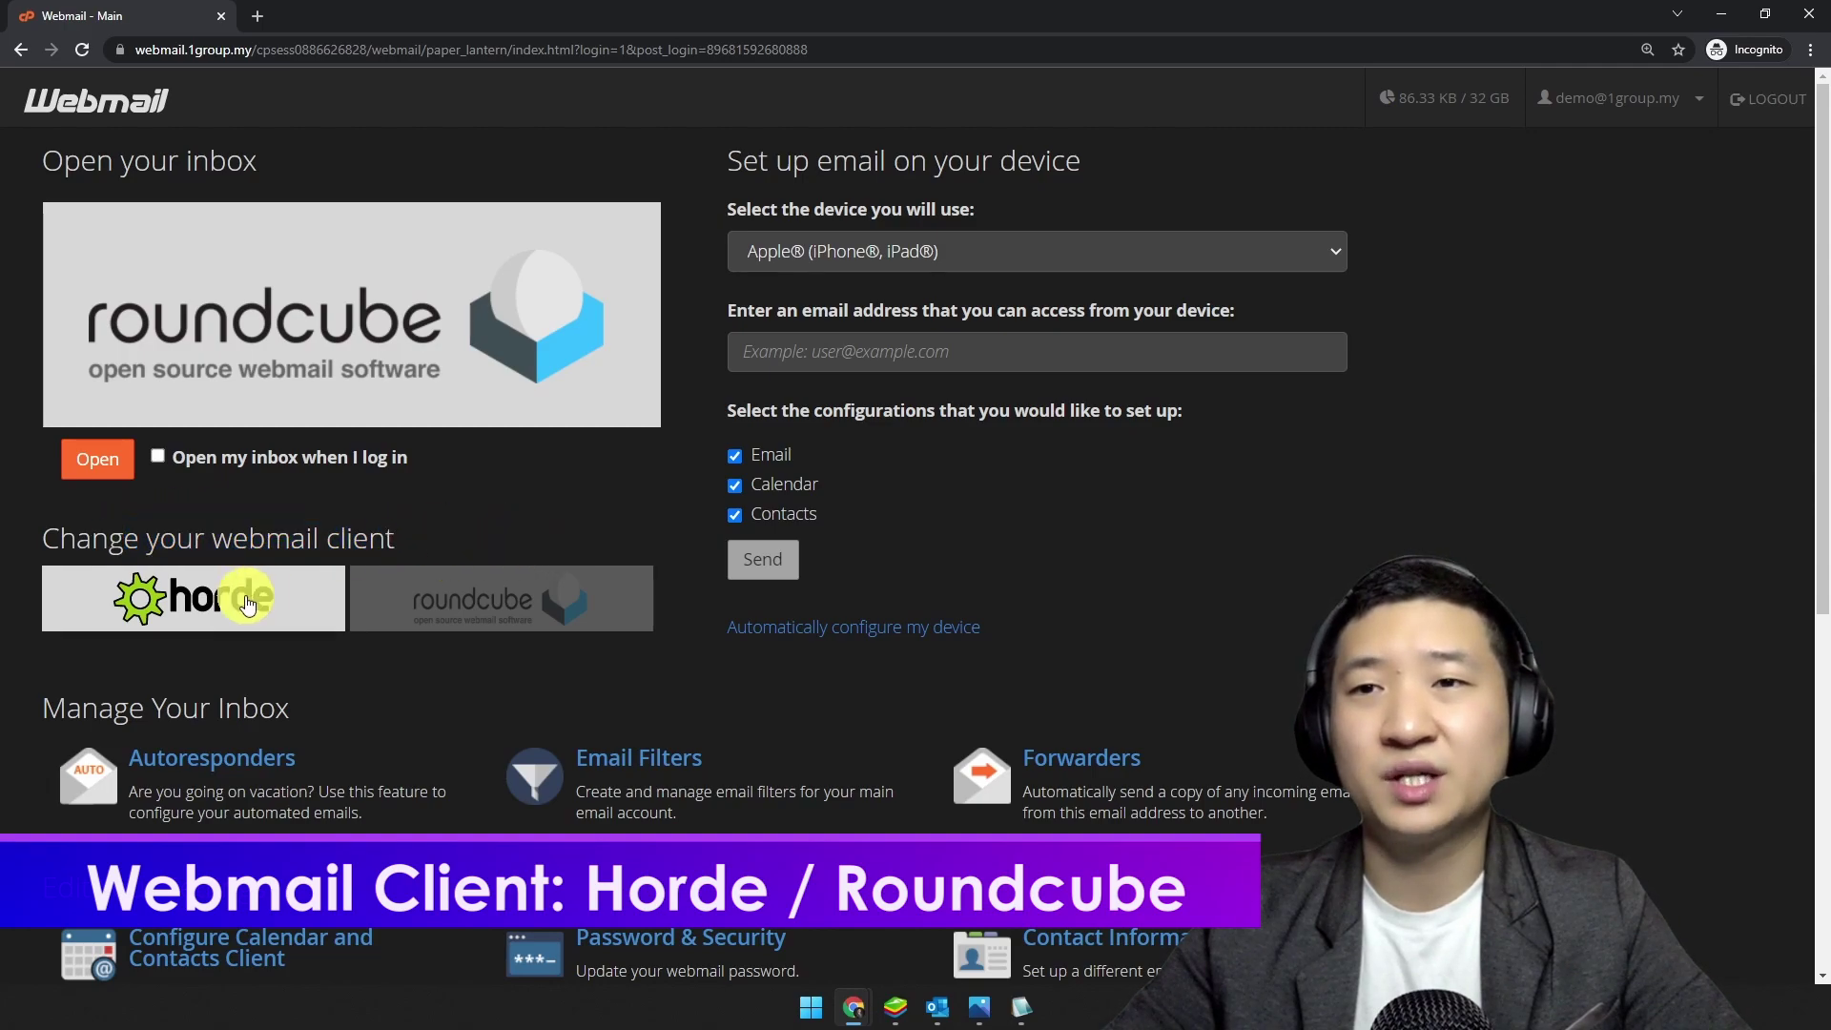
left_click(528, 610)
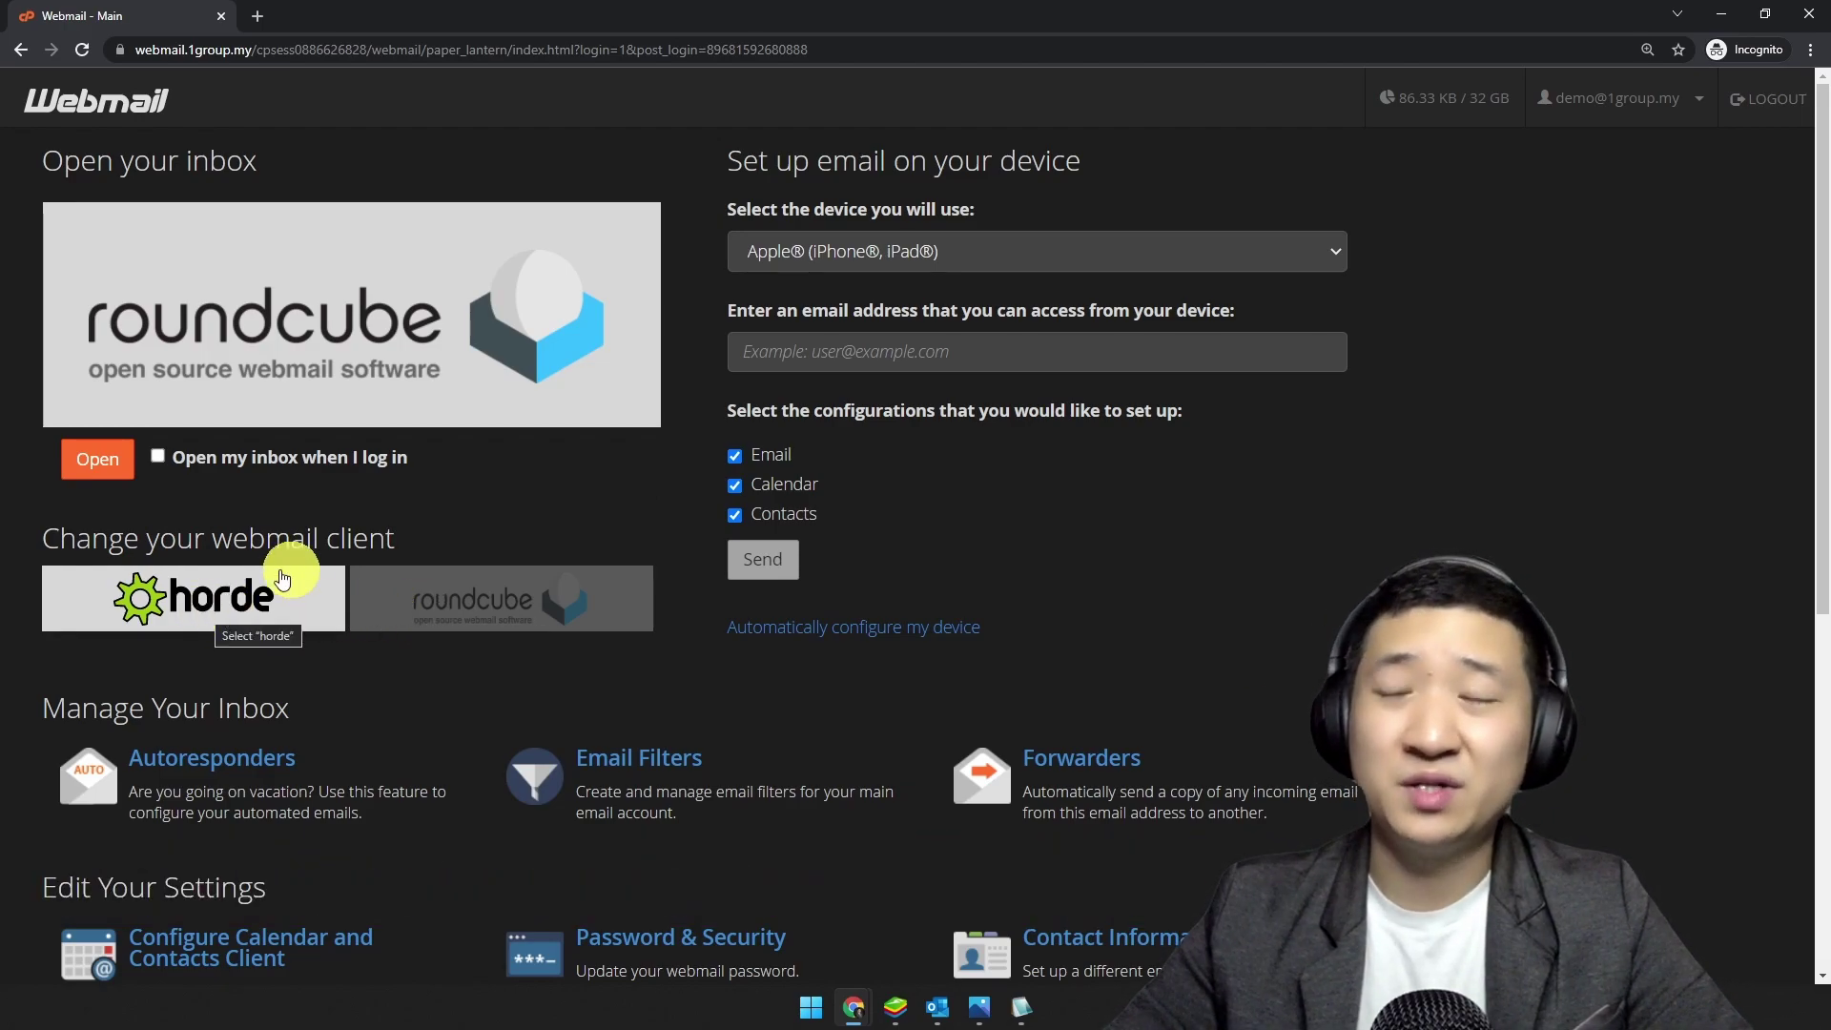
scroll(1634, 595, "down", 6)
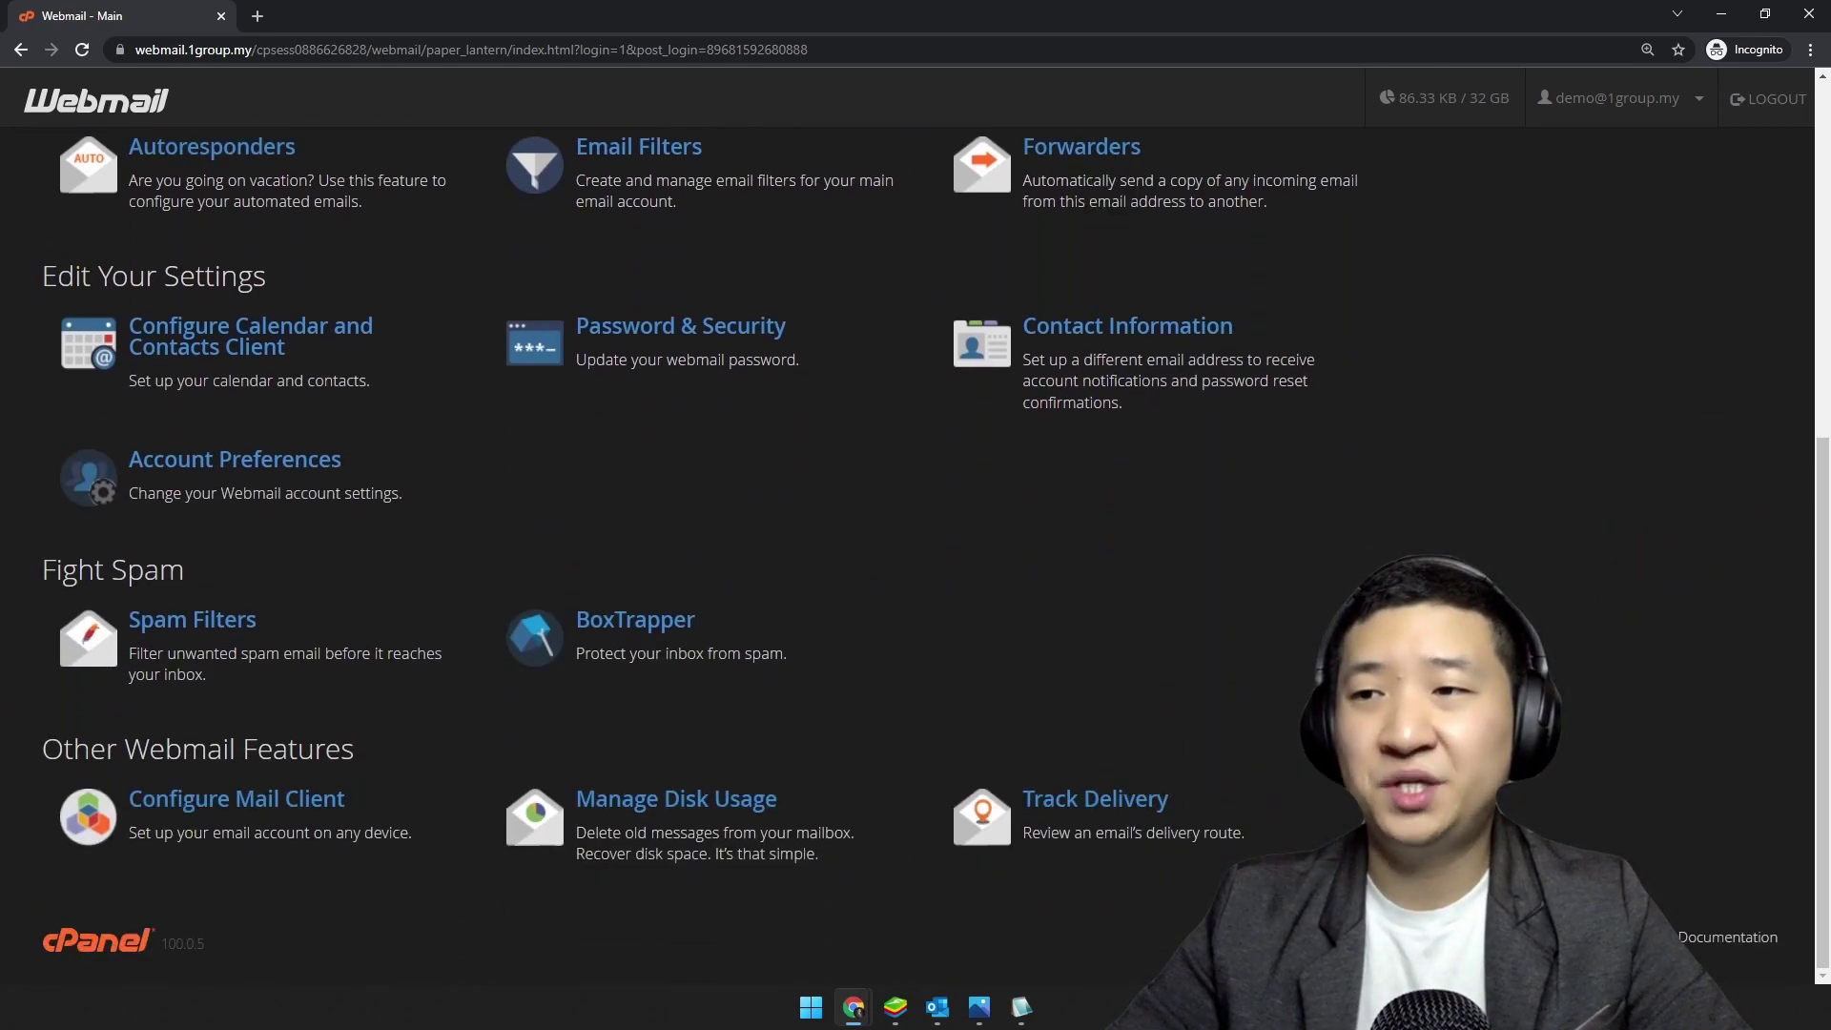
scroll(531, 164, "up", 2)
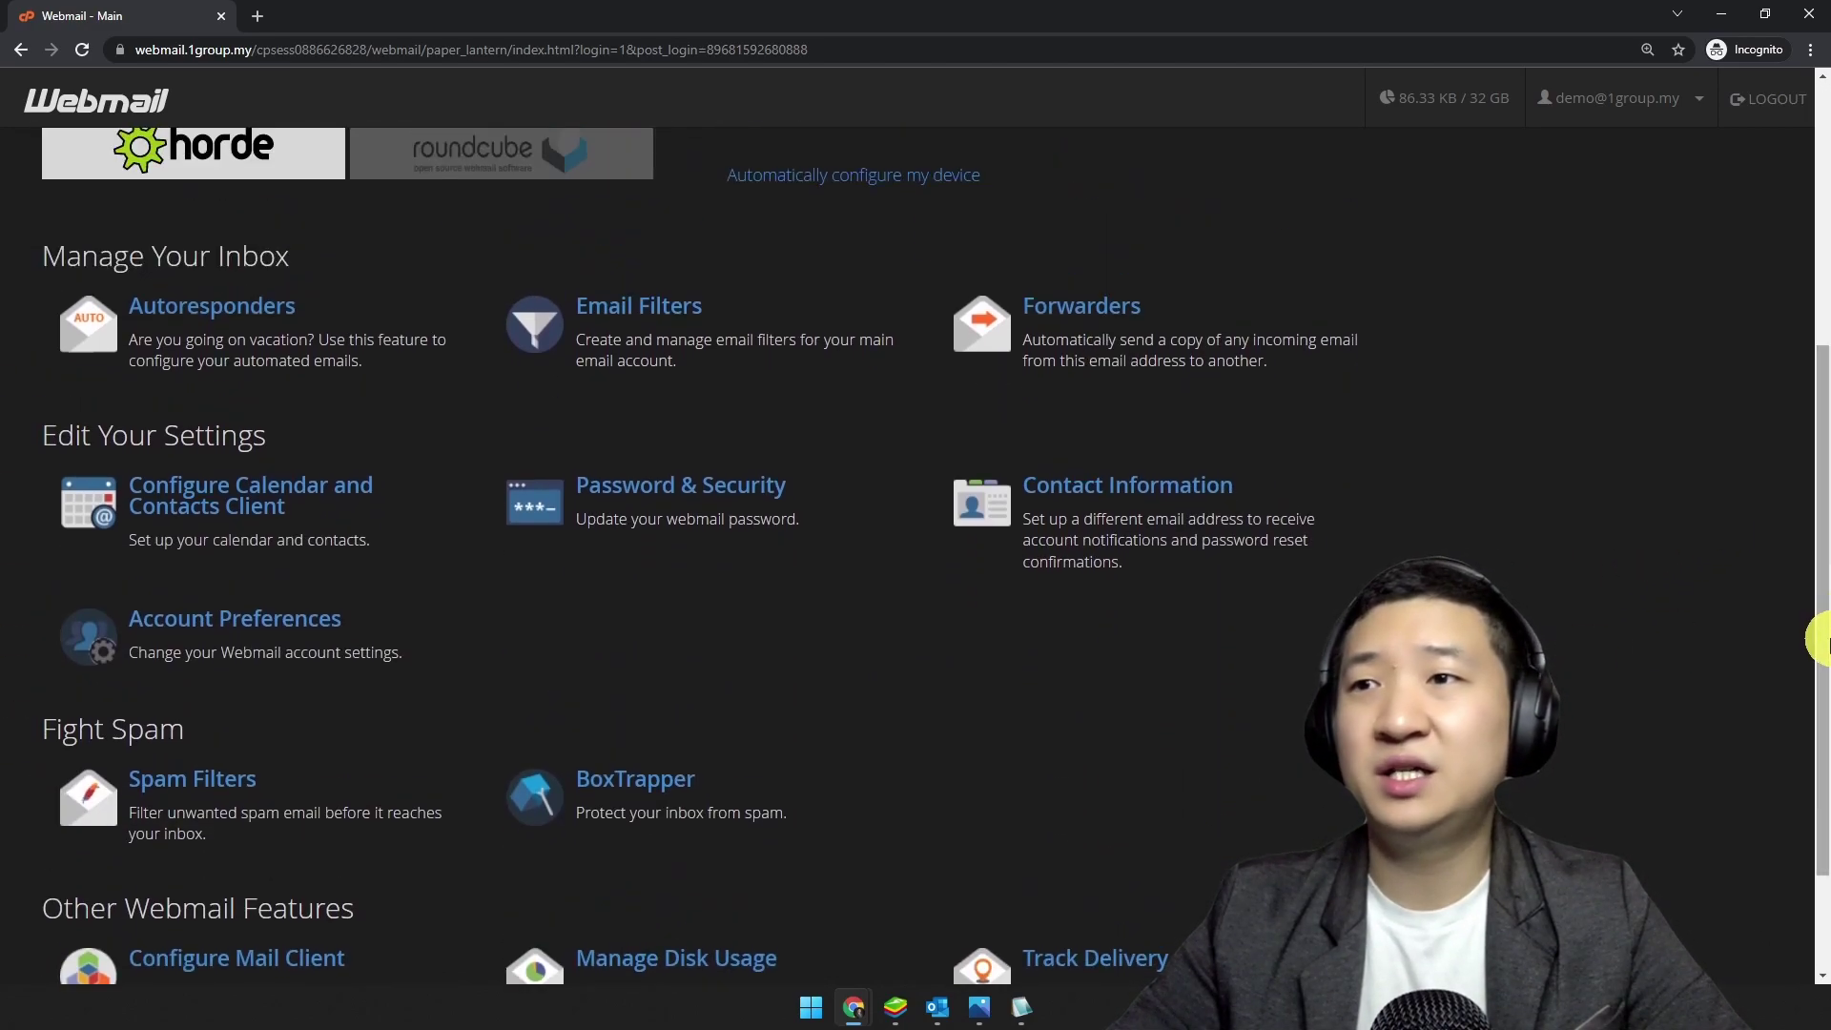
left_click_drag(1825, 655, 1825, 673)
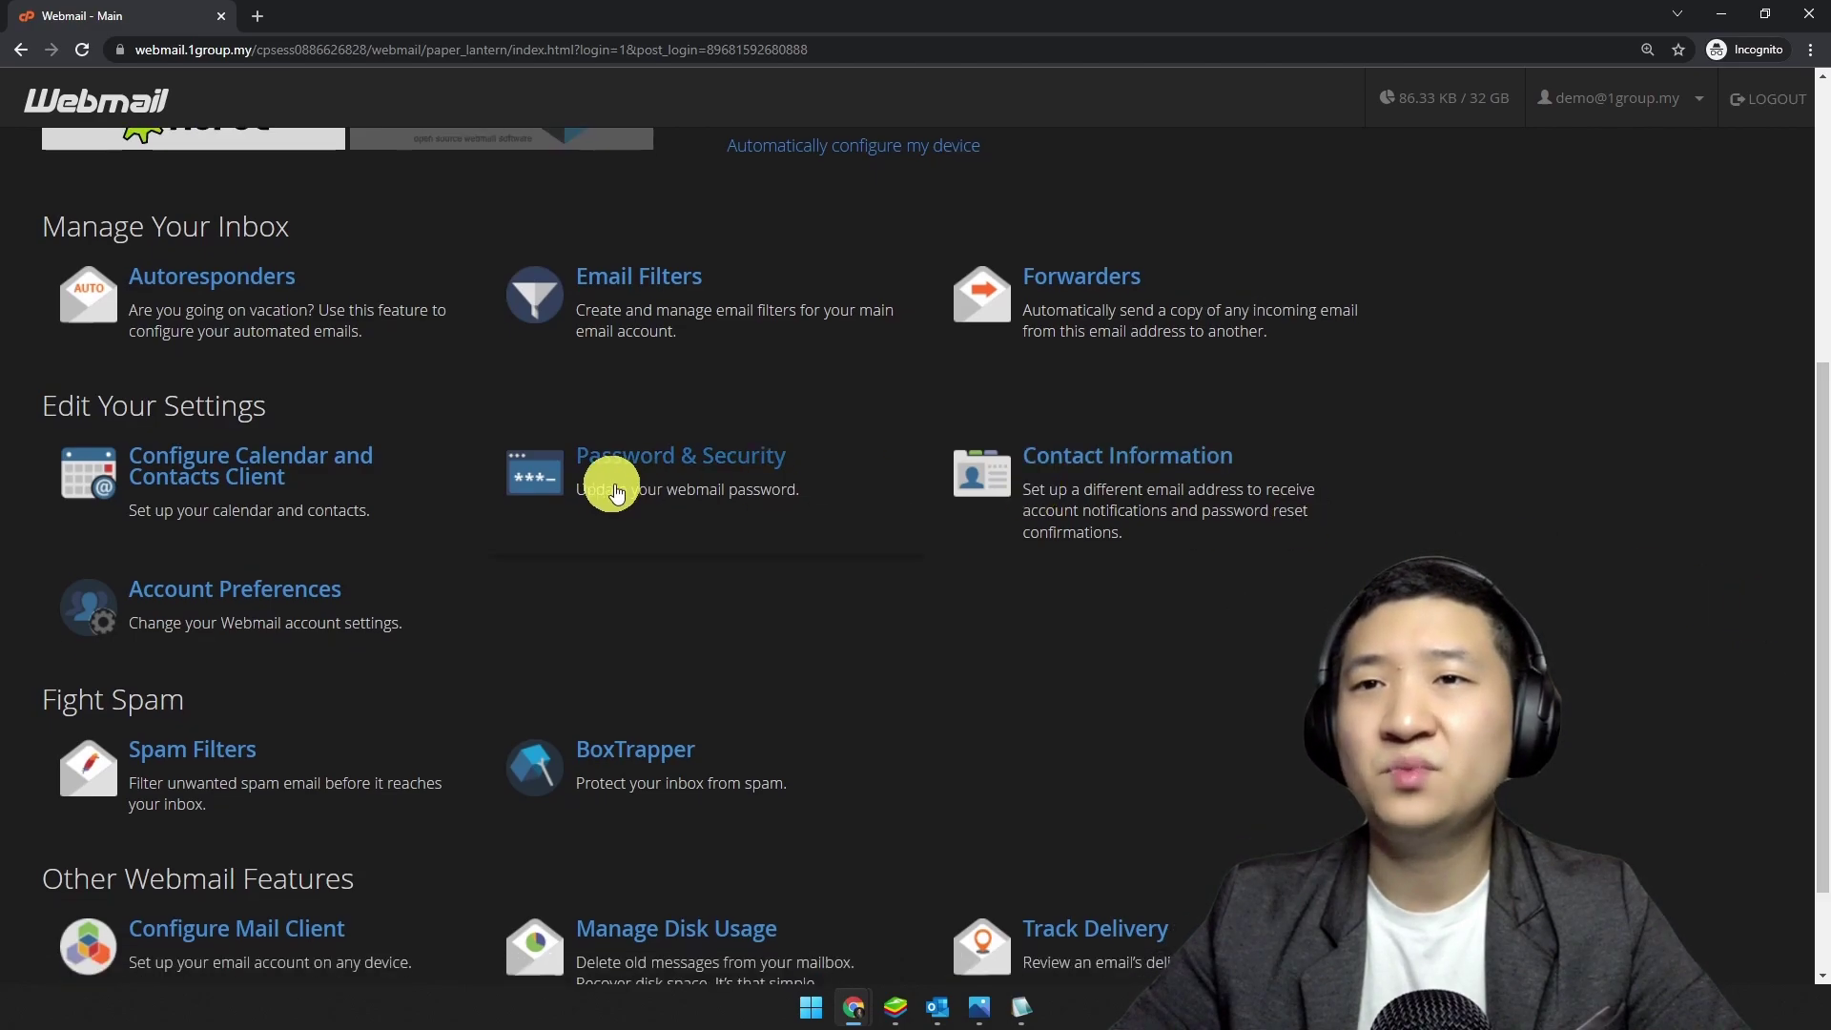
scroll(1549, 535, "up", 5)
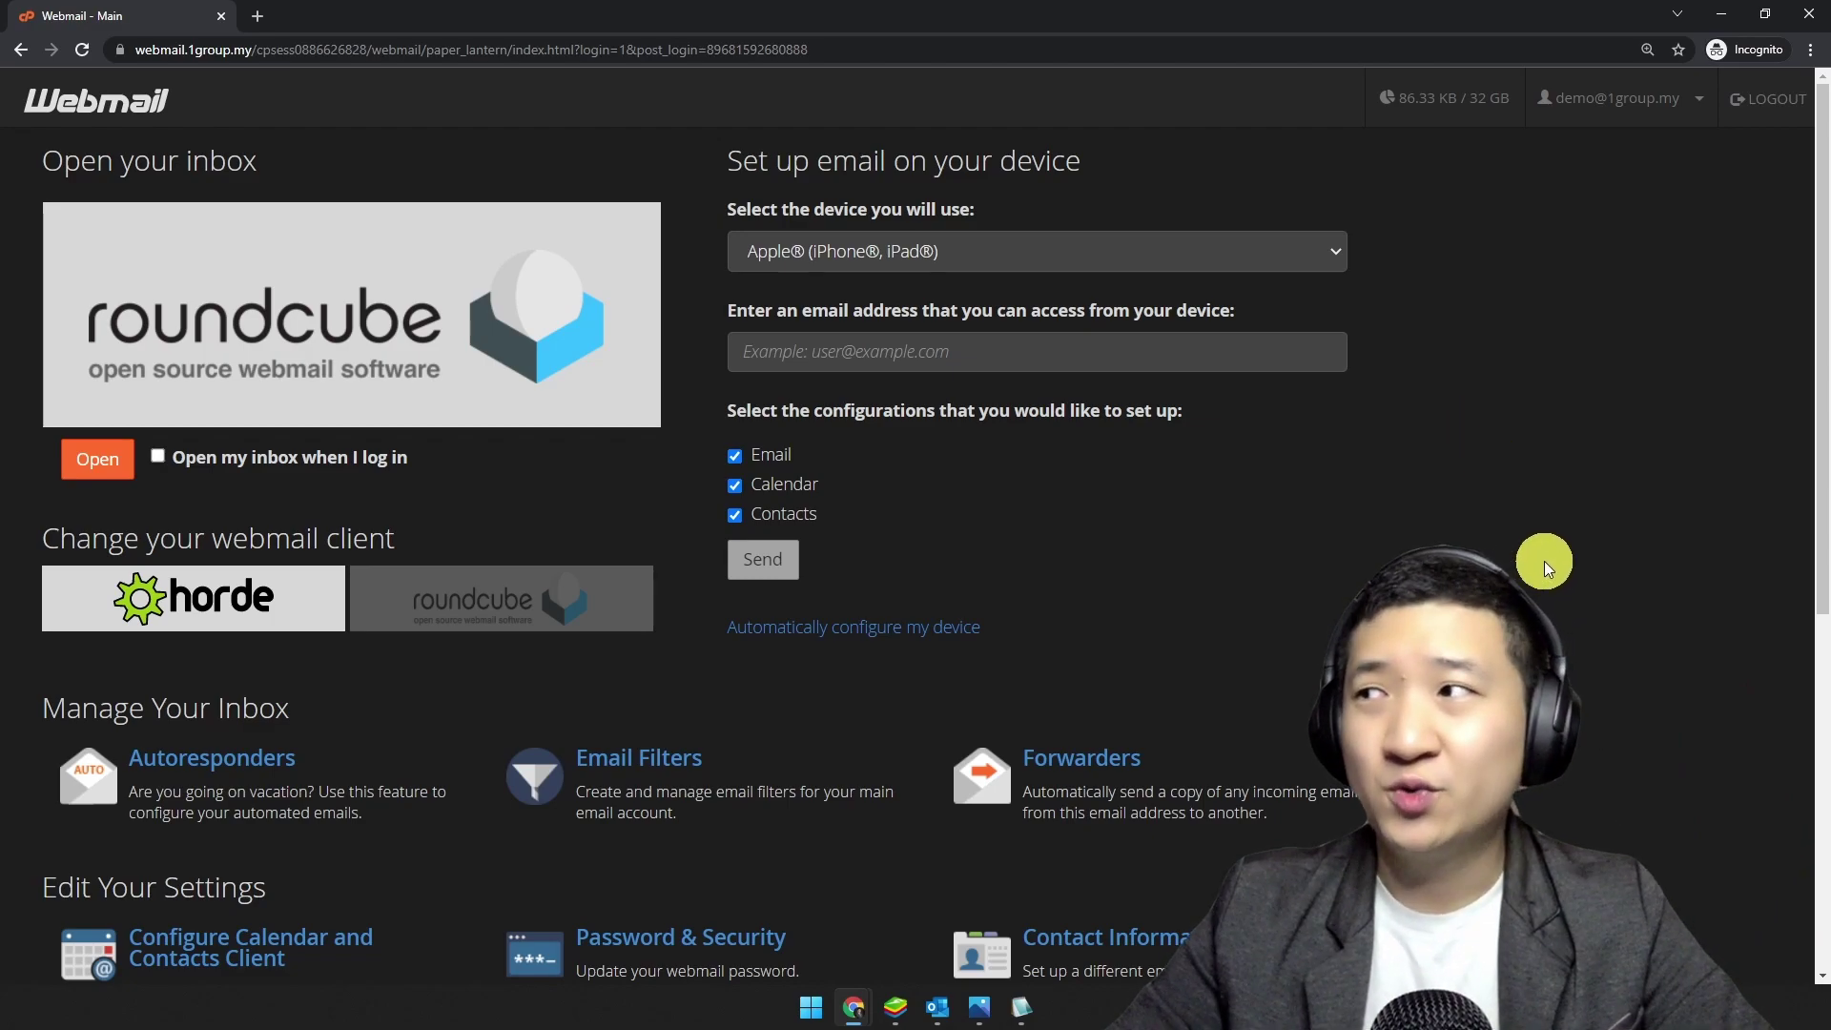
Step: Choose Configure Mail Client from the account dropdown on the Webmail main page
scroll(1543, 561, "down", 5)
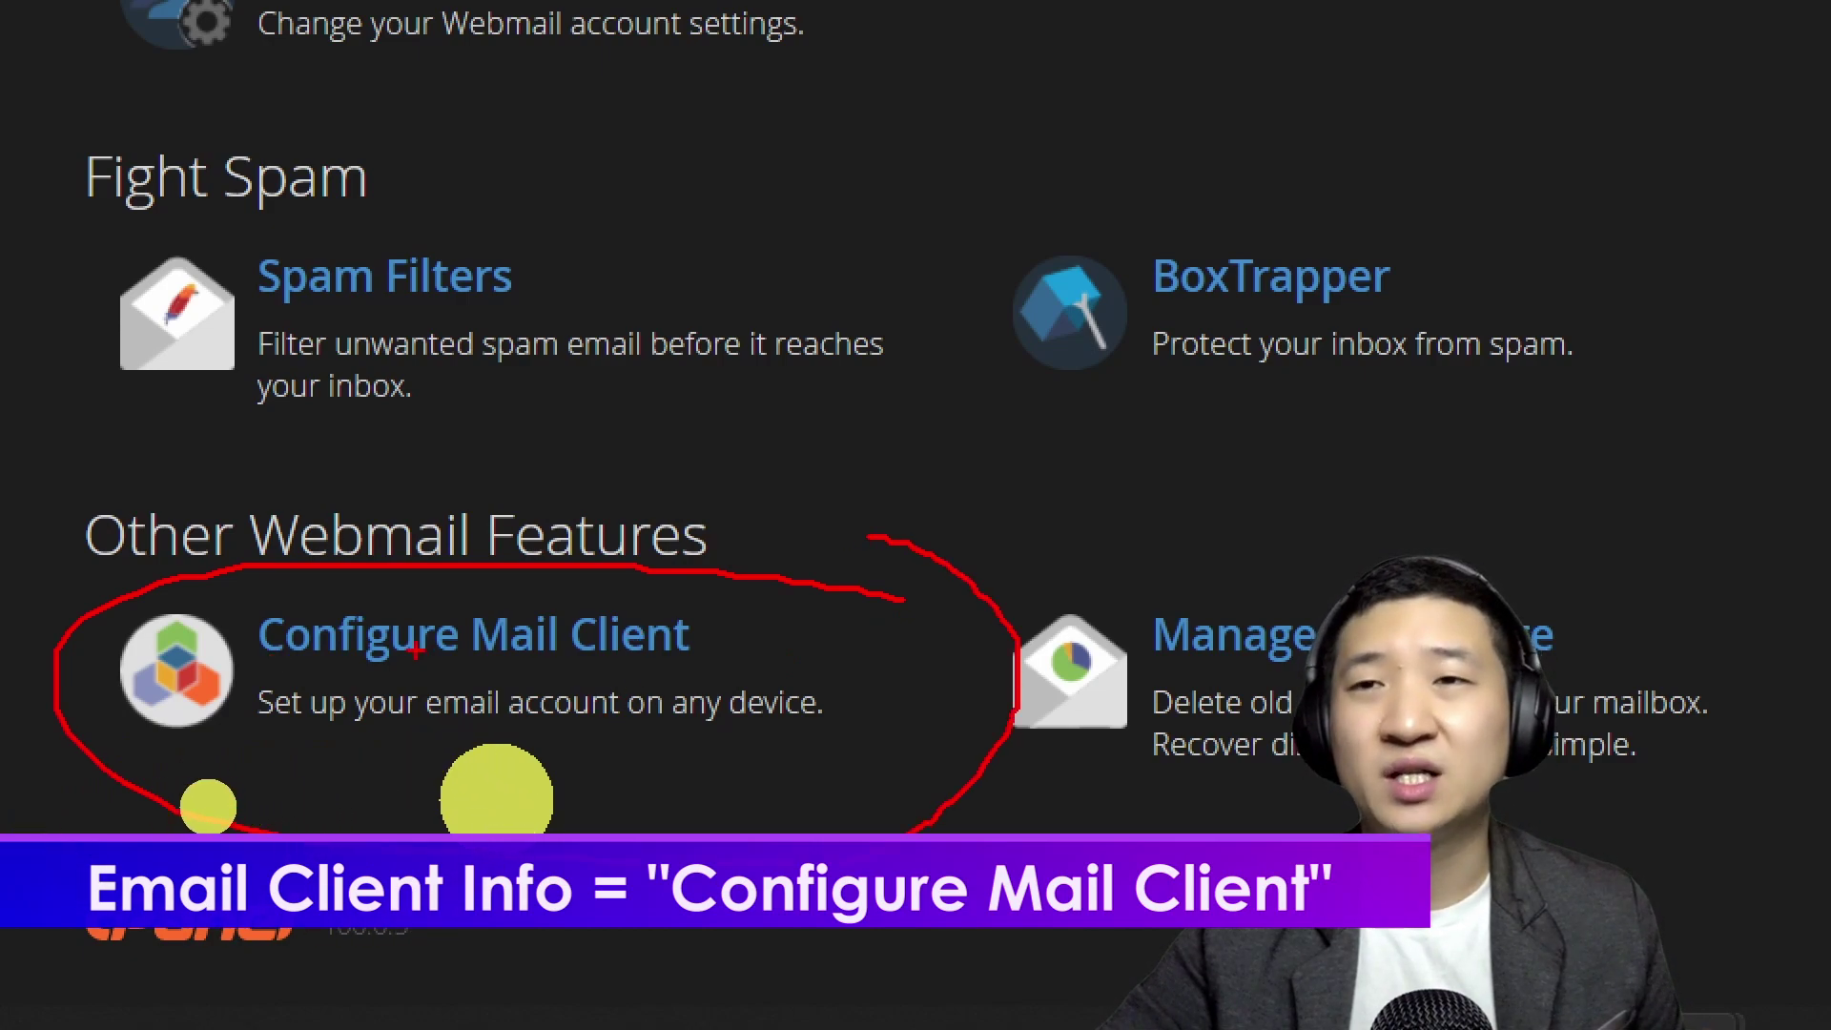
left_click(334, 641)
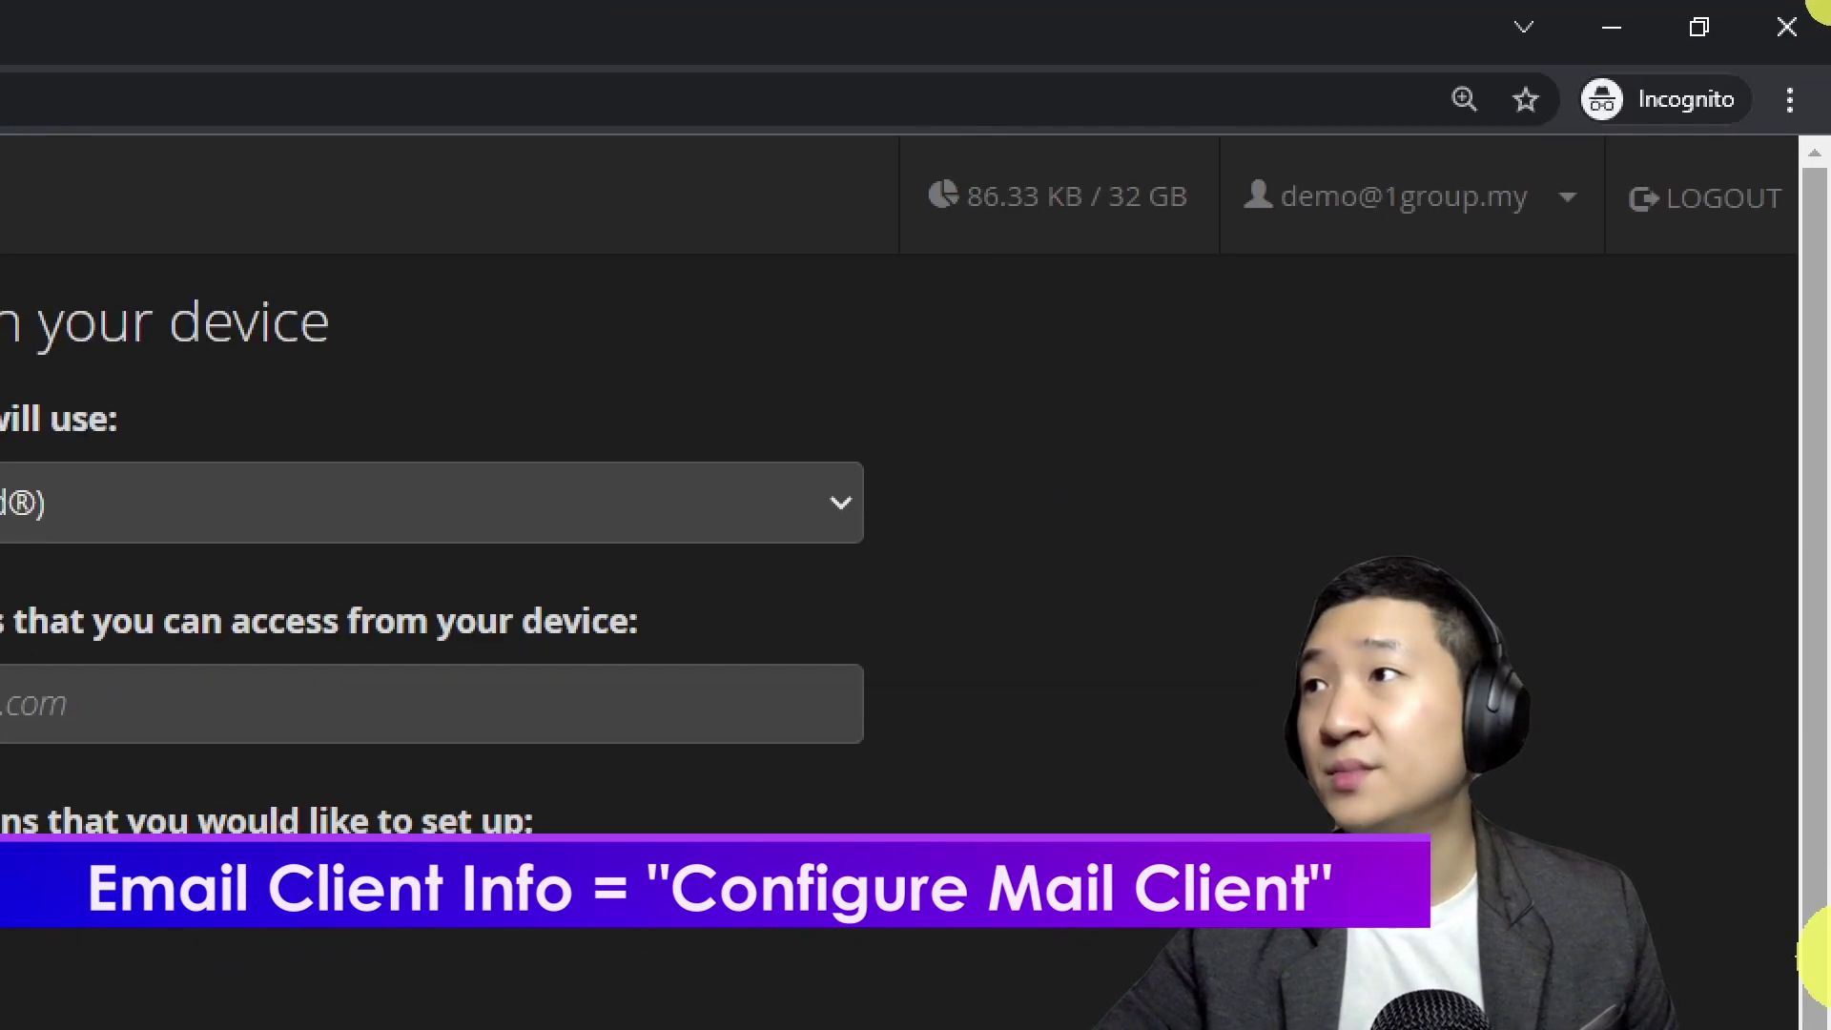
mouse_move(1354, 253)
left_mouse_down()
mouse_move(735, 450)
mouse_move(1517, 382)
mouse_move(1579, 88)
left_mouse_up()
mouse_move(1724, 42)
left_mouse_down()
mouse_move(1729, 90)
mouse_move(1668, 152)
left_mouse_up()
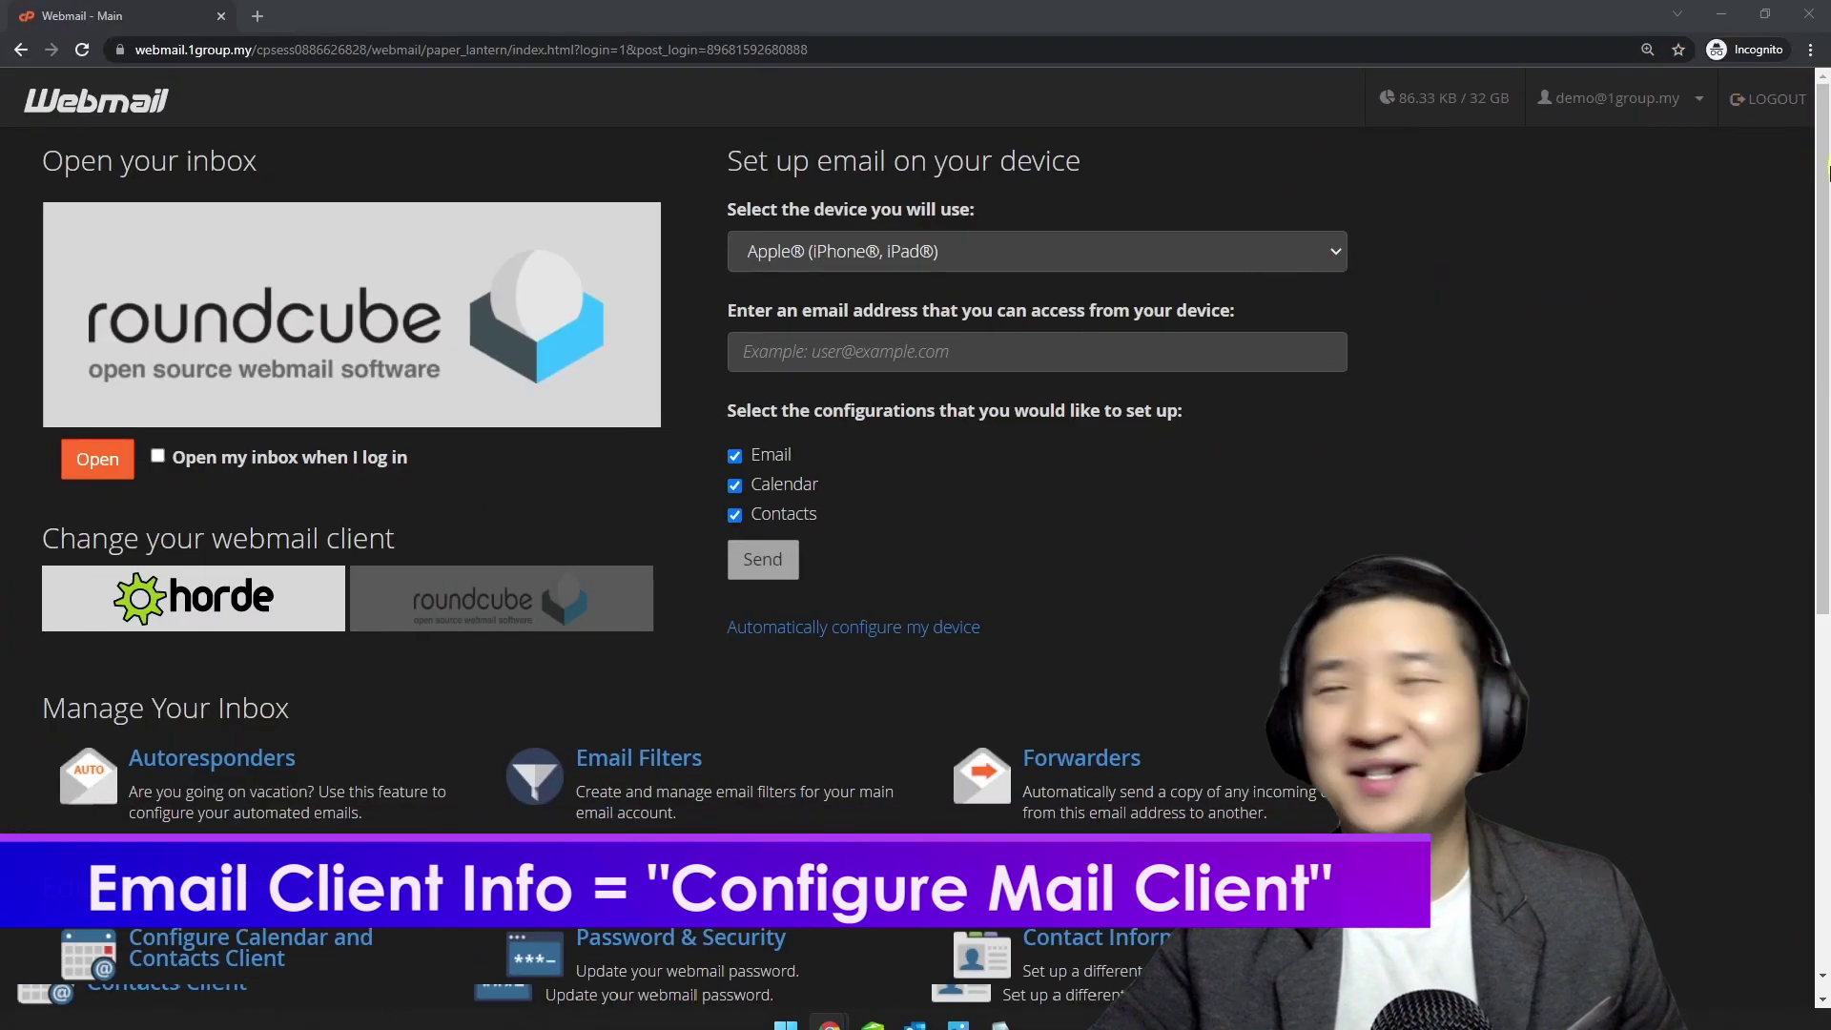
left_click(1678, 99)
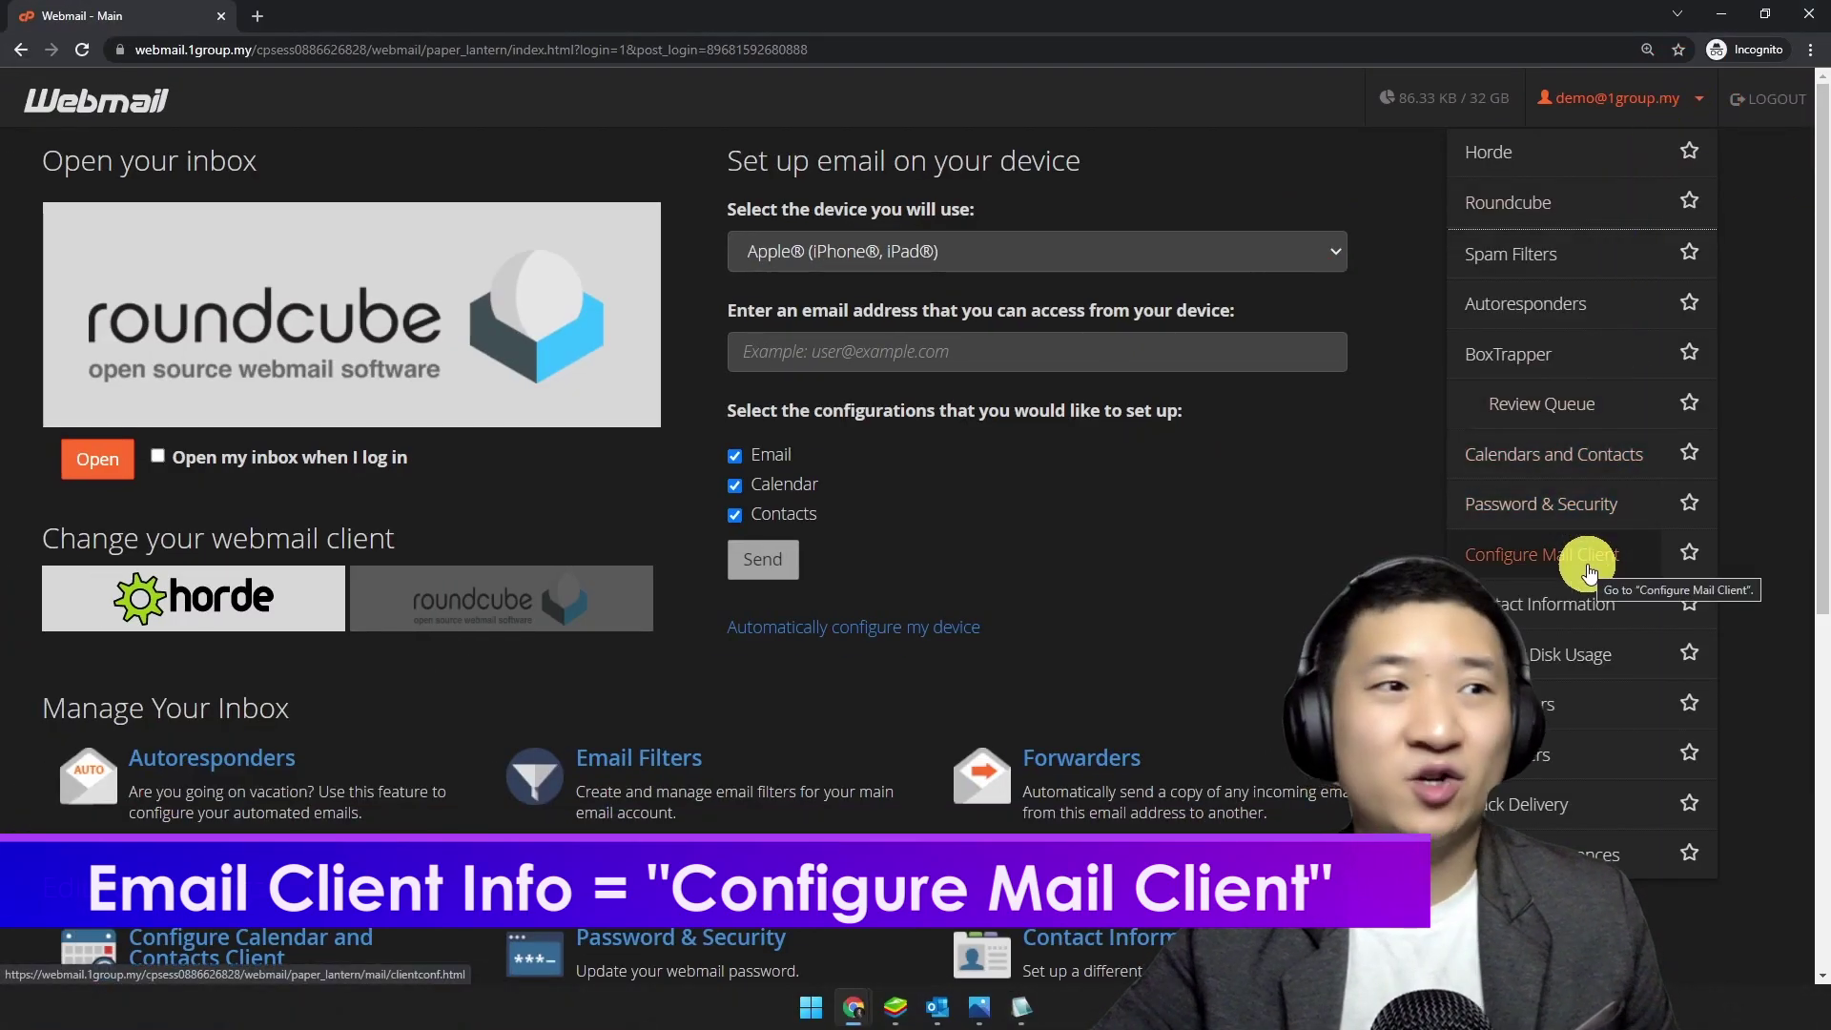
left_click(1651, 561)
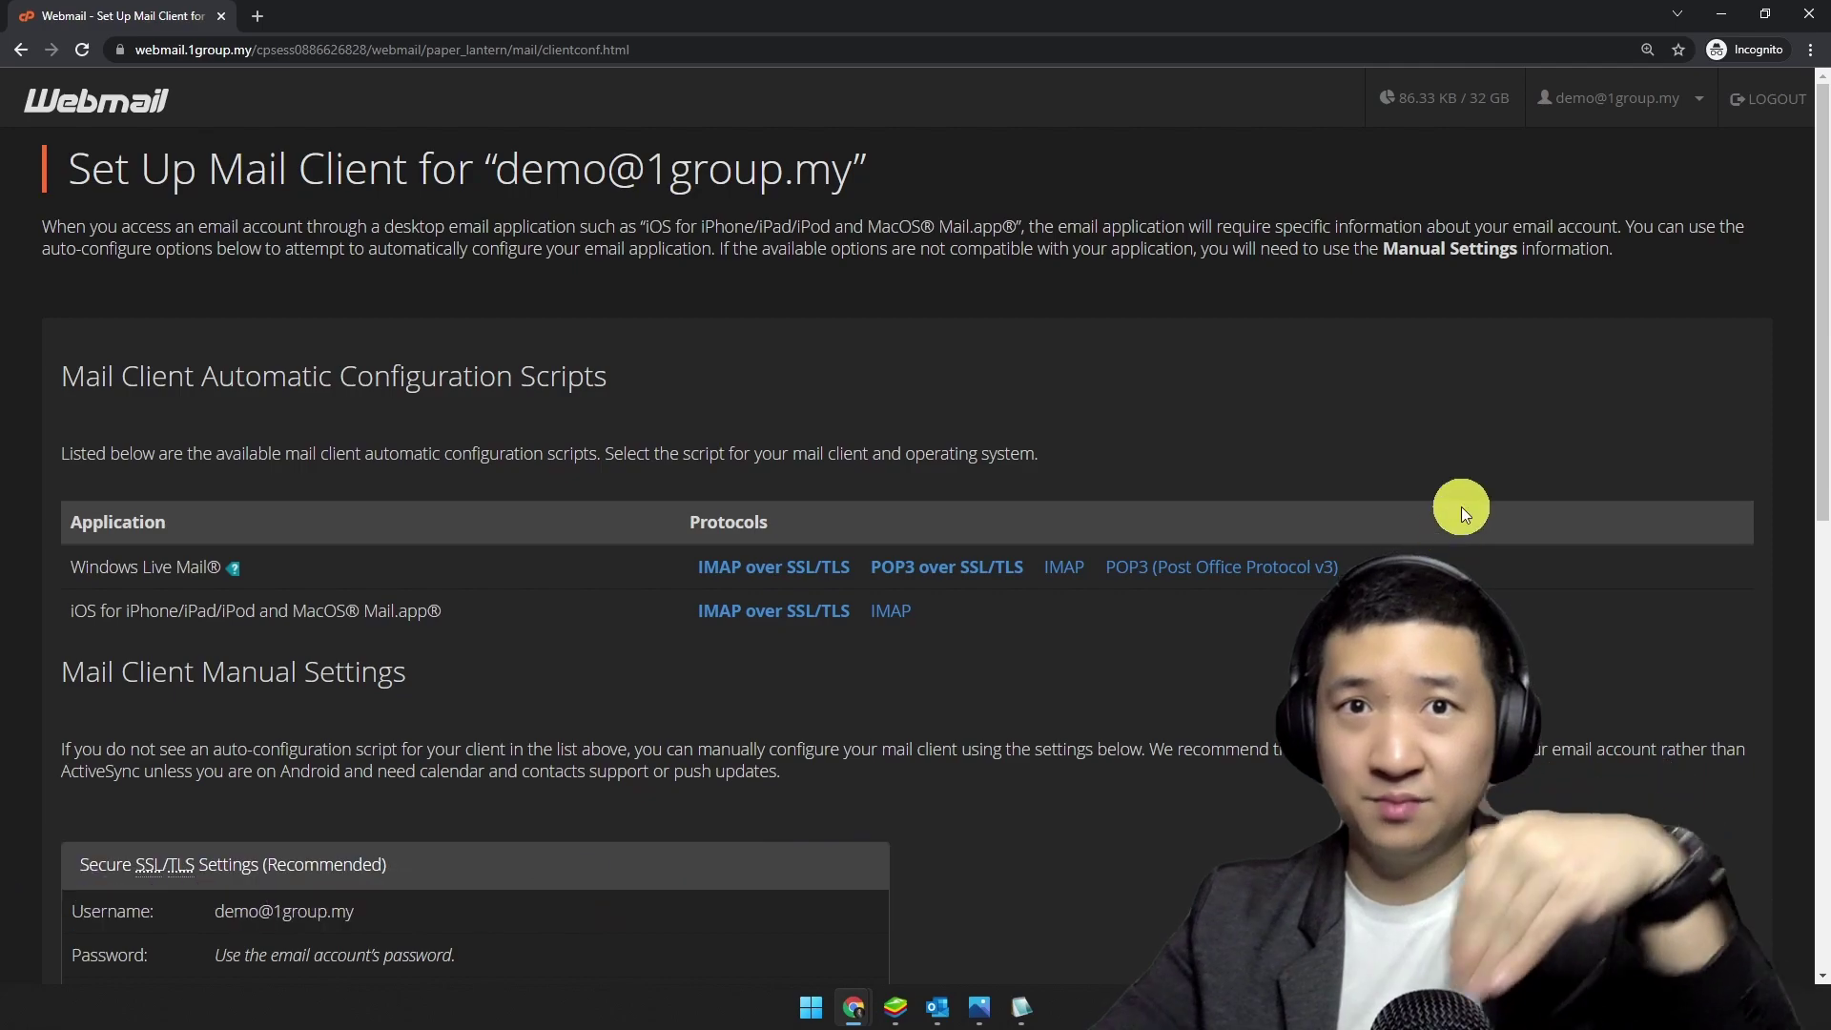
Step: Highlight the Secure SSL/TLS settings table on the Set Up Mail Client page
scroll(925, 341, "down", 10)
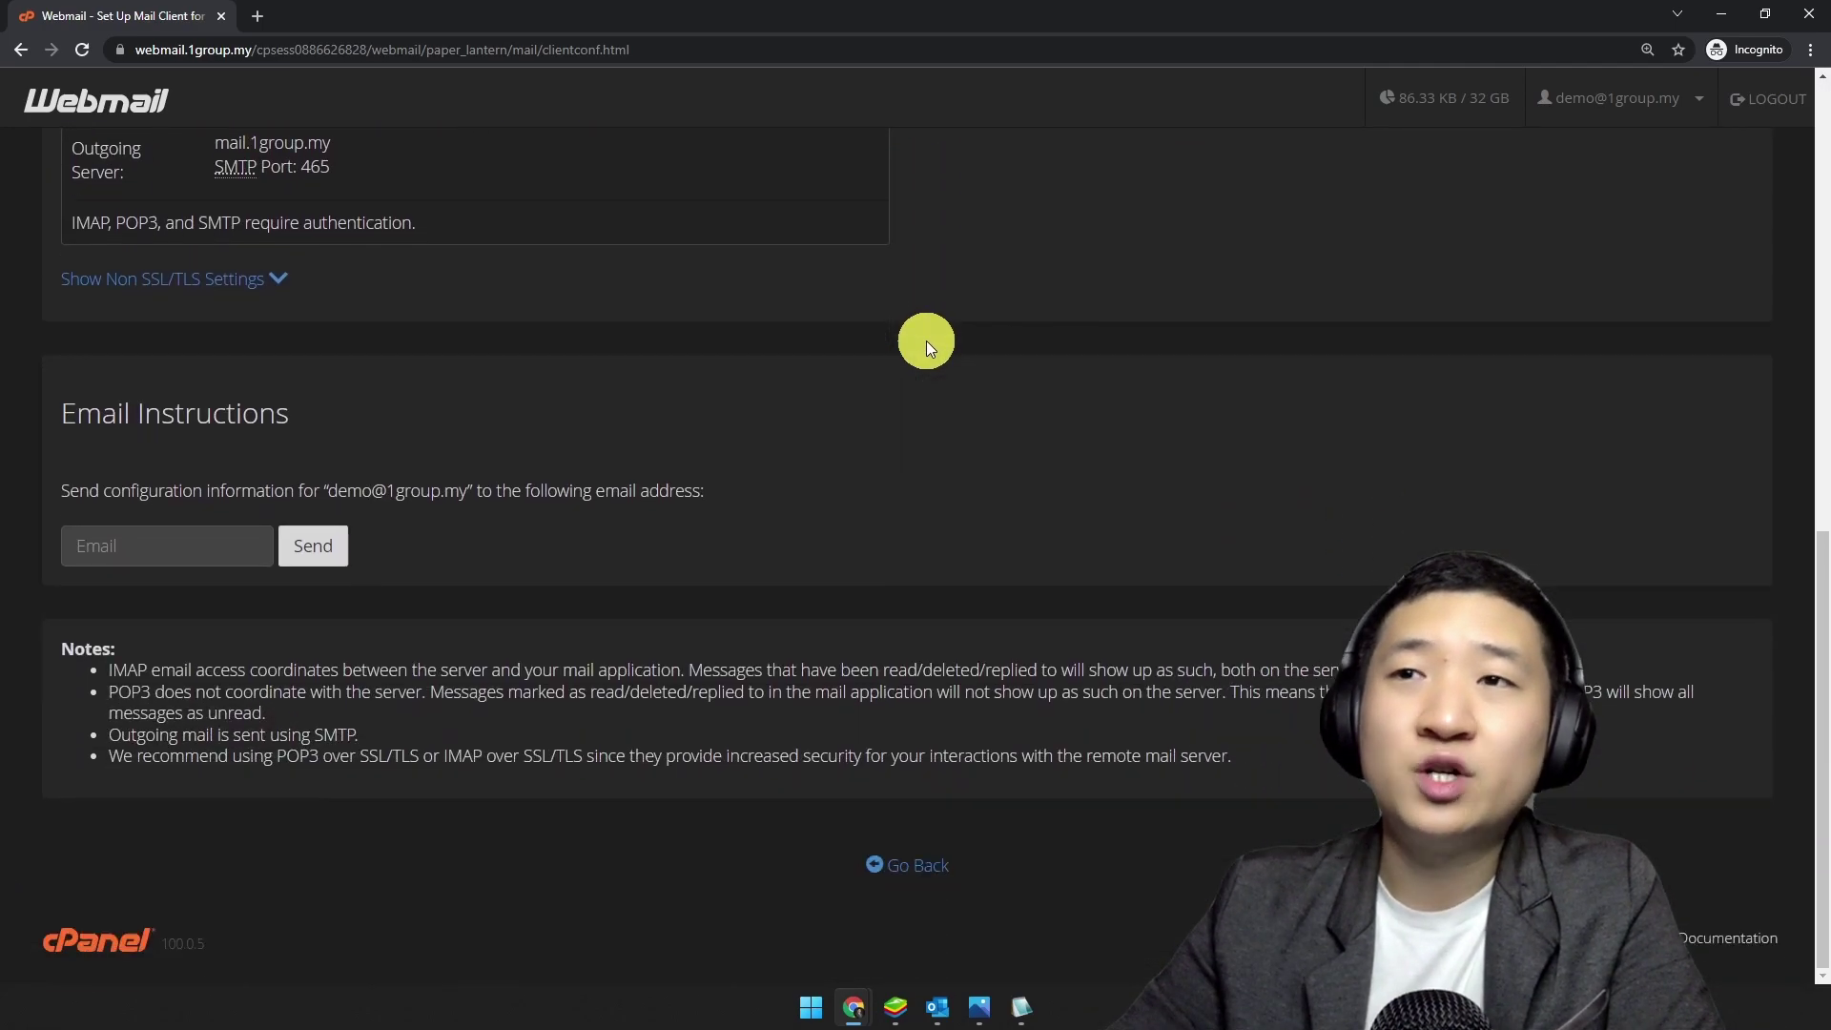
scroll(925, 341, "up", 3)
left_click_drag(78, 252, 422, 515)
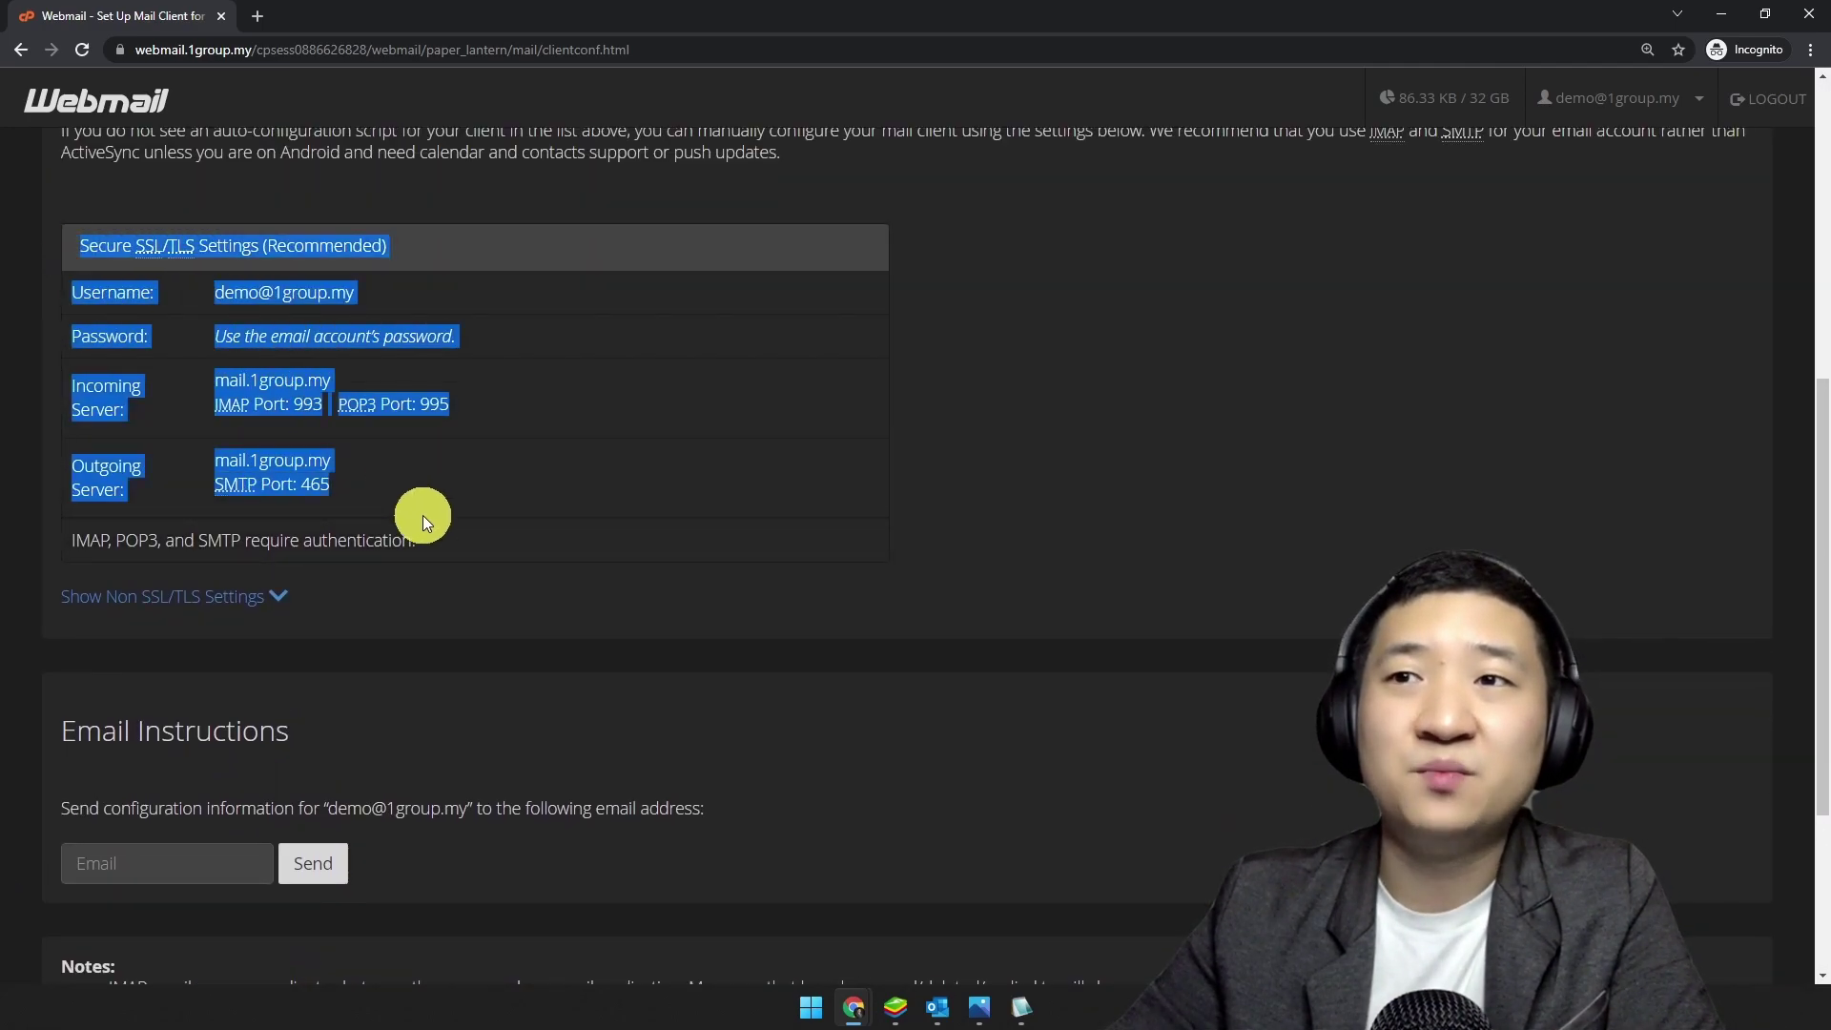
left_click(621, 504)
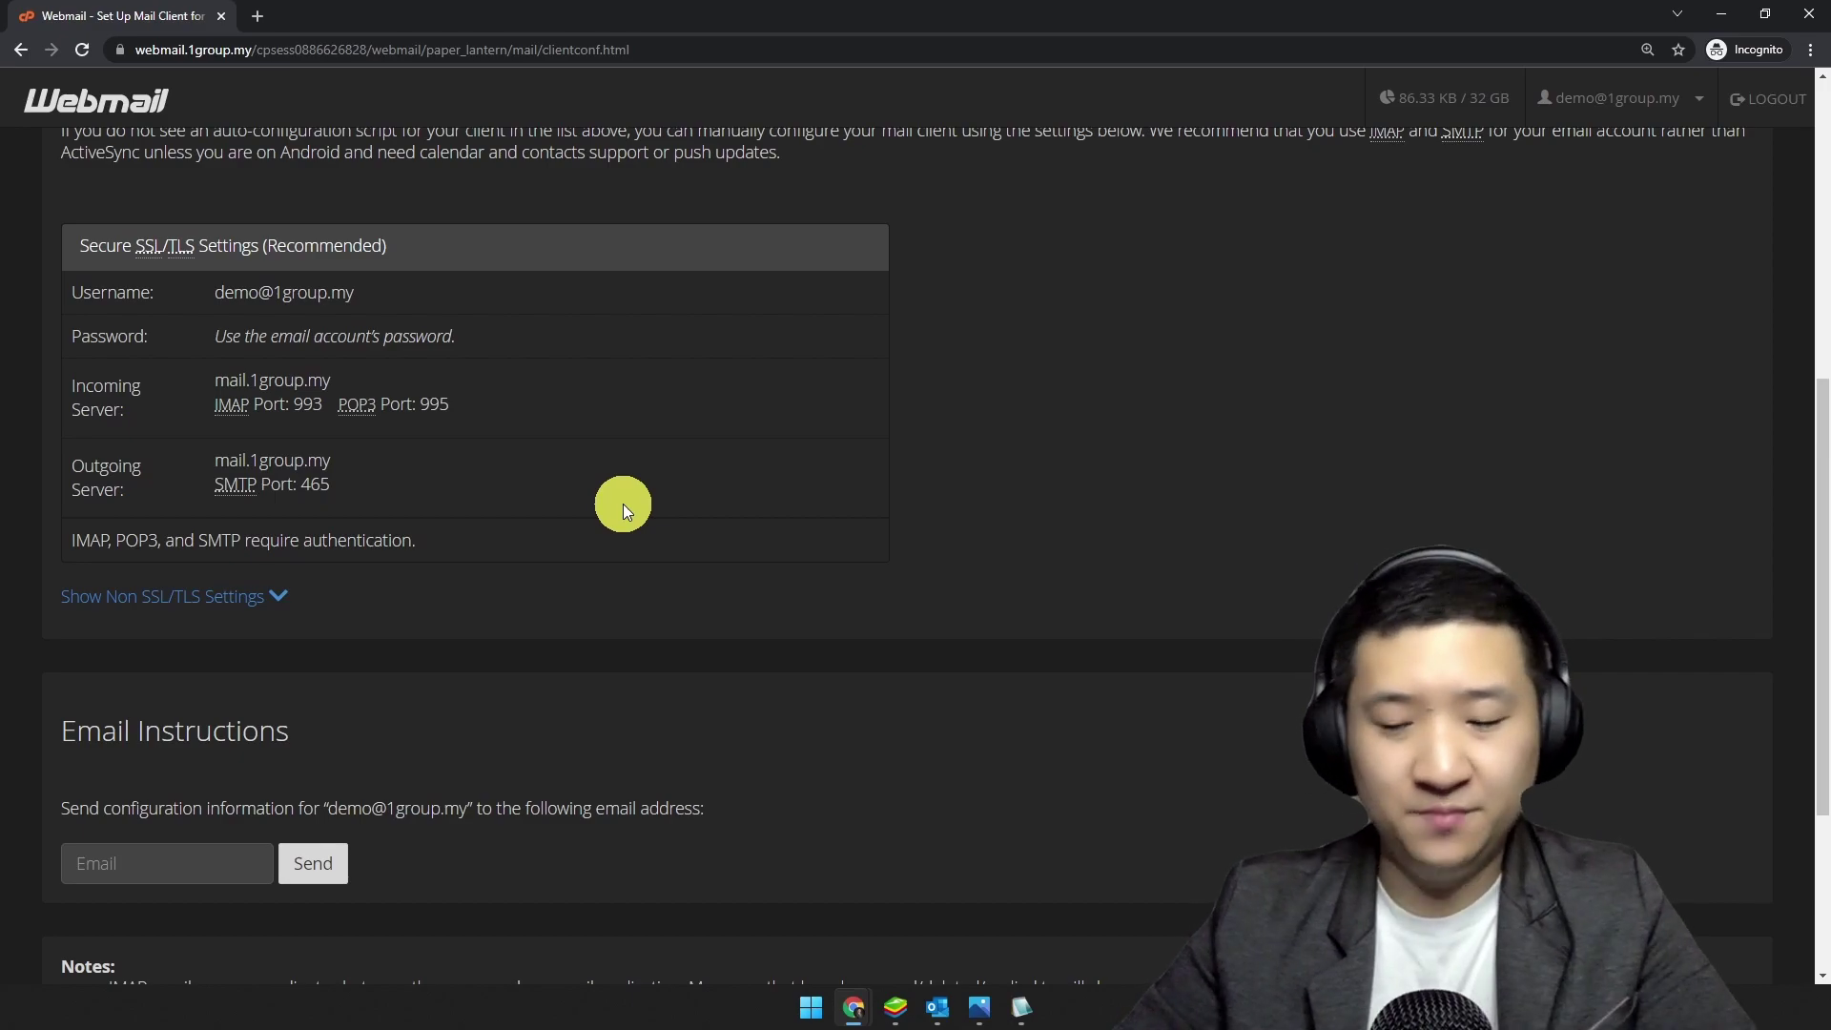
Step: Zoom in on mail.1group.my incoming and outgoing server rows, then restore the Notepad2 note
key("ctrl+plus")
key("ctrl+plus")
scroll(753, 581, "down", 2)
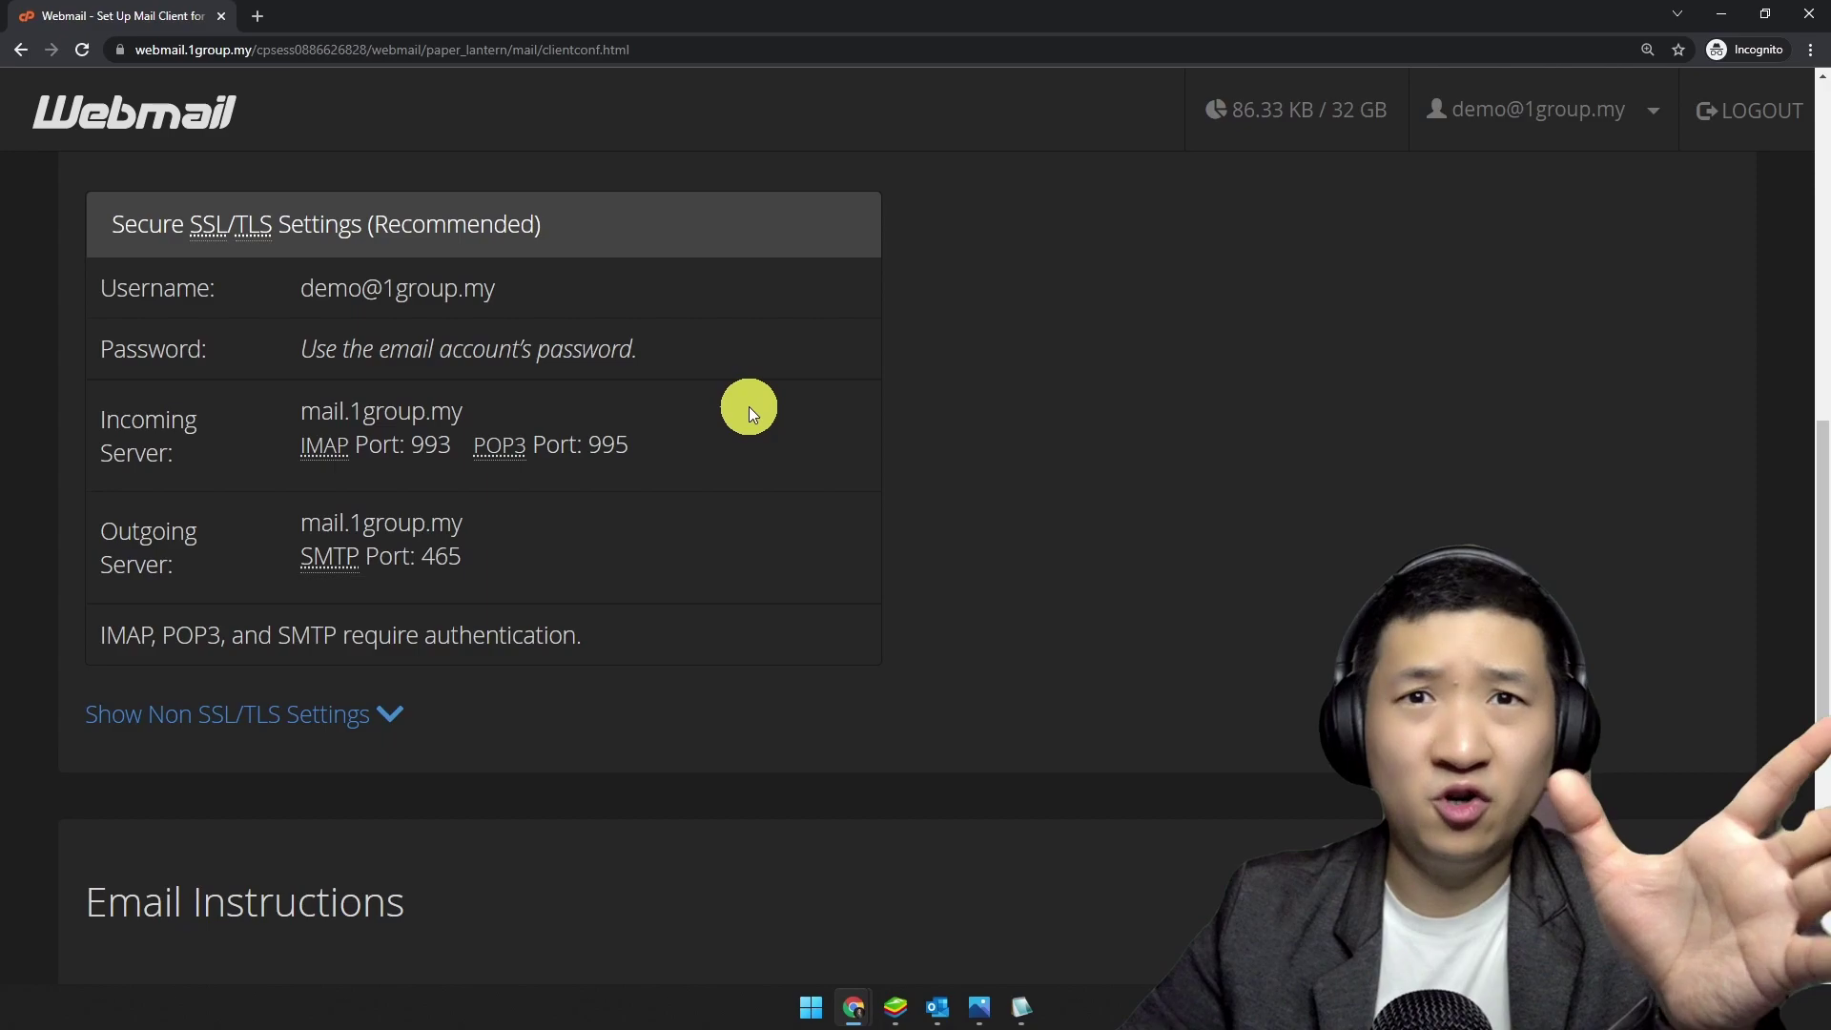
left_click(512, 412)
left_click_drag(435, 421, 470, 490)
left_click(169, 556)
left_click_drag(170, 556, 318, 572)
left_click(519, 553)
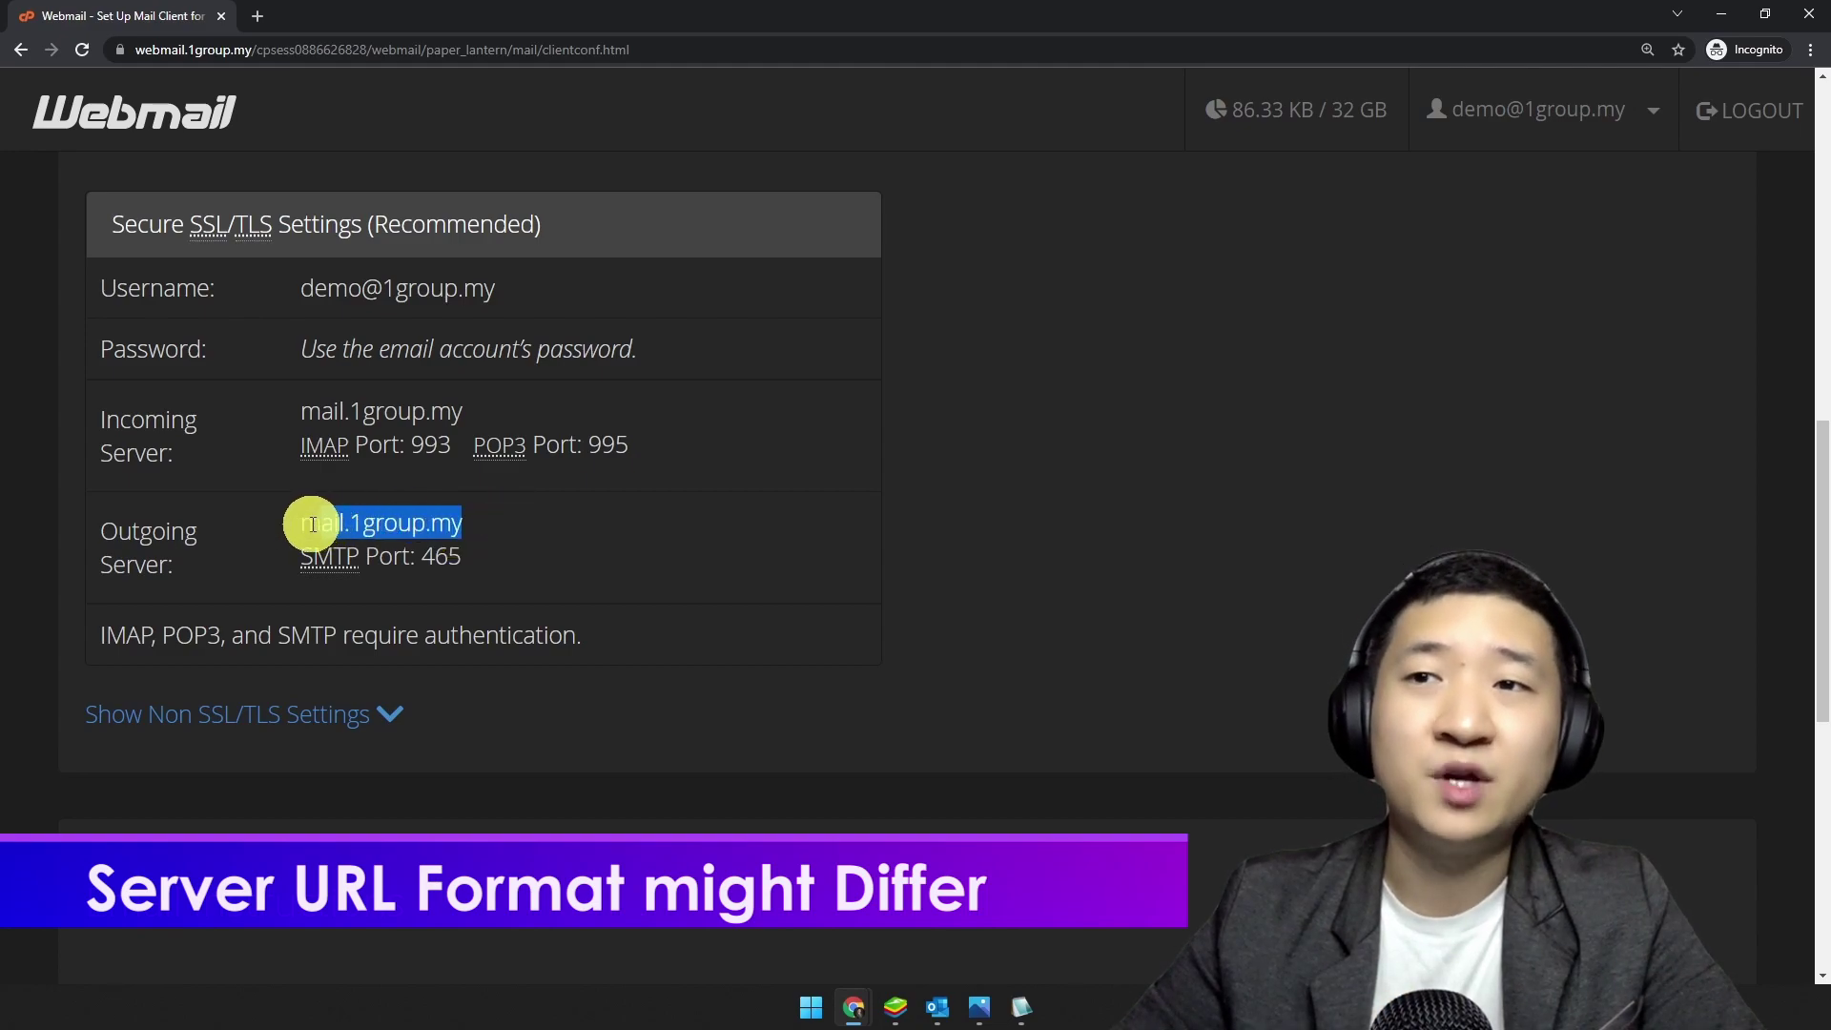
left_click(649, 558)
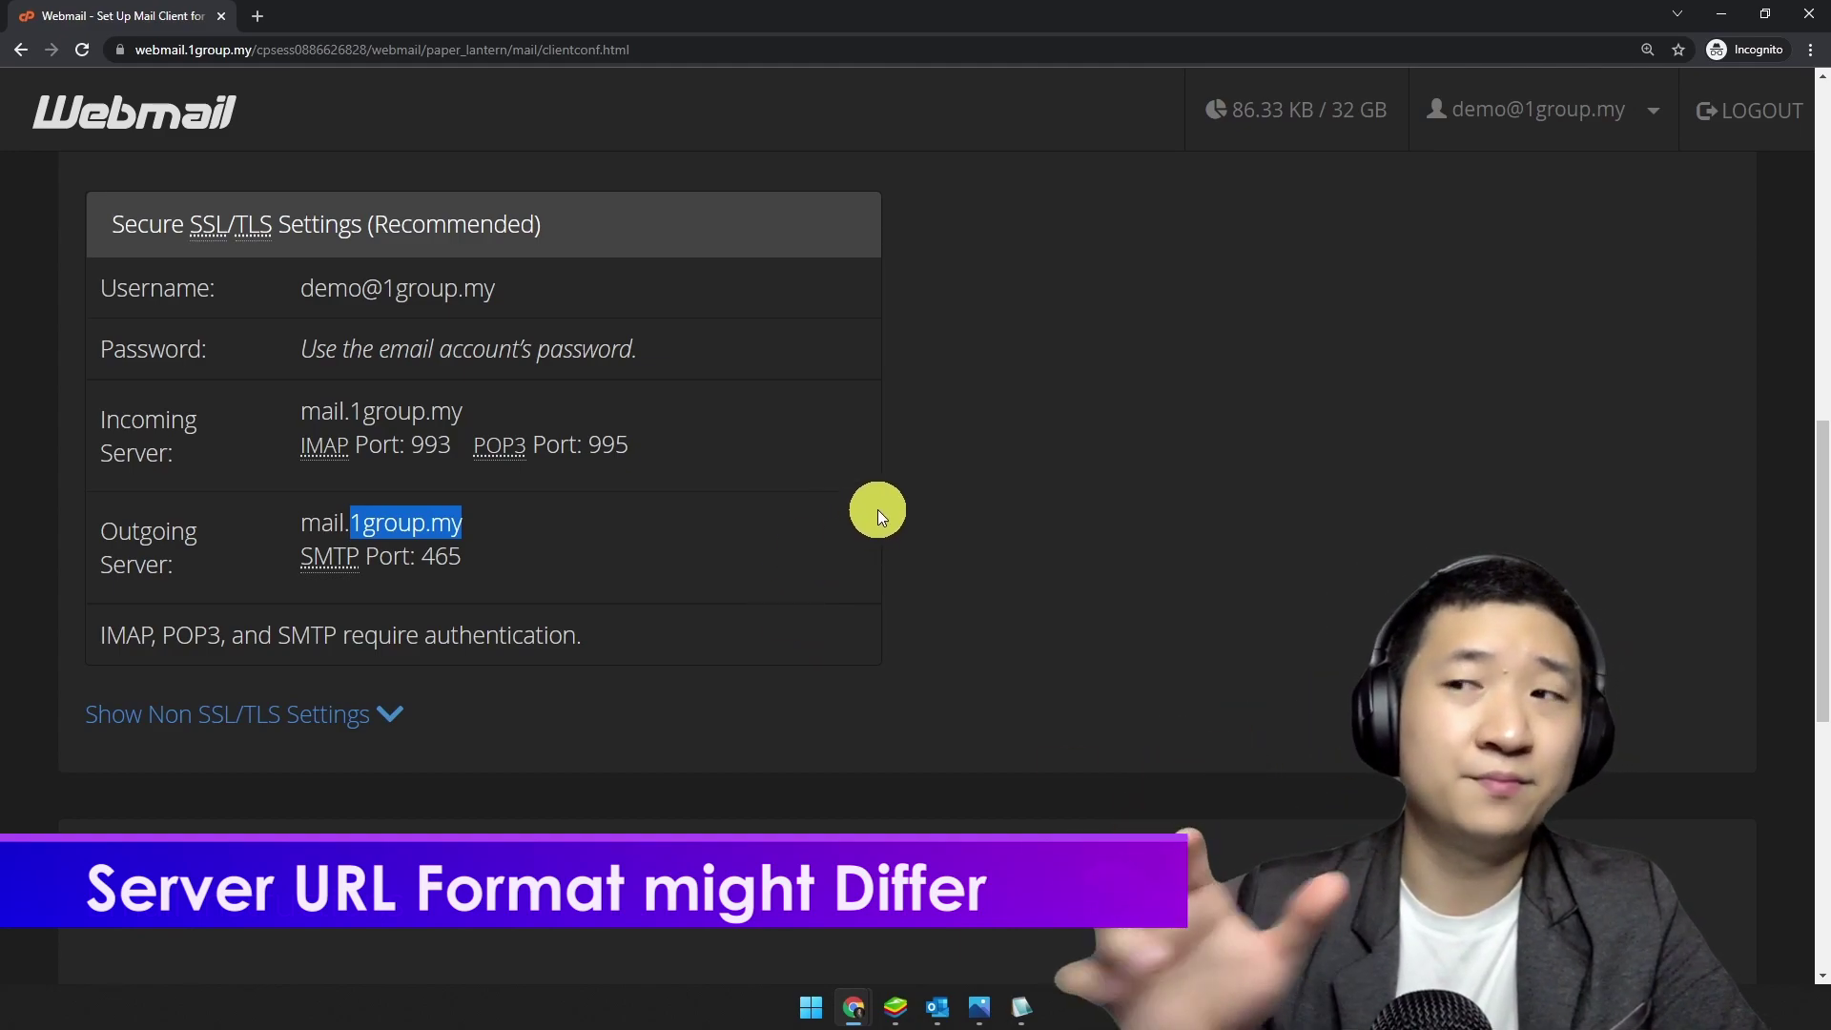
left_click(1012, 1015)
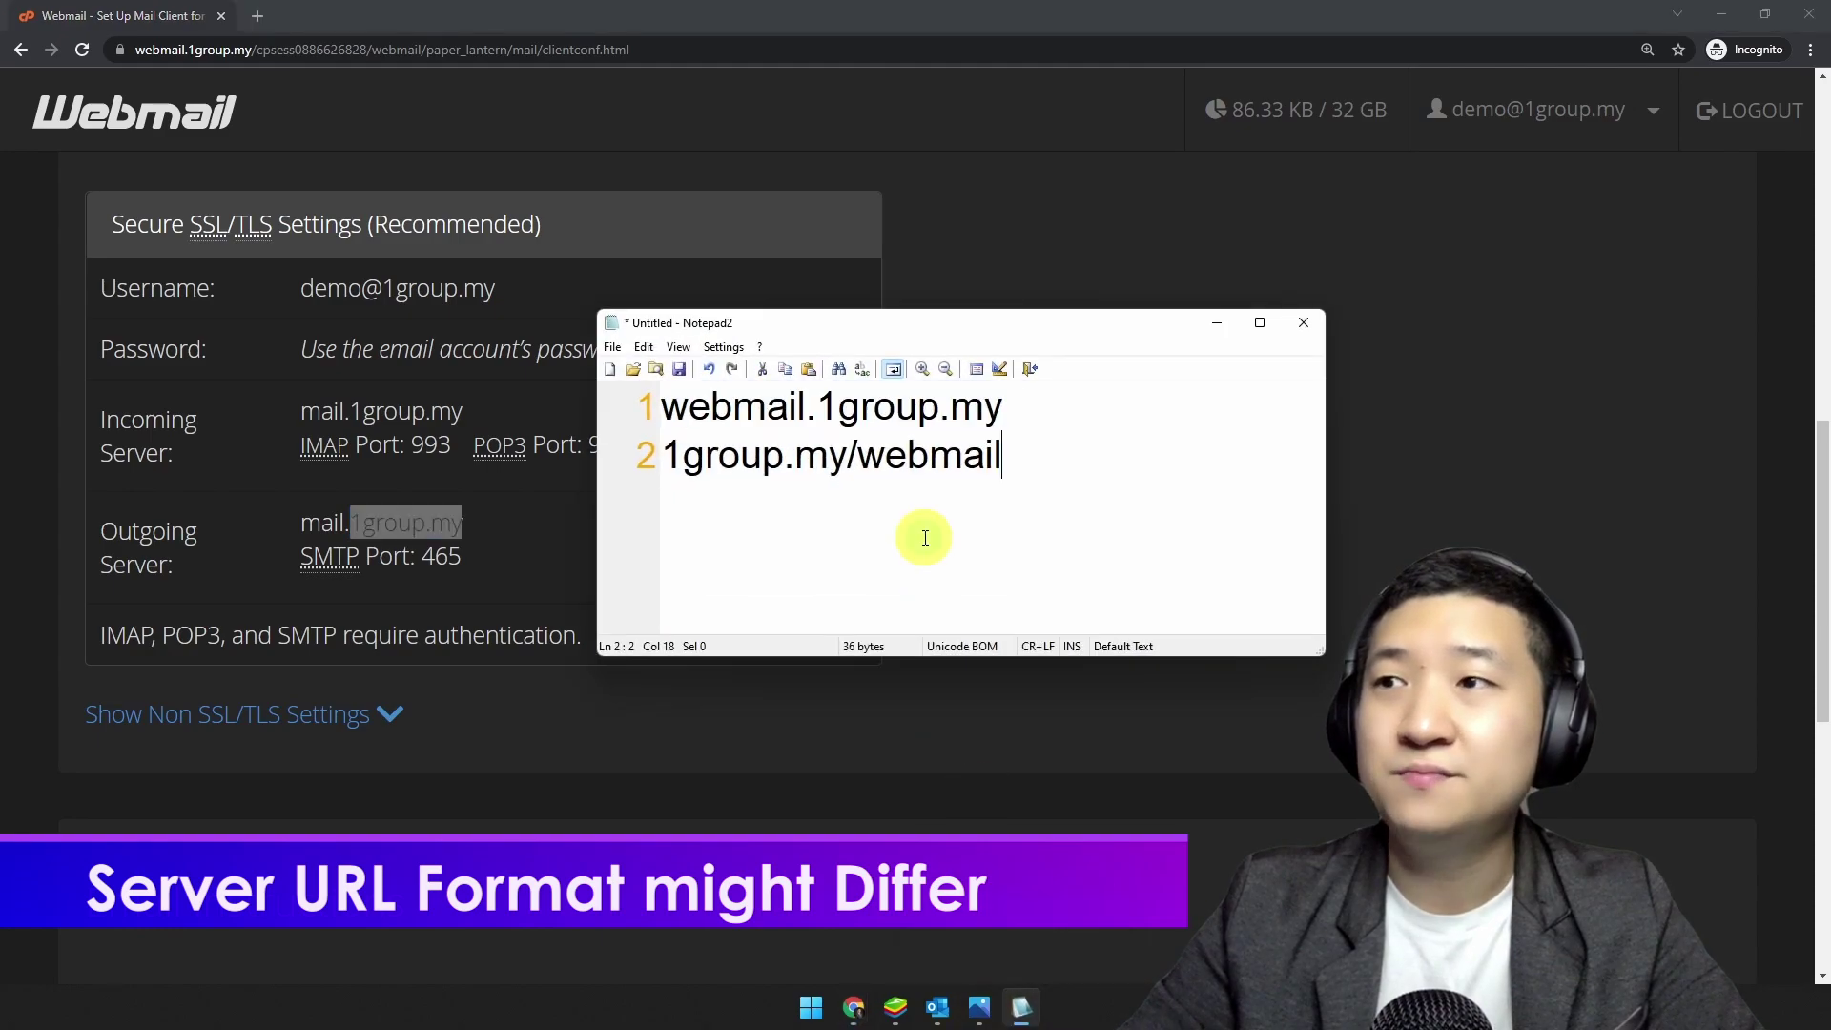
Step: Add the demo account's e-mail address on line 4 of the note
key("Return")
key("Return")
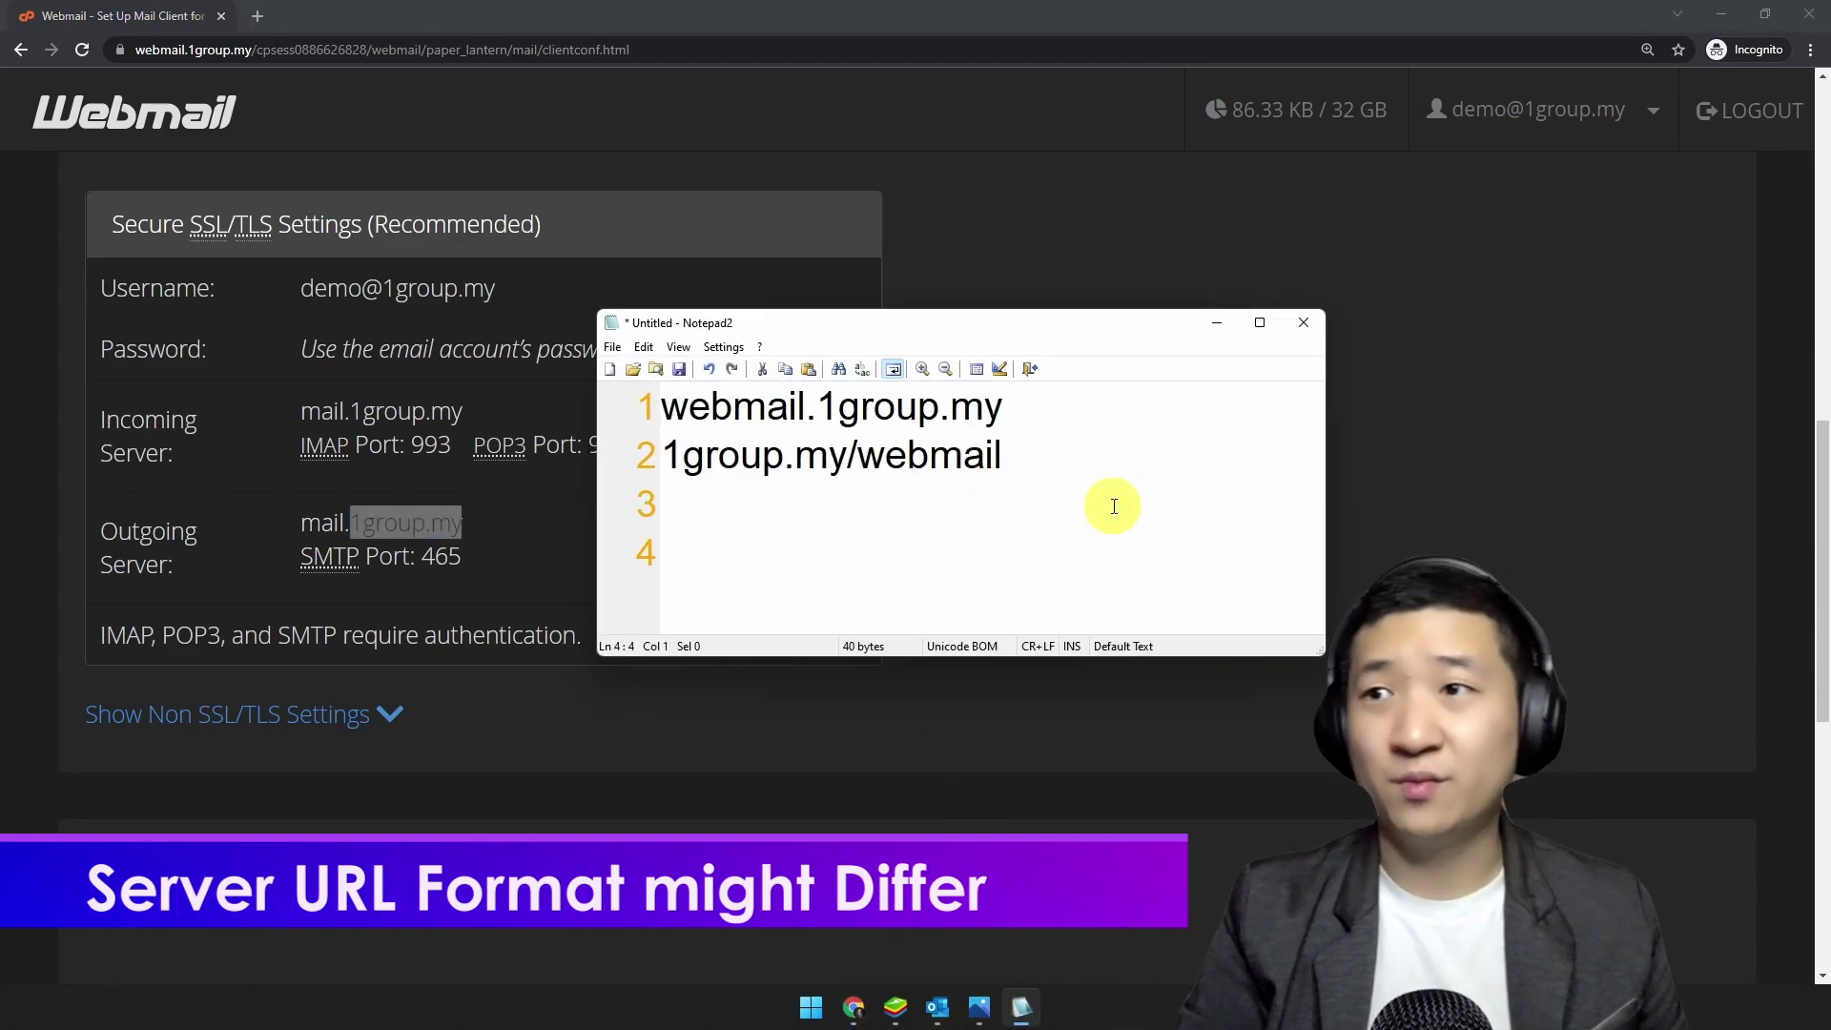
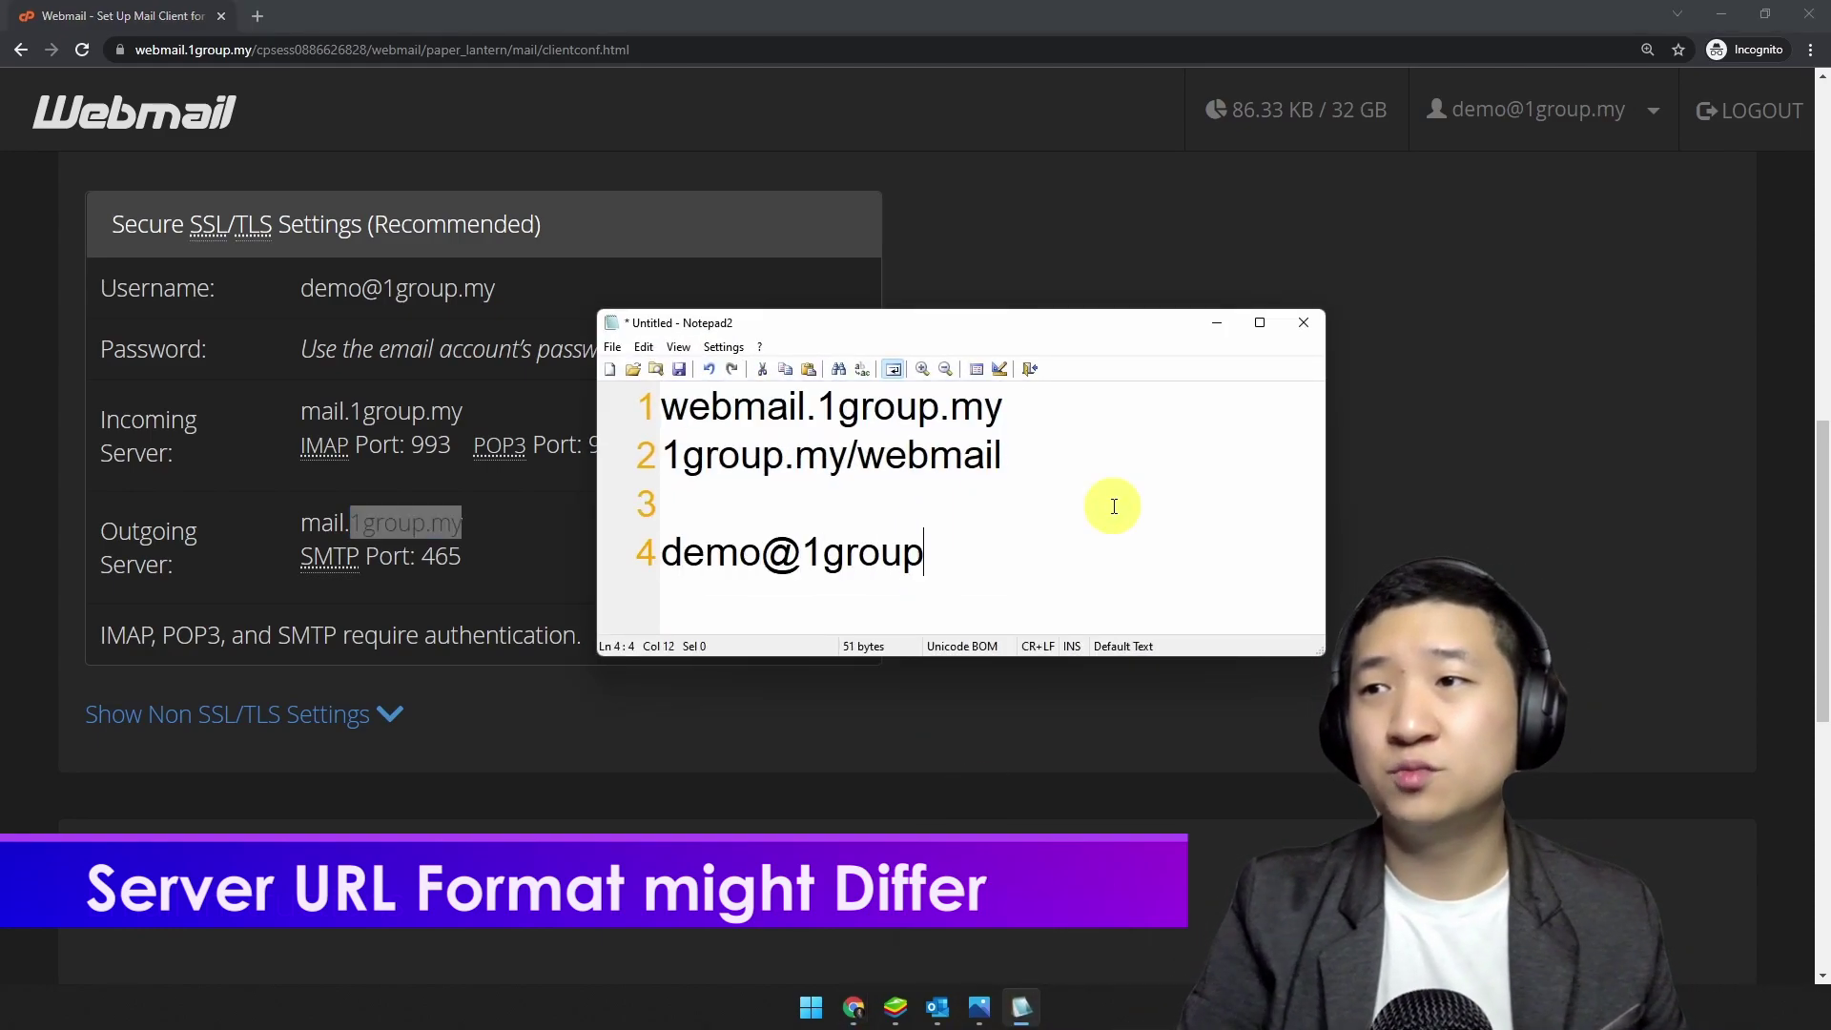
key("ctrl+shift+Left")
key("ctrl+shift+Left")
key("ctrl+shift+Left")
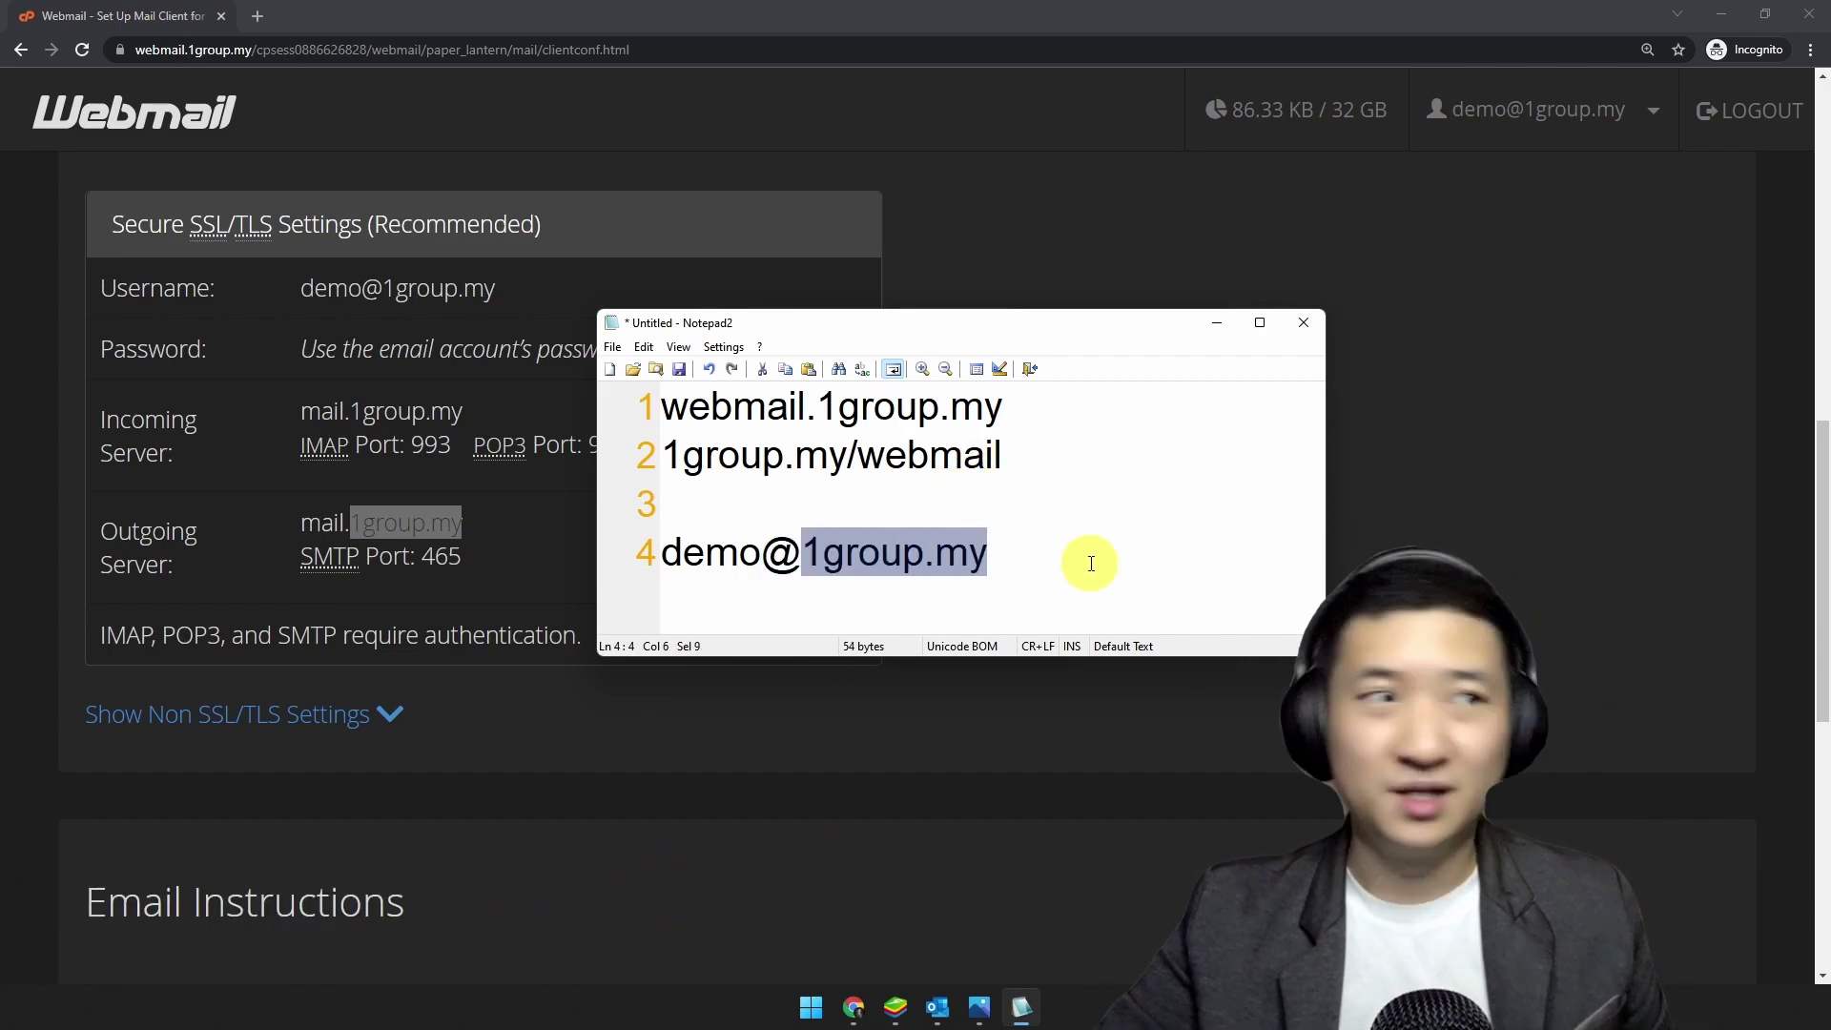
Step: Minimize Chrome and the Notepad2 note to show the desktop
left_click(347, 519)
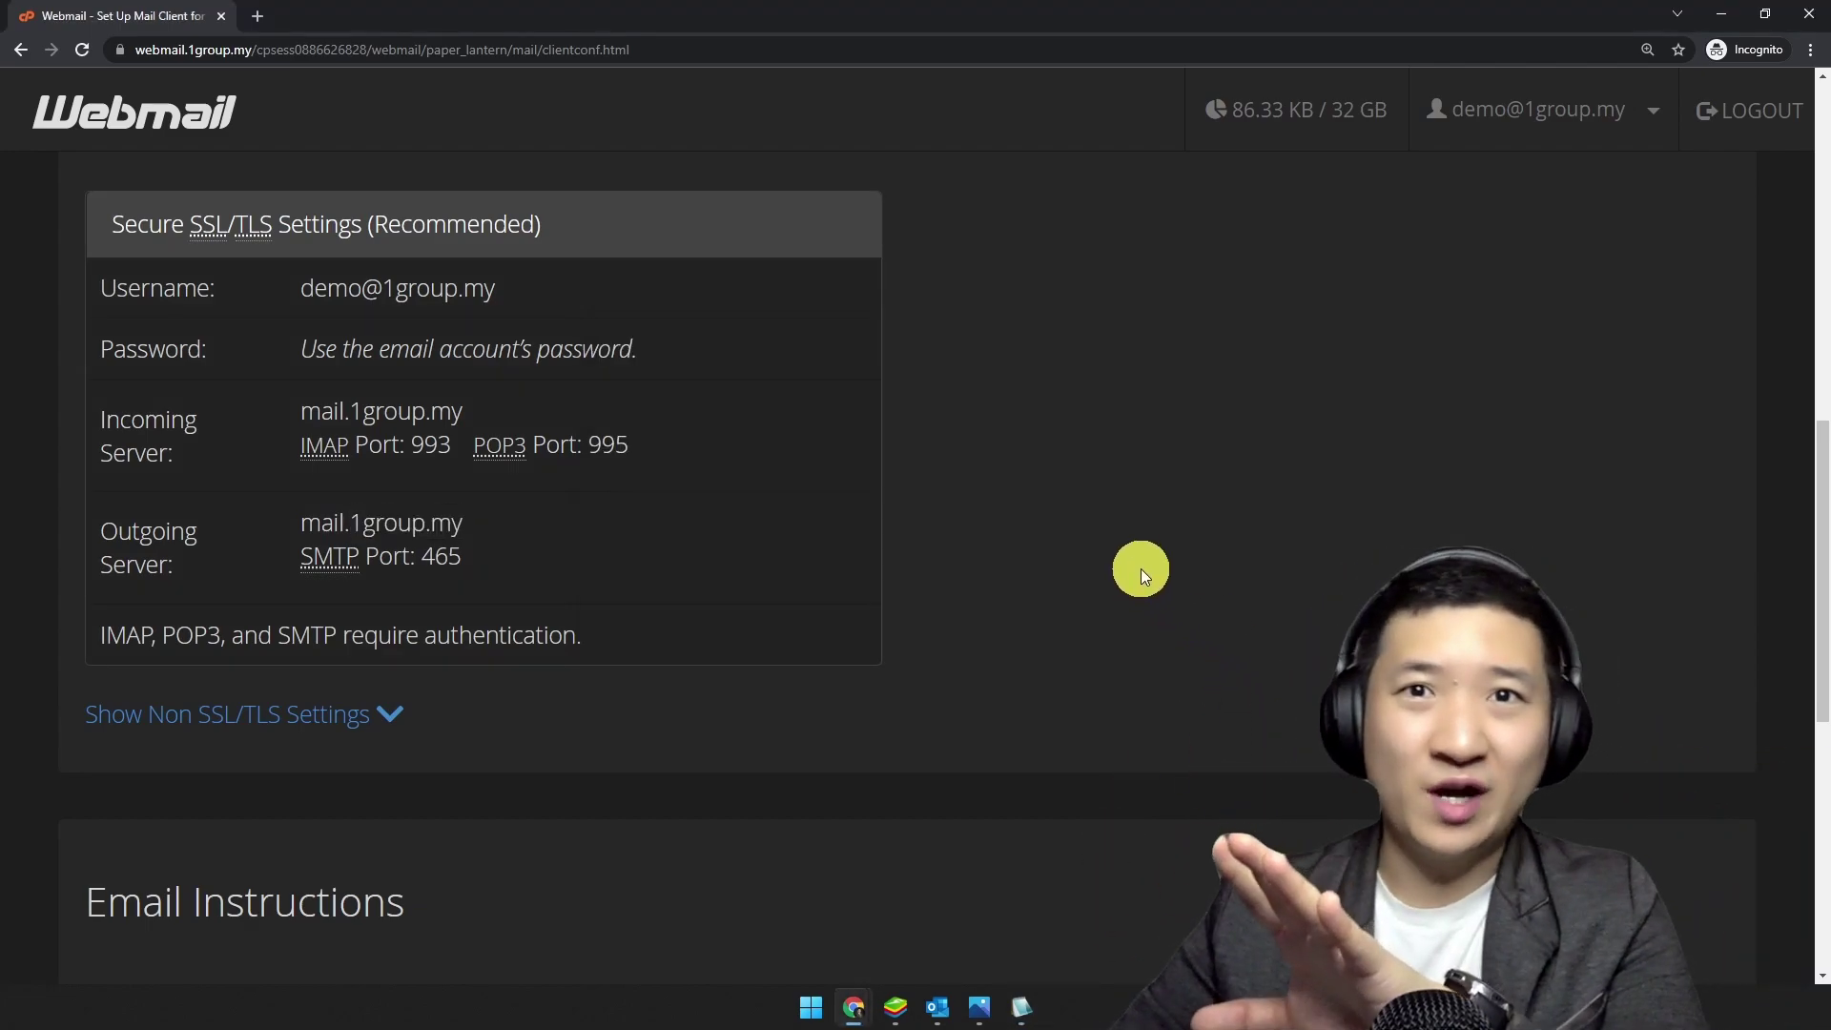
left_click(1726, 17)
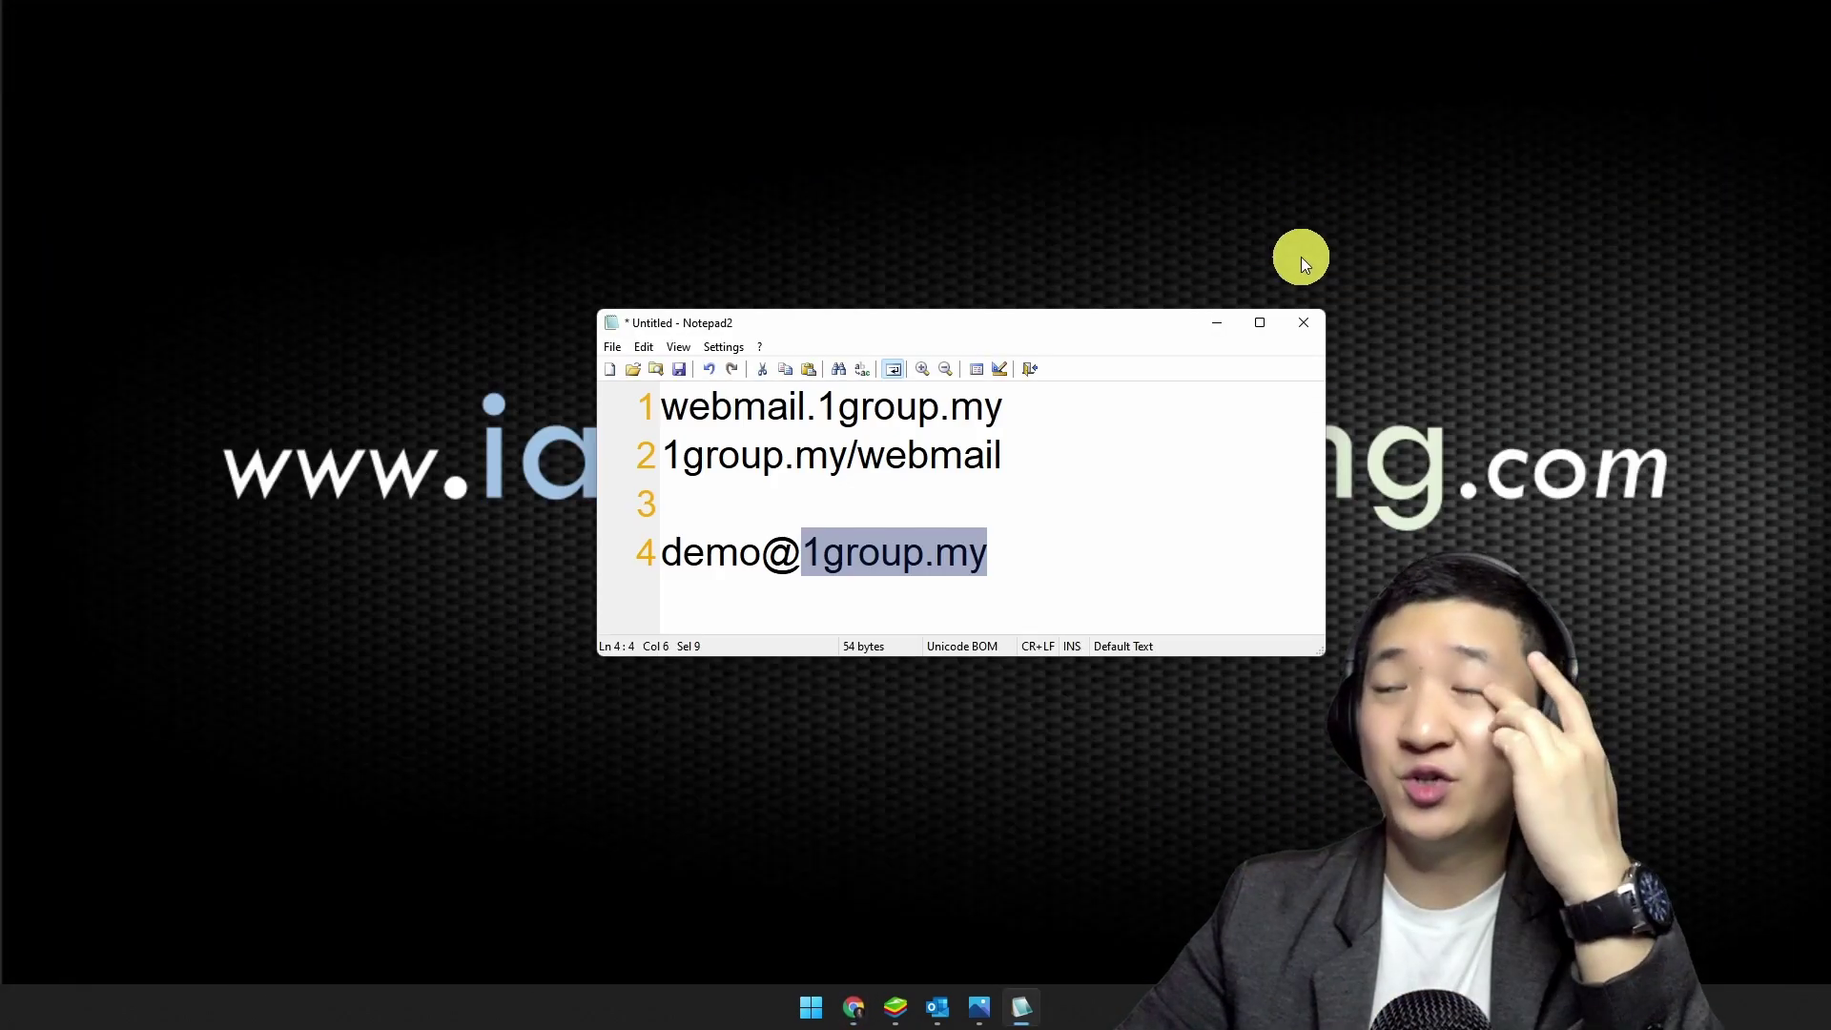
left_click(1064, 544)
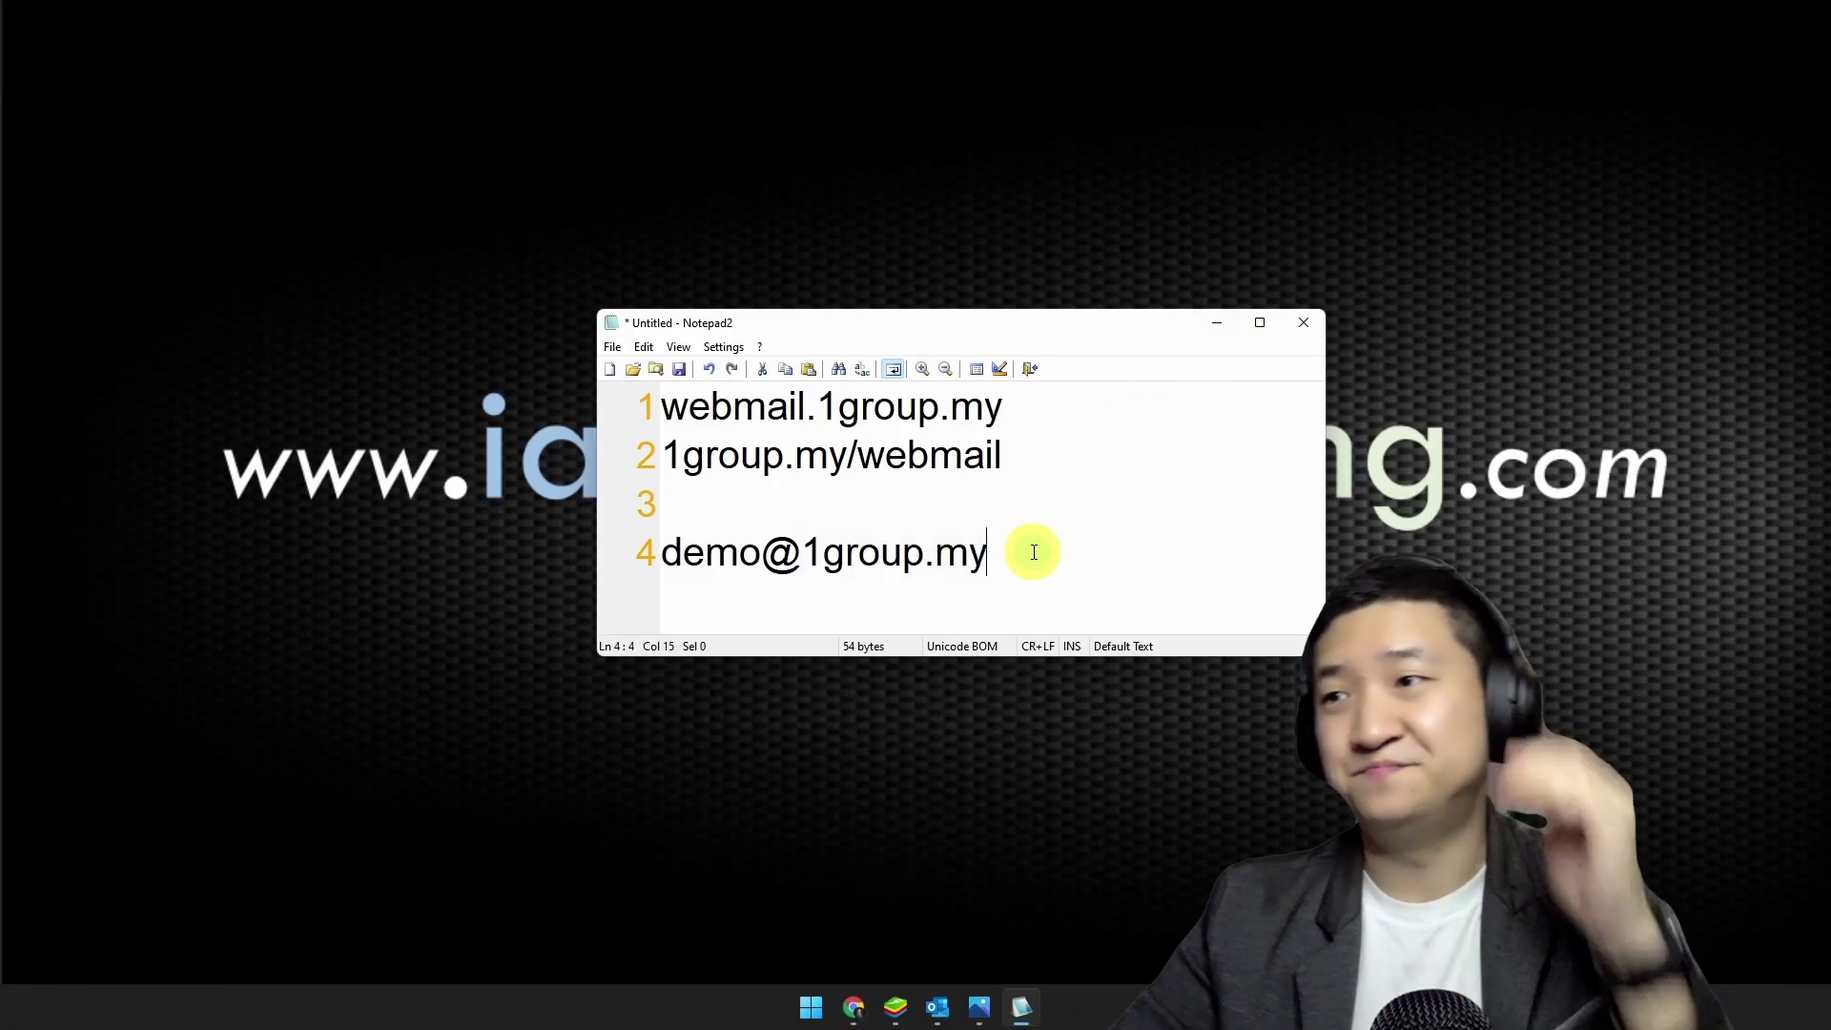
left_click(1217, 319)
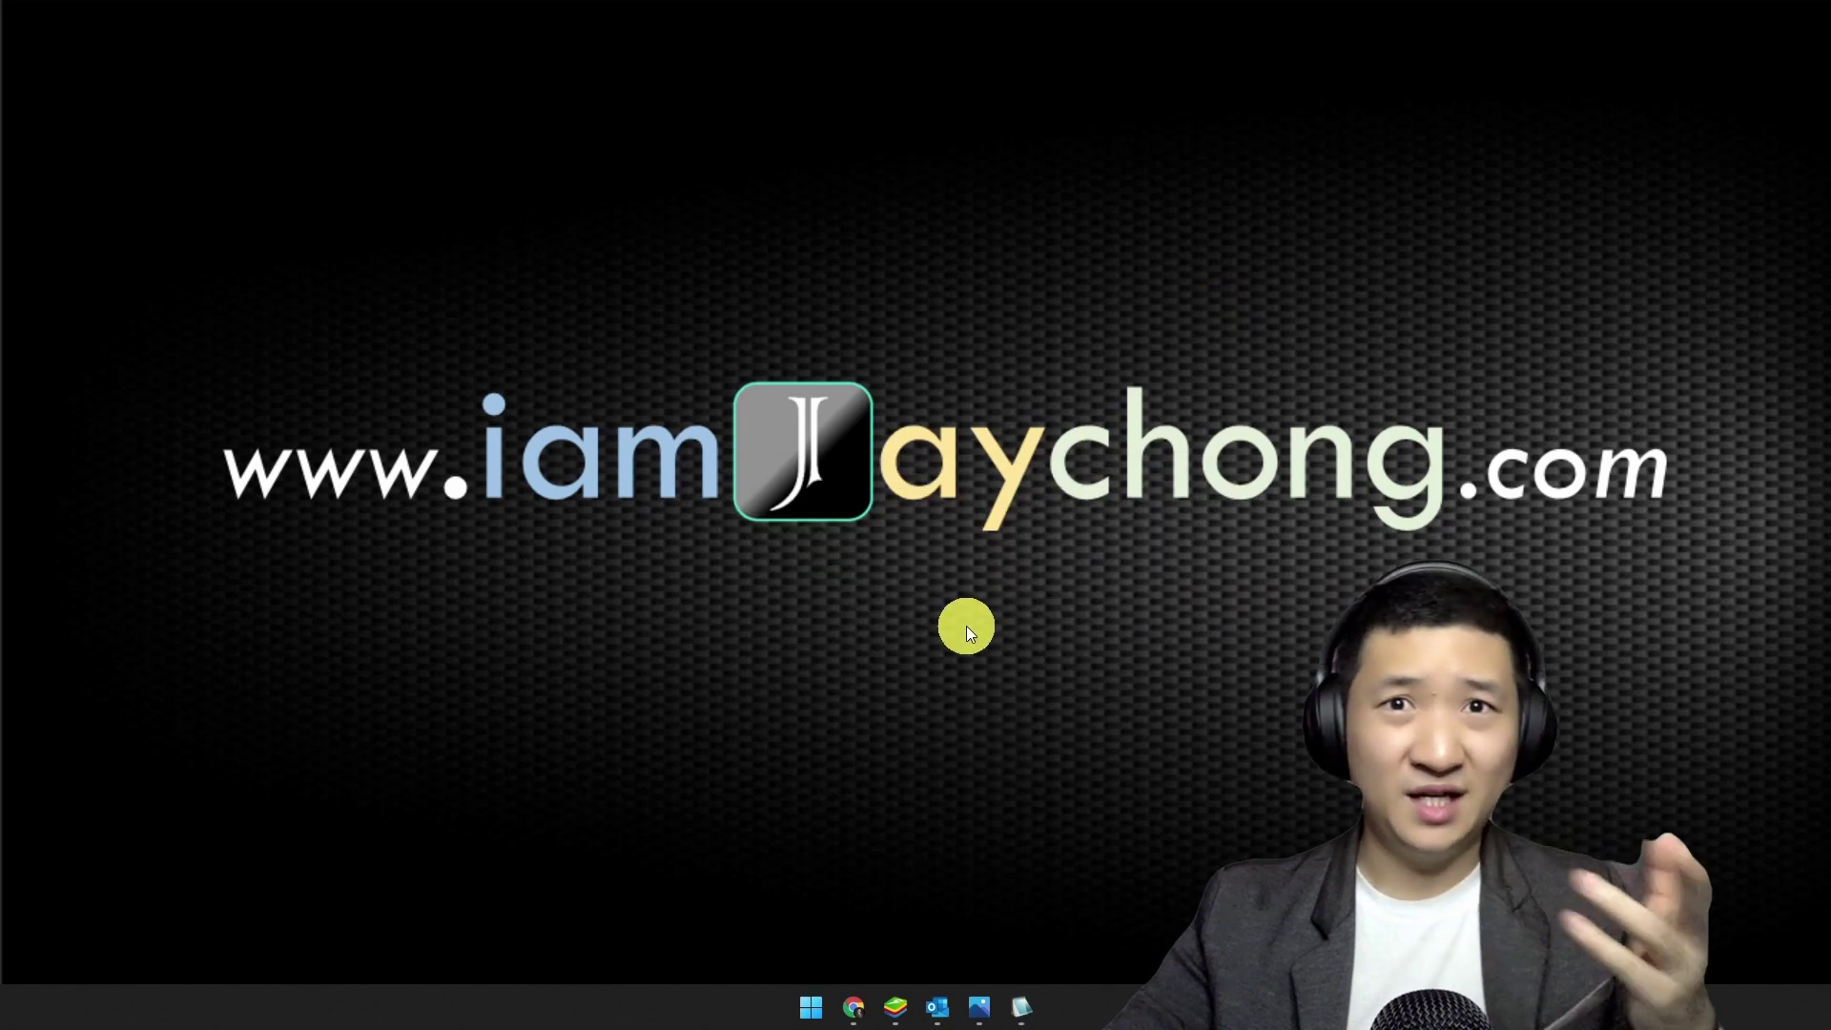
Step: Launch Outlook and start Add Account from File > Info
left_click(937, 1005)
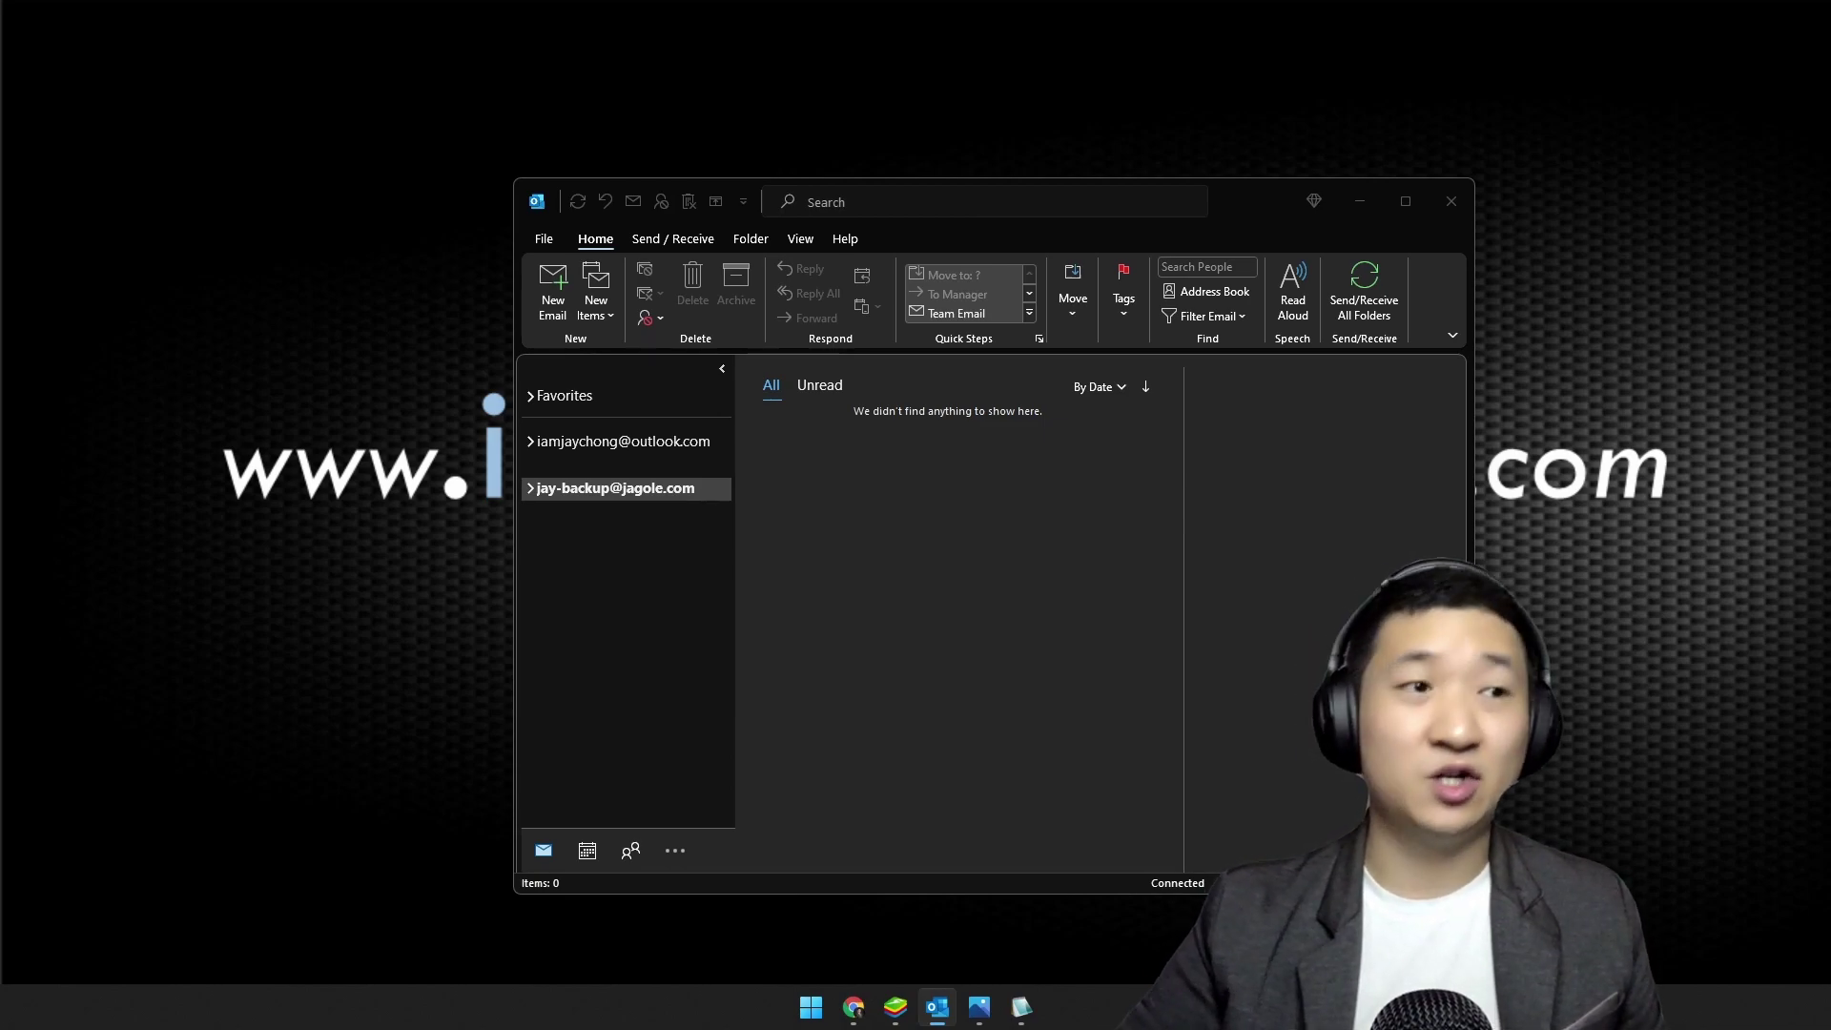
left_click(1250, 437)
left_click(548, 237)
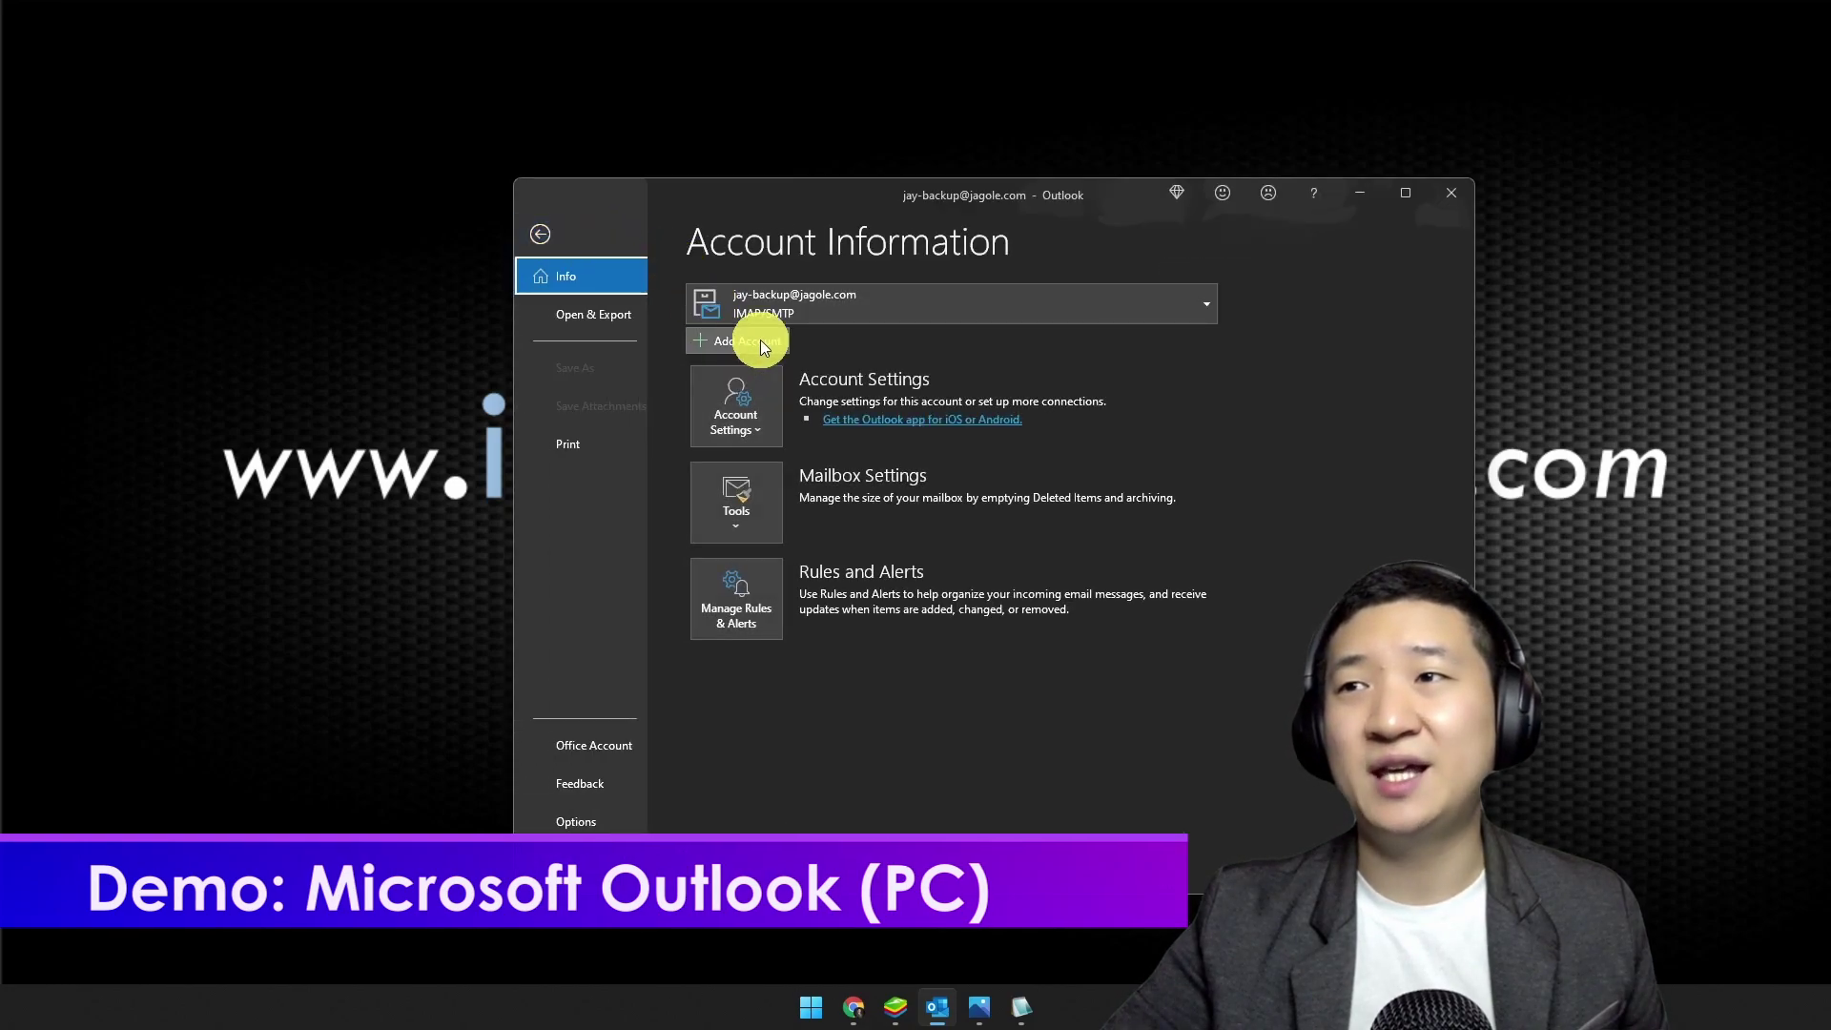
left_click(754, 341)
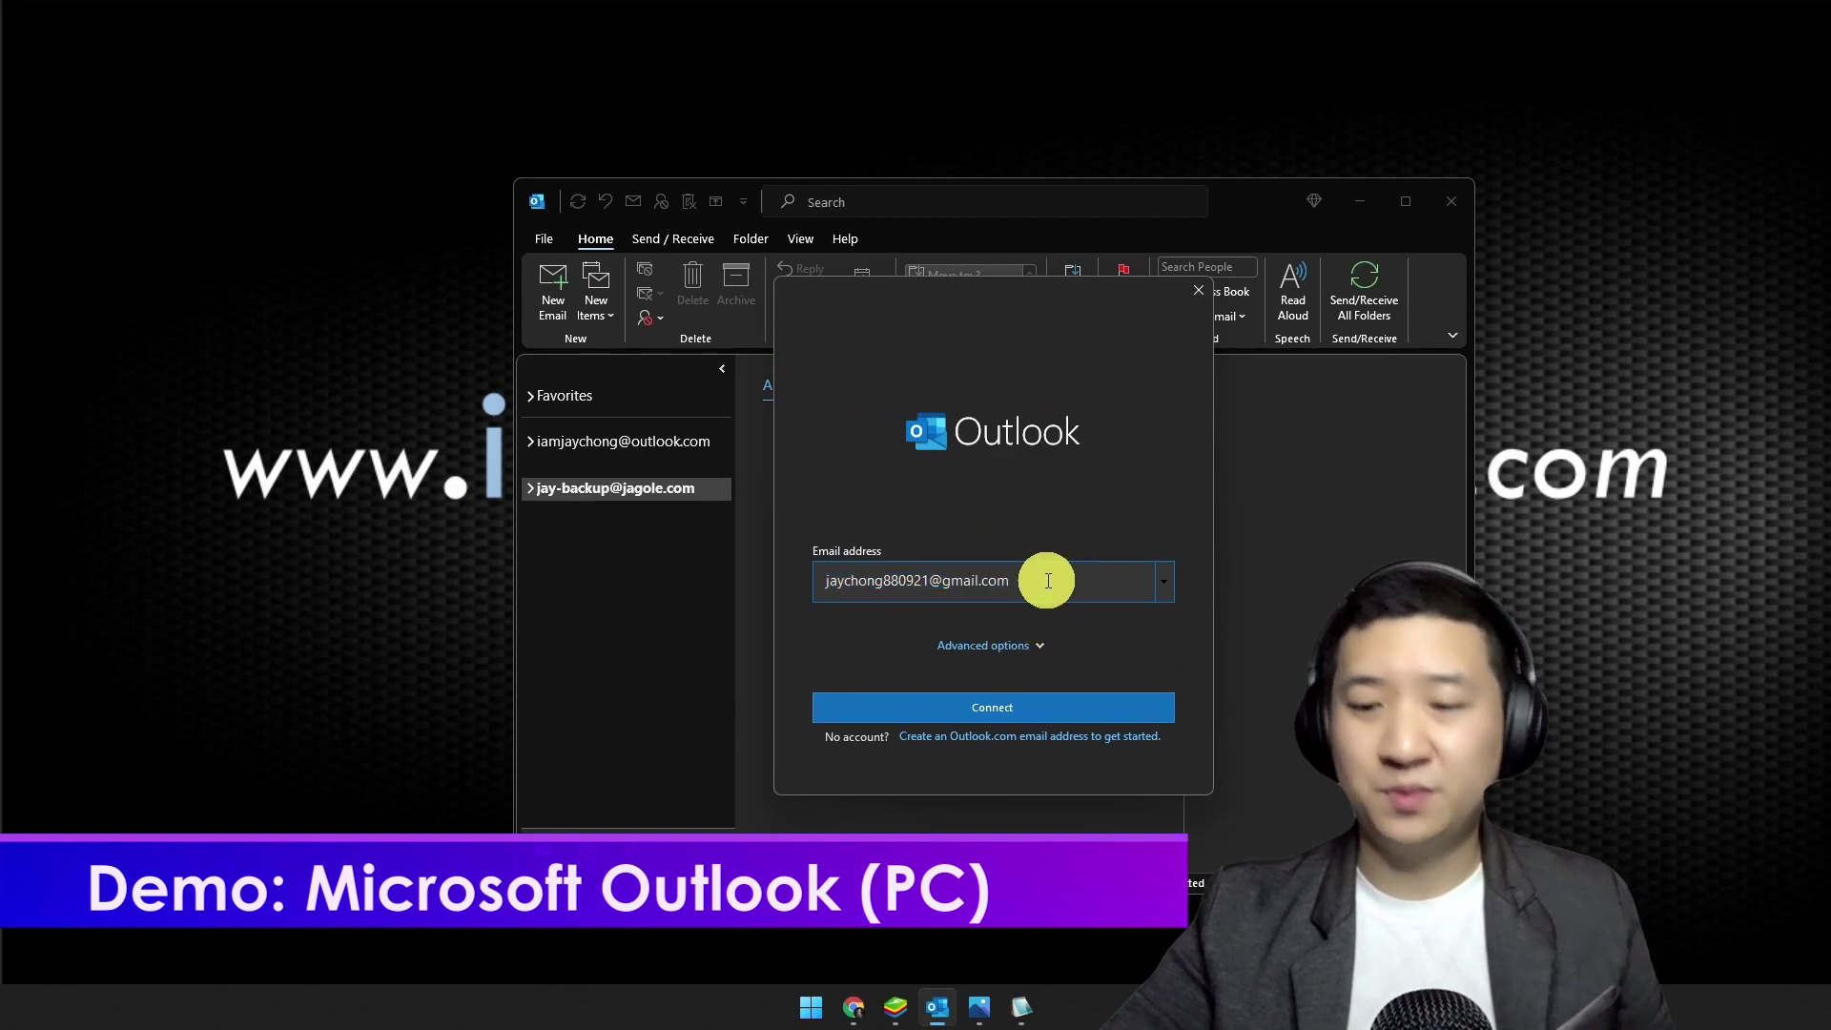
Step: Enter the demo account's address, tick 'Let me set up my account manually', and connect
key("BackSpace")
key("ctrl+v")
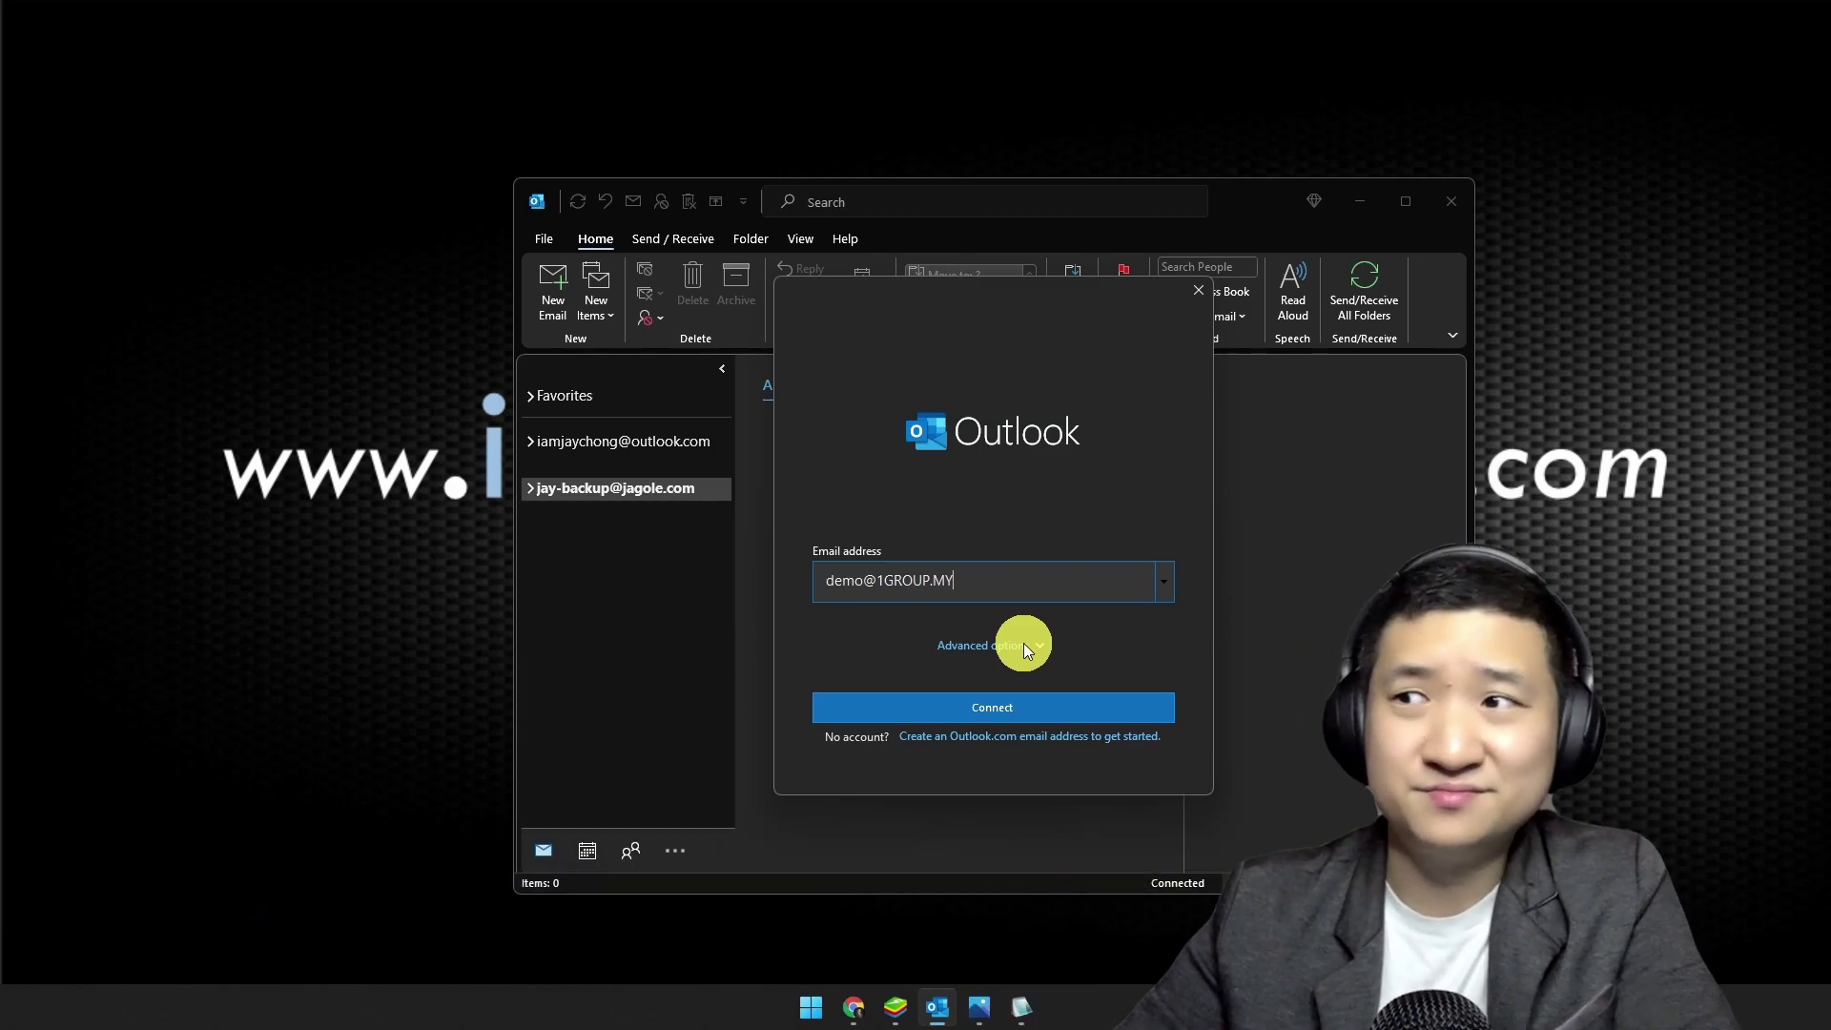
left_click(999, 645)
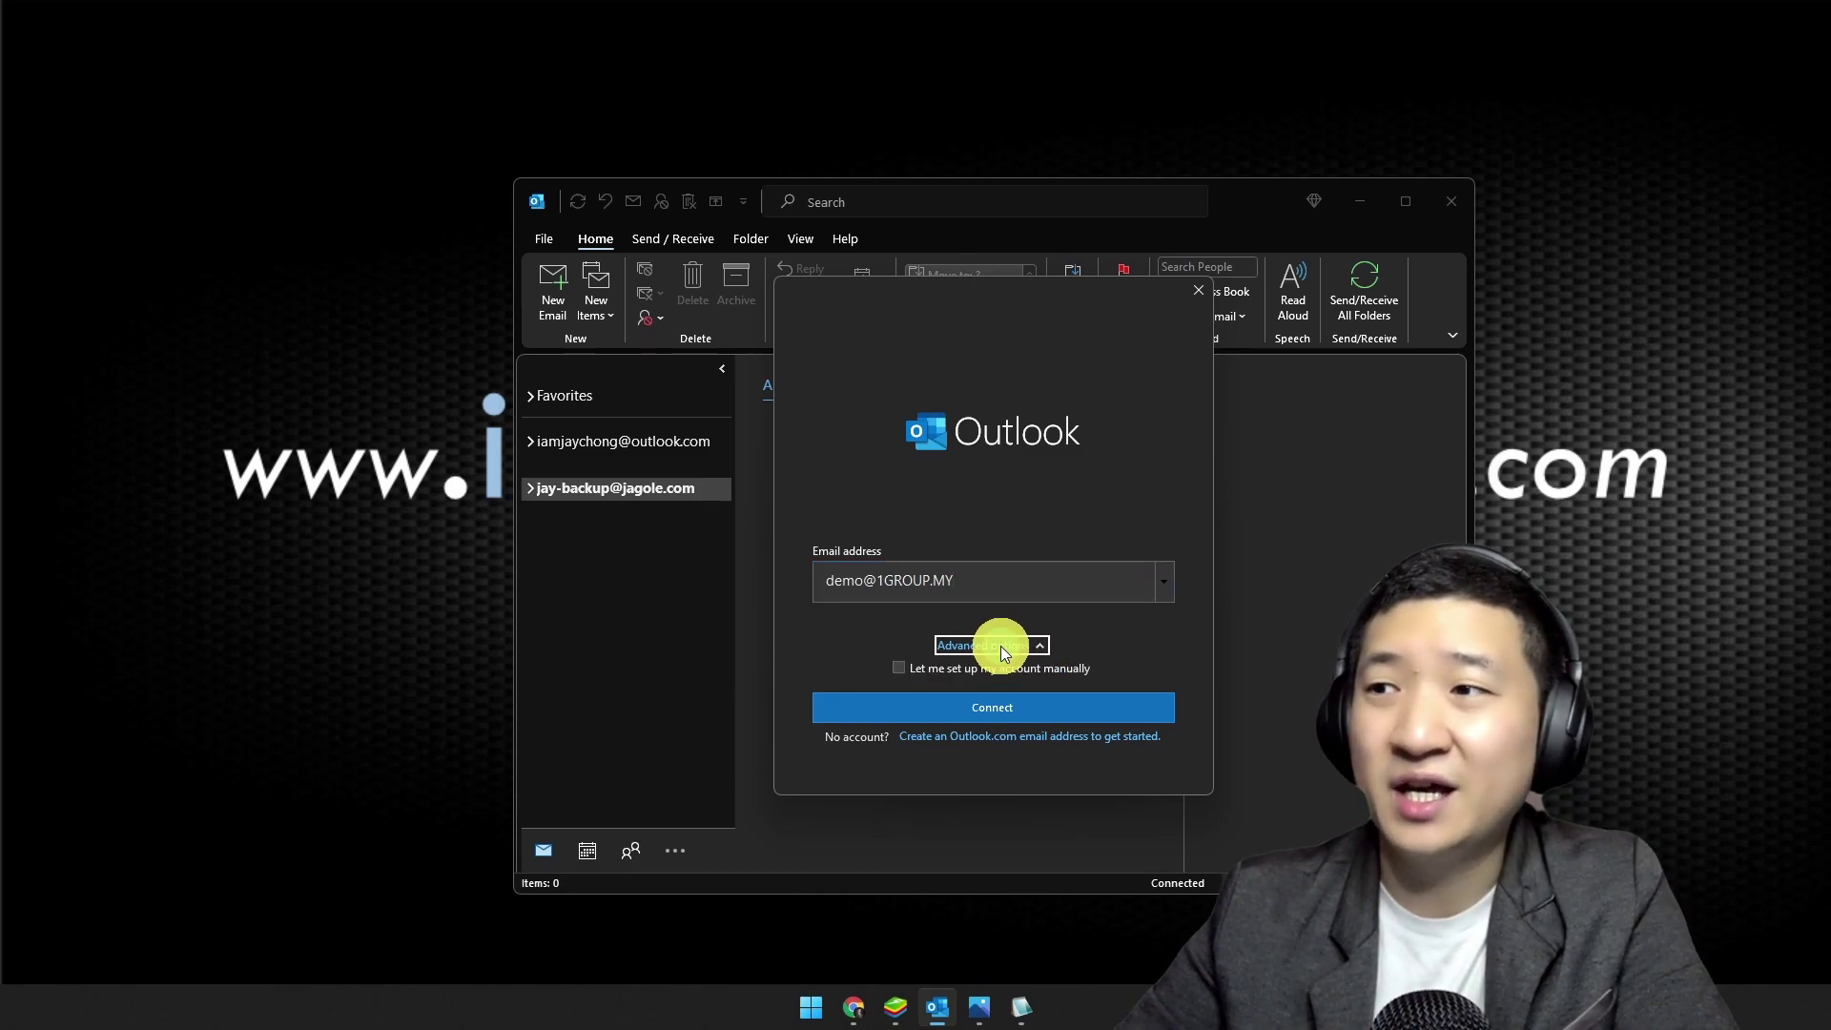
left_click(1037, 668)
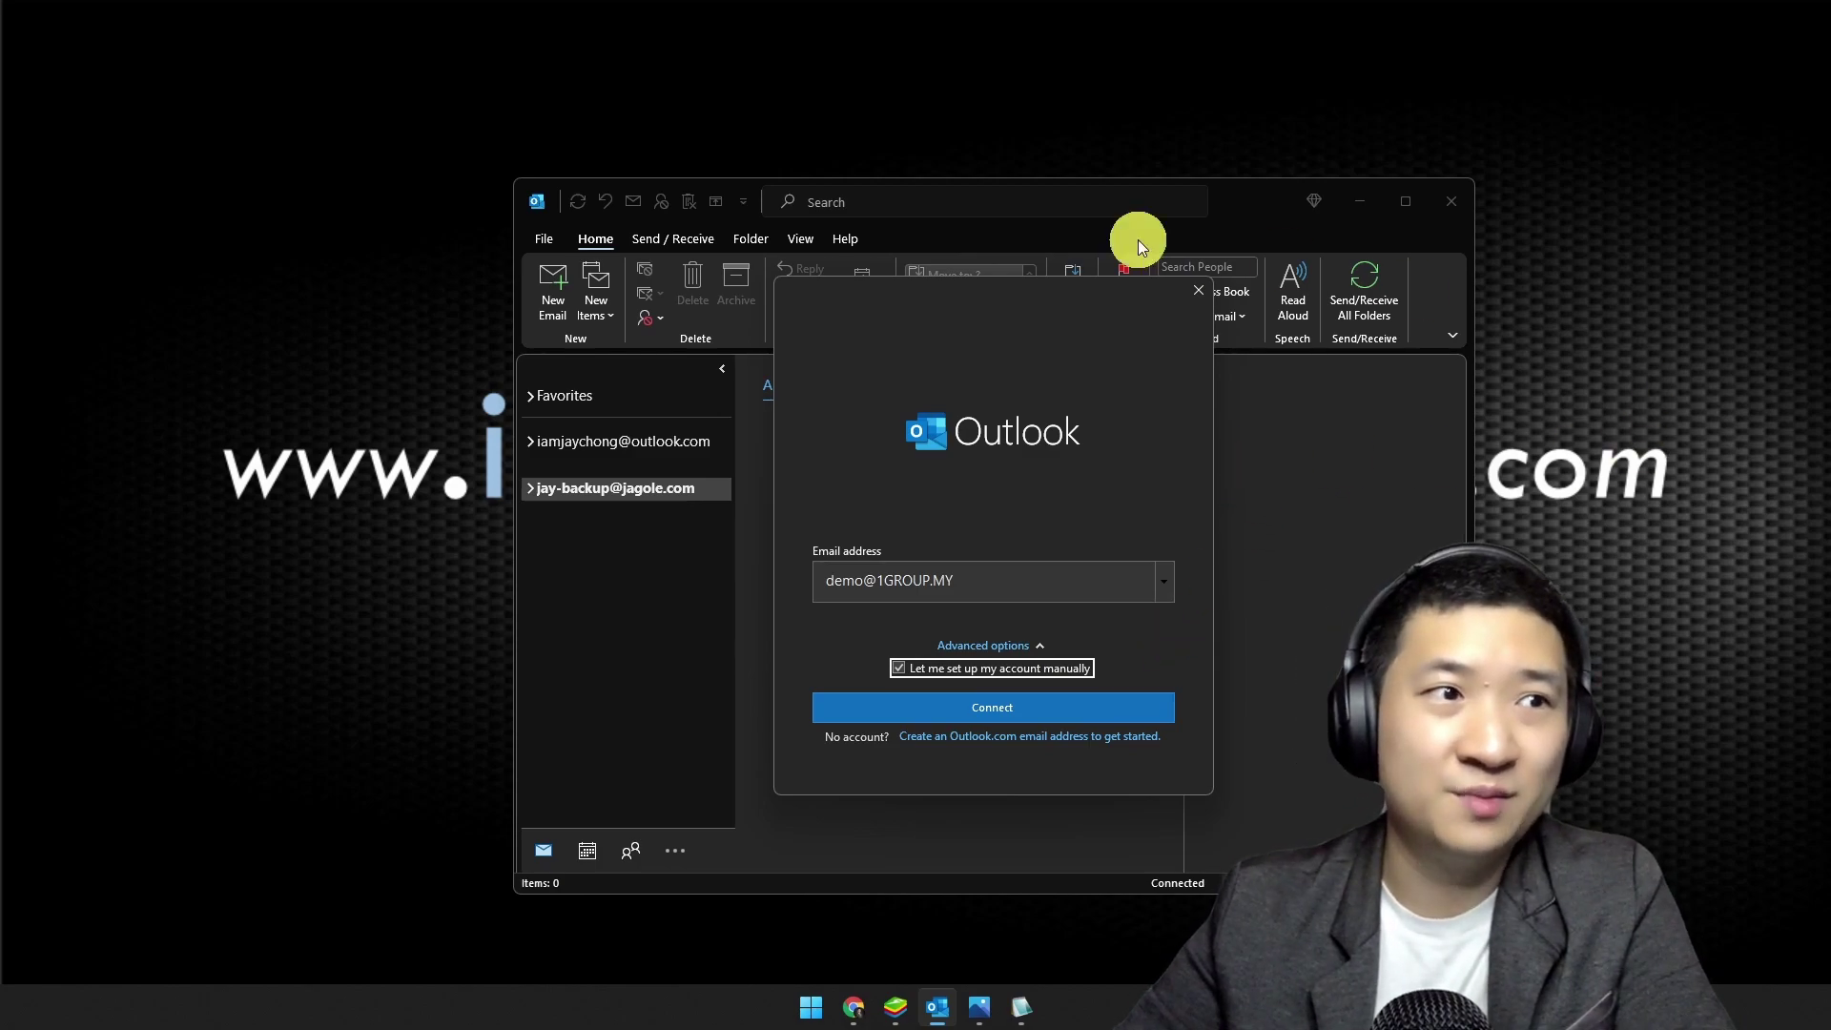
left_click(1074, 708)
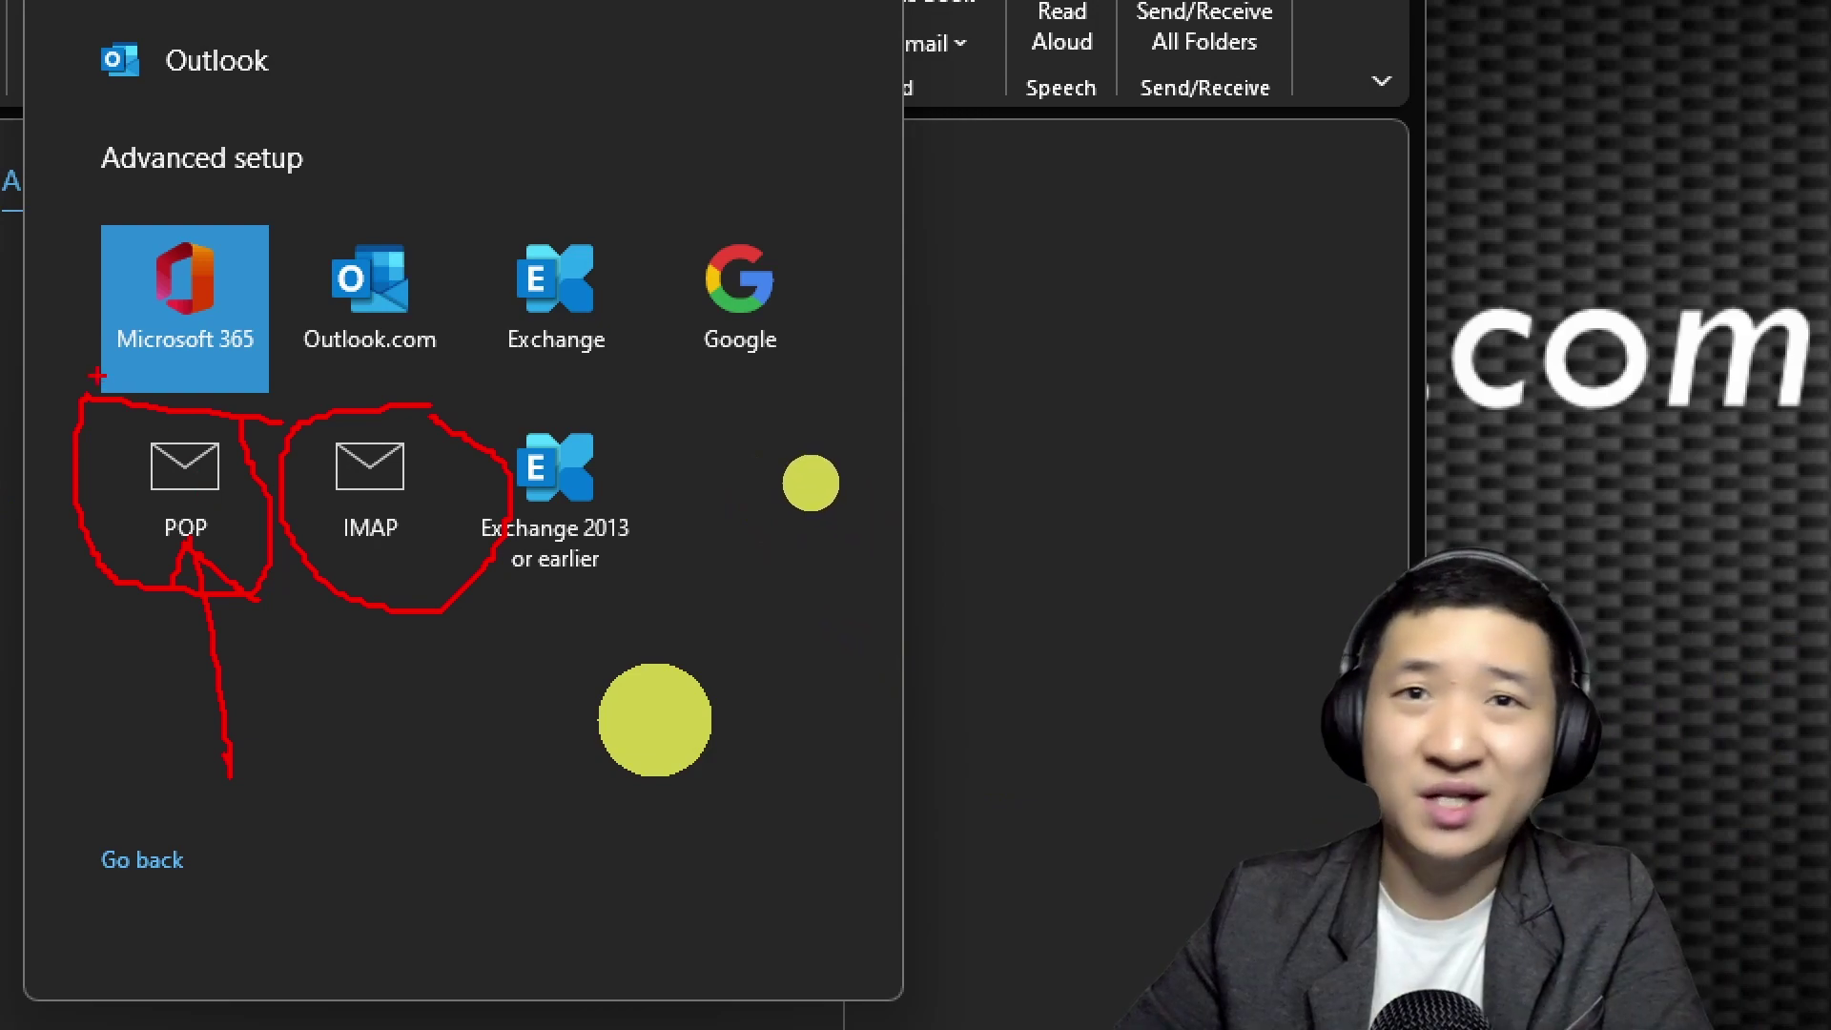
Step: Cross out POP and circle IMAP with pen annotations, then clear them
left_click_drag(59, 389, 231, 626)
left_click_drag(220, 426, 52, 577)
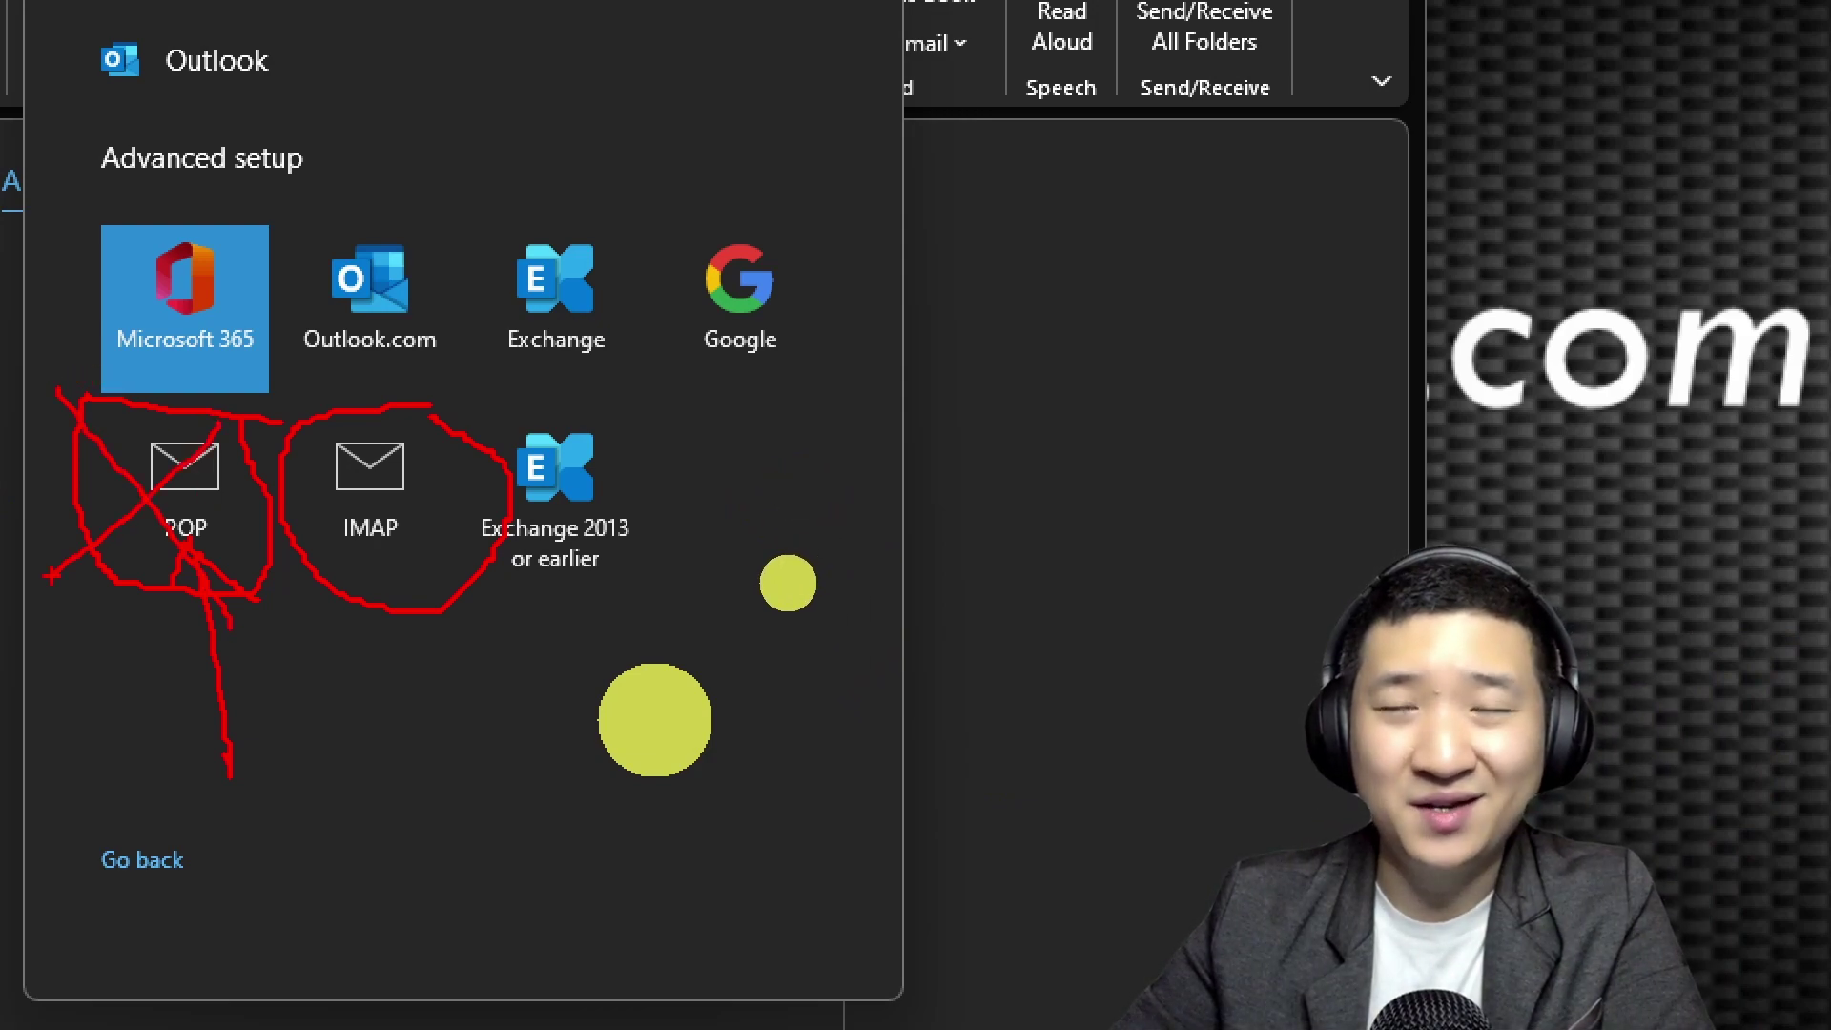
left_click_drag(17, 389, 227, 599)
left_click_drag(217, 536, 75, 643)
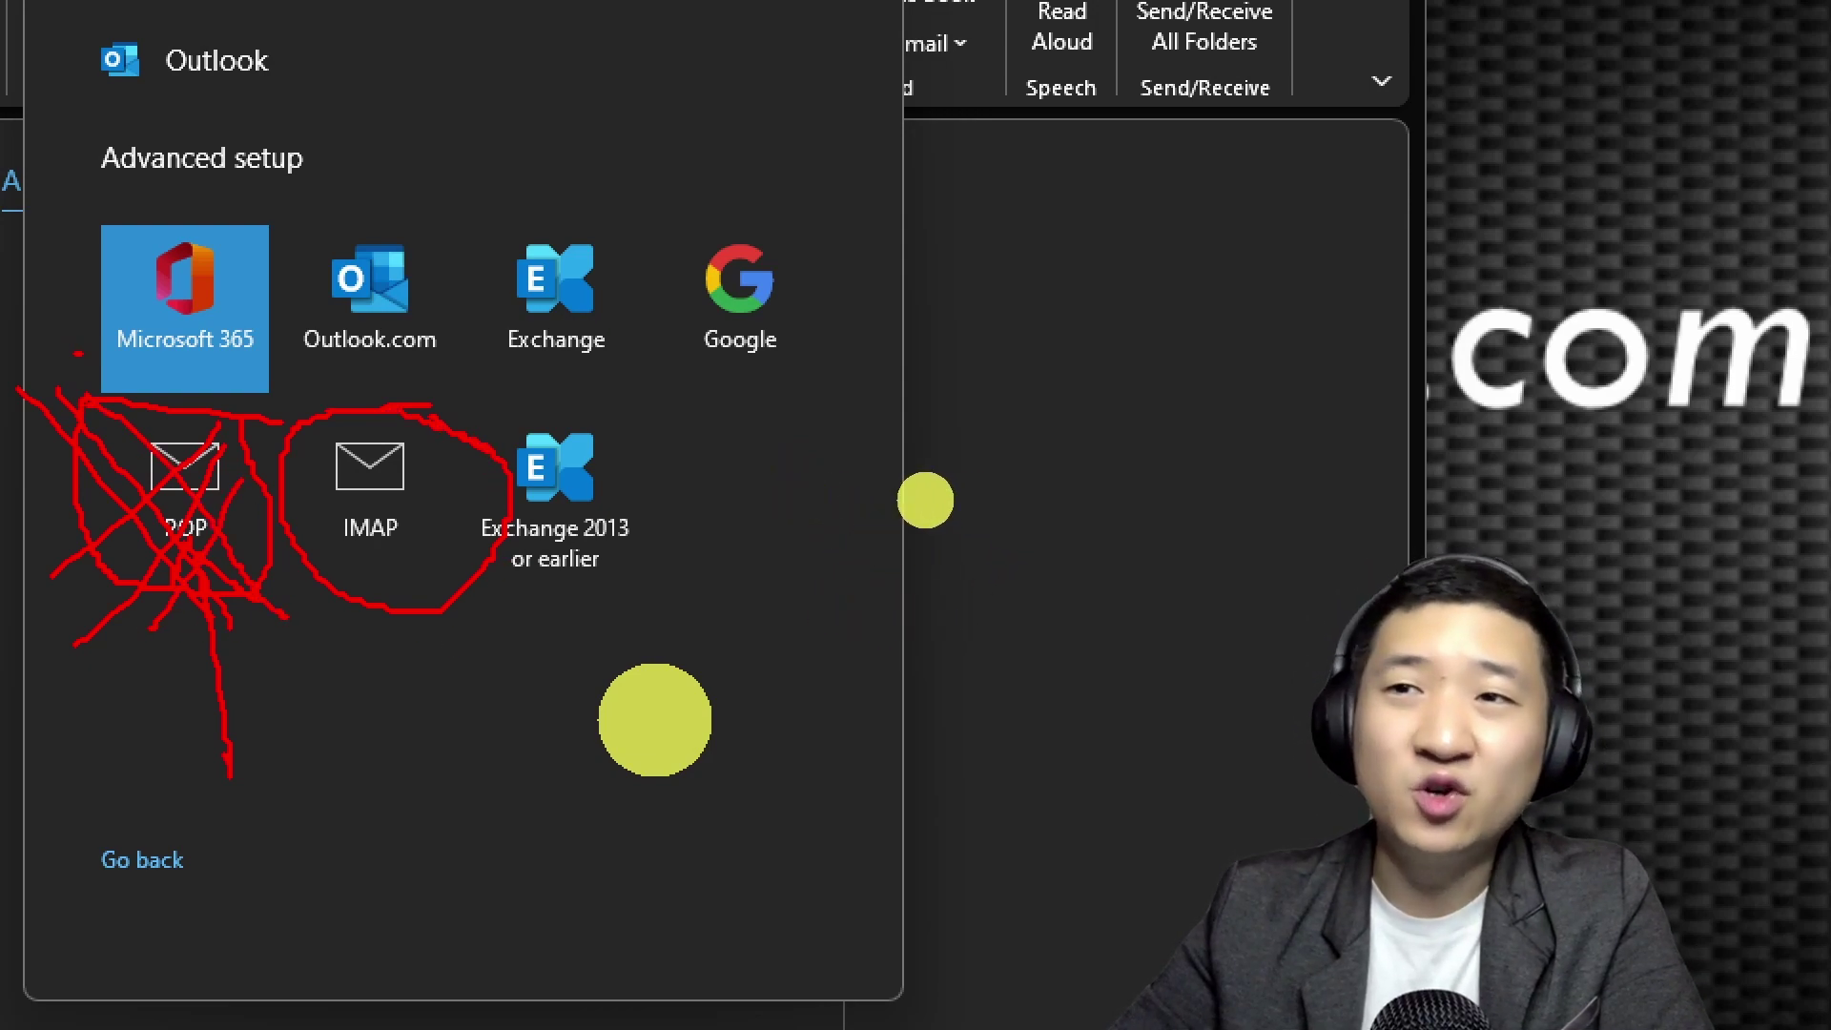
left_click_drag(448, 449, 258, 596)
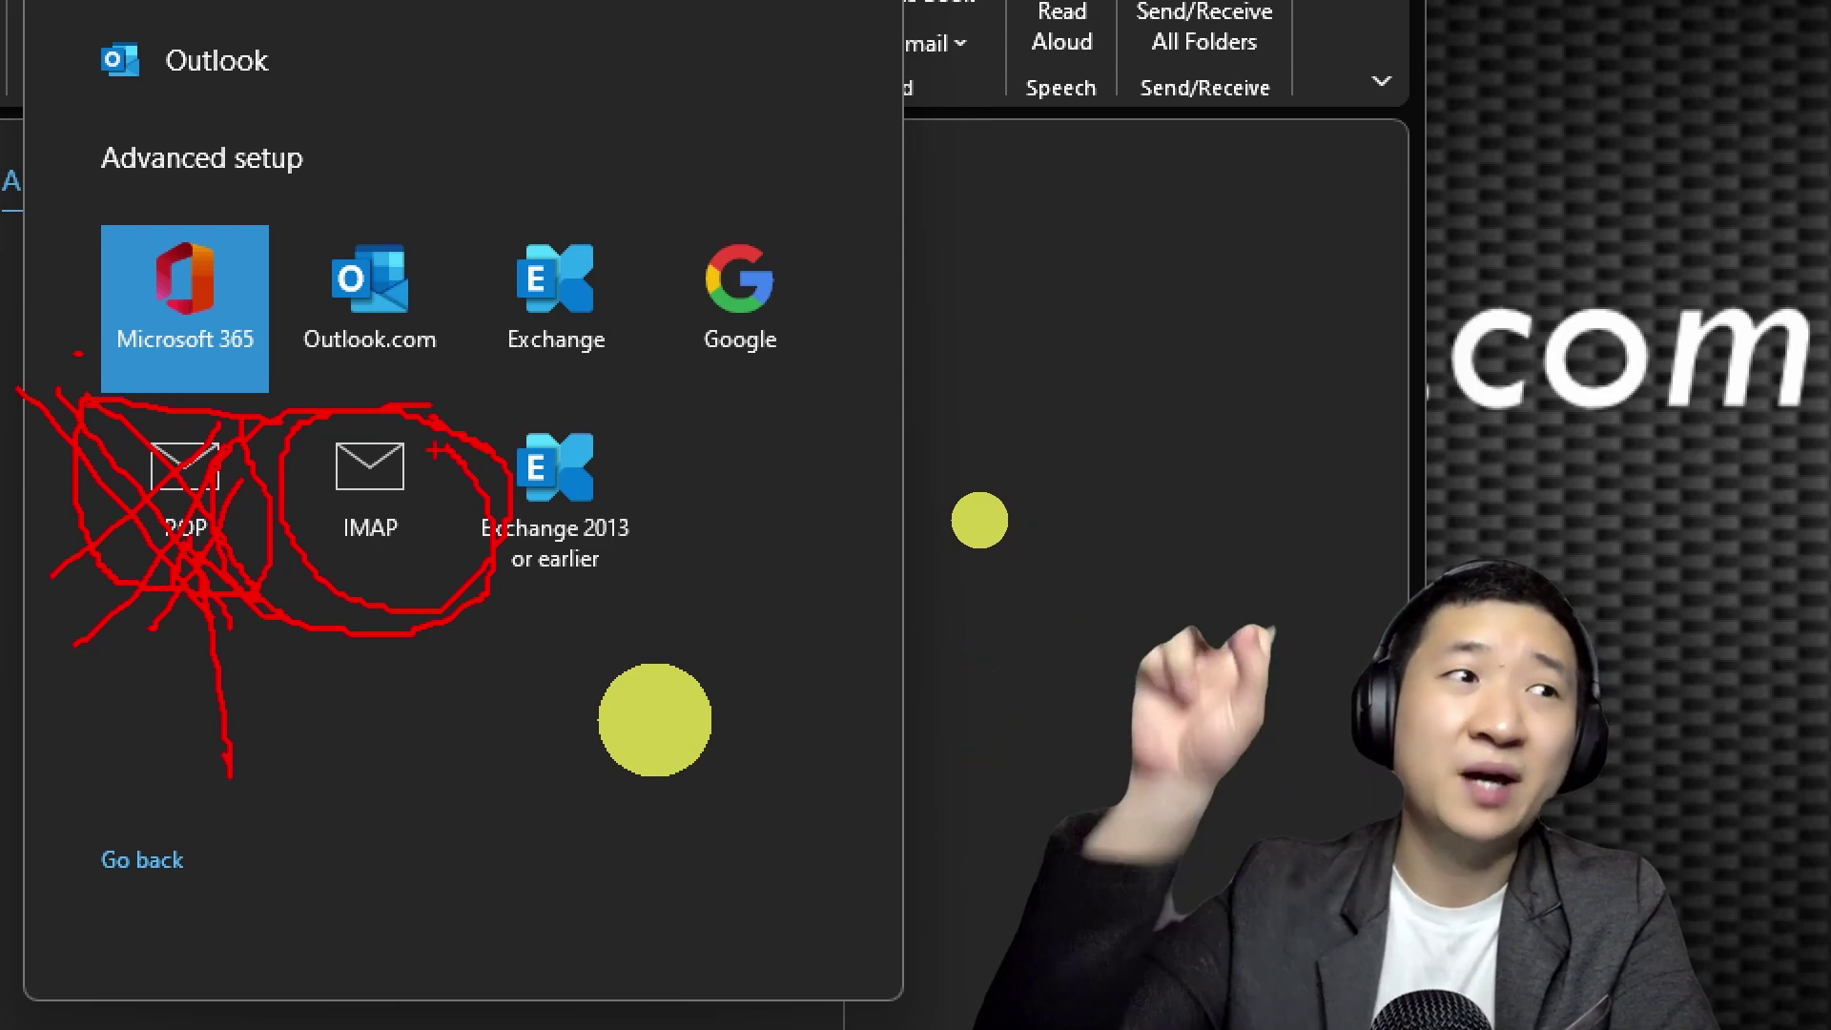
key("Escape")
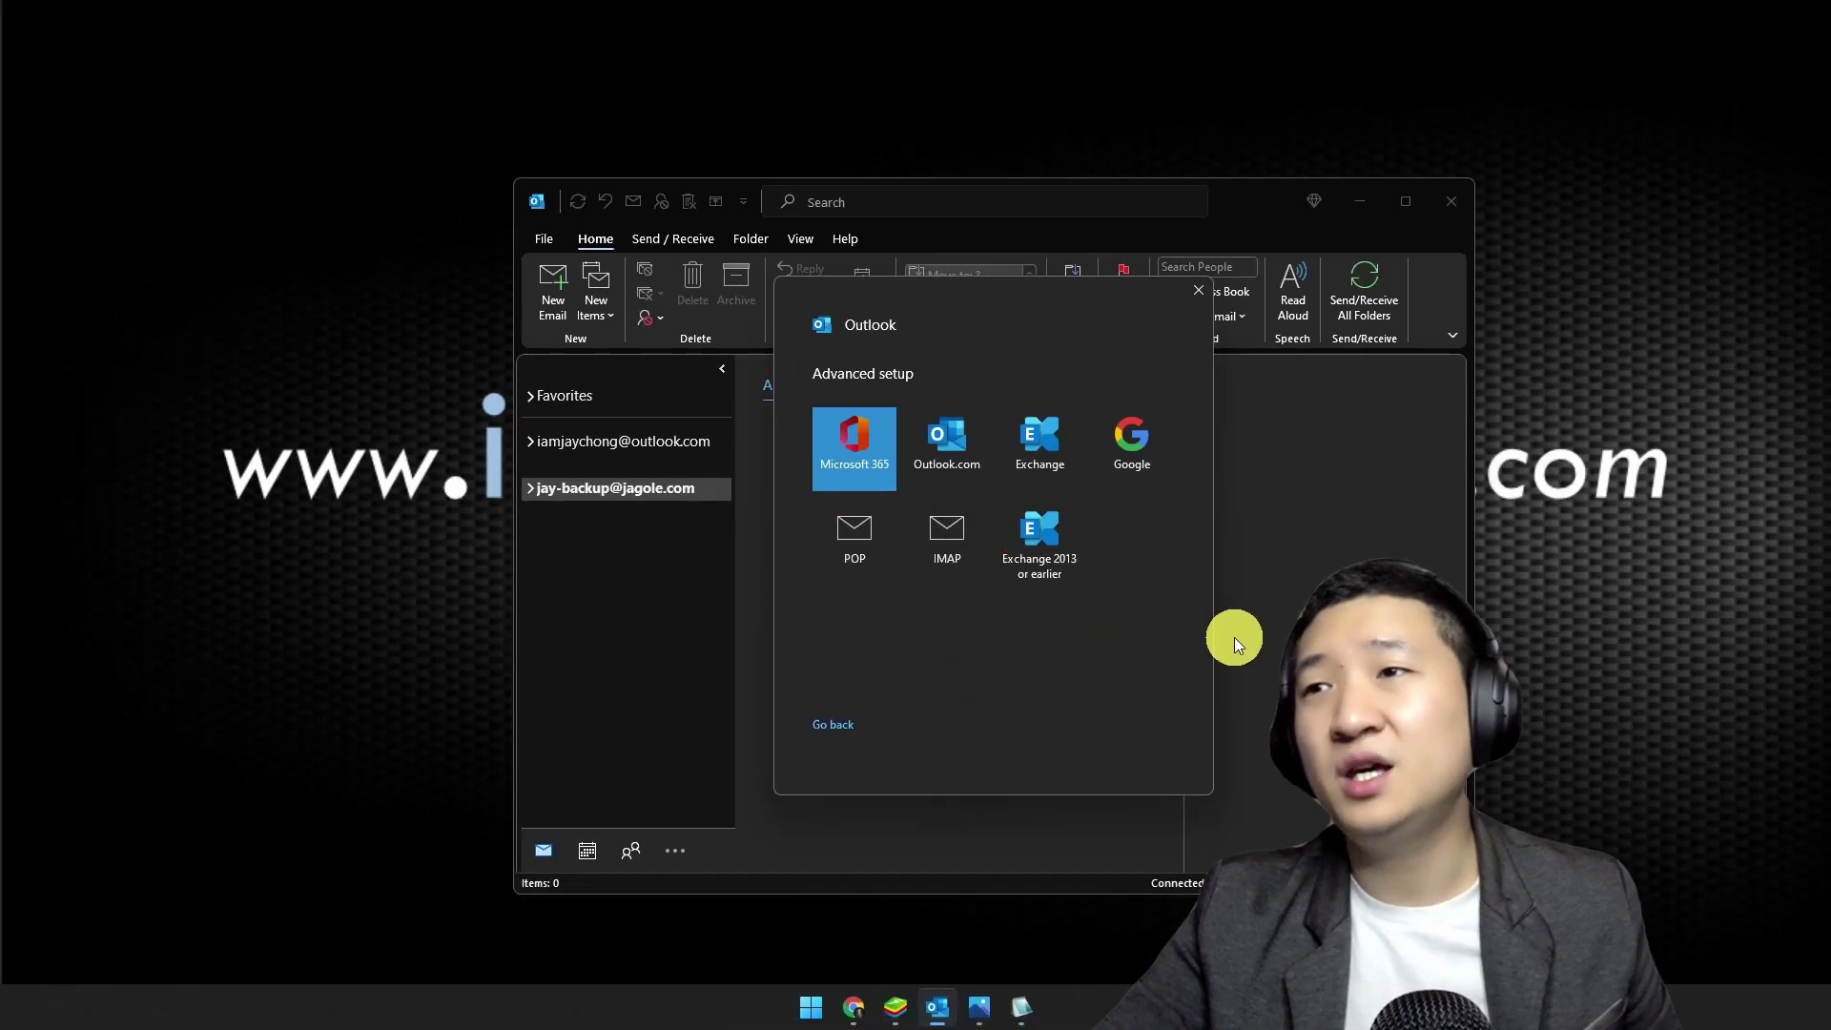
Step: Choose IMAP, then copy mail.1group.my from the Webmail settings page
left_click(955, 546)
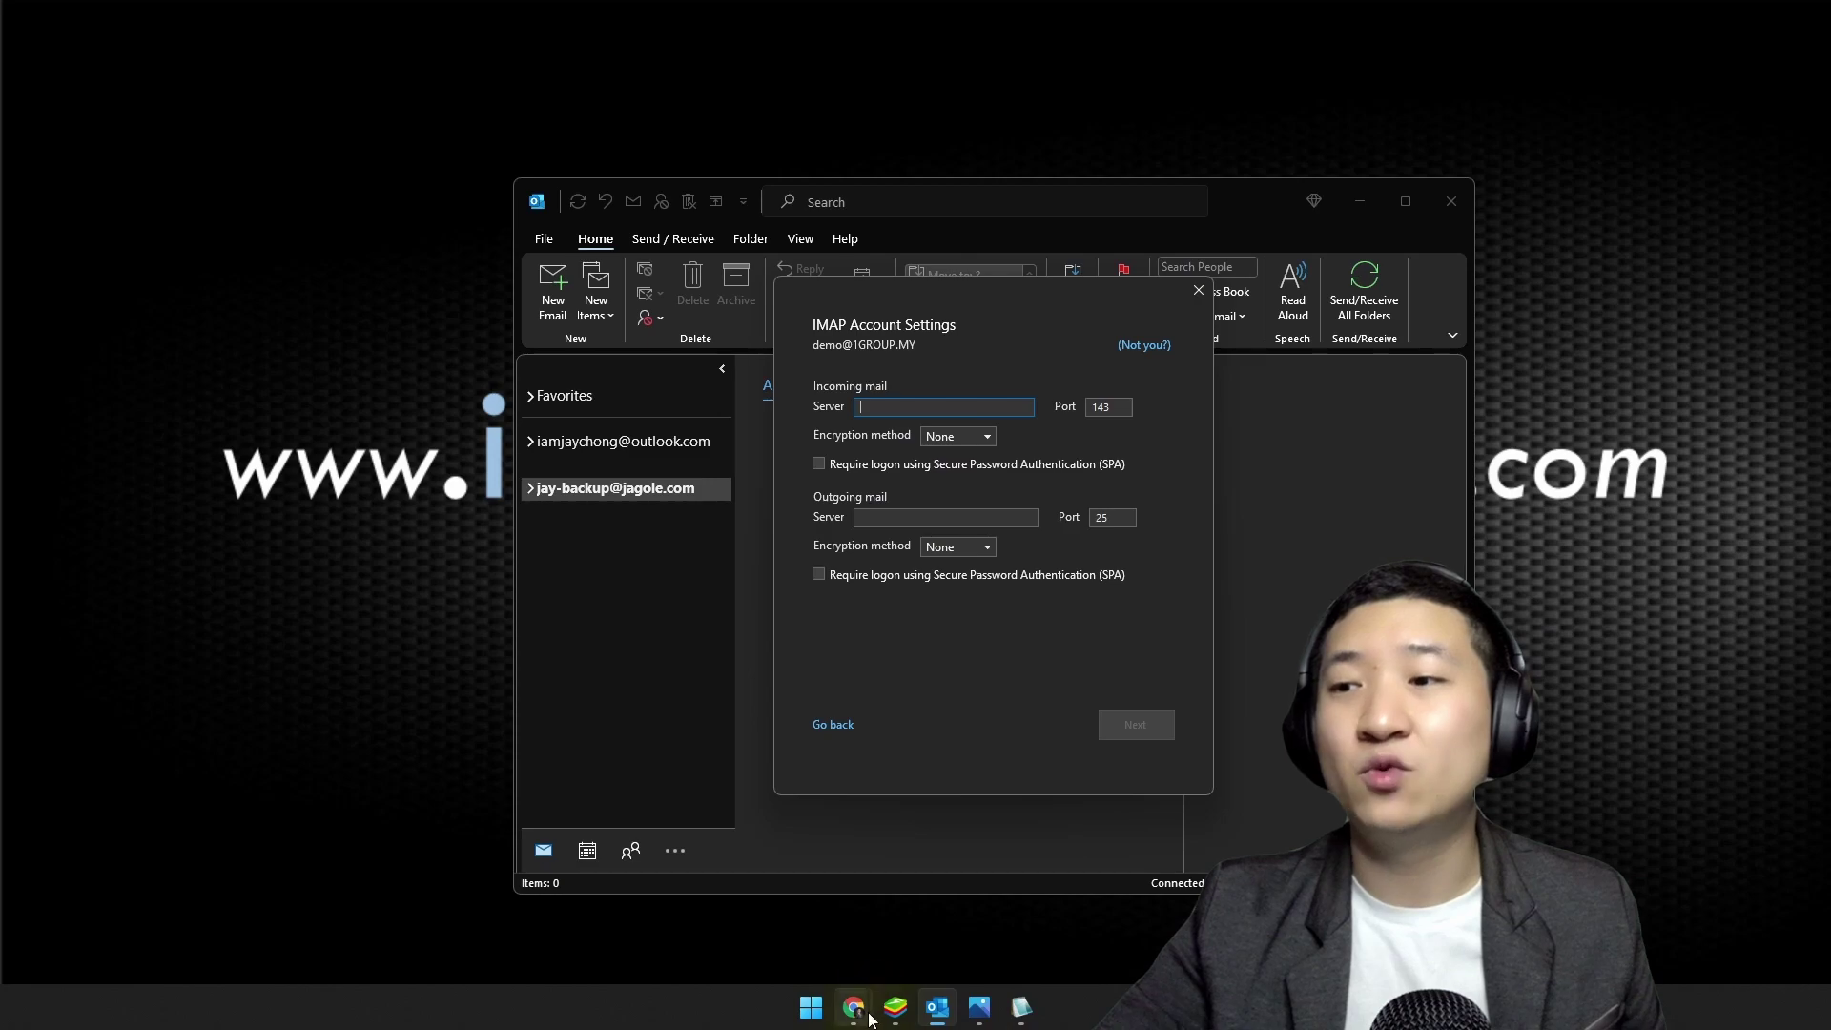
mouse_move(854, 1006)
left_click(925, 913)
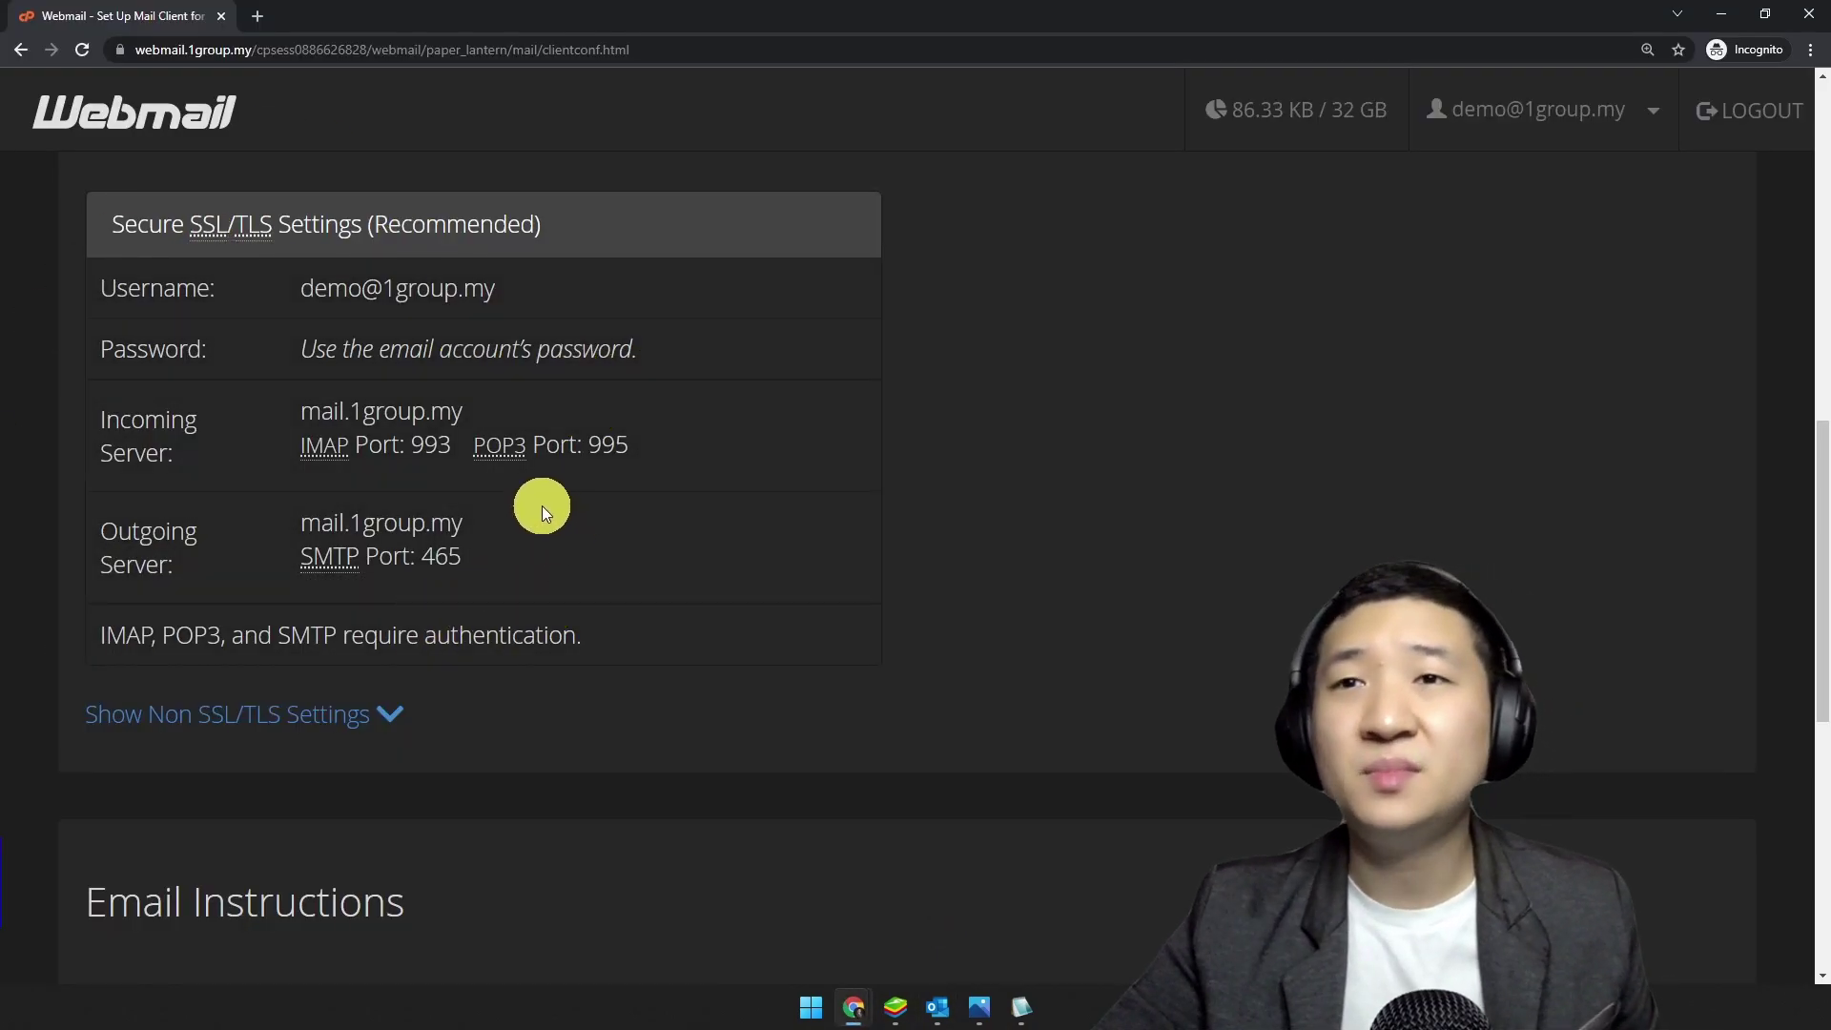
key("ctrl+minus")
key("ctrl+minus")
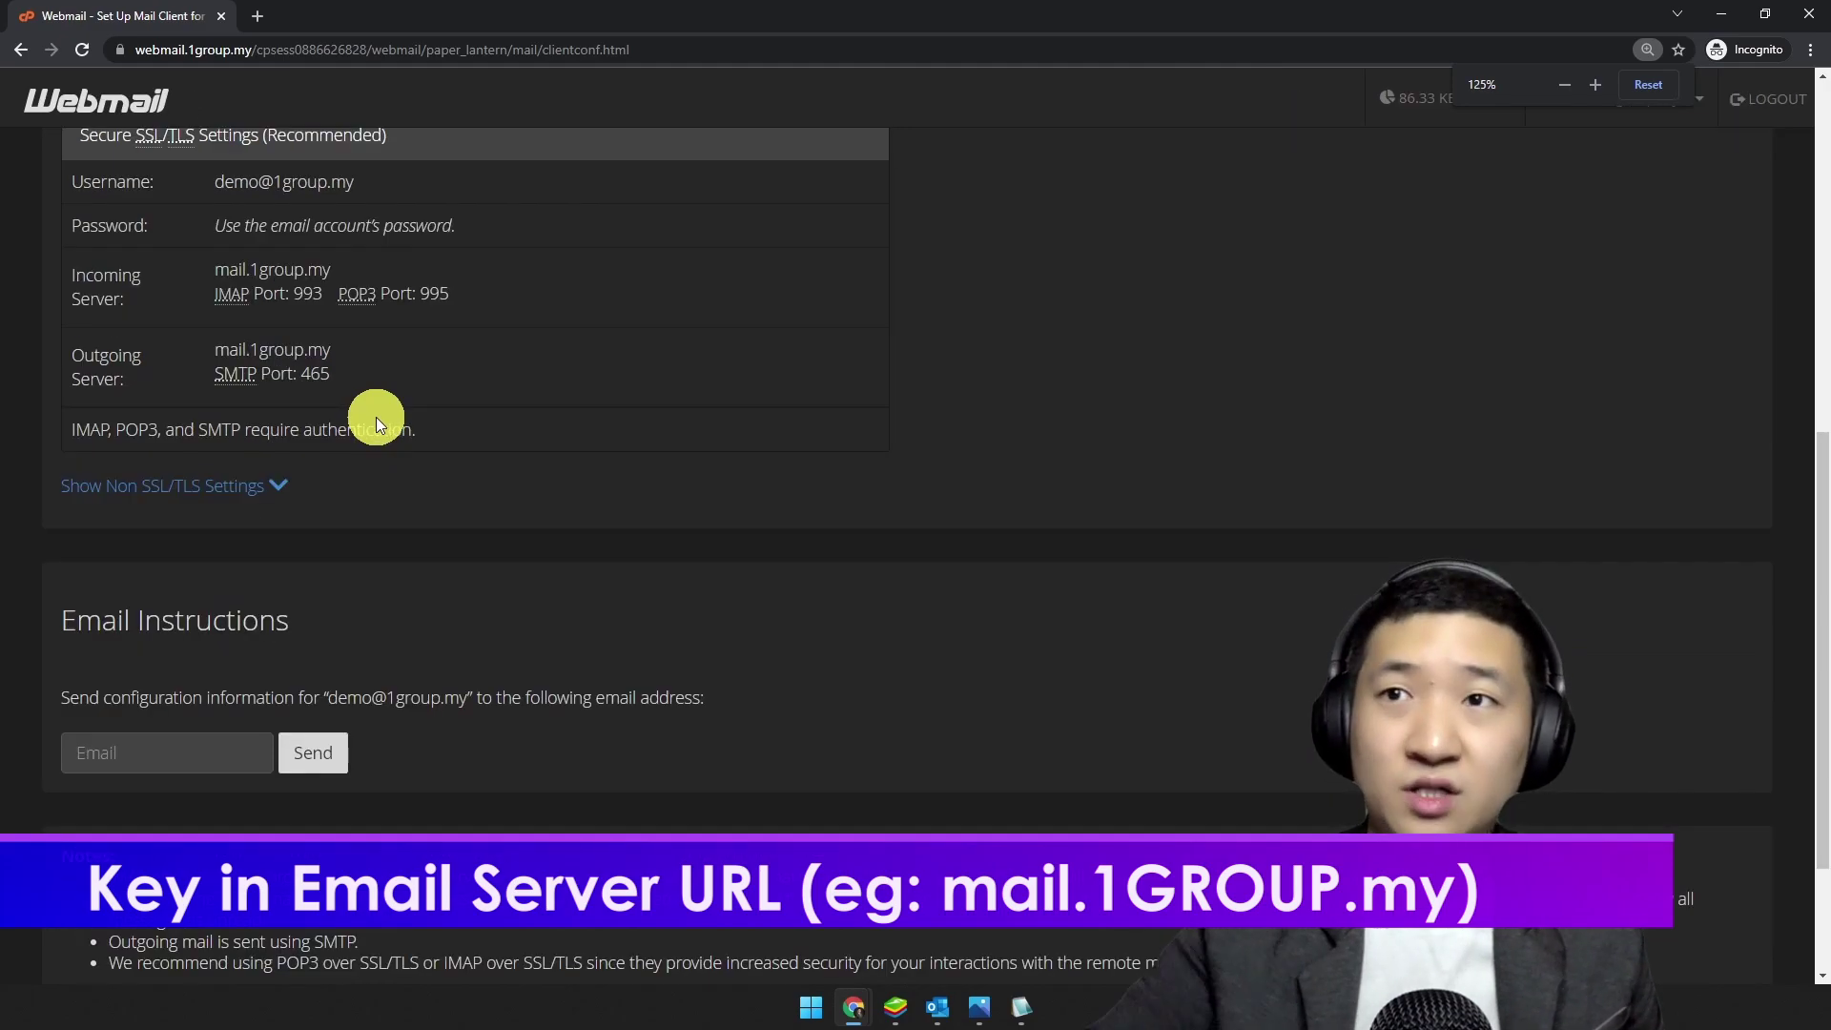
scroll(588, 522, "up", 4)
key("ctrl+plus")
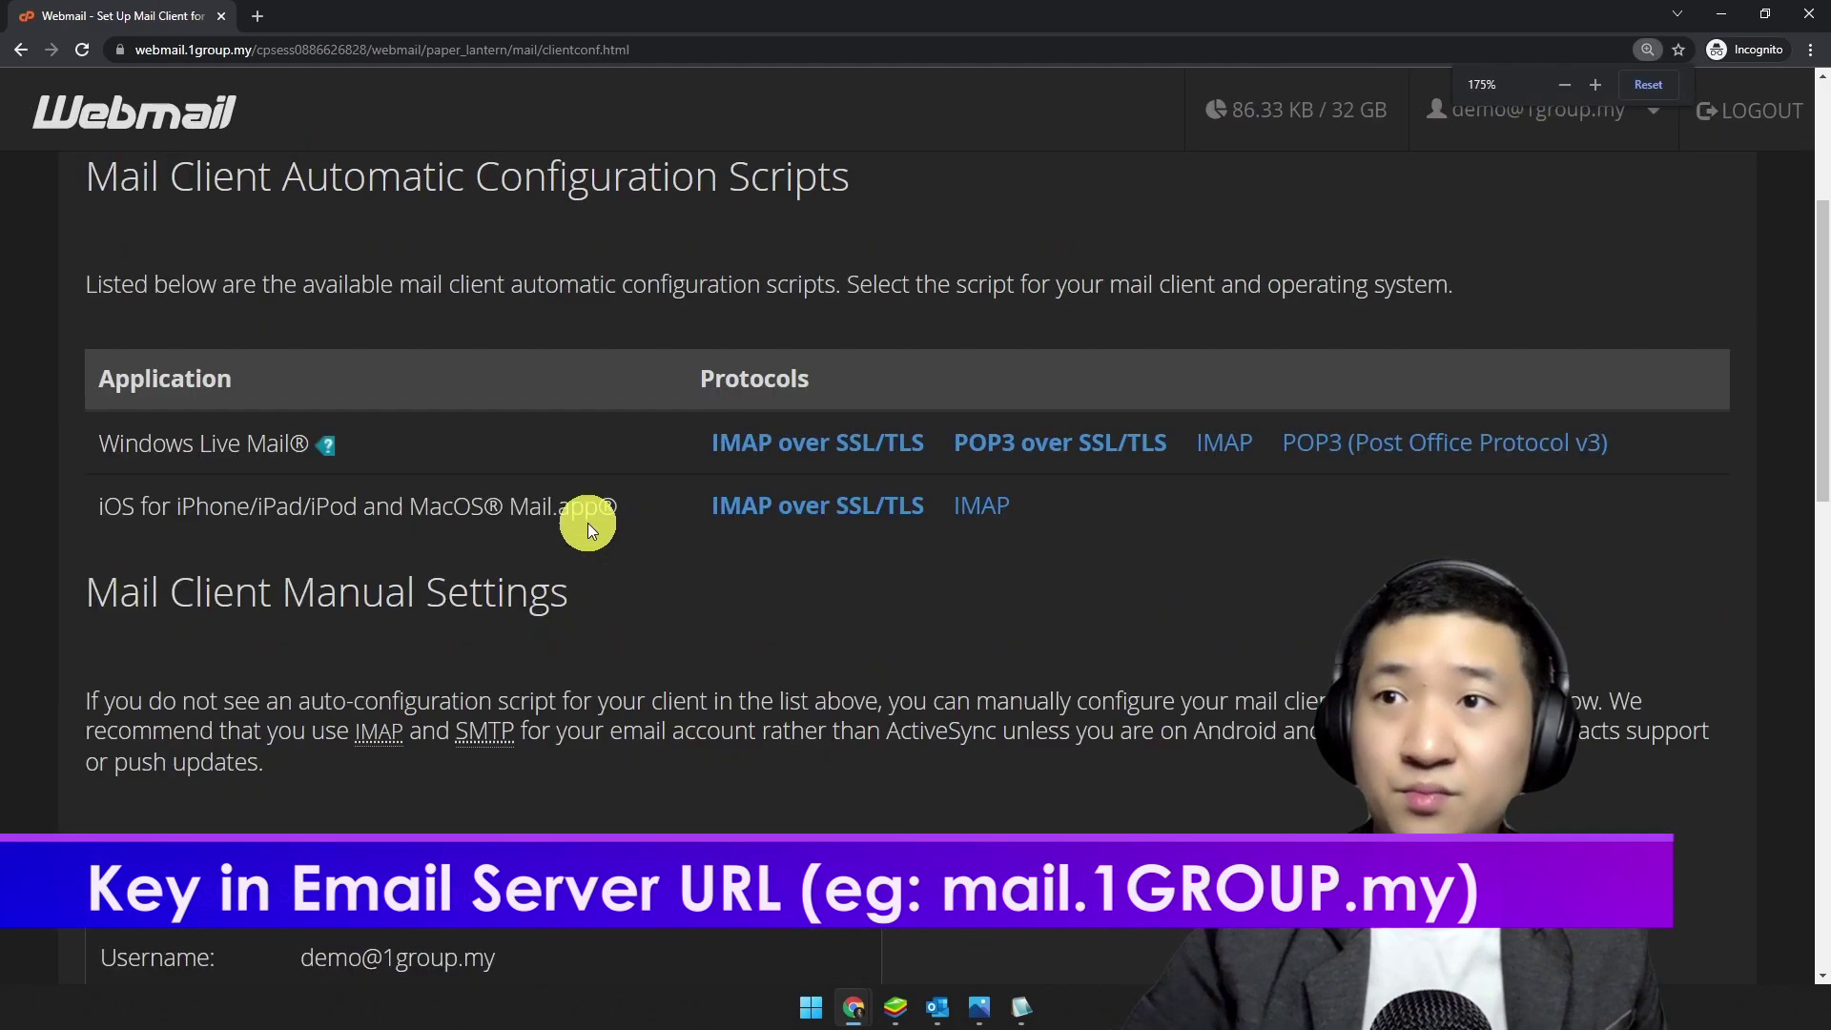
key("ctrl+plus")
scroll(580, 528, "down", 1)
scroll(580, 528, "down", 1)
left_click_drag(477, 440, 309, 450)
key("ctrl+c")
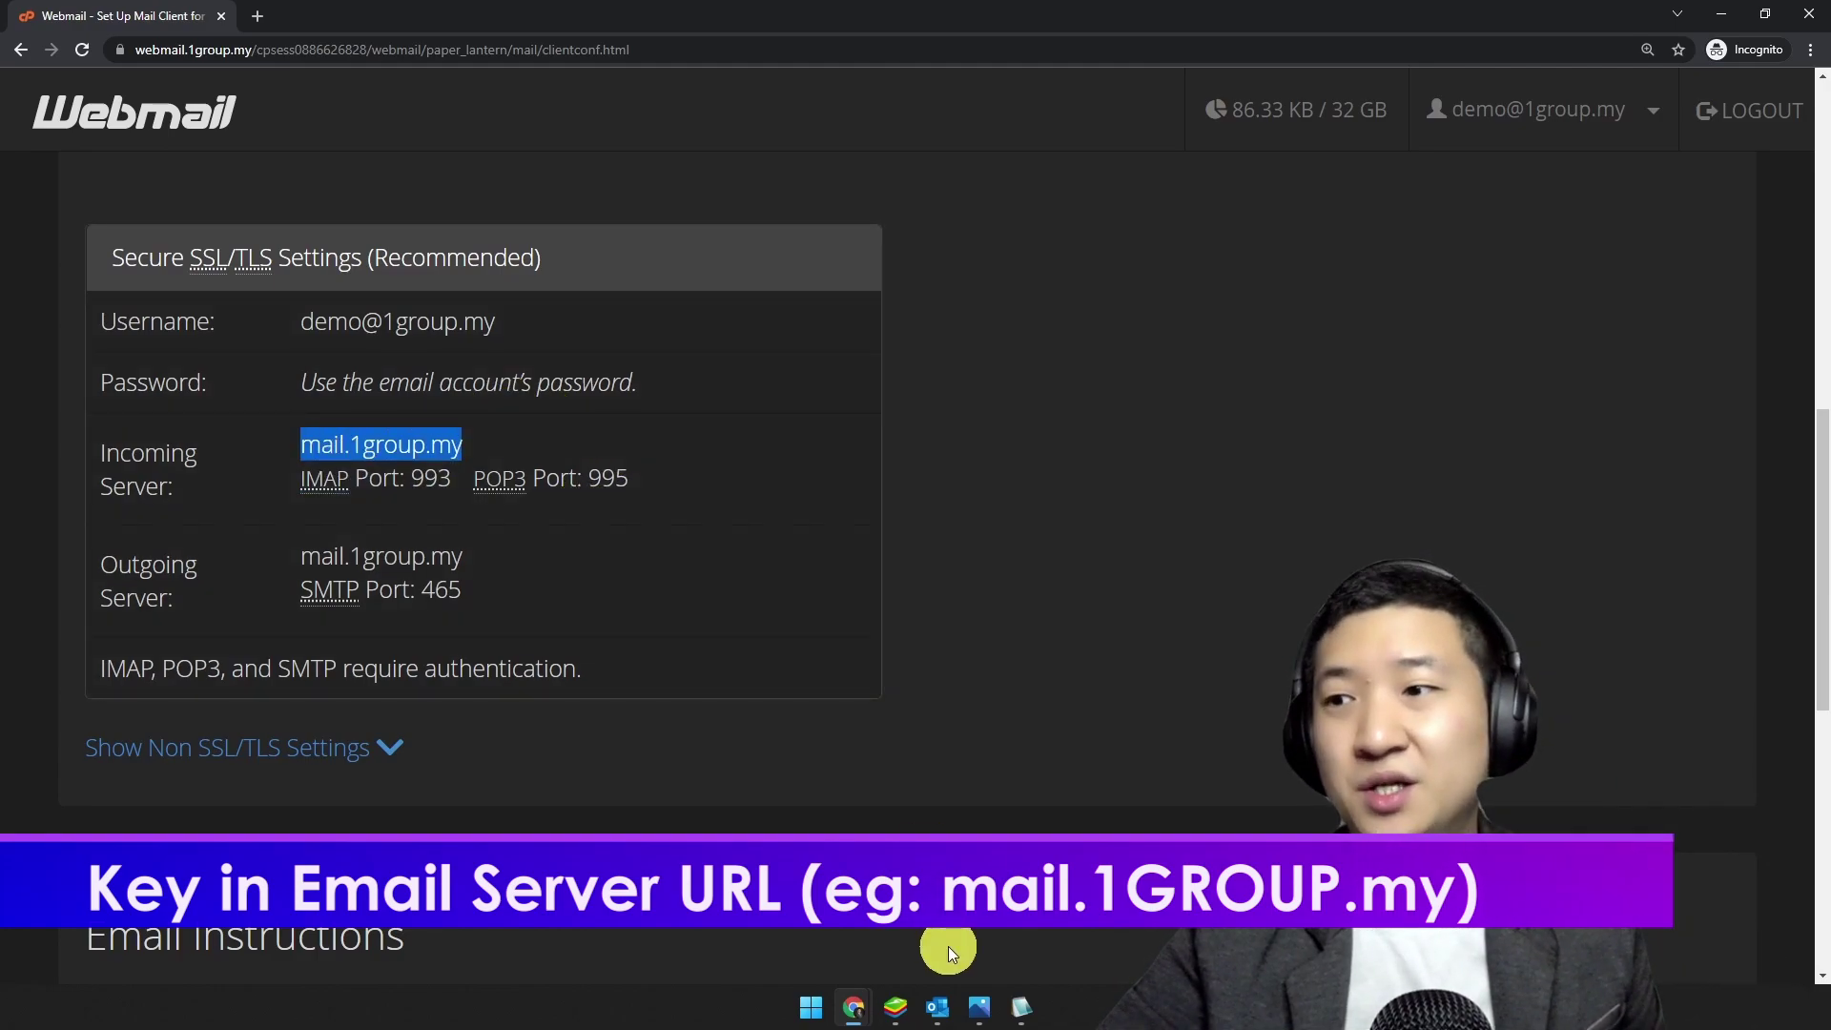
Step: Paste mail.1group.my into the IMAP Incoming Server field
left_click(938, 1007)
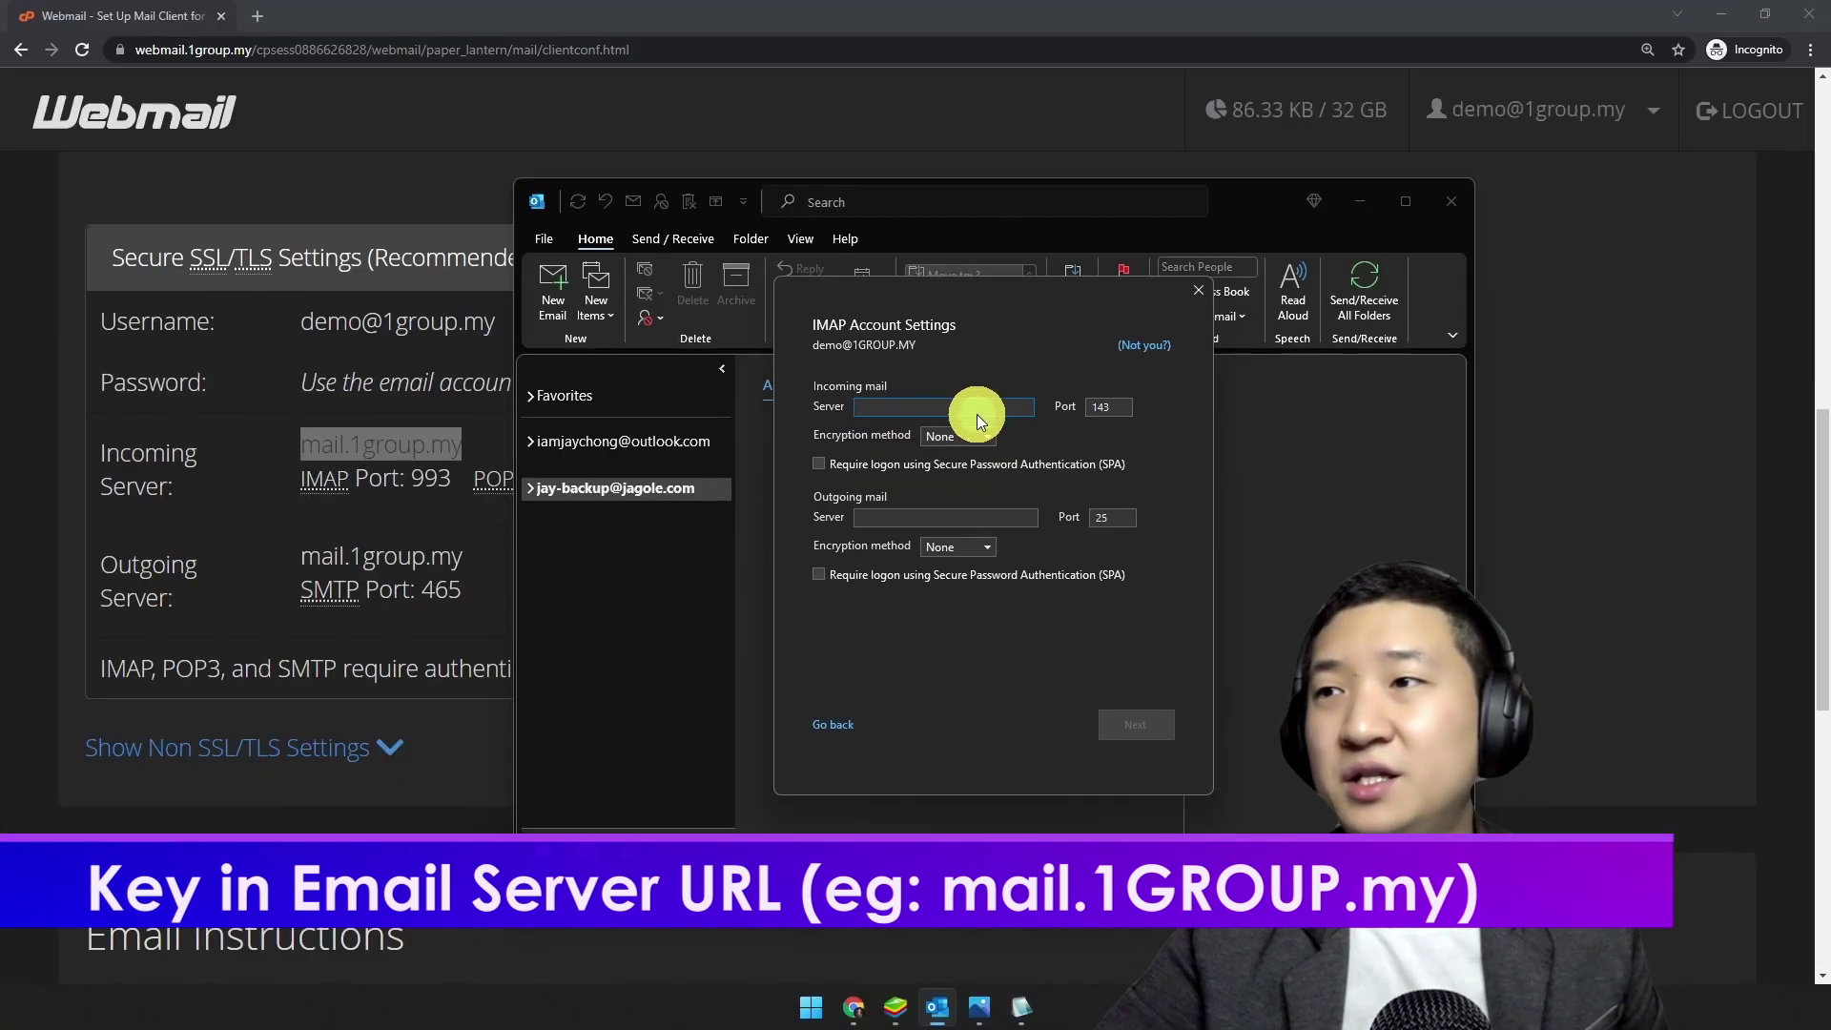
key("ctrl+v")
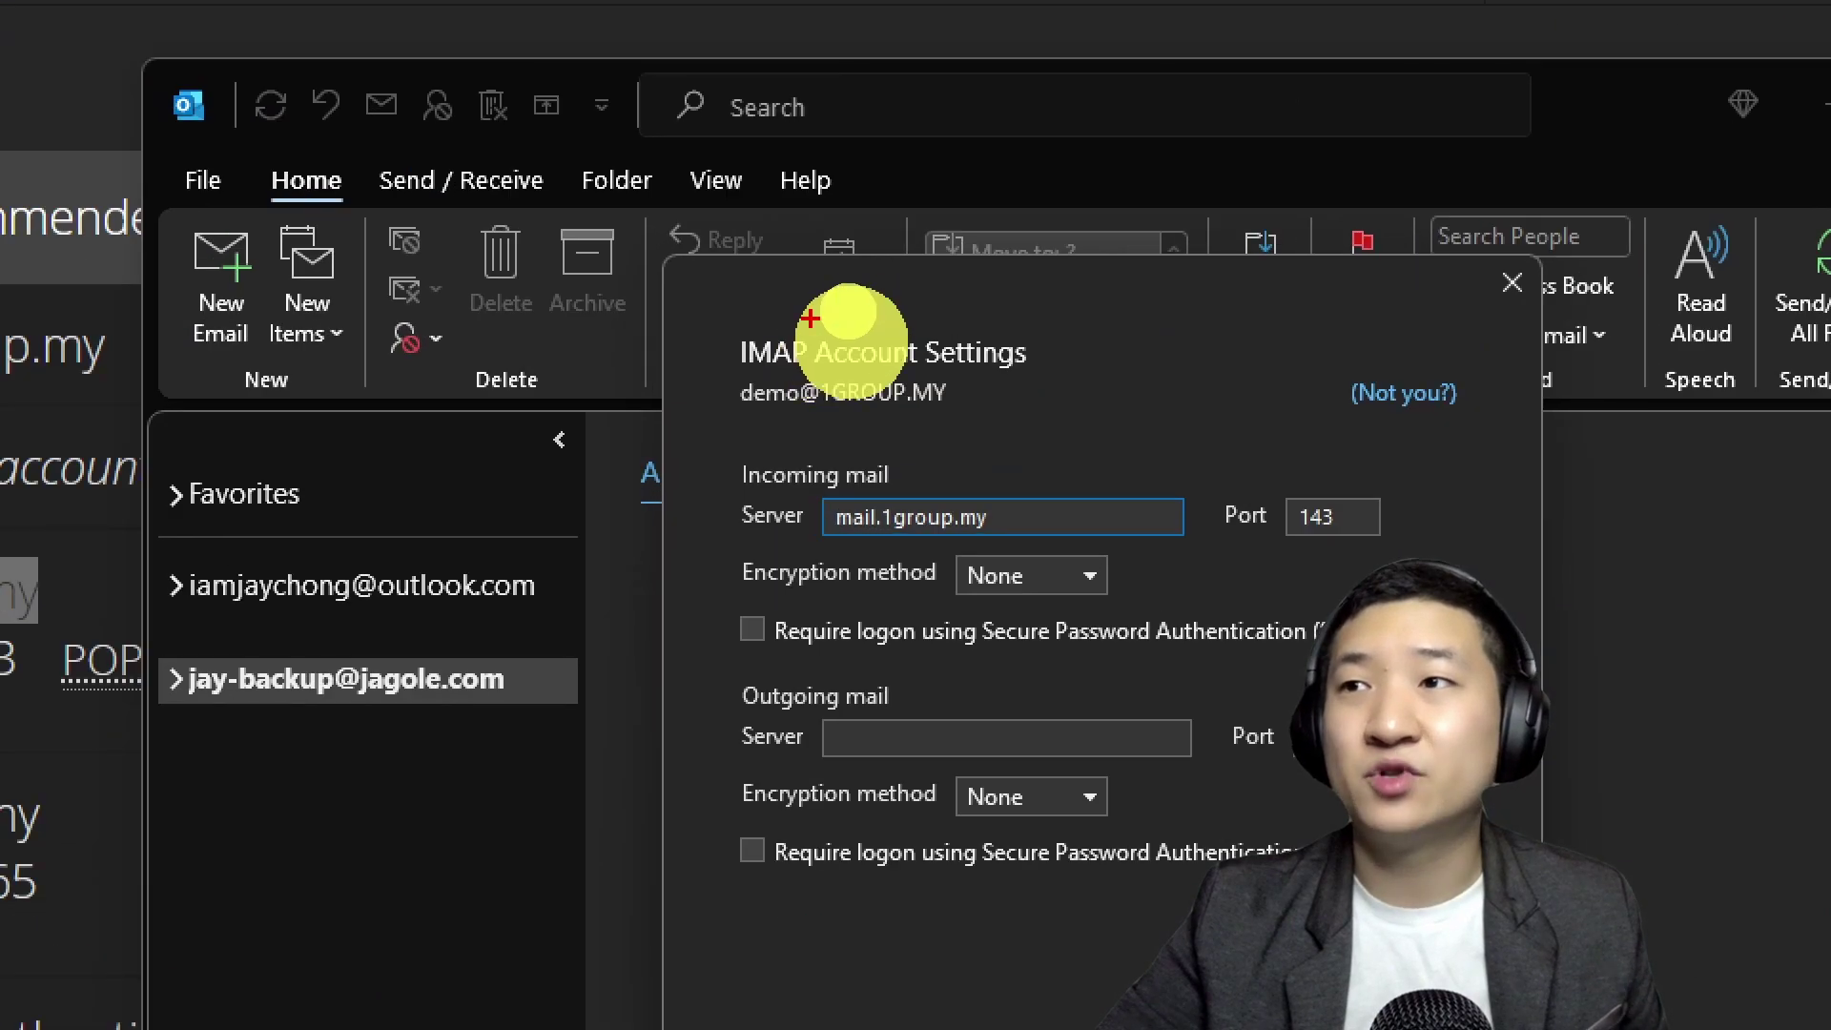
left_click_drag(861, 307, 883, 305)
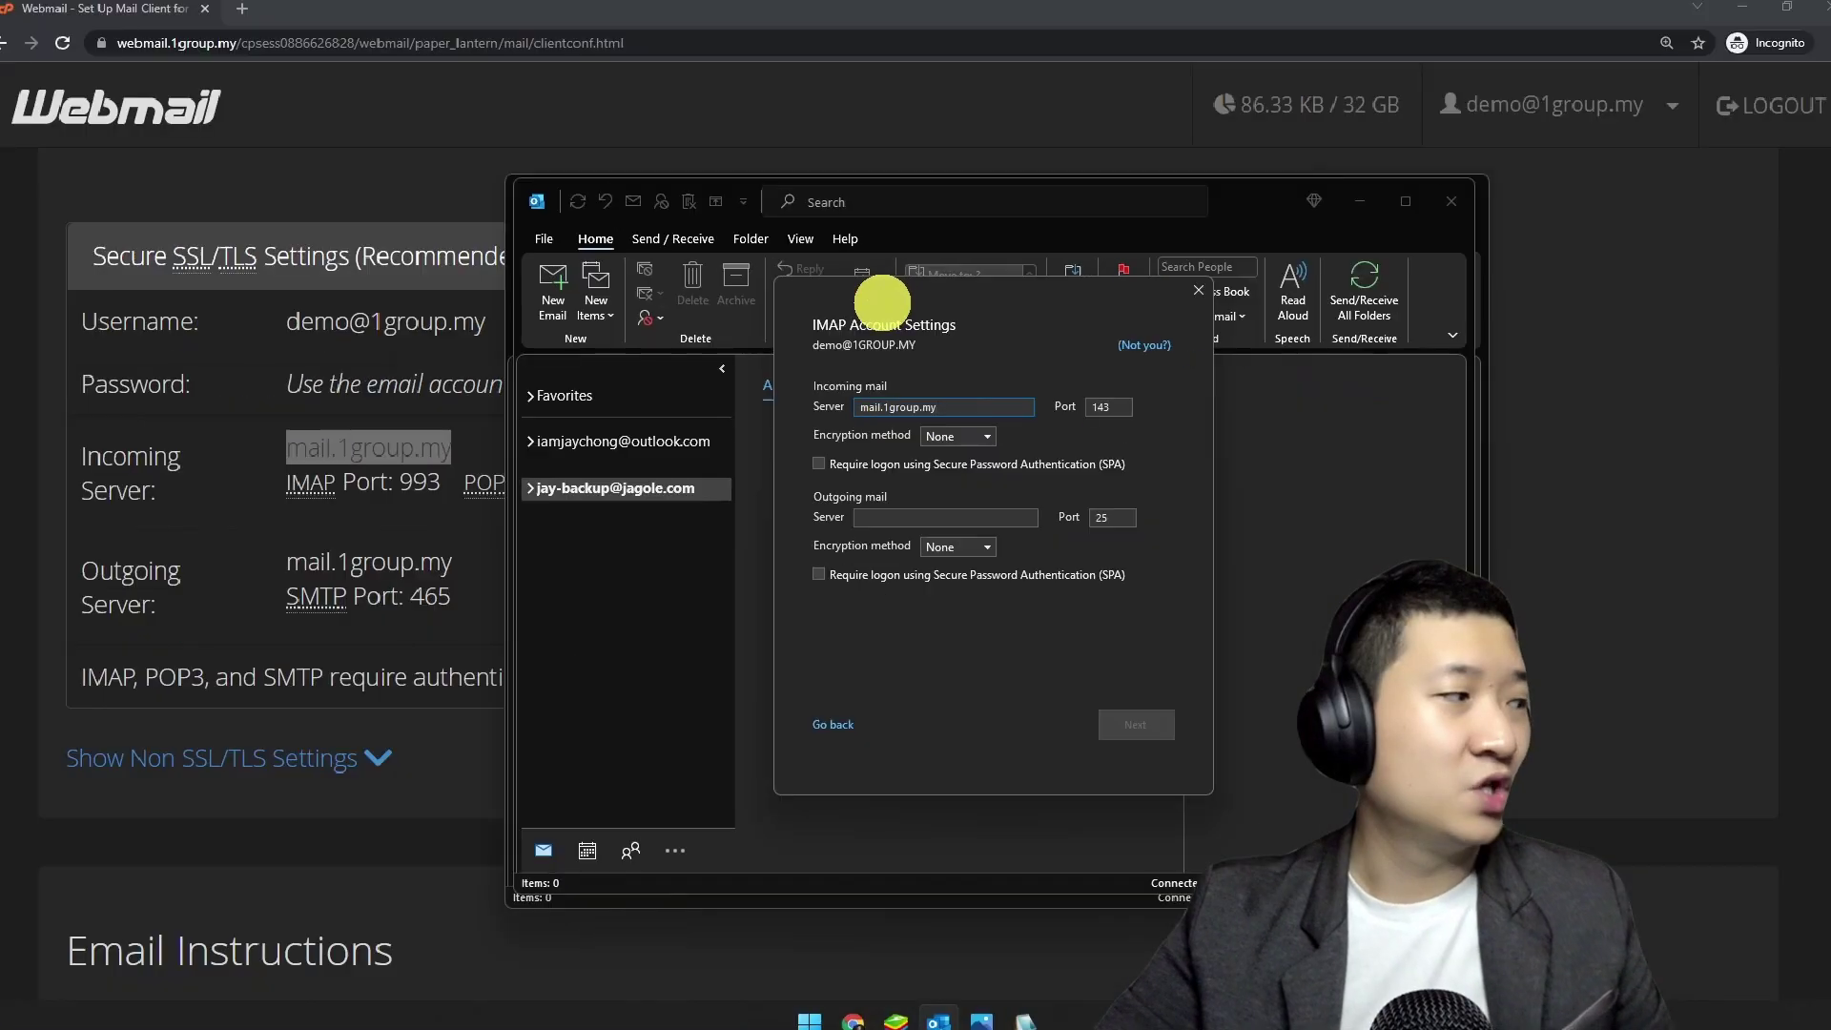
Step: Look up the IMAP port 993 on the Webmail settings page
left_click(444, 528)
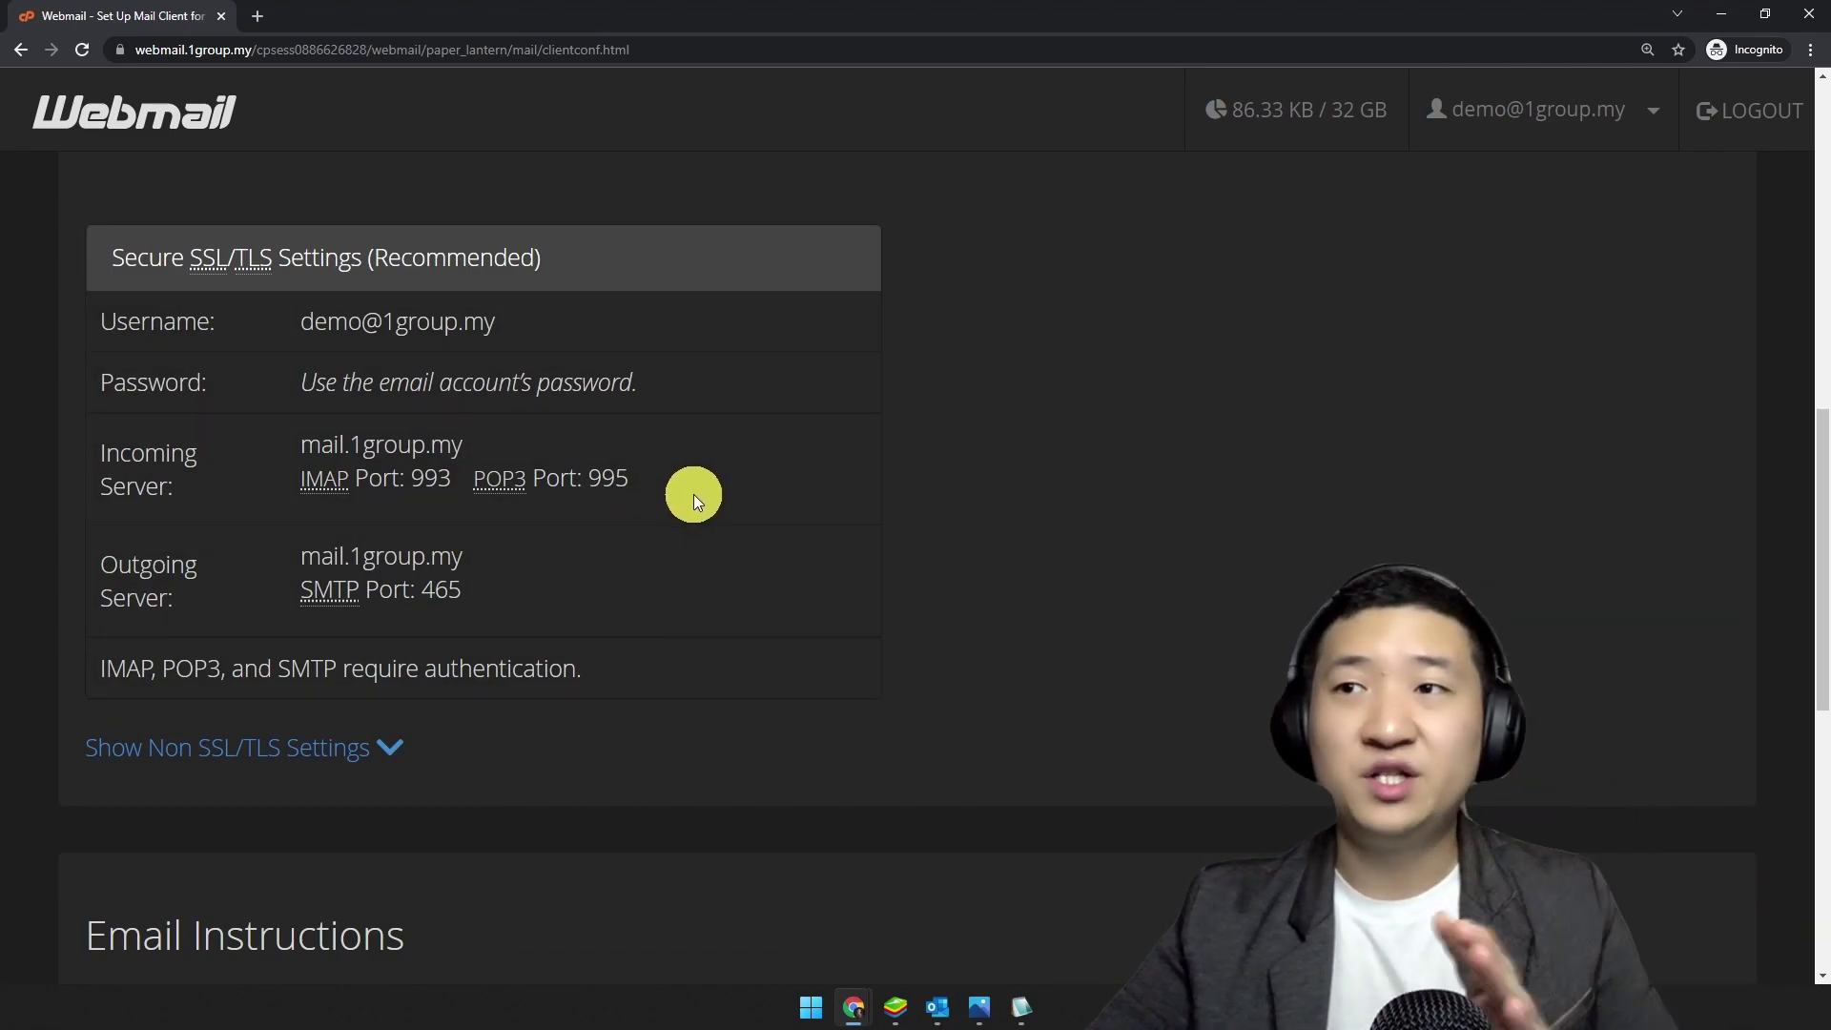
double_click(608, 477)
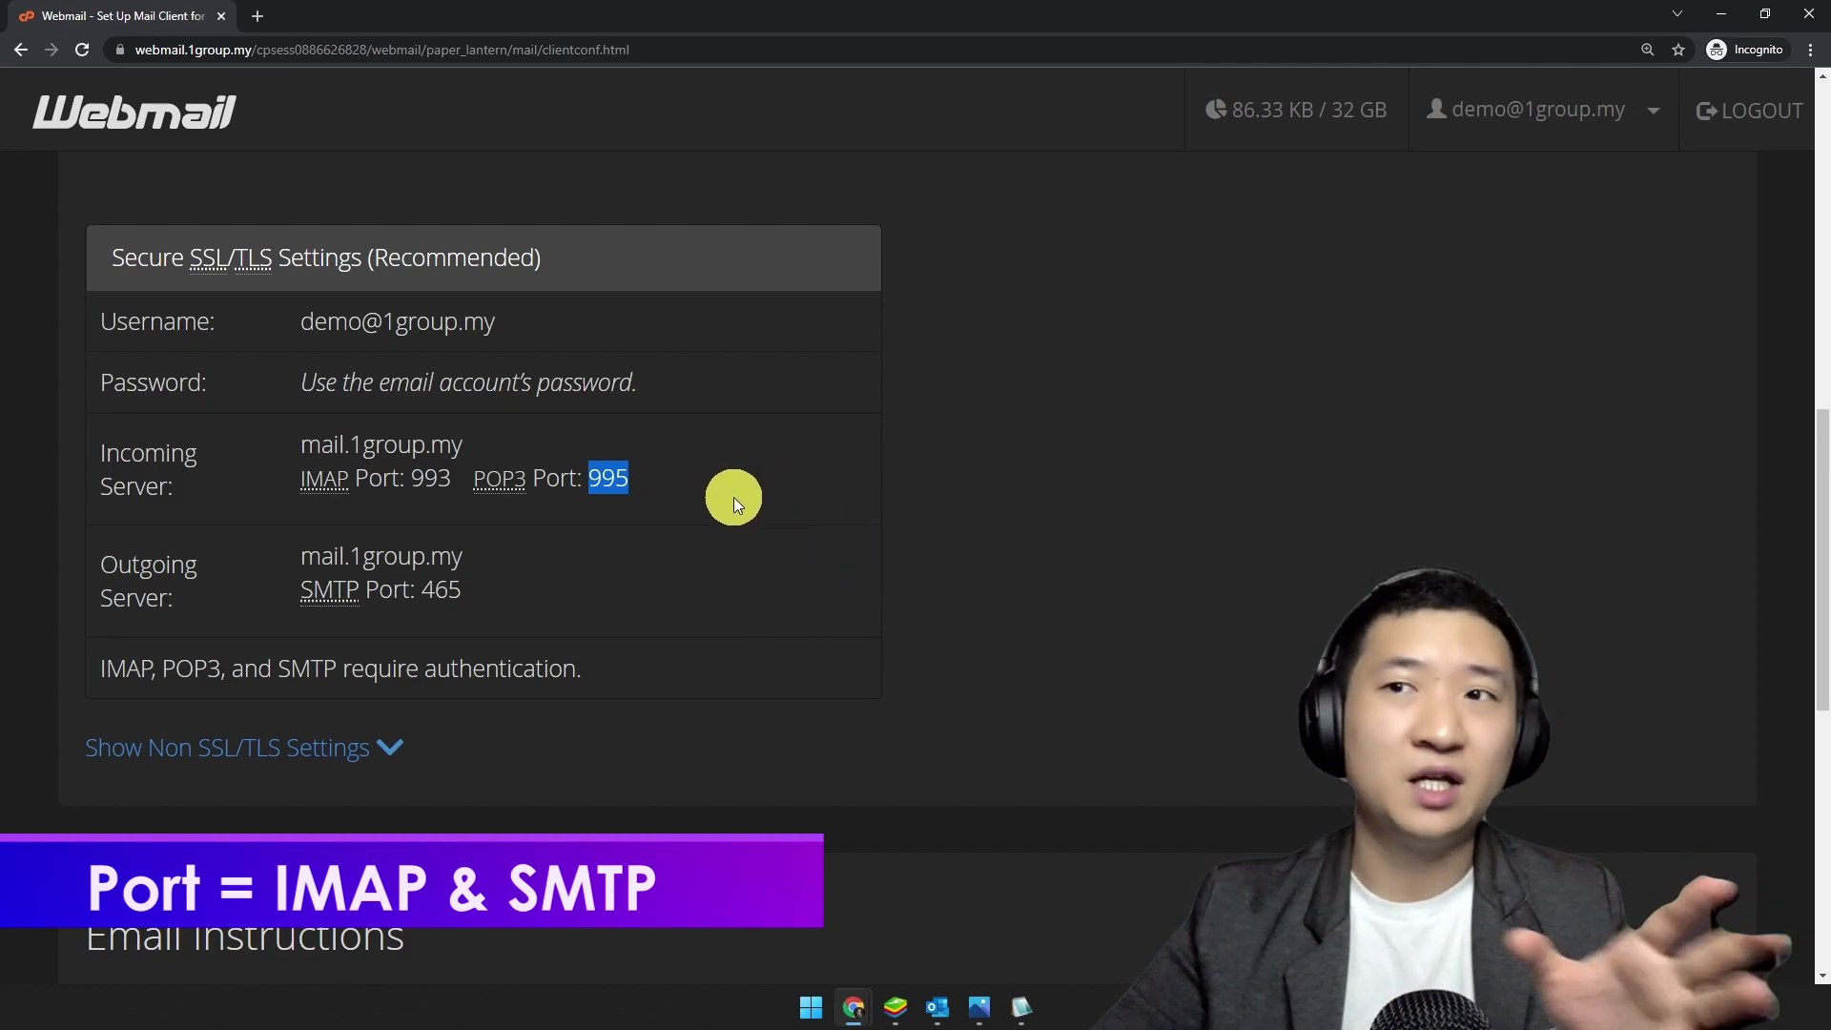
left_click(668, 502)
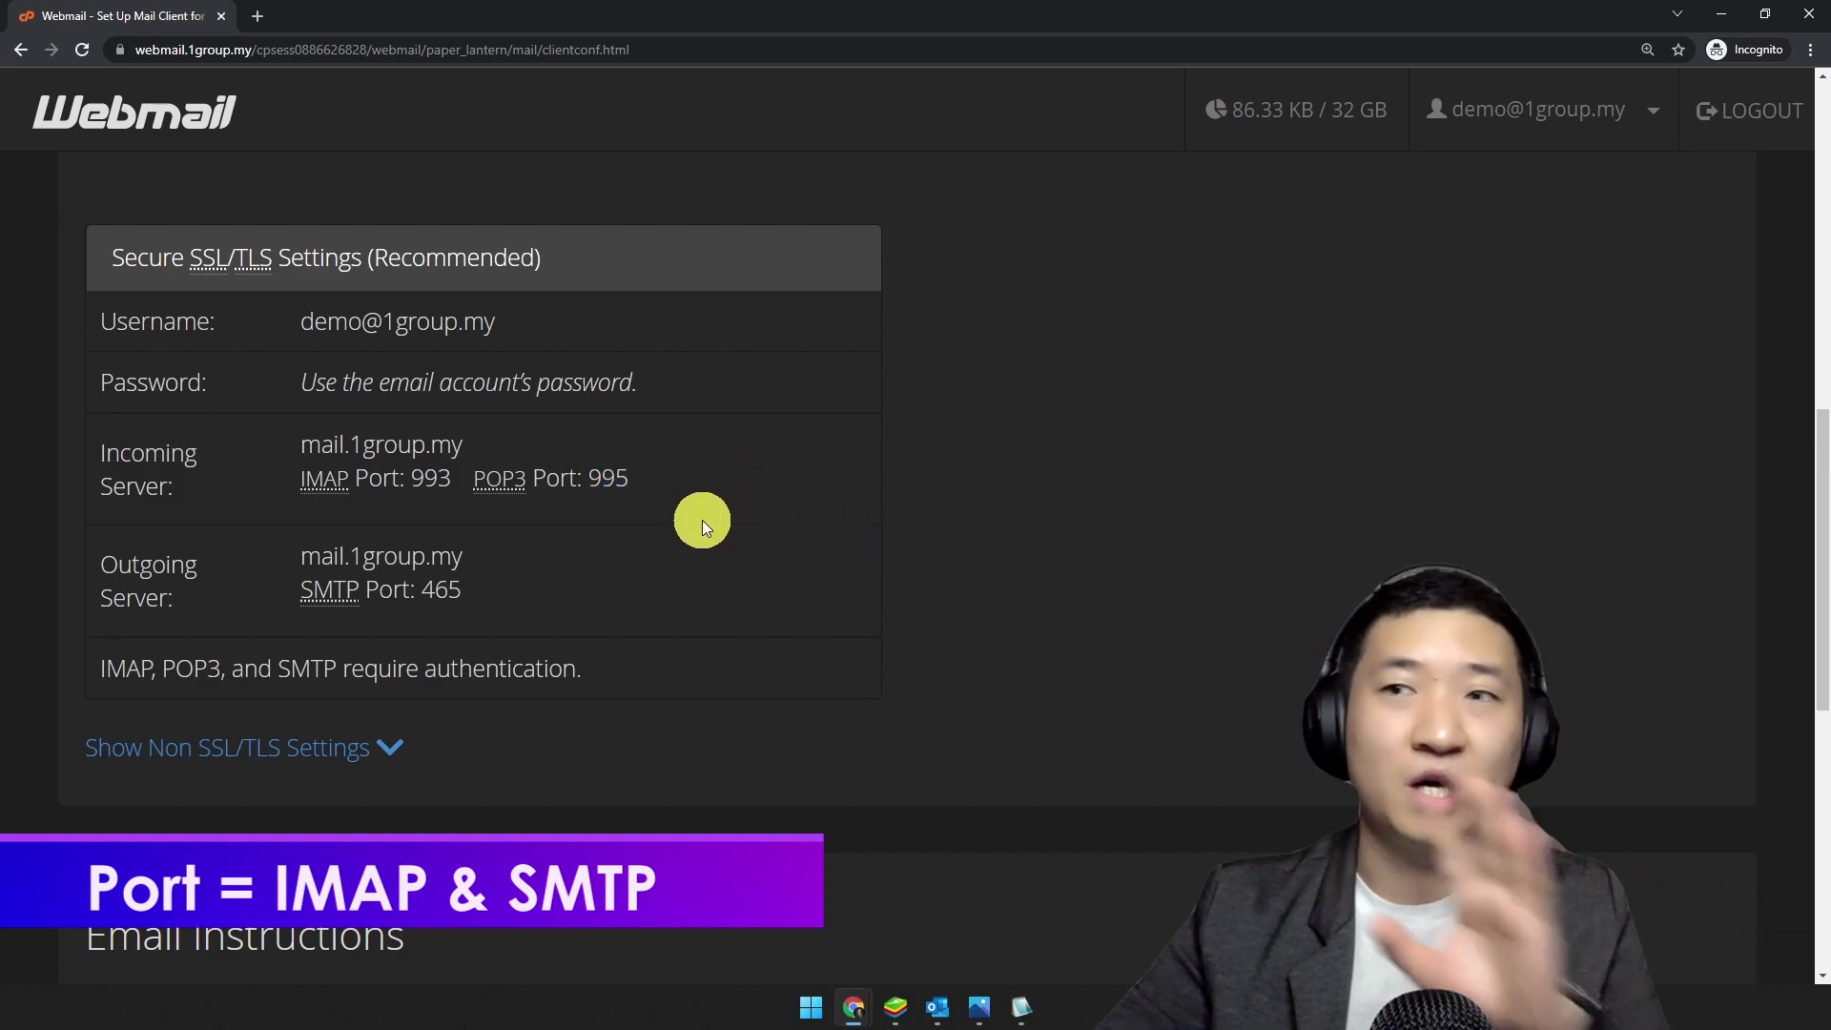
double_click(435, 480)
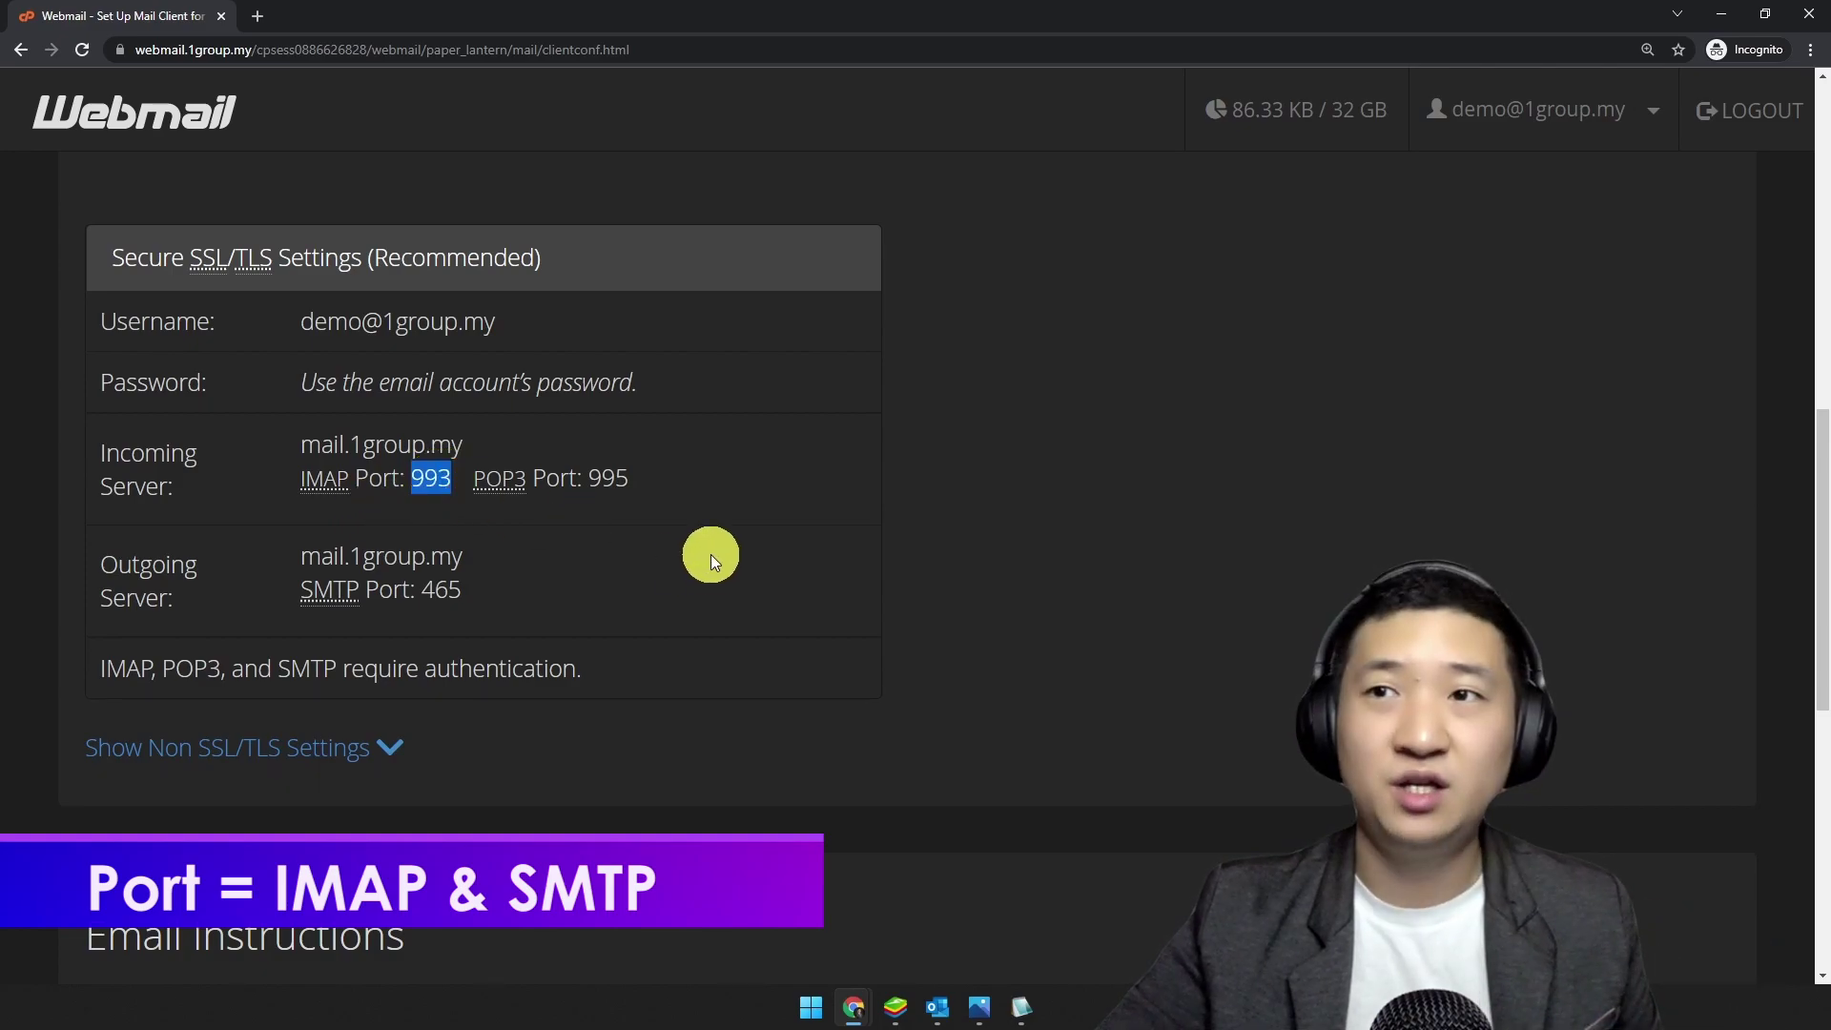
Step: Replace the incoming port 143 with 993 in Outlook's IMAP Account Settings
left_click(975, 1008)
left_click(1011, 421)
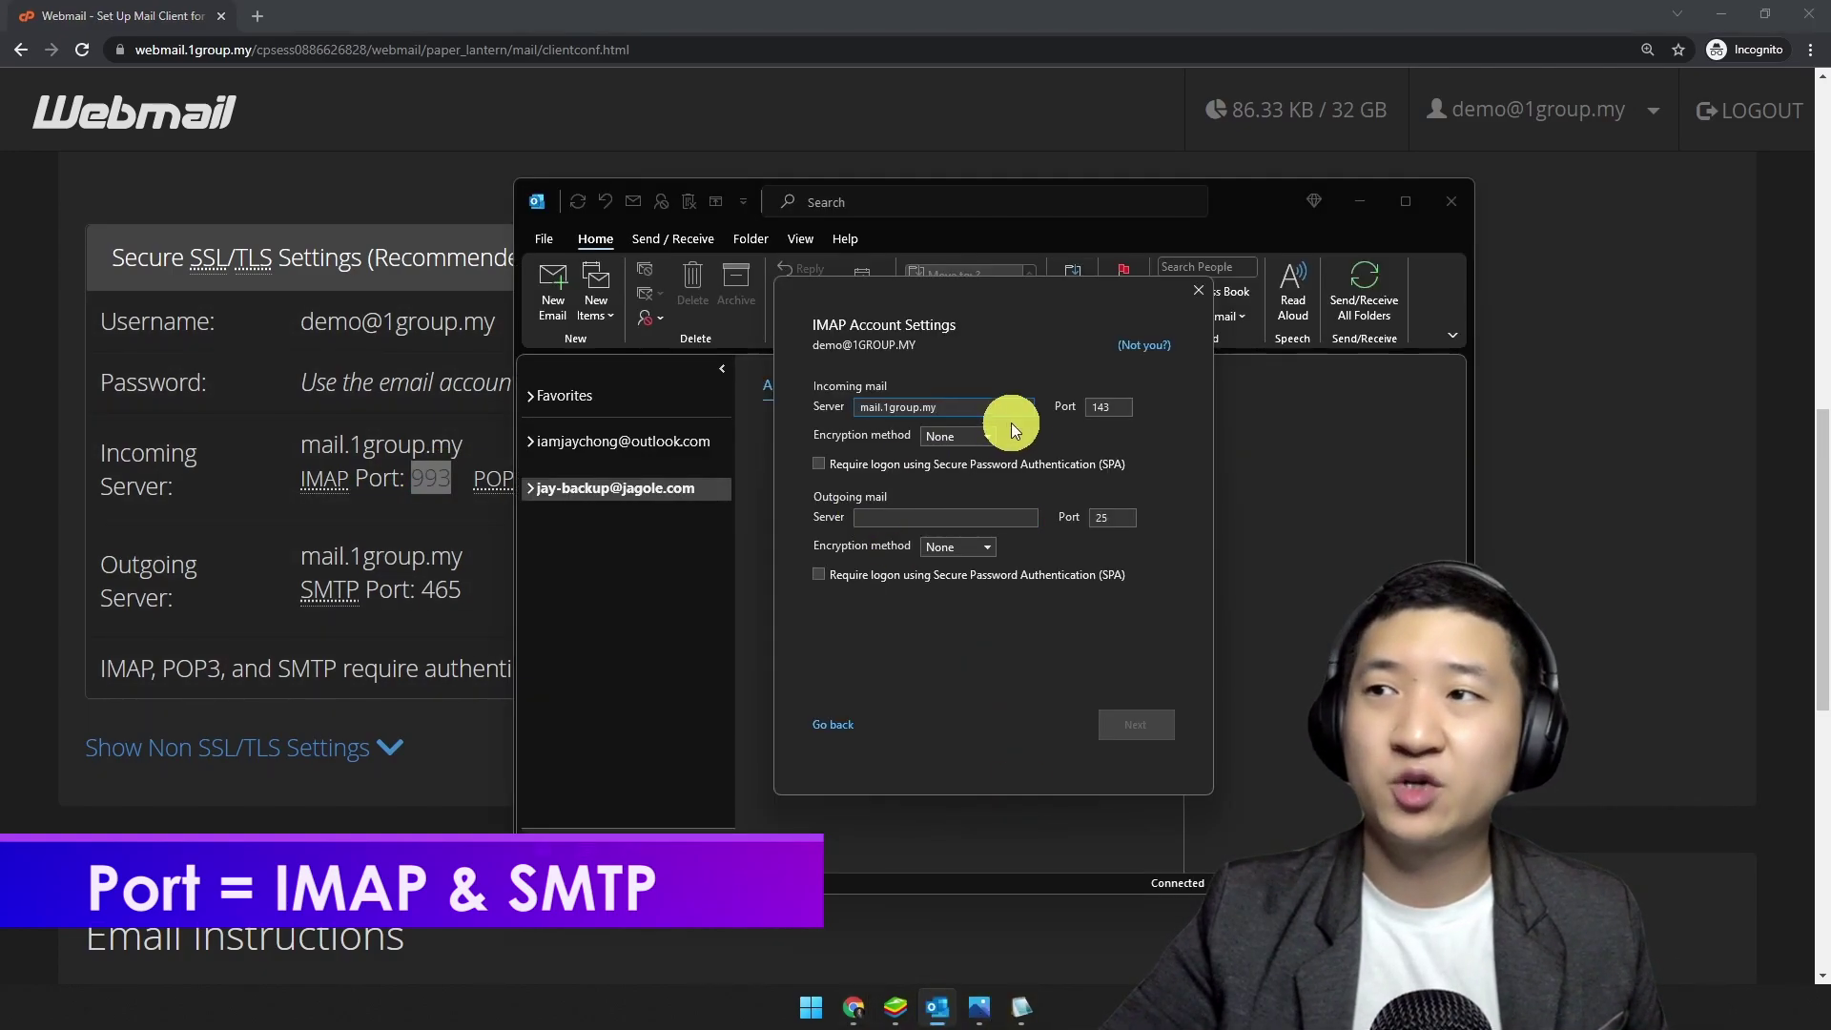
double_click(1107, 412)
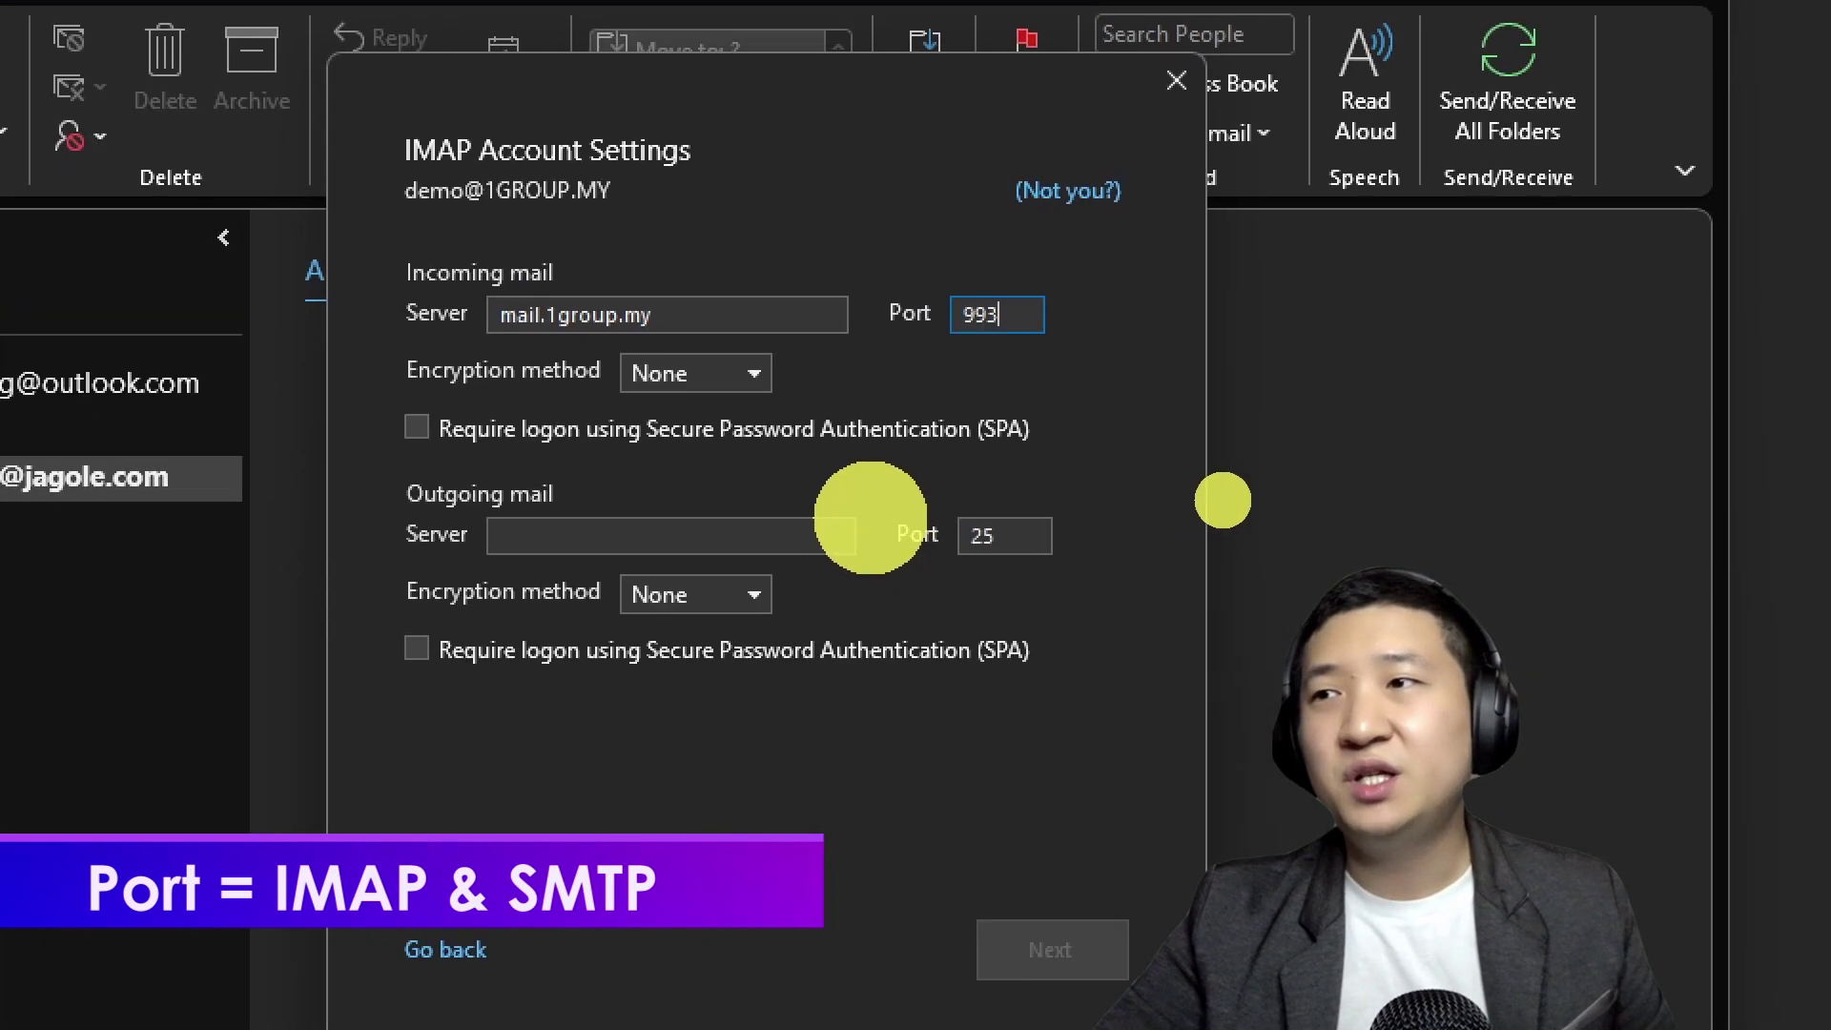
left_click_drag(351, 386, 540, 393)
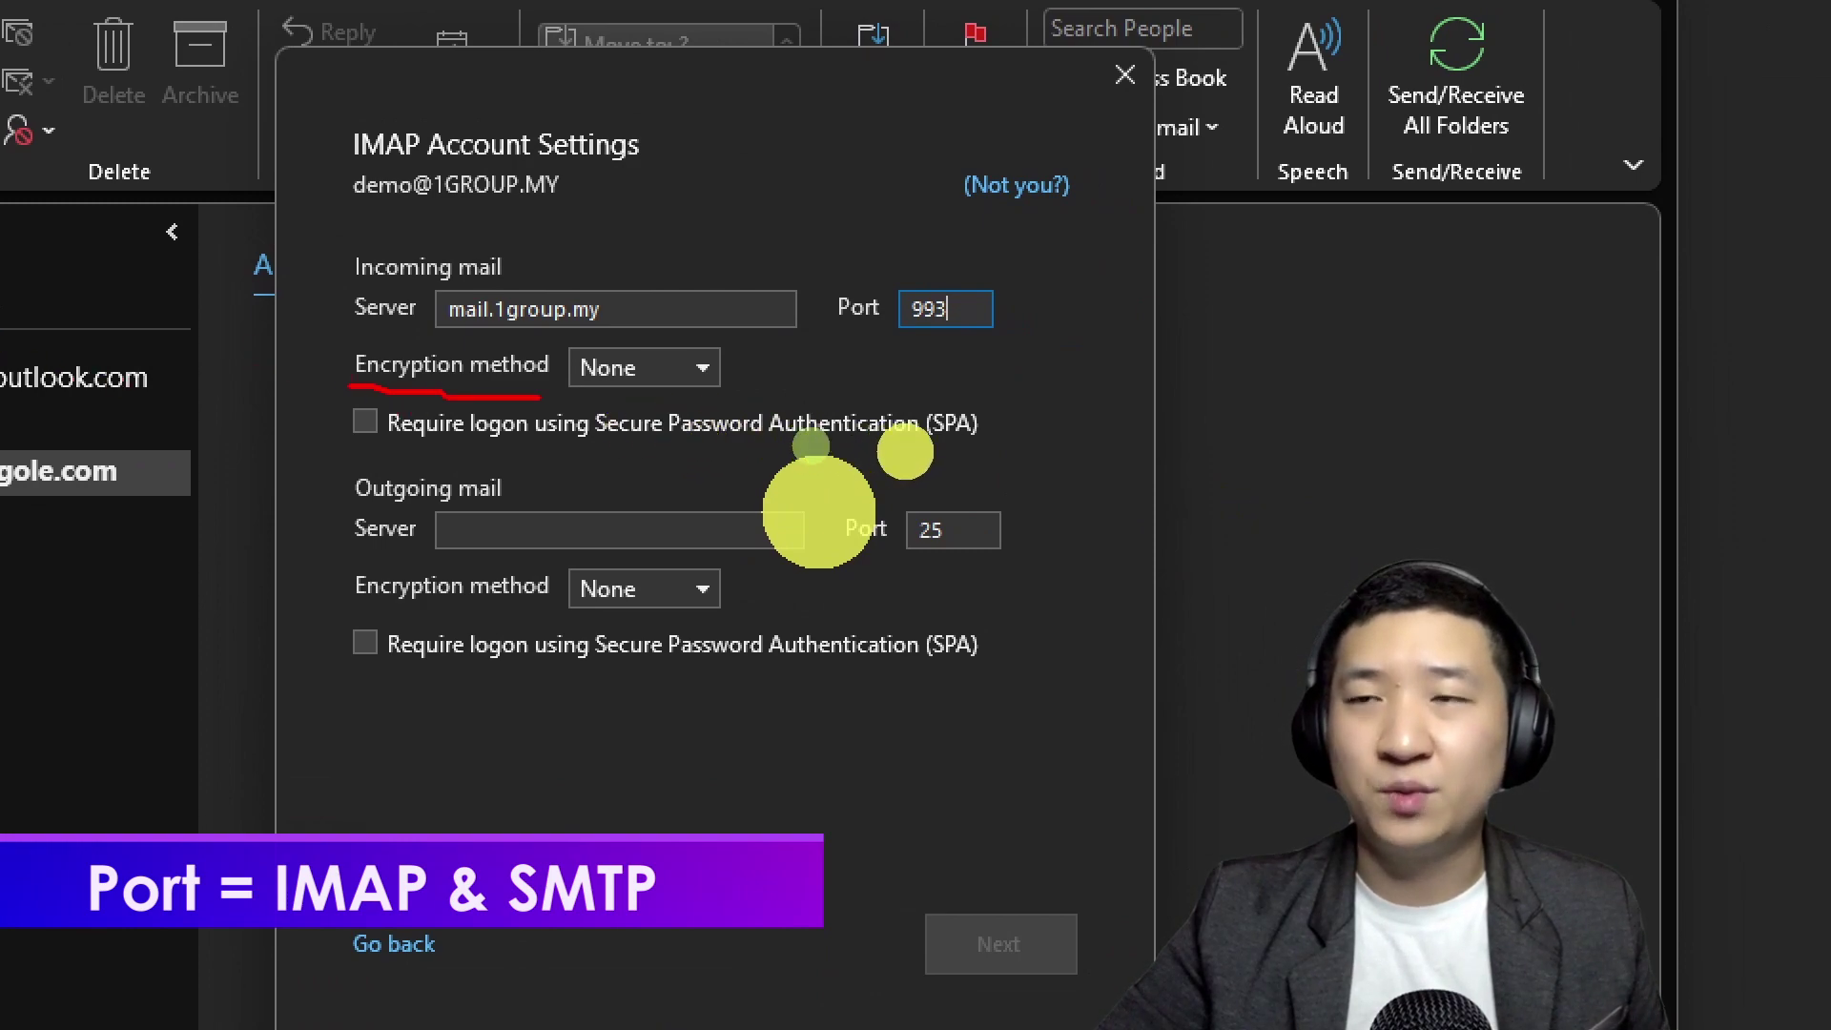
mouse_move(413, 460)
left_mouse_down()
mouse_move(973, 444)
mouse_move(996, 441)
mouse_move(1002, 405)
mouse_move(487, 329)
mouse_move(329, 448)
mouse_move(422, 465)
left_mouse_up()
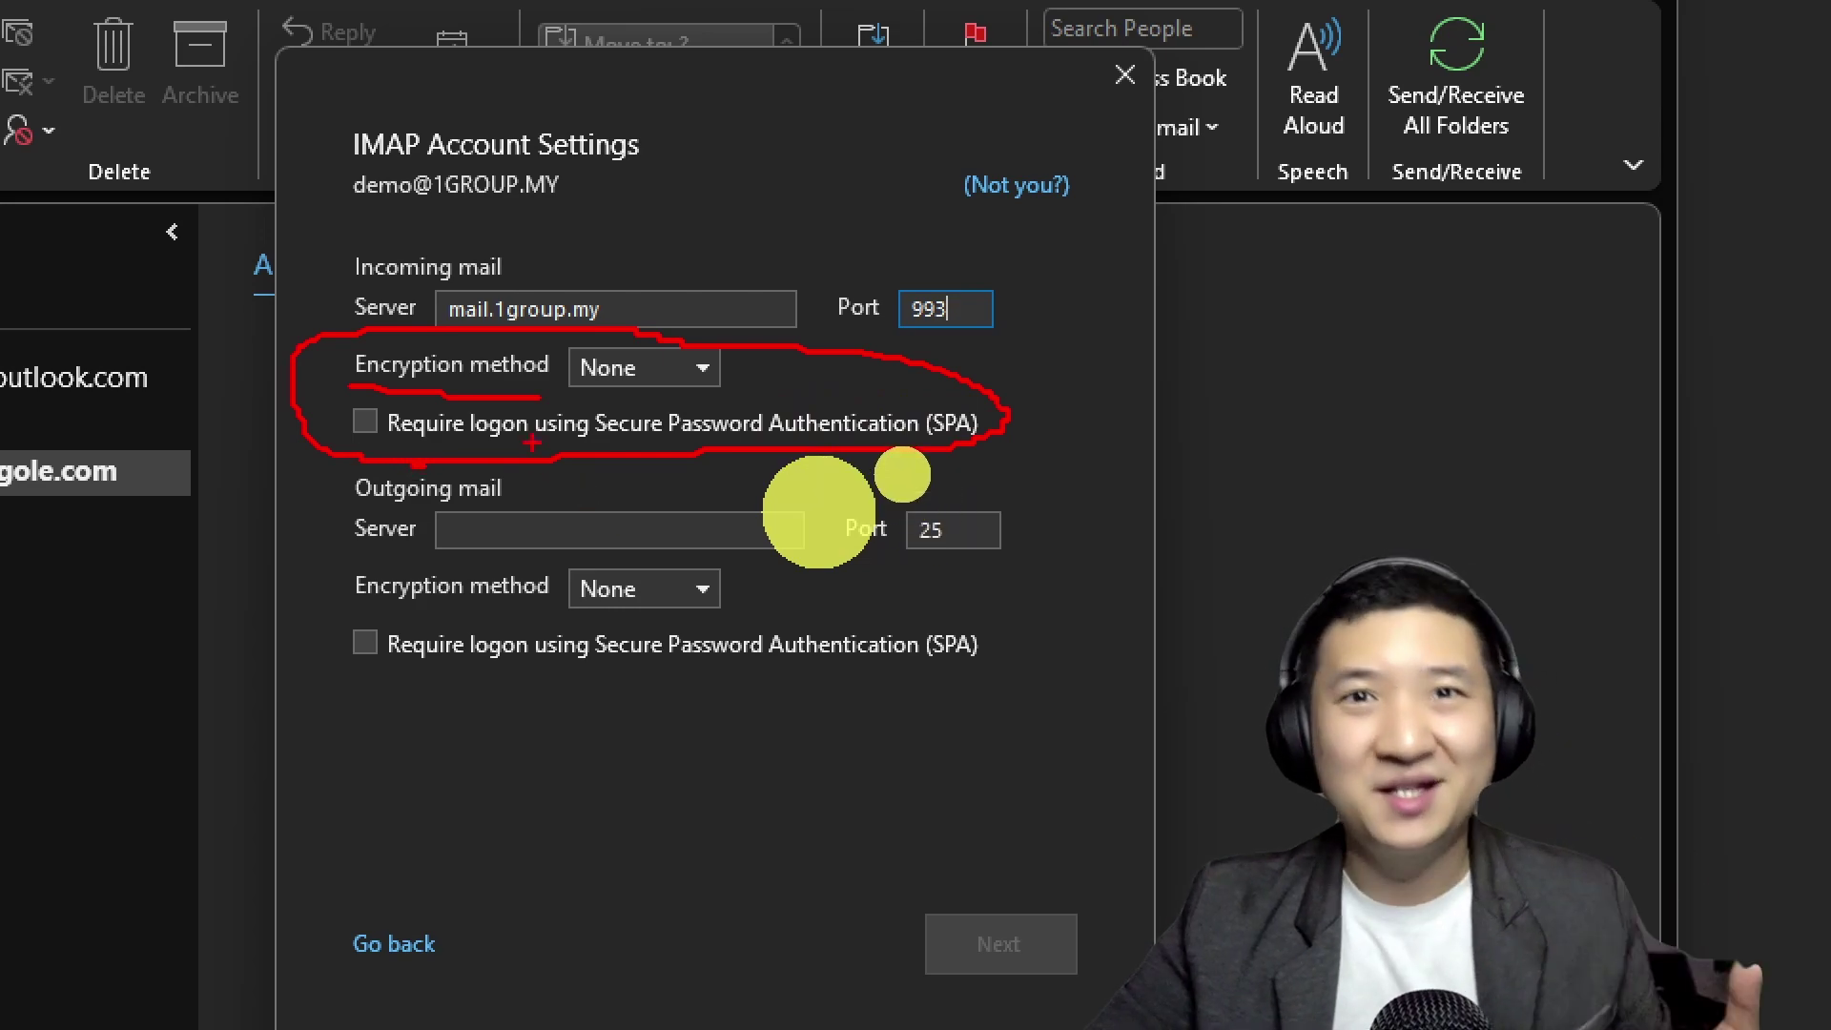
key("Escape")
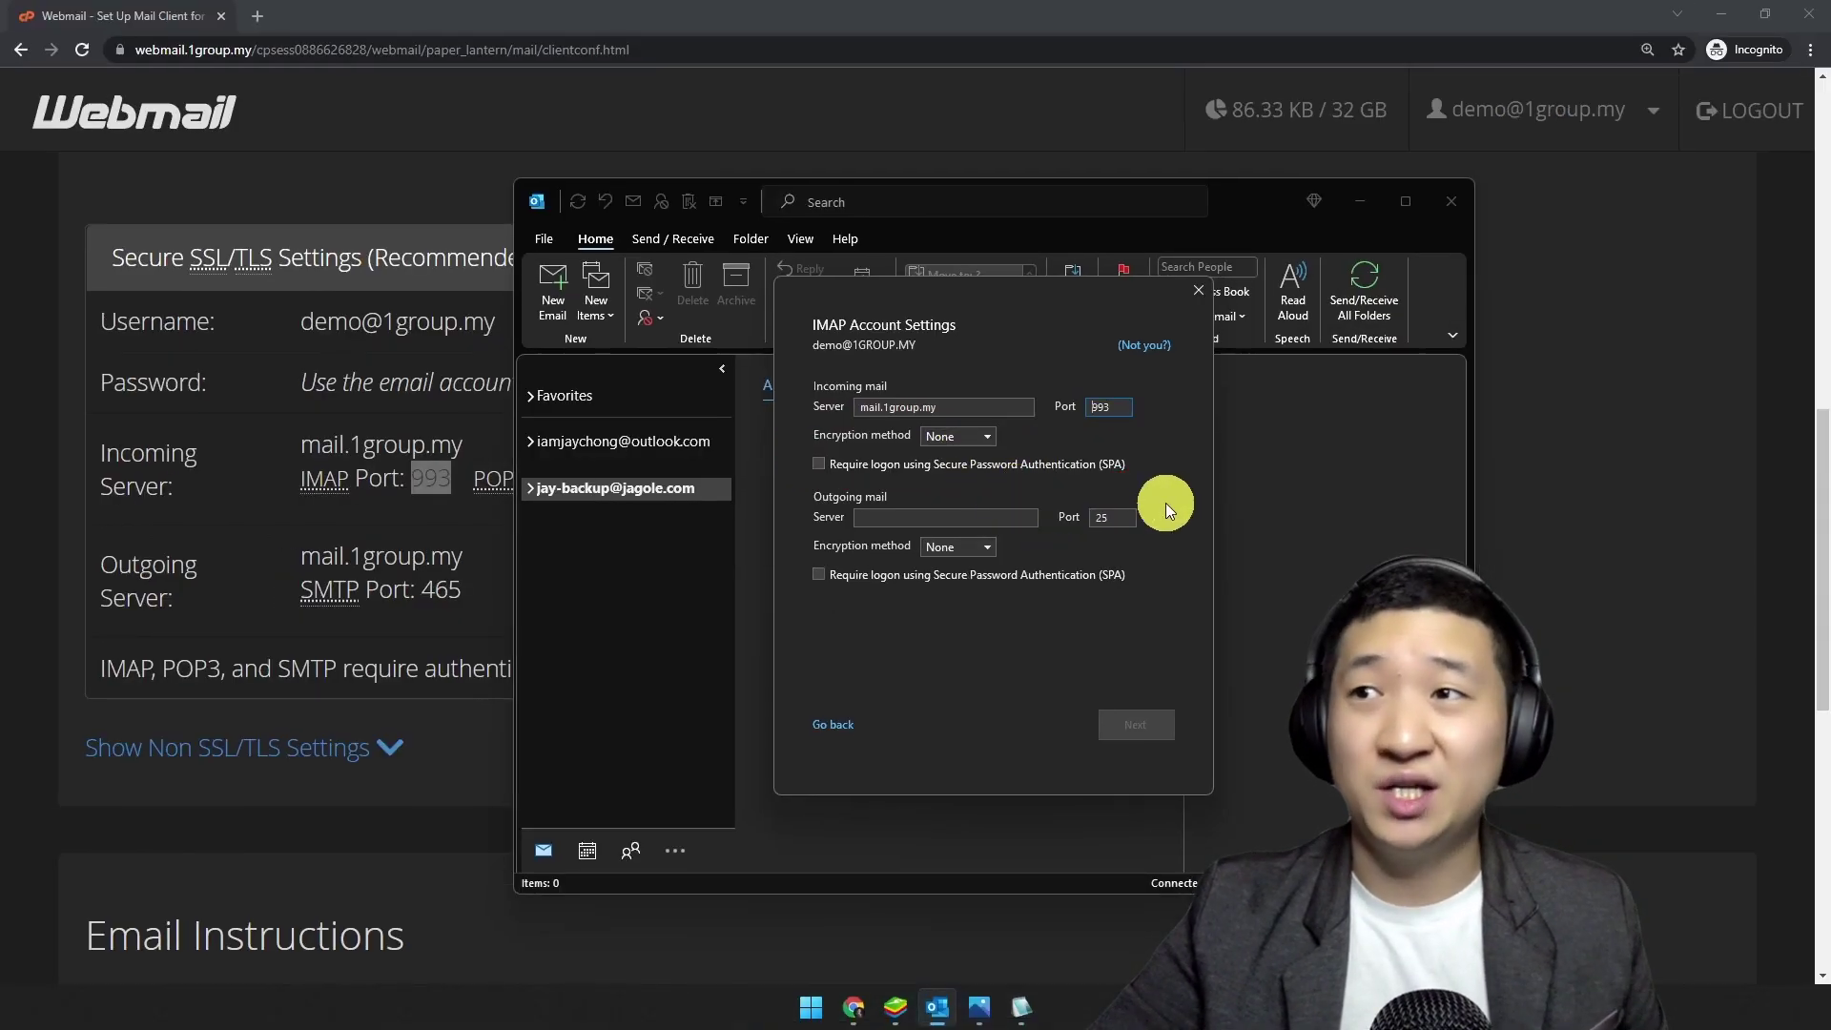
Step: Change the incoming mail encryption method from None to SSL/TLS
left_click(982, 437)
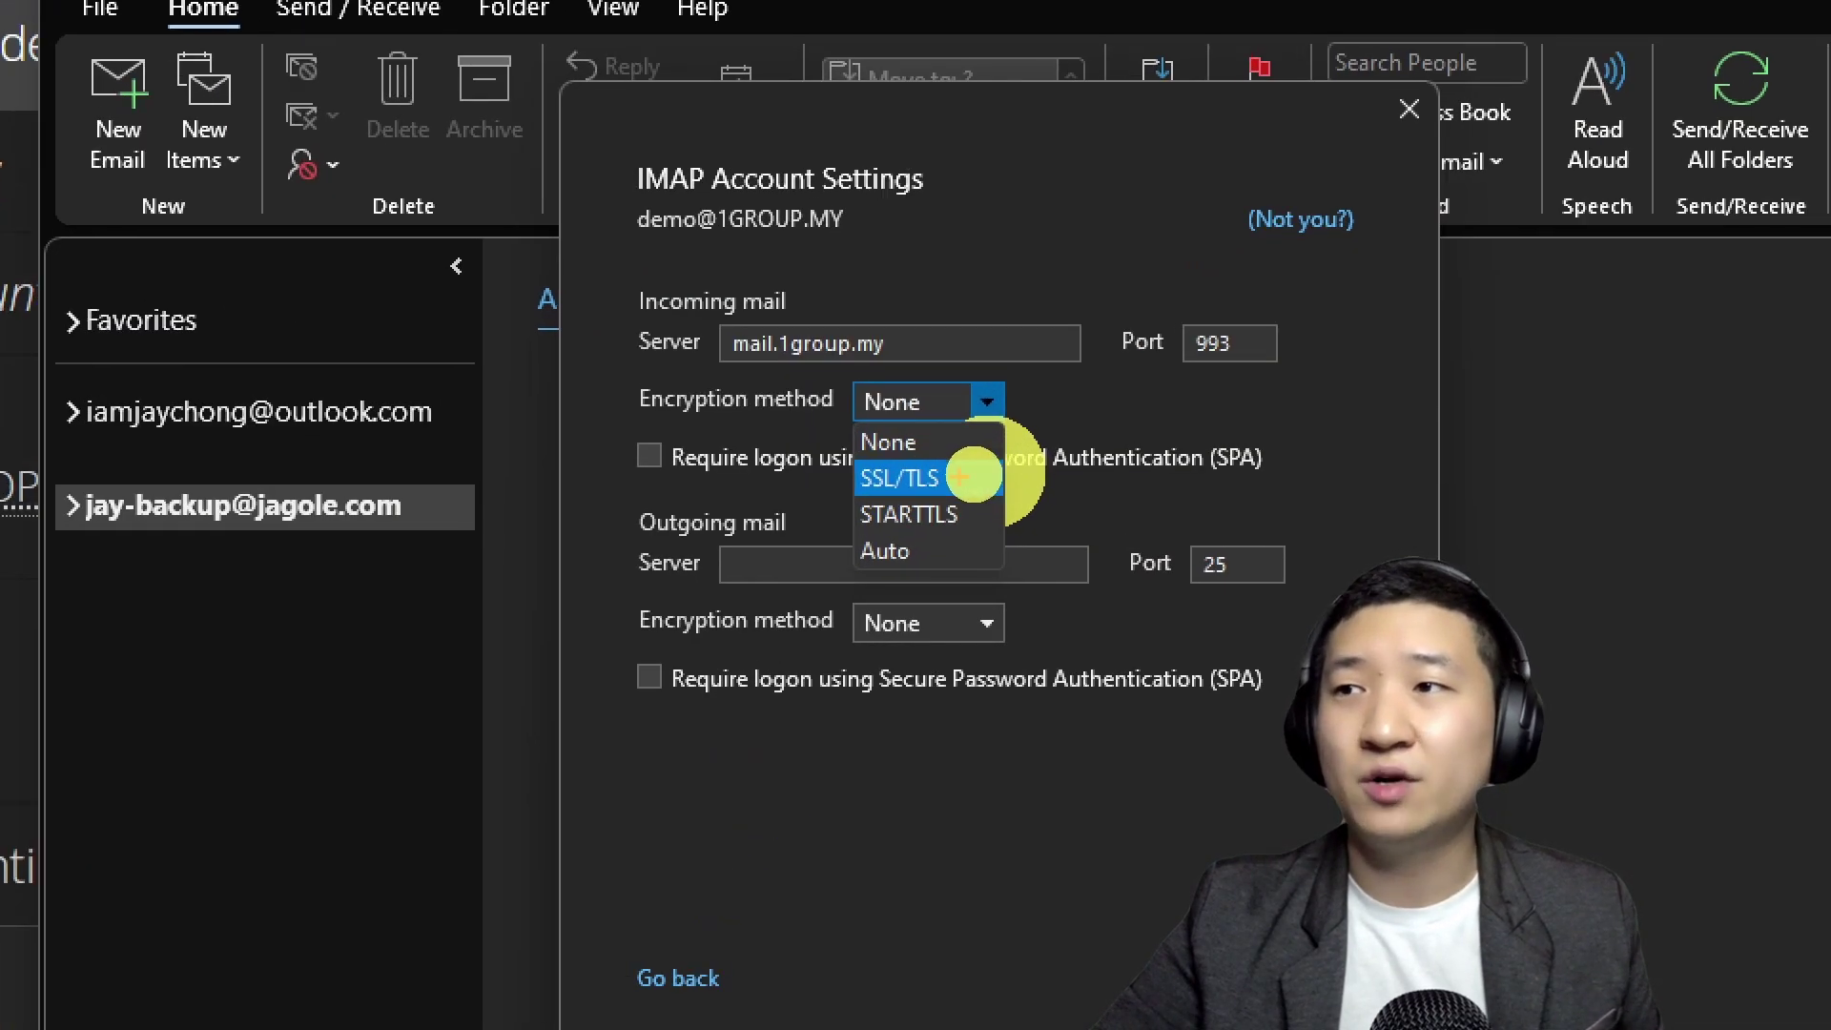
left_click_drag(935, 487, 1109, 494)
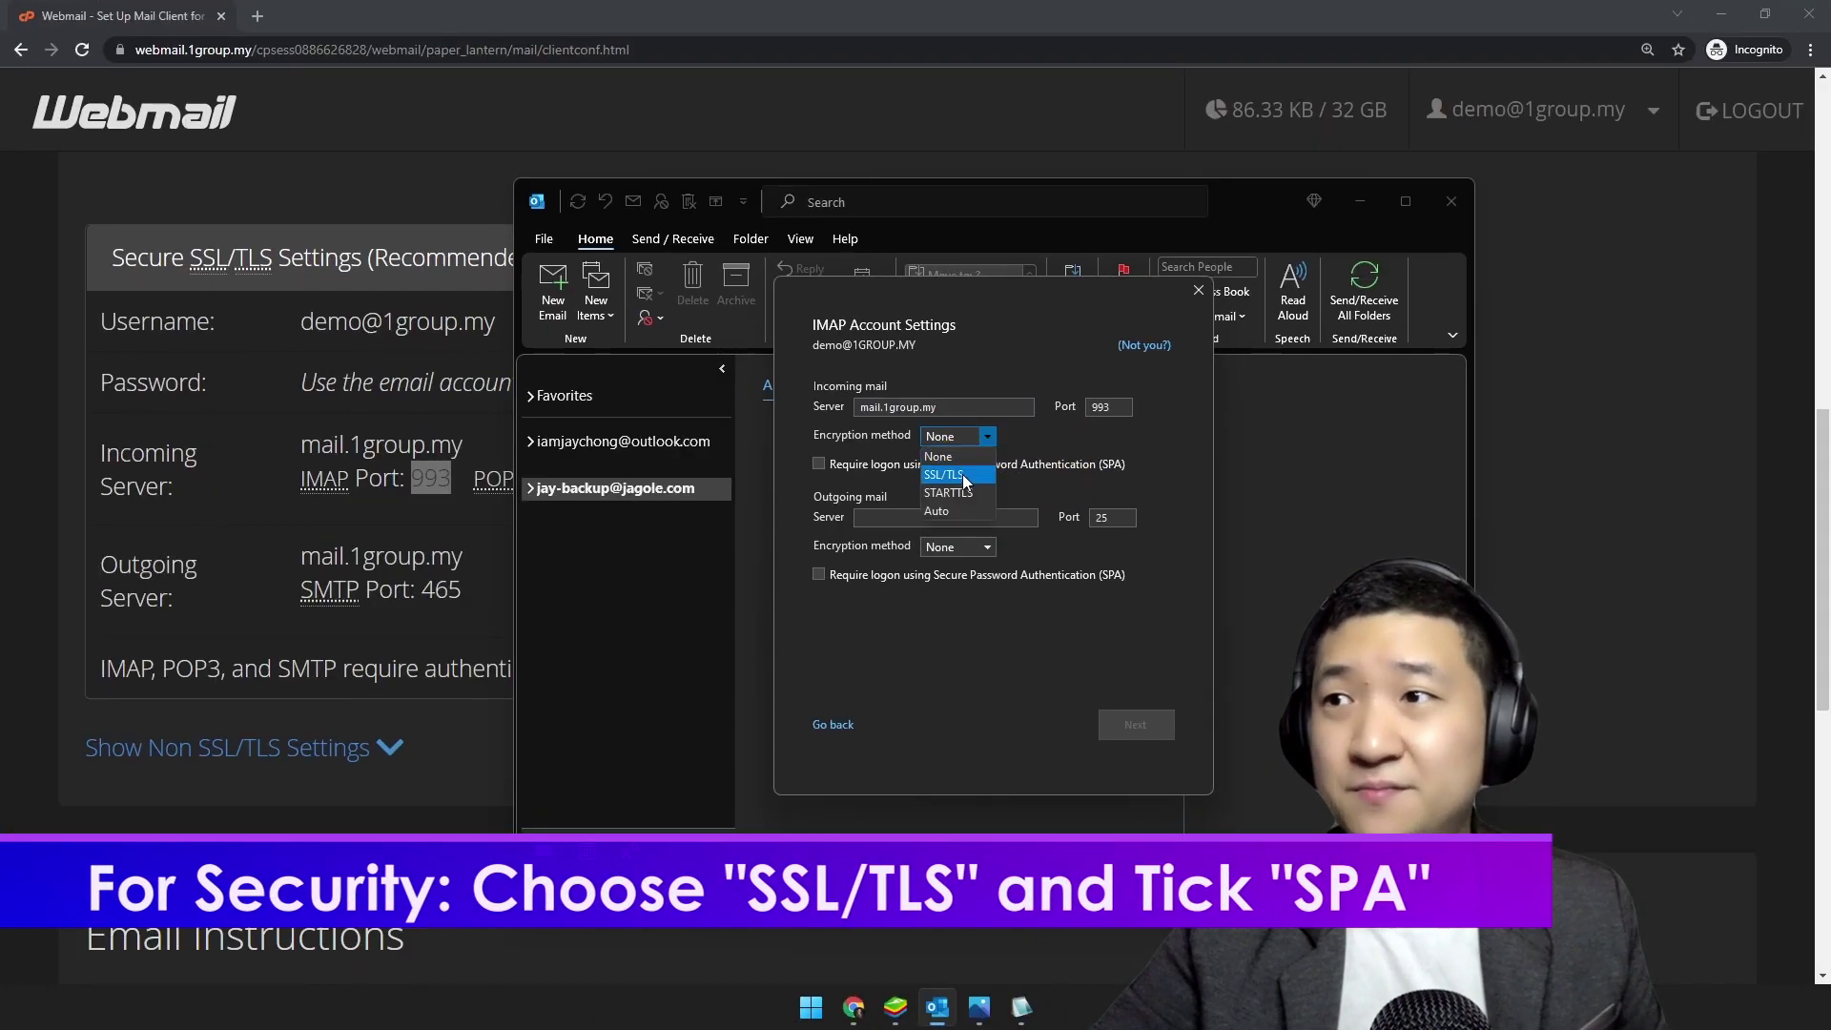
left_click(963, 474)
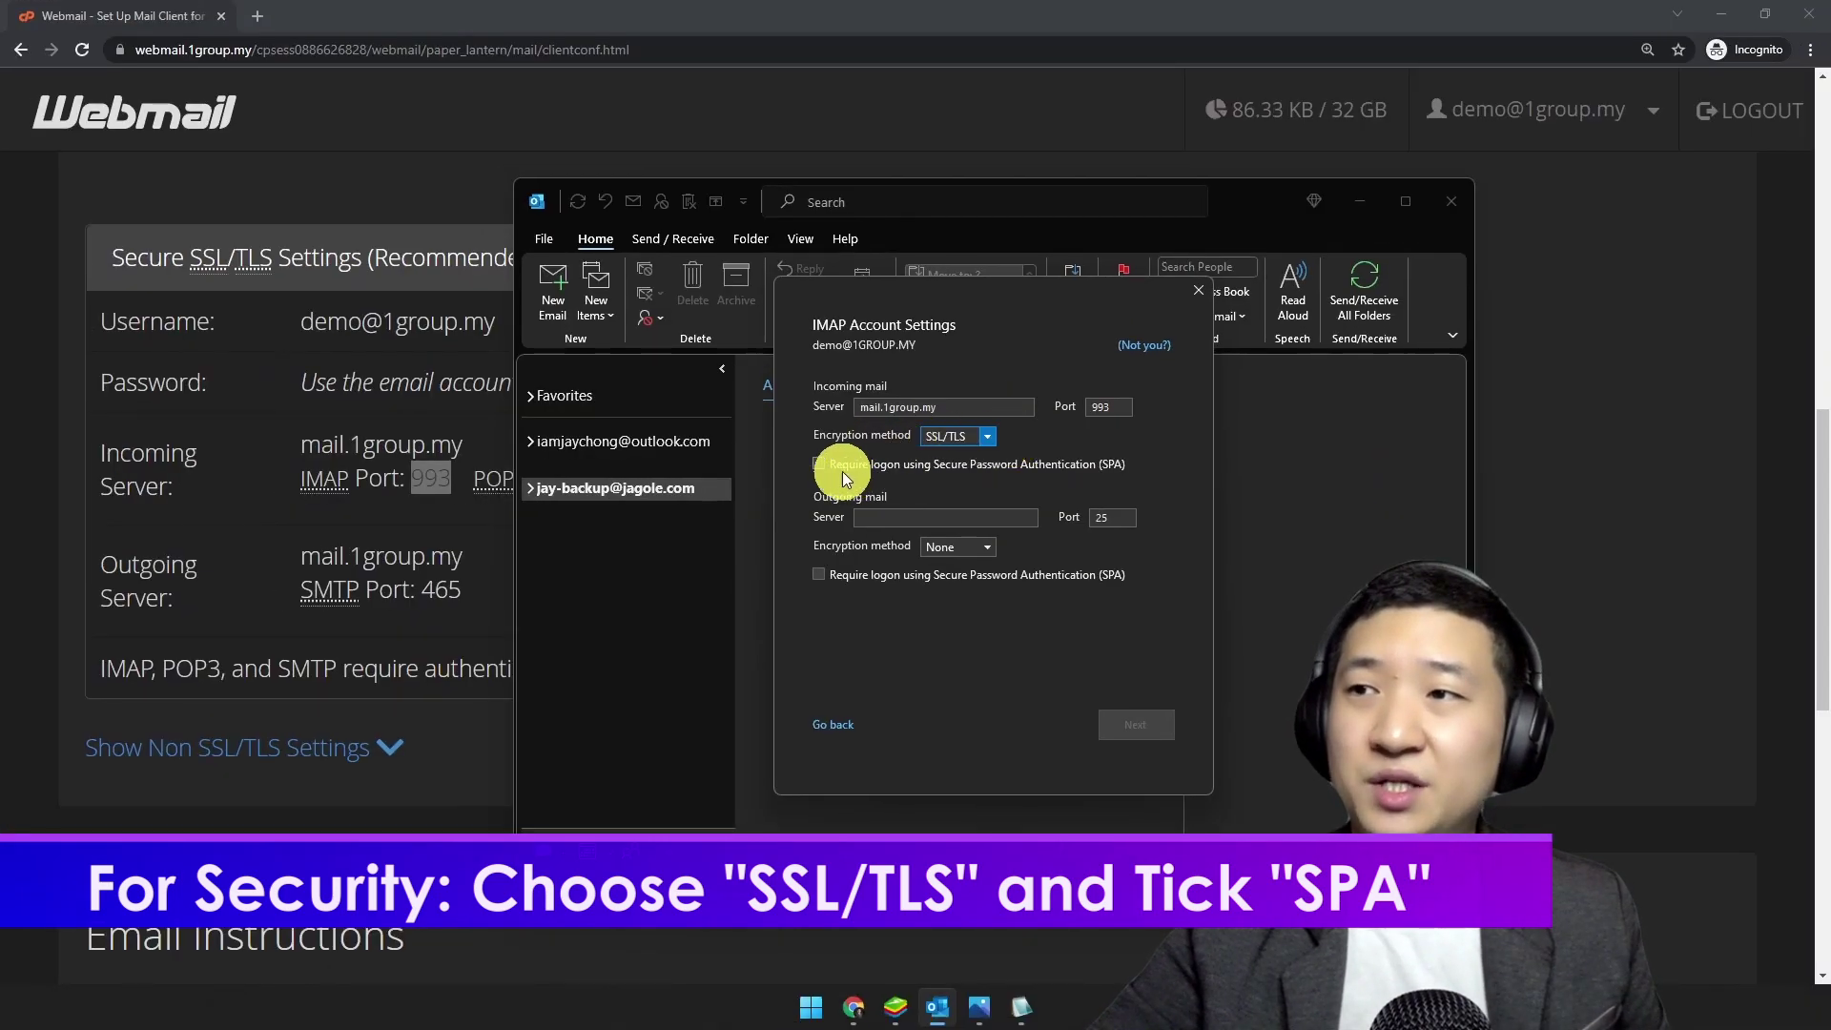
Step: Require SPA logon for incoming mail and set the outgoing server to mail.1group.my
left_click(832, 467)
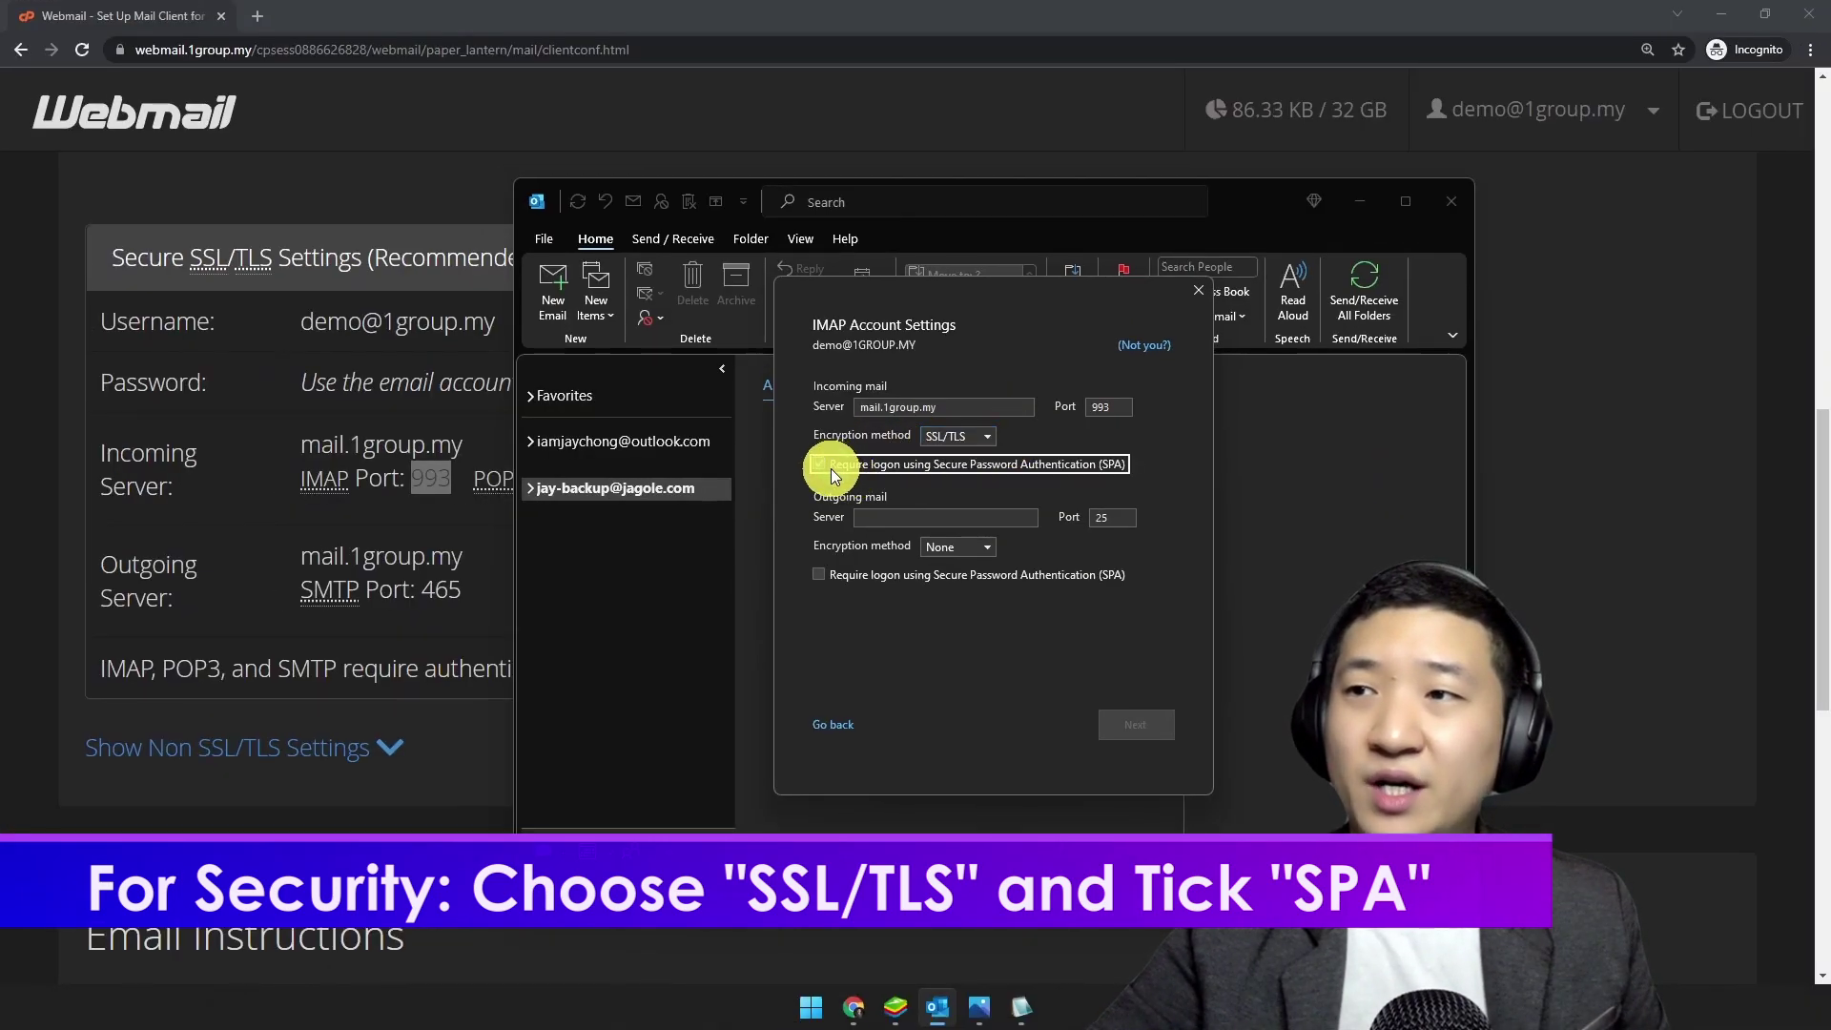
left_click(925, 519)
type("993")
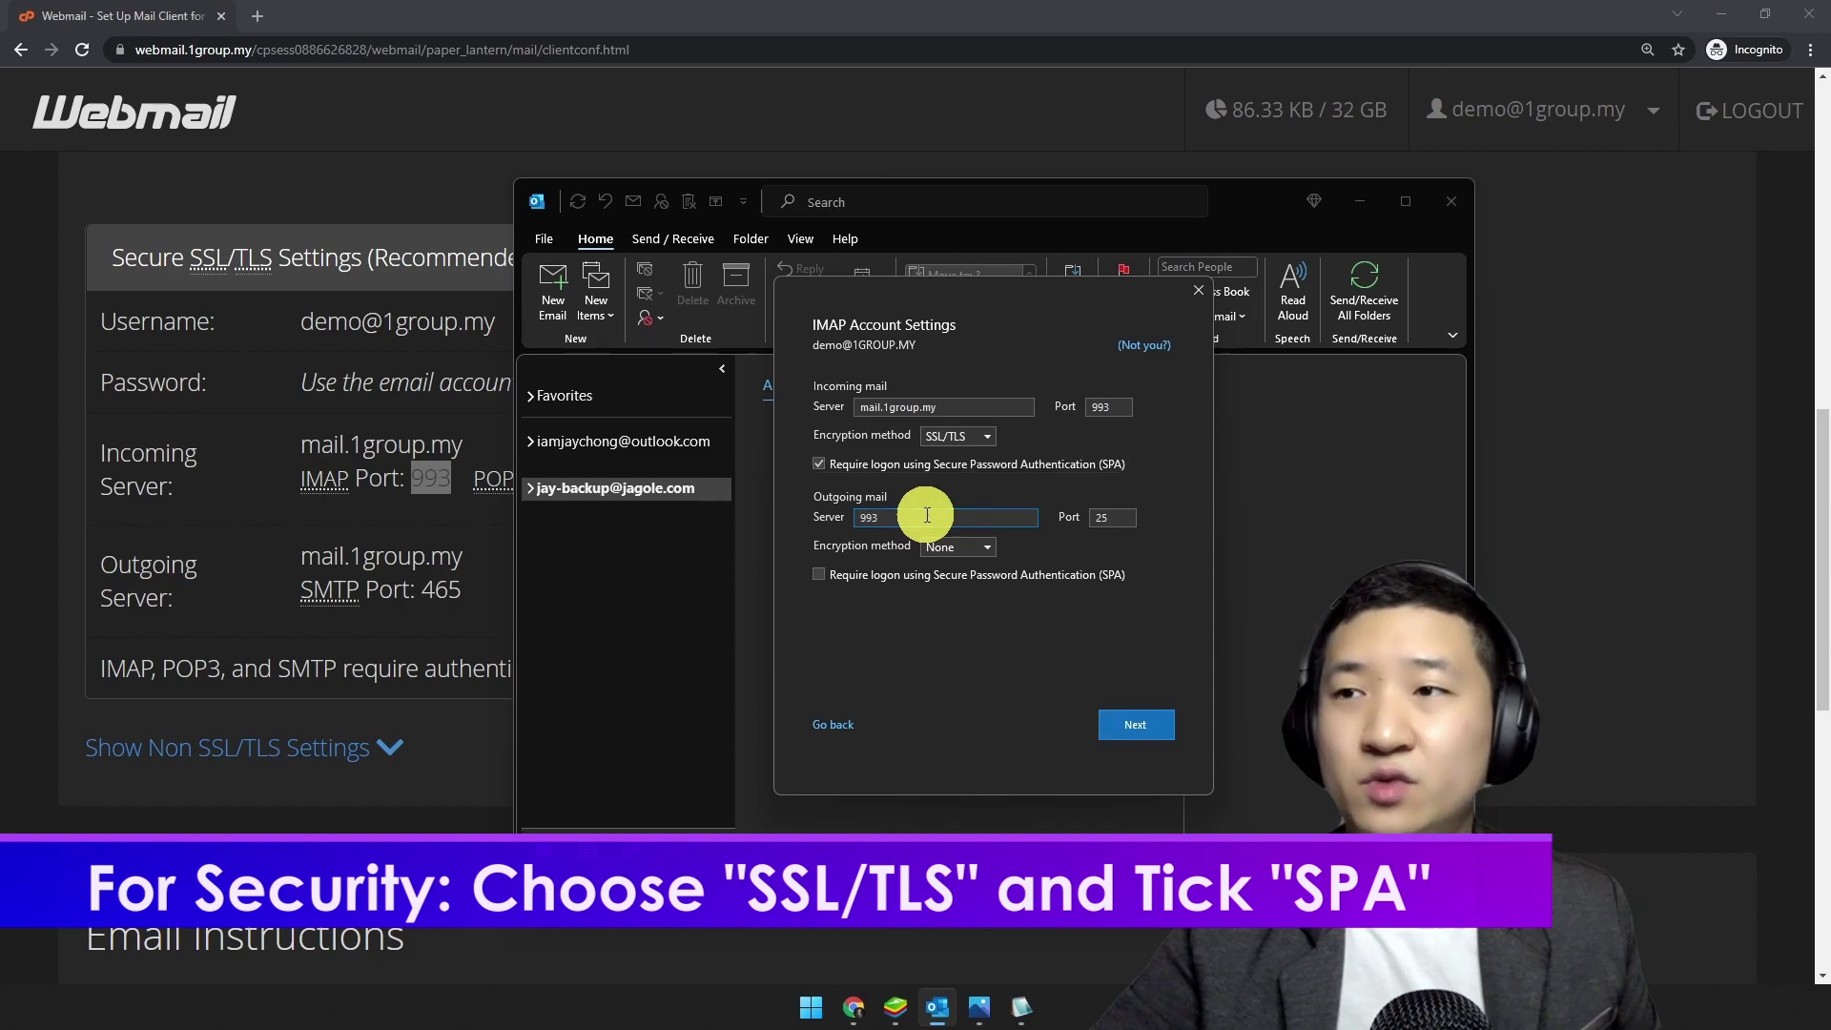
key("BackSpace")
key("BackSpace")
key("BackSpace")
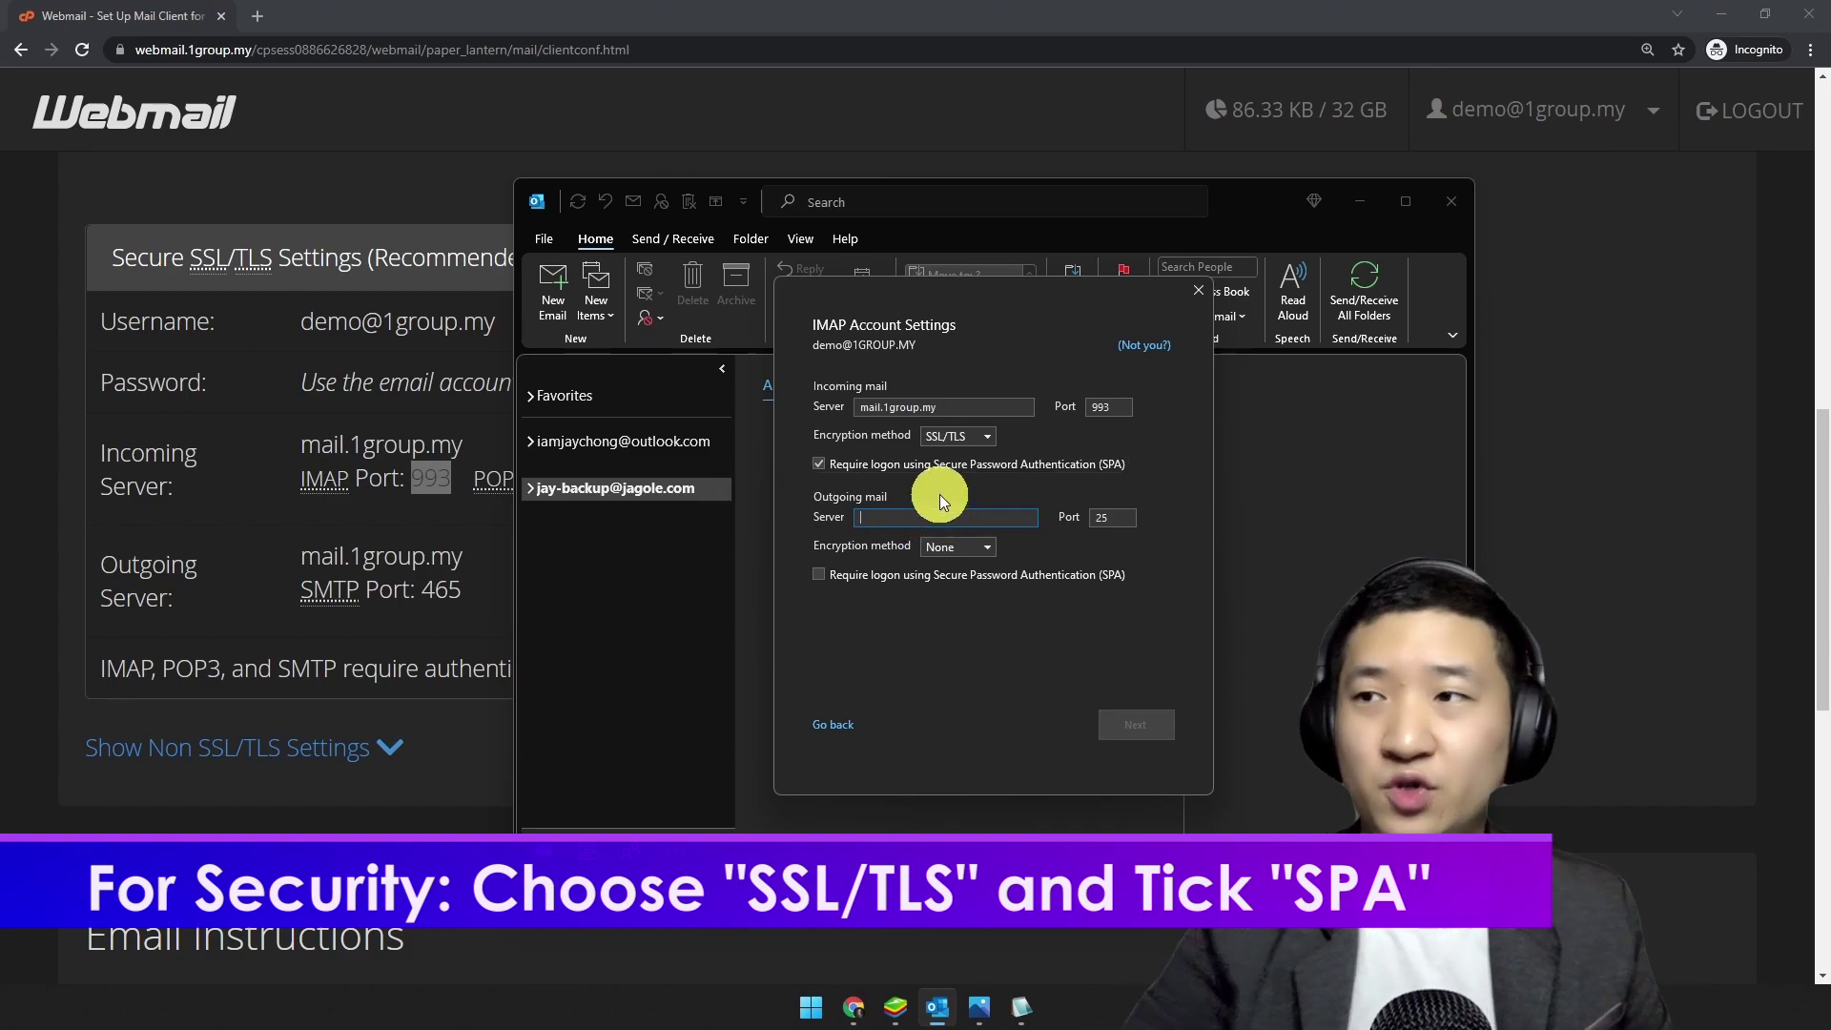
type("mail.1group.my")
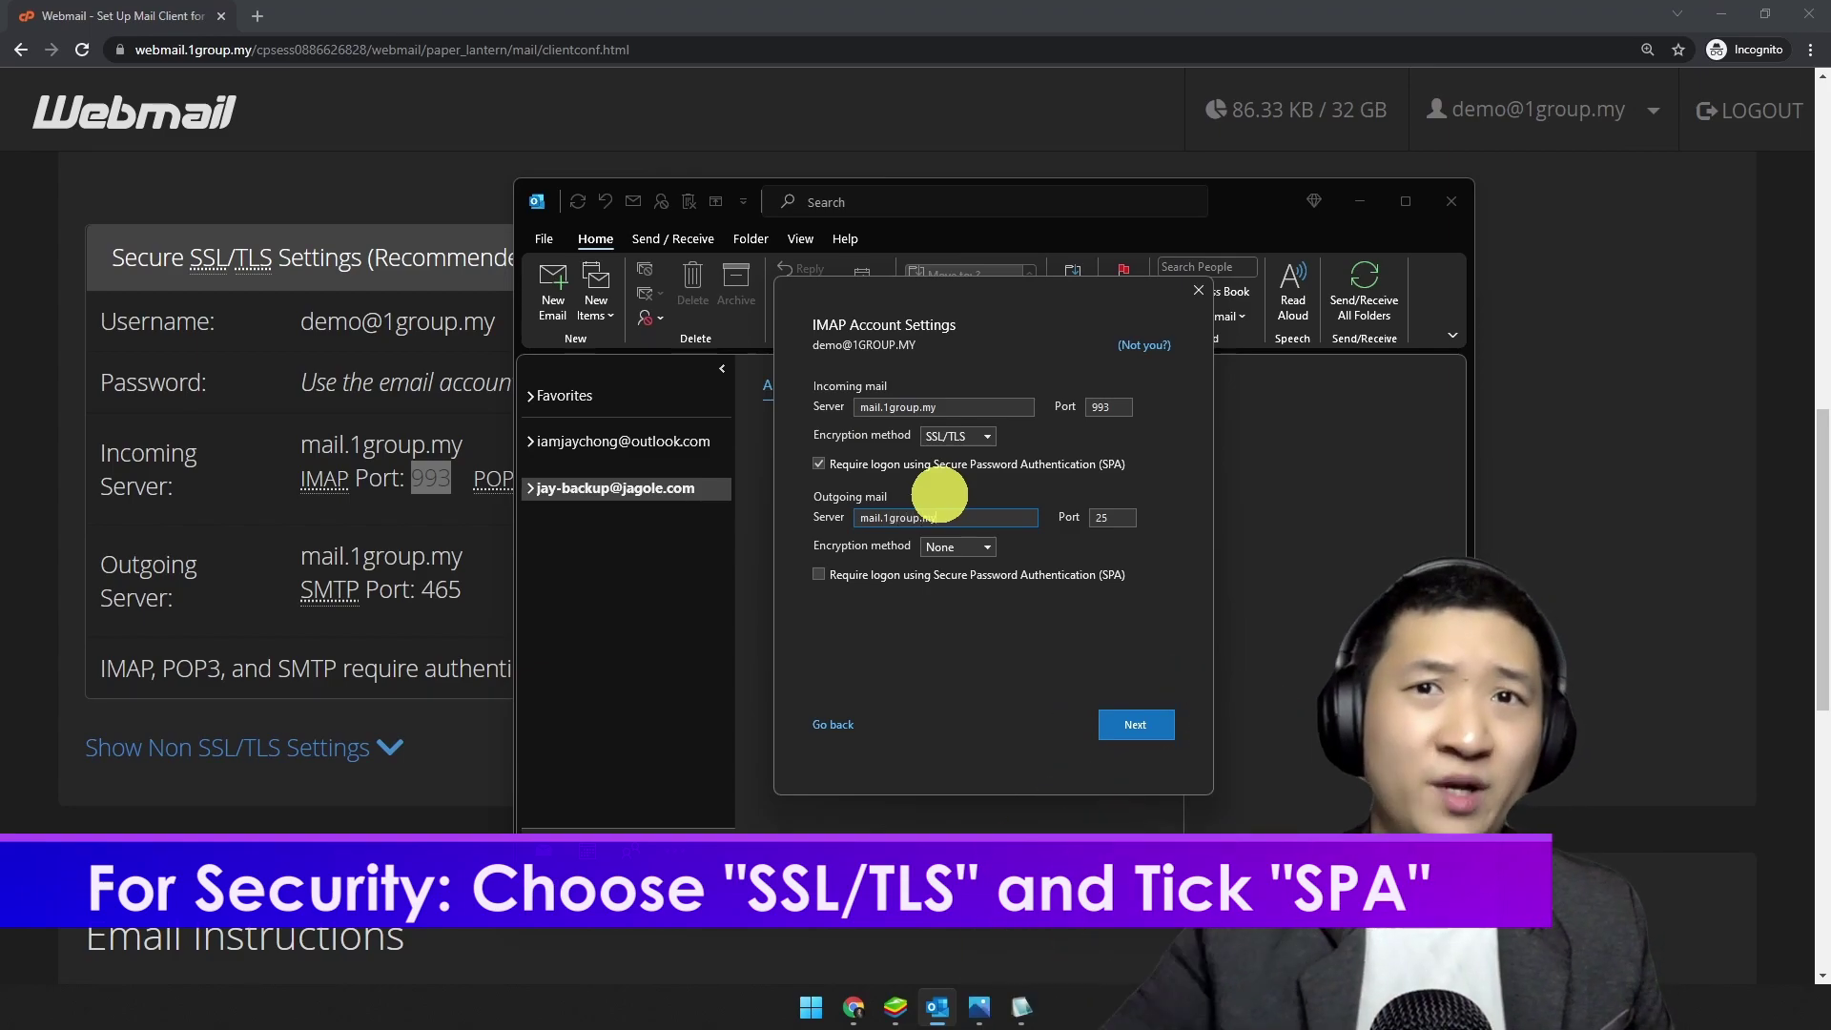
left_click_drag(968, 519, 900, 518)
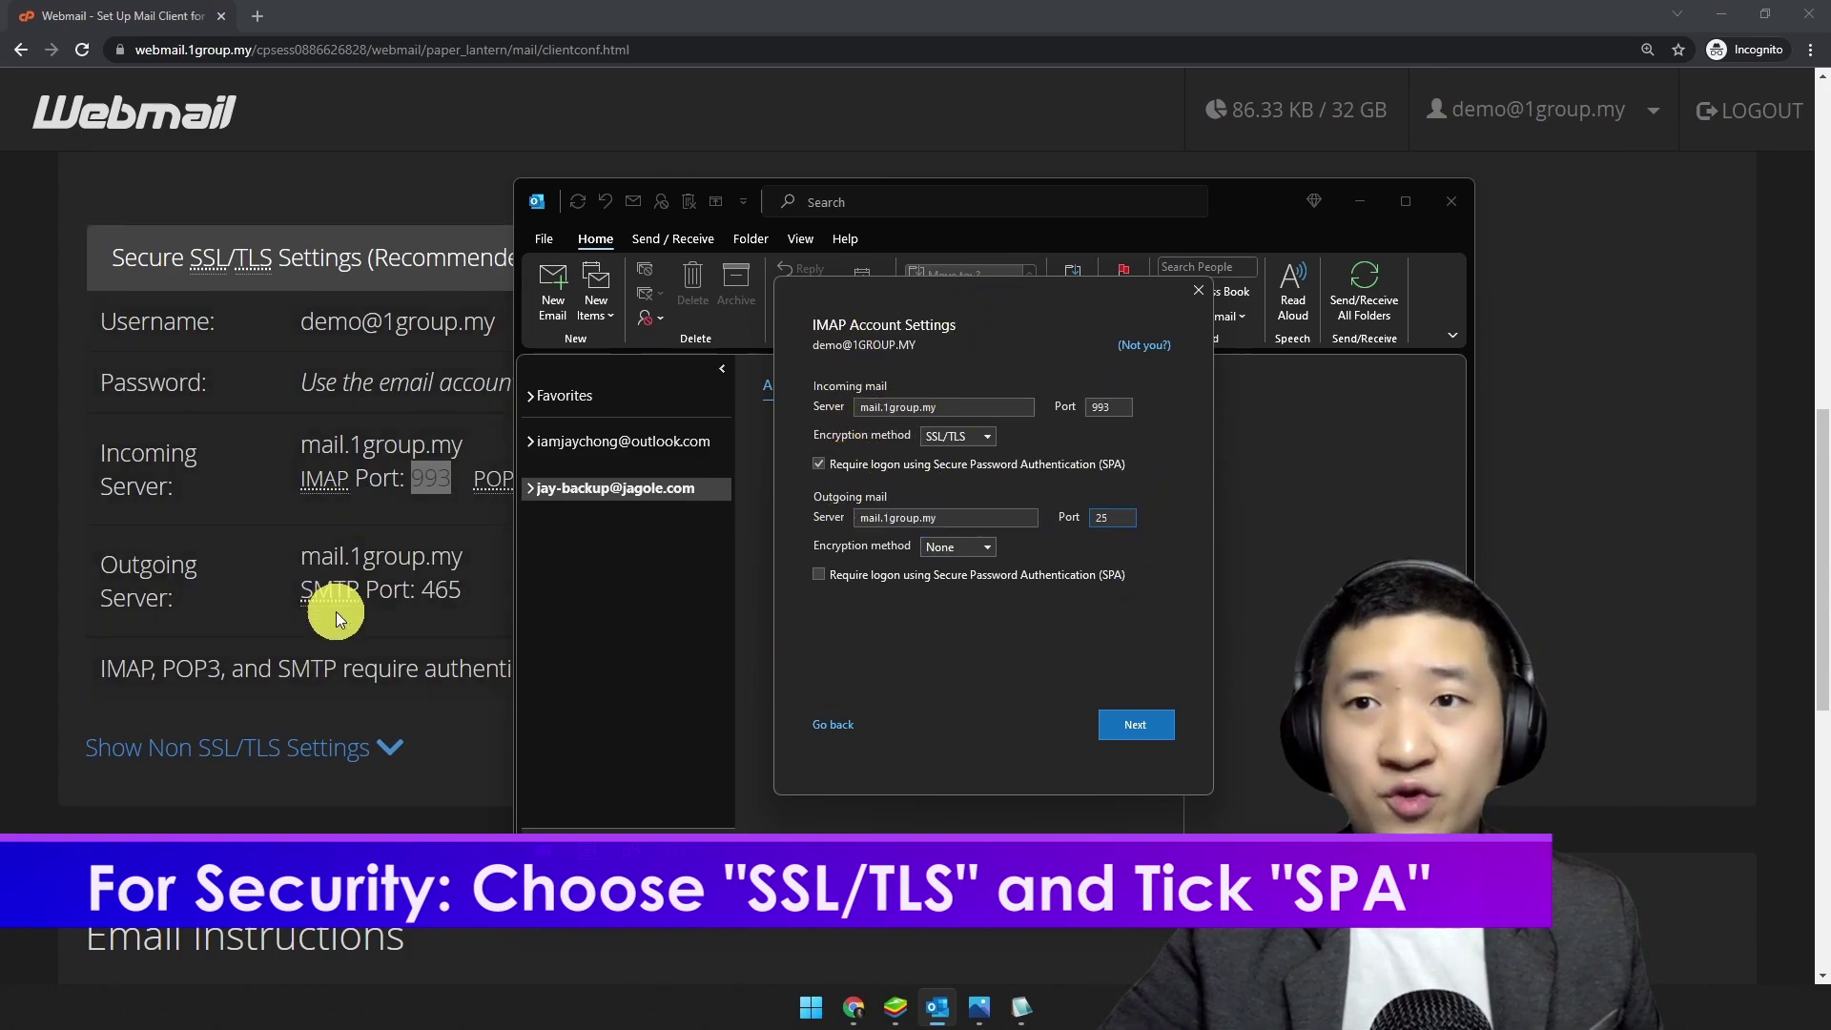
Step: Select the SMTP port number 465 on the webmail settings page
left_click(427, 625)
triple_click(513, 594)
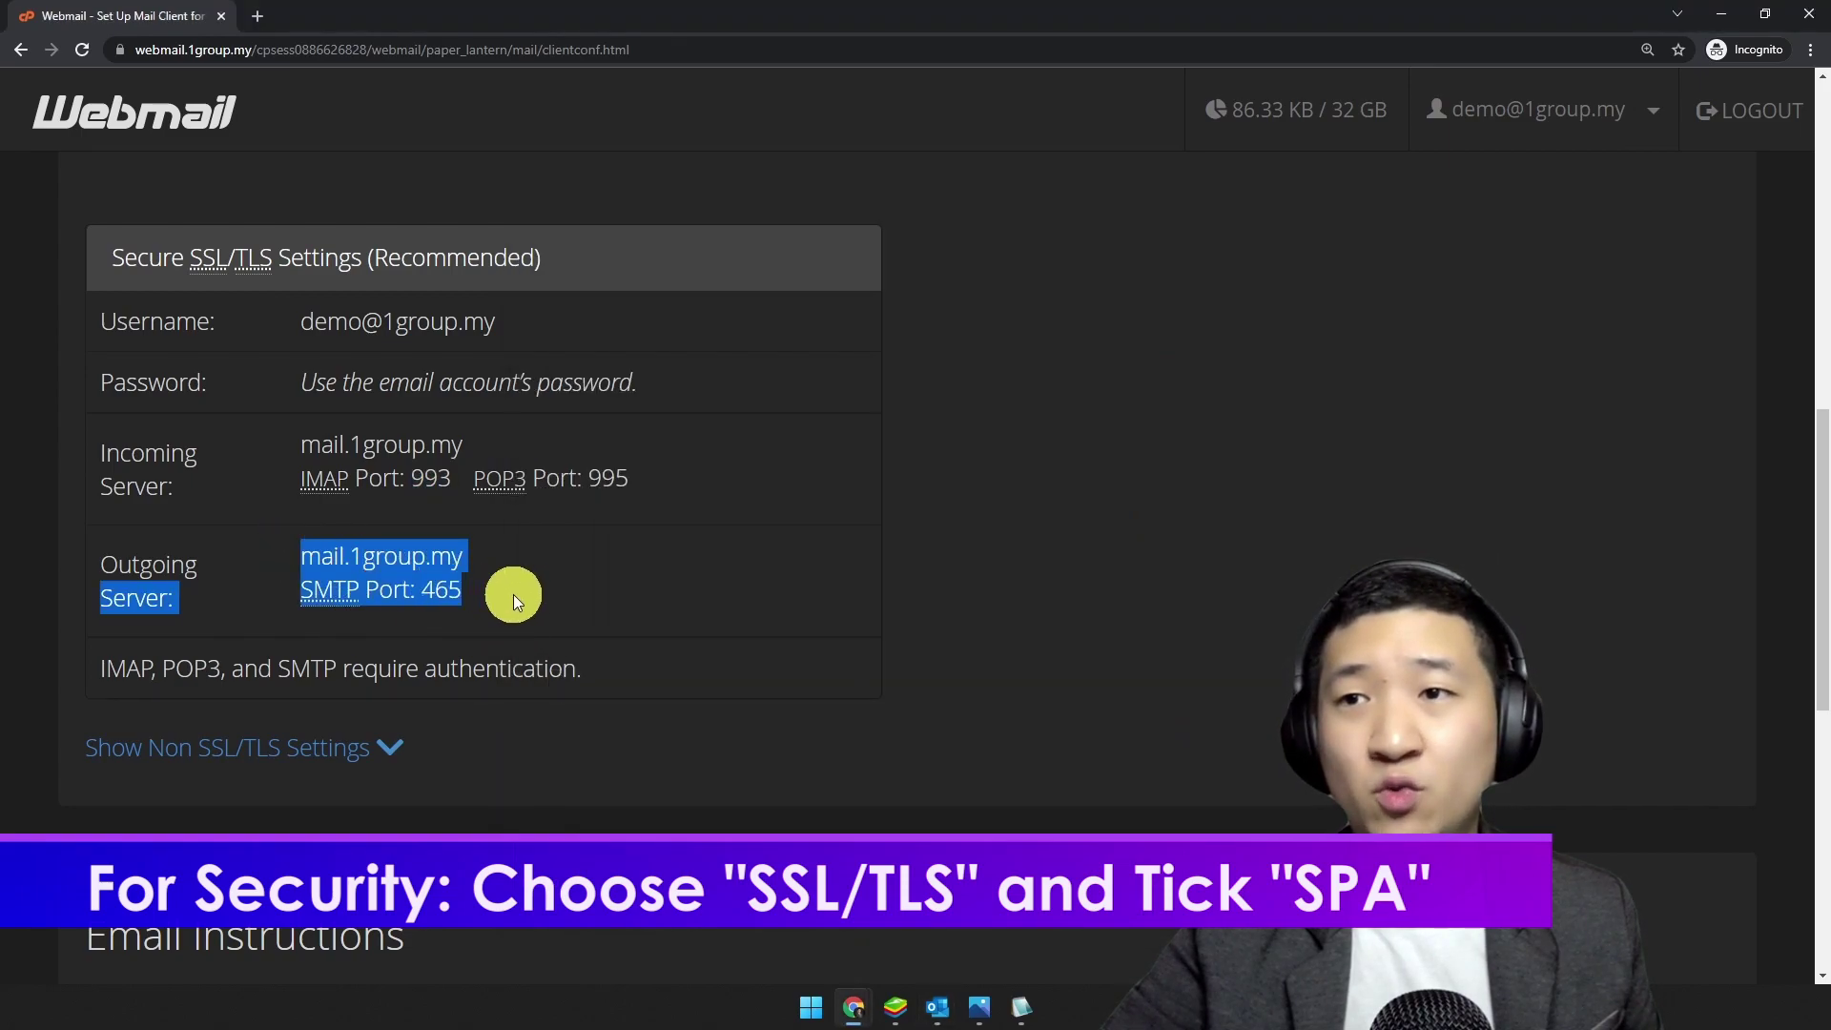
double_click(455, 594)
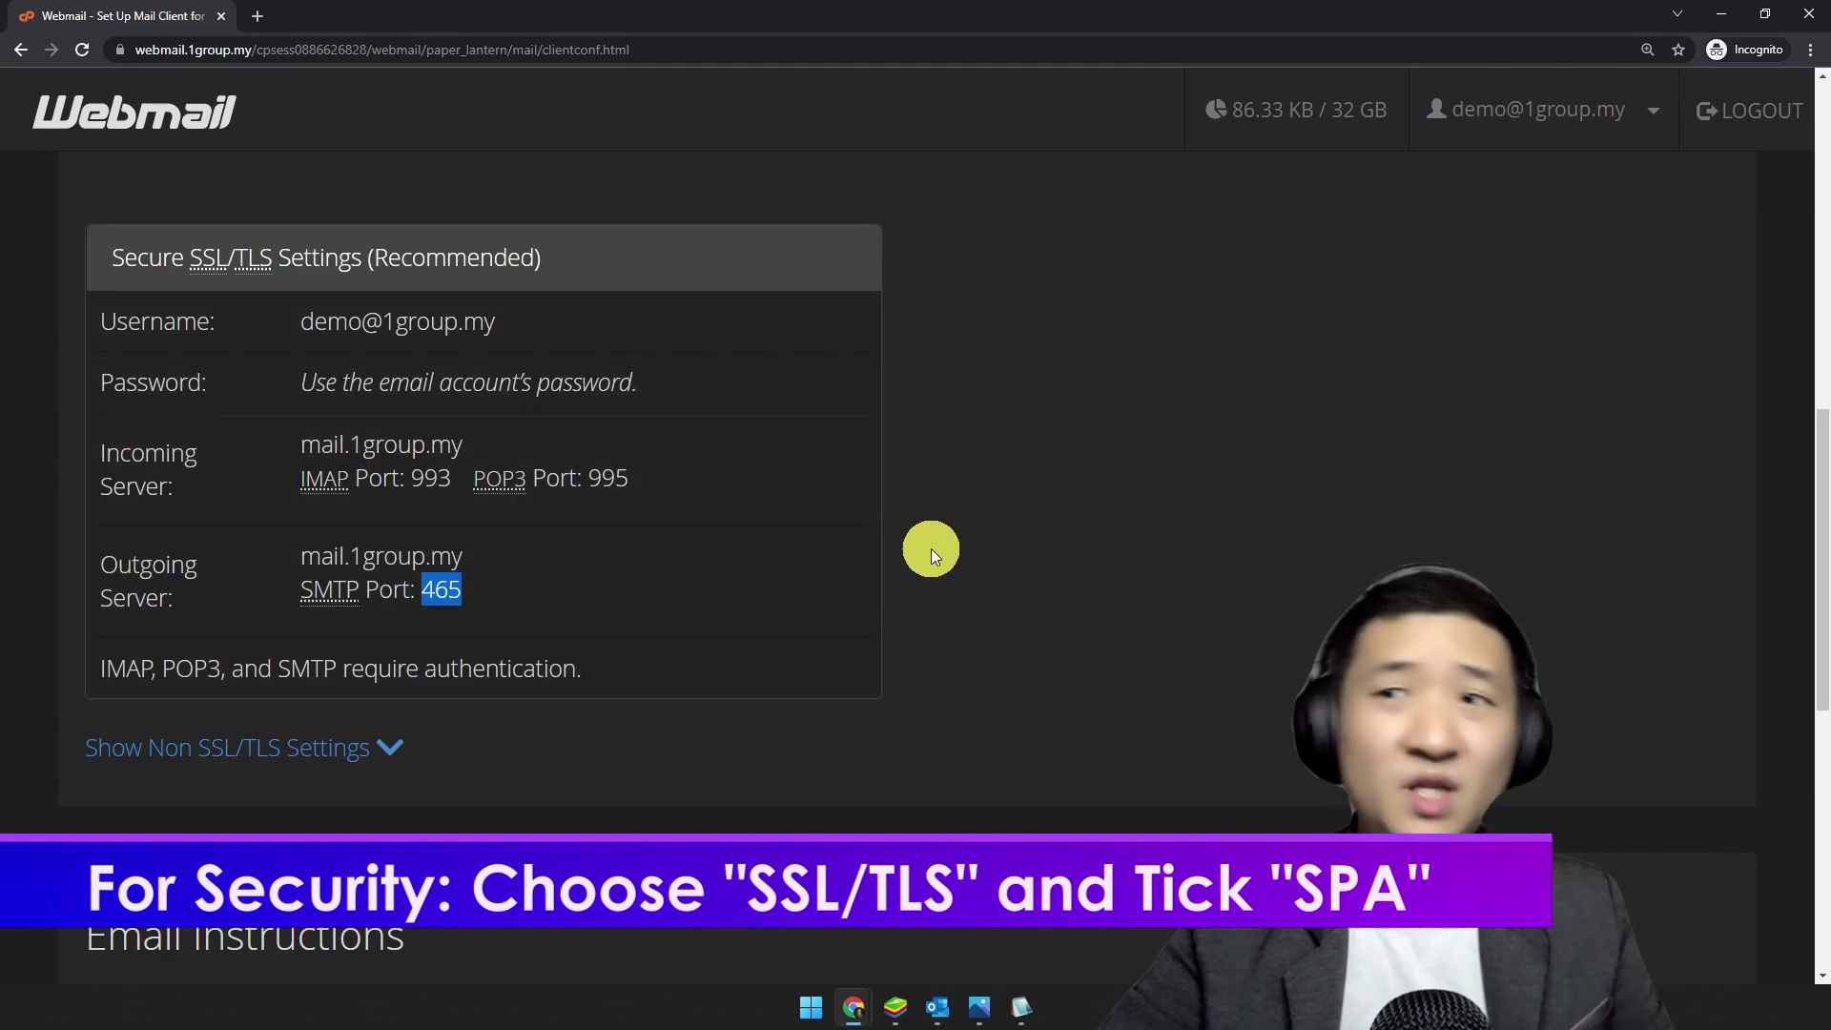
Step: Give outgoing mail port 465, SSL/TLS encryption and SPA logon, then continue to the password page
left_click(937, 1007)
double_click(1121, 520)
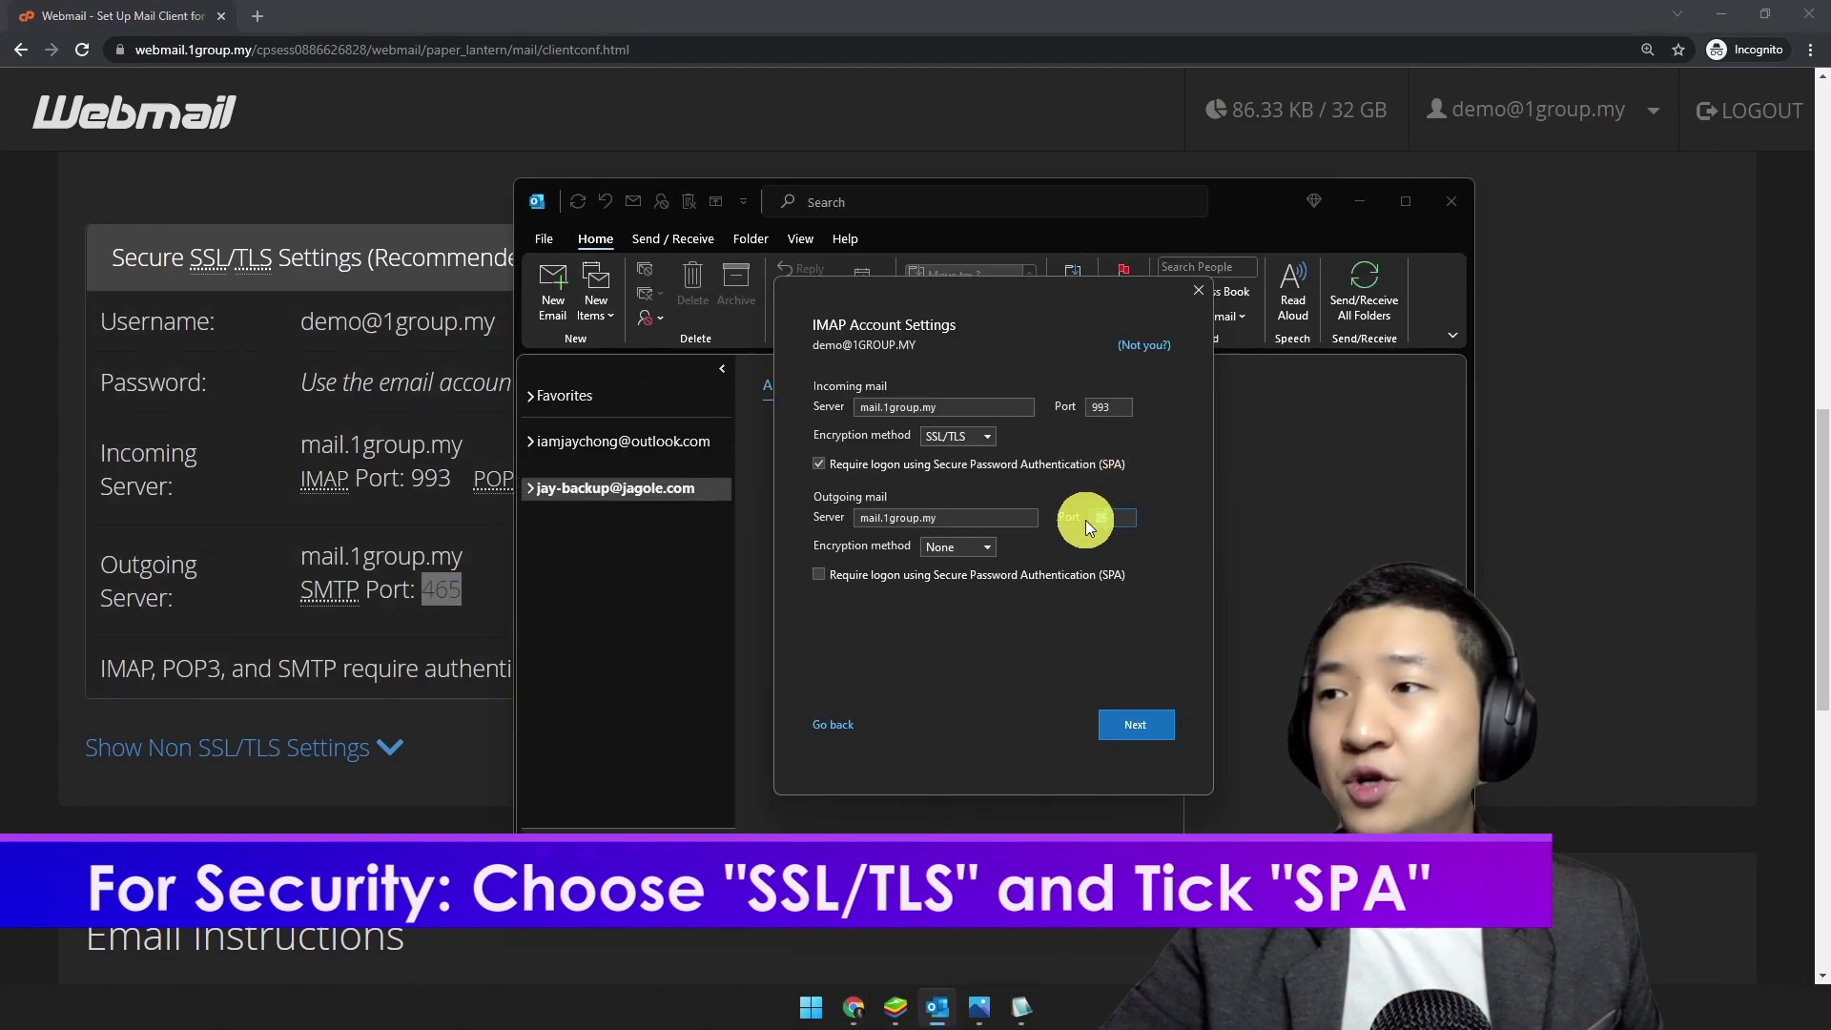
type("465")
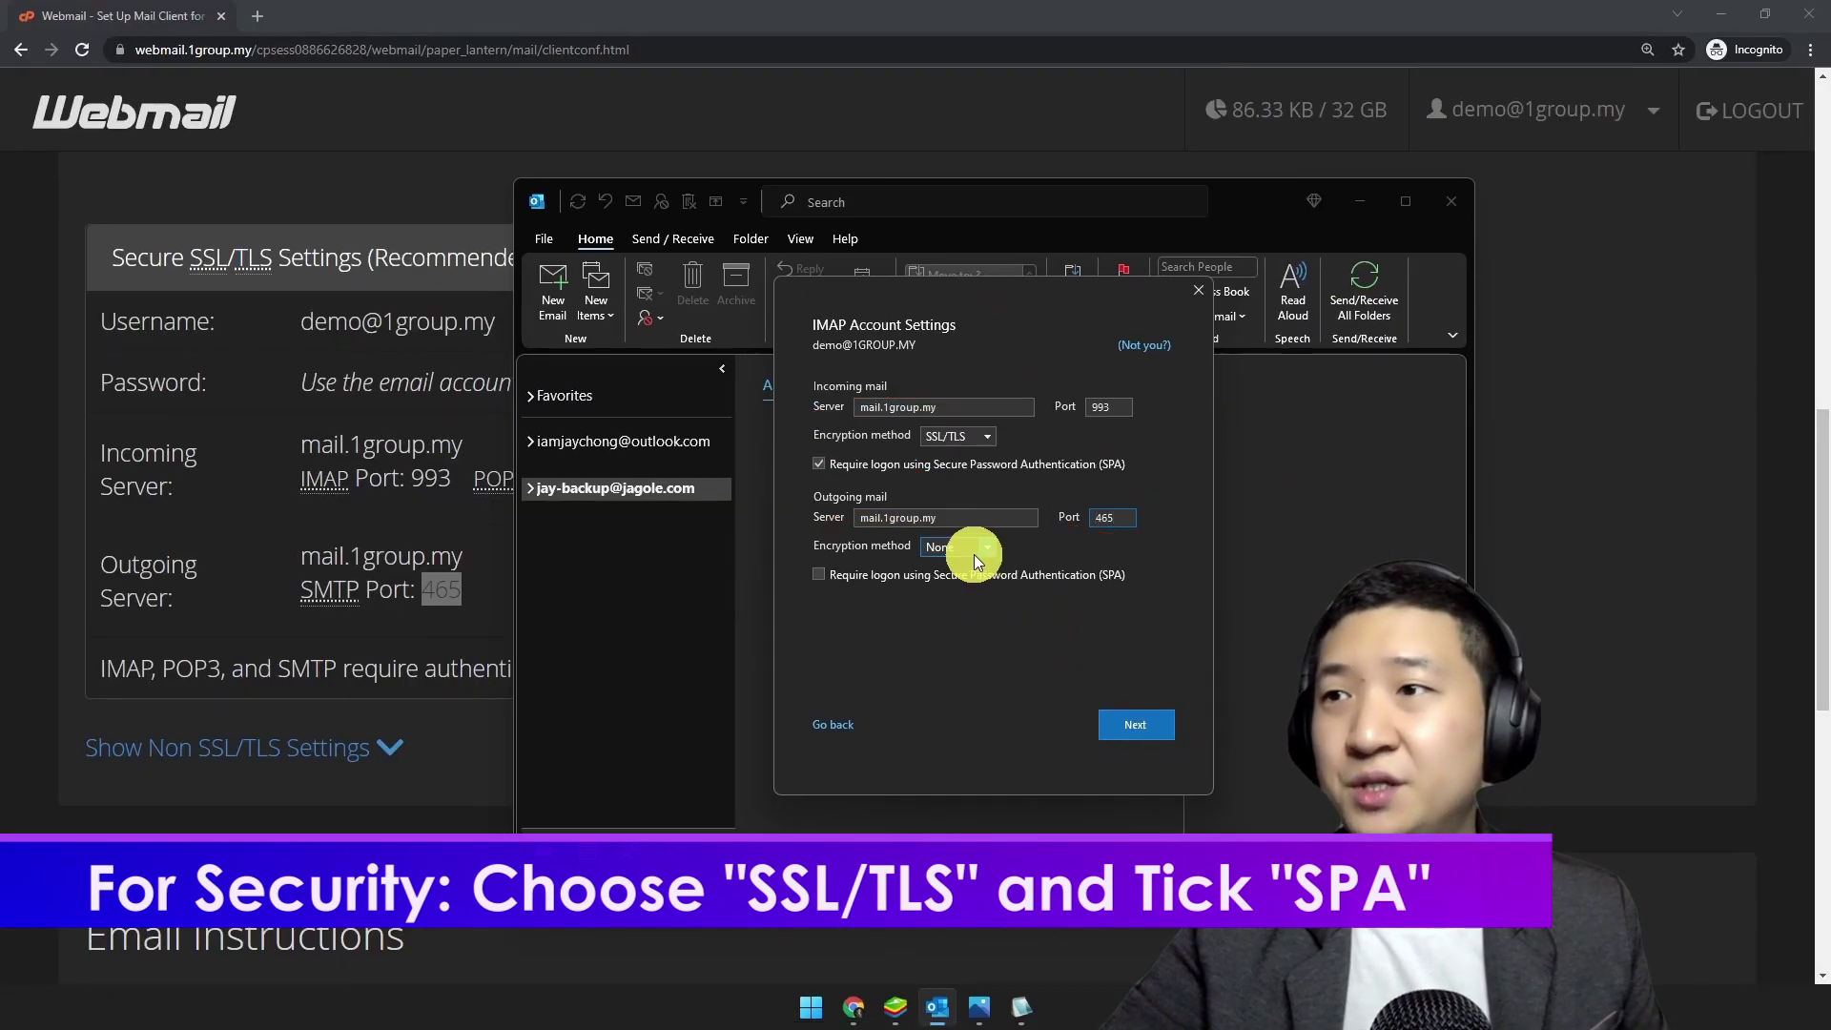
left_click(810, 404)
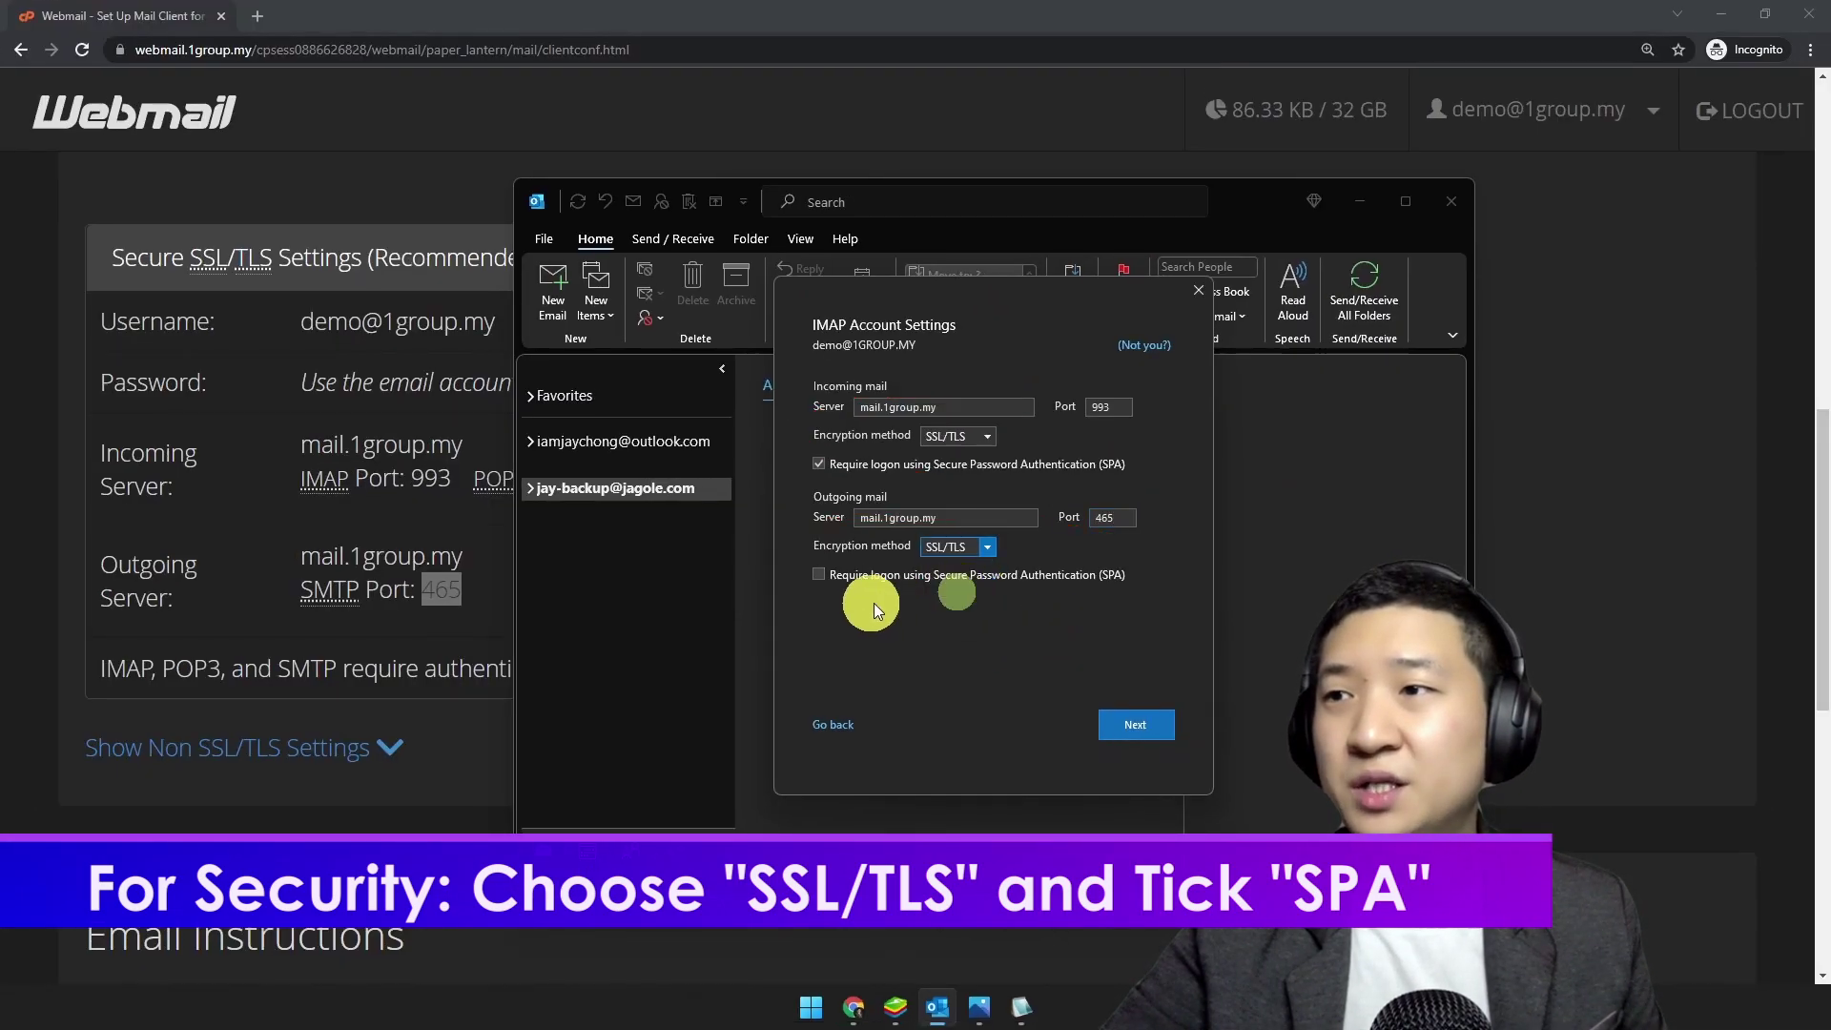
left_click(854, 578)
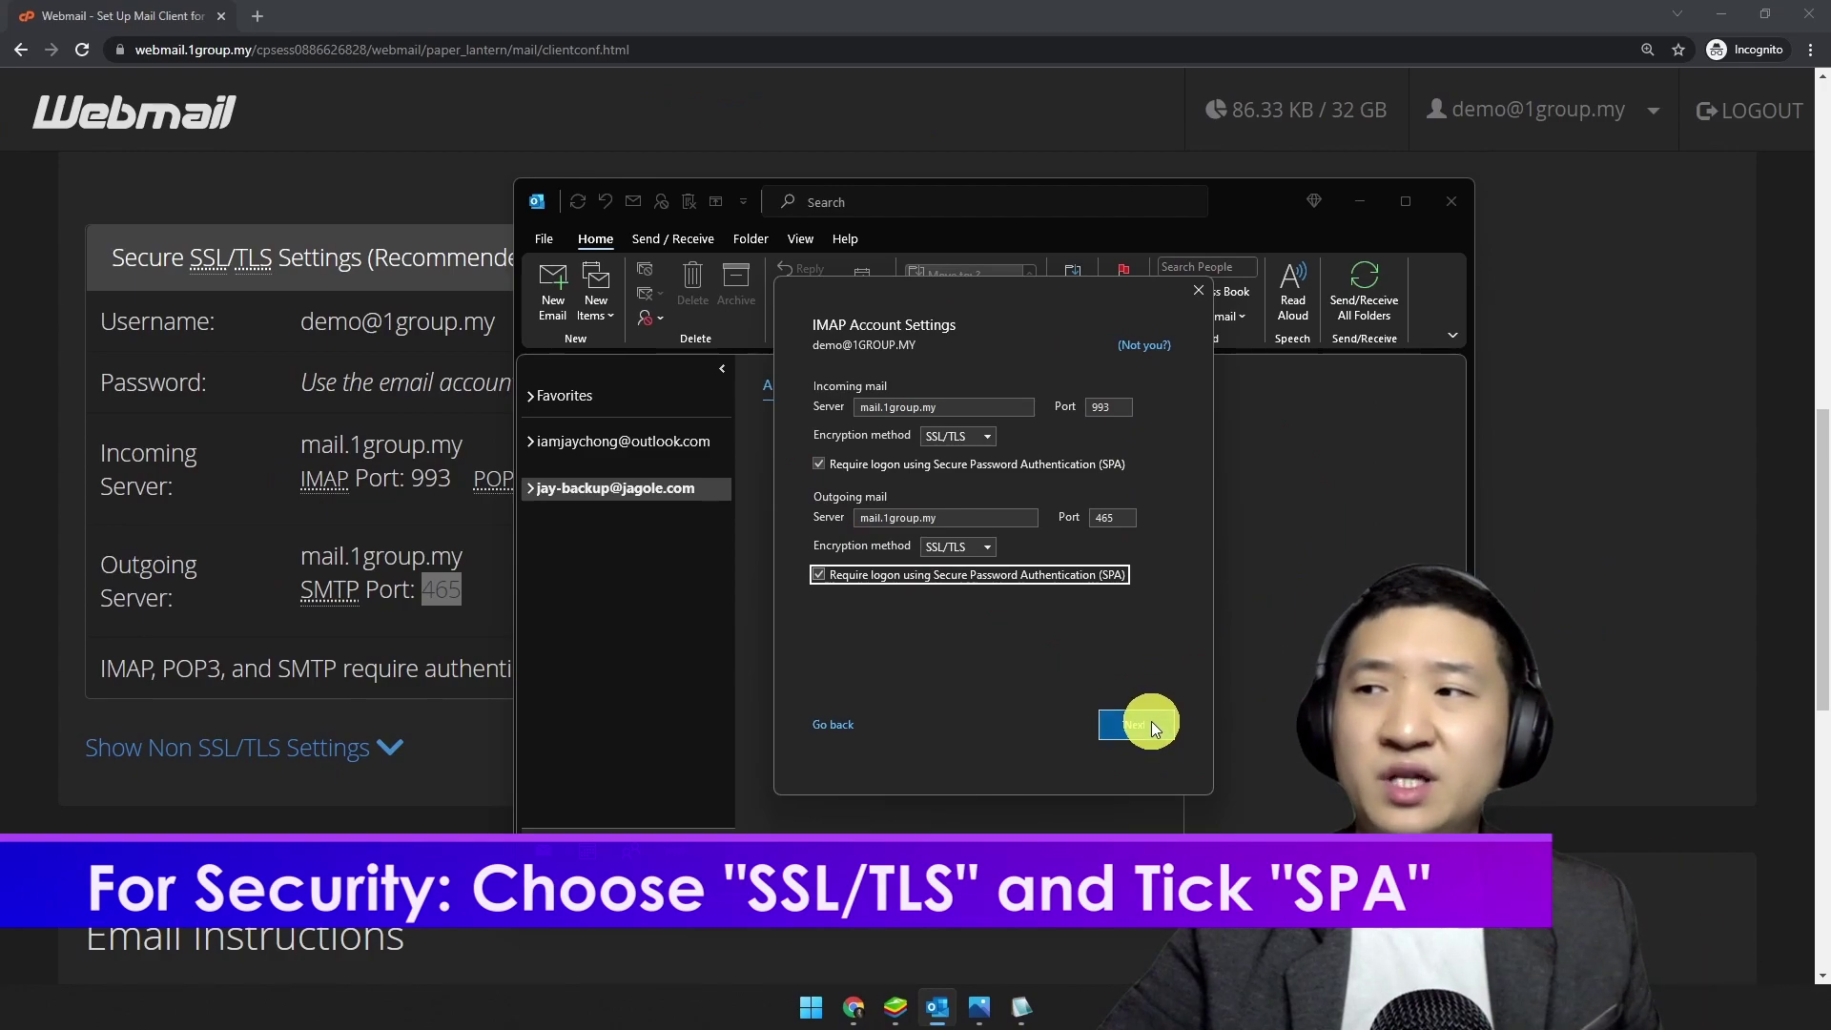
left_click(708, 822)
key("ctrl+2")
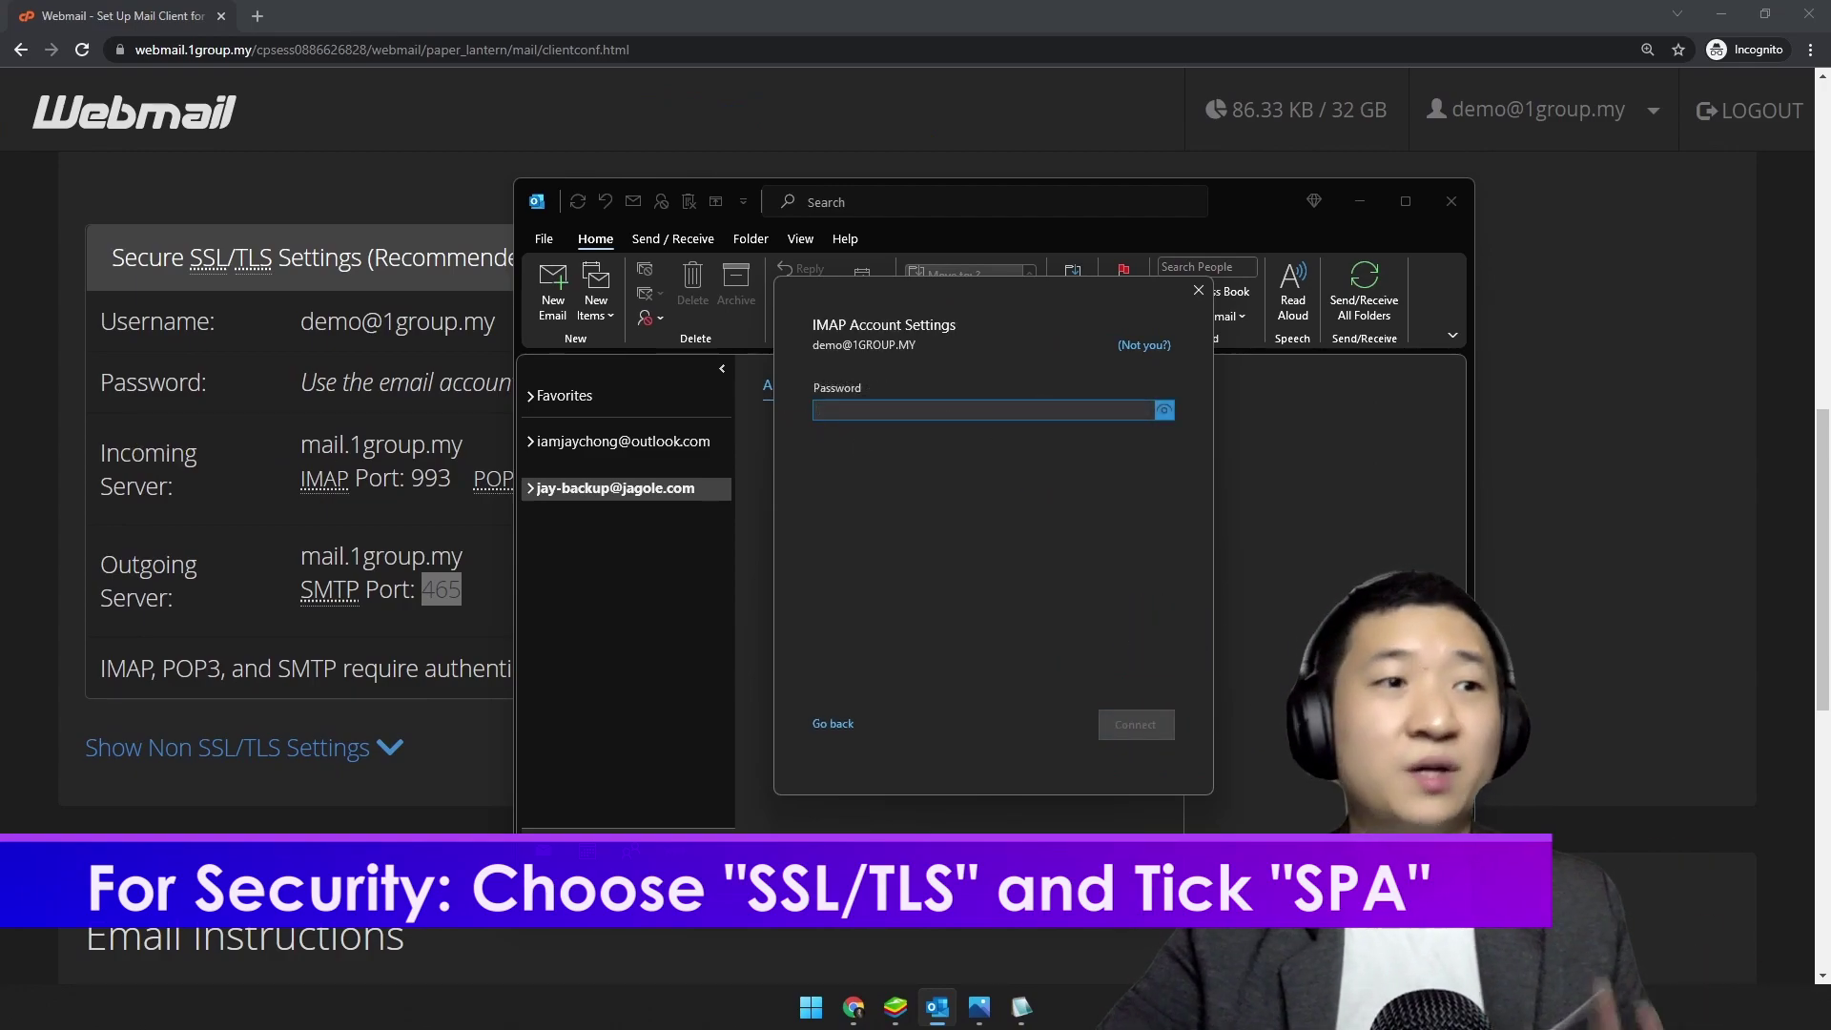
Step: Enter the account password, connect, and dismiss the account-added confirmation
left_click(871, 409)
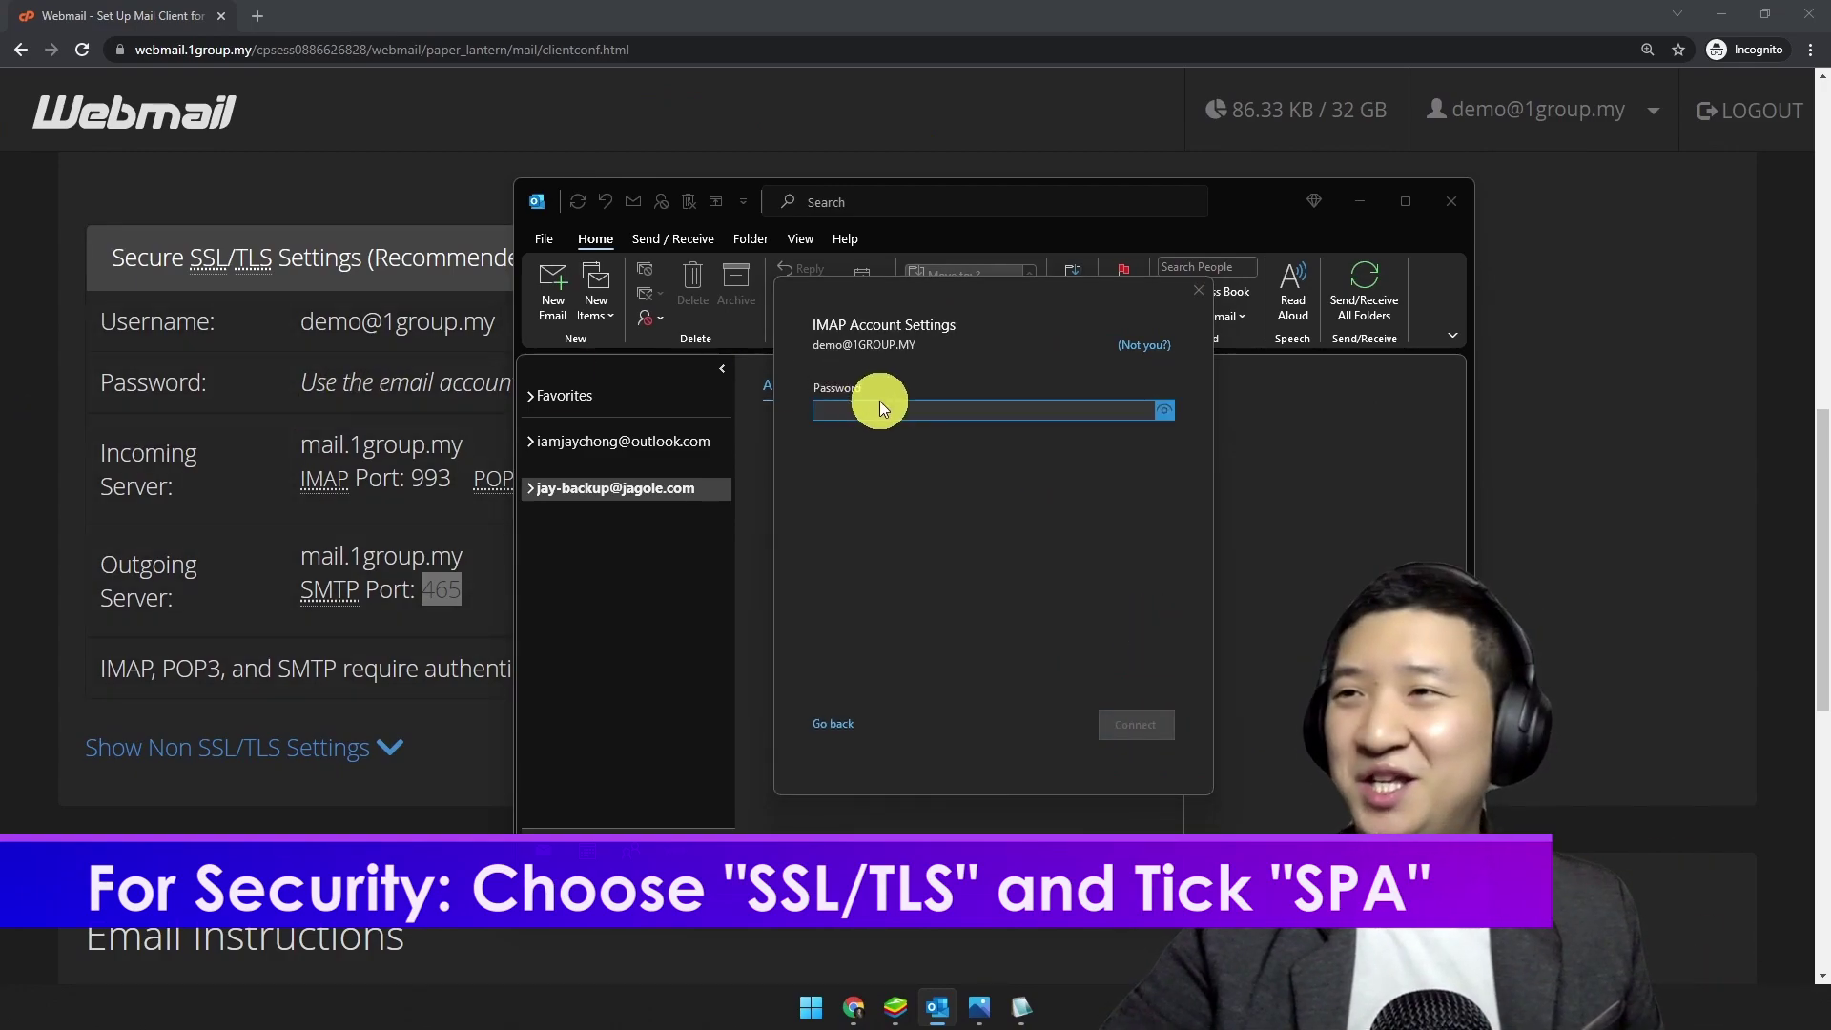
key("ctrl+v")
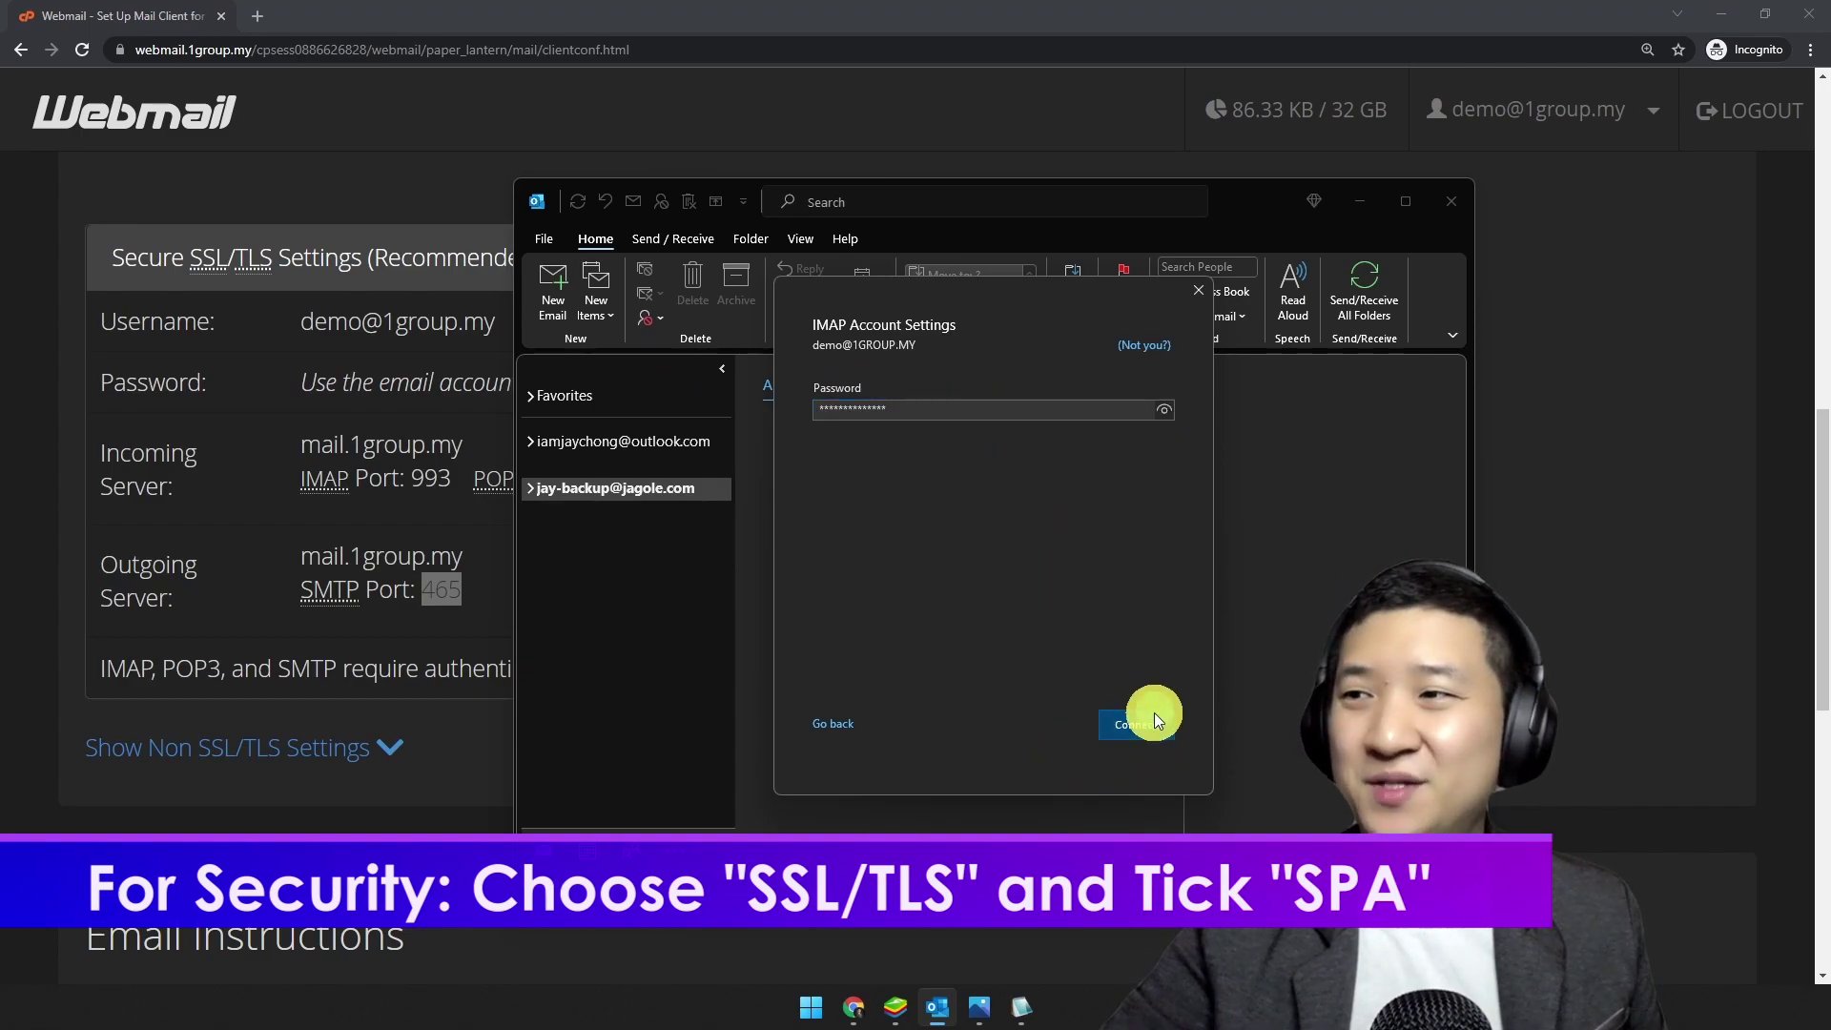
left_click(1152, 717)
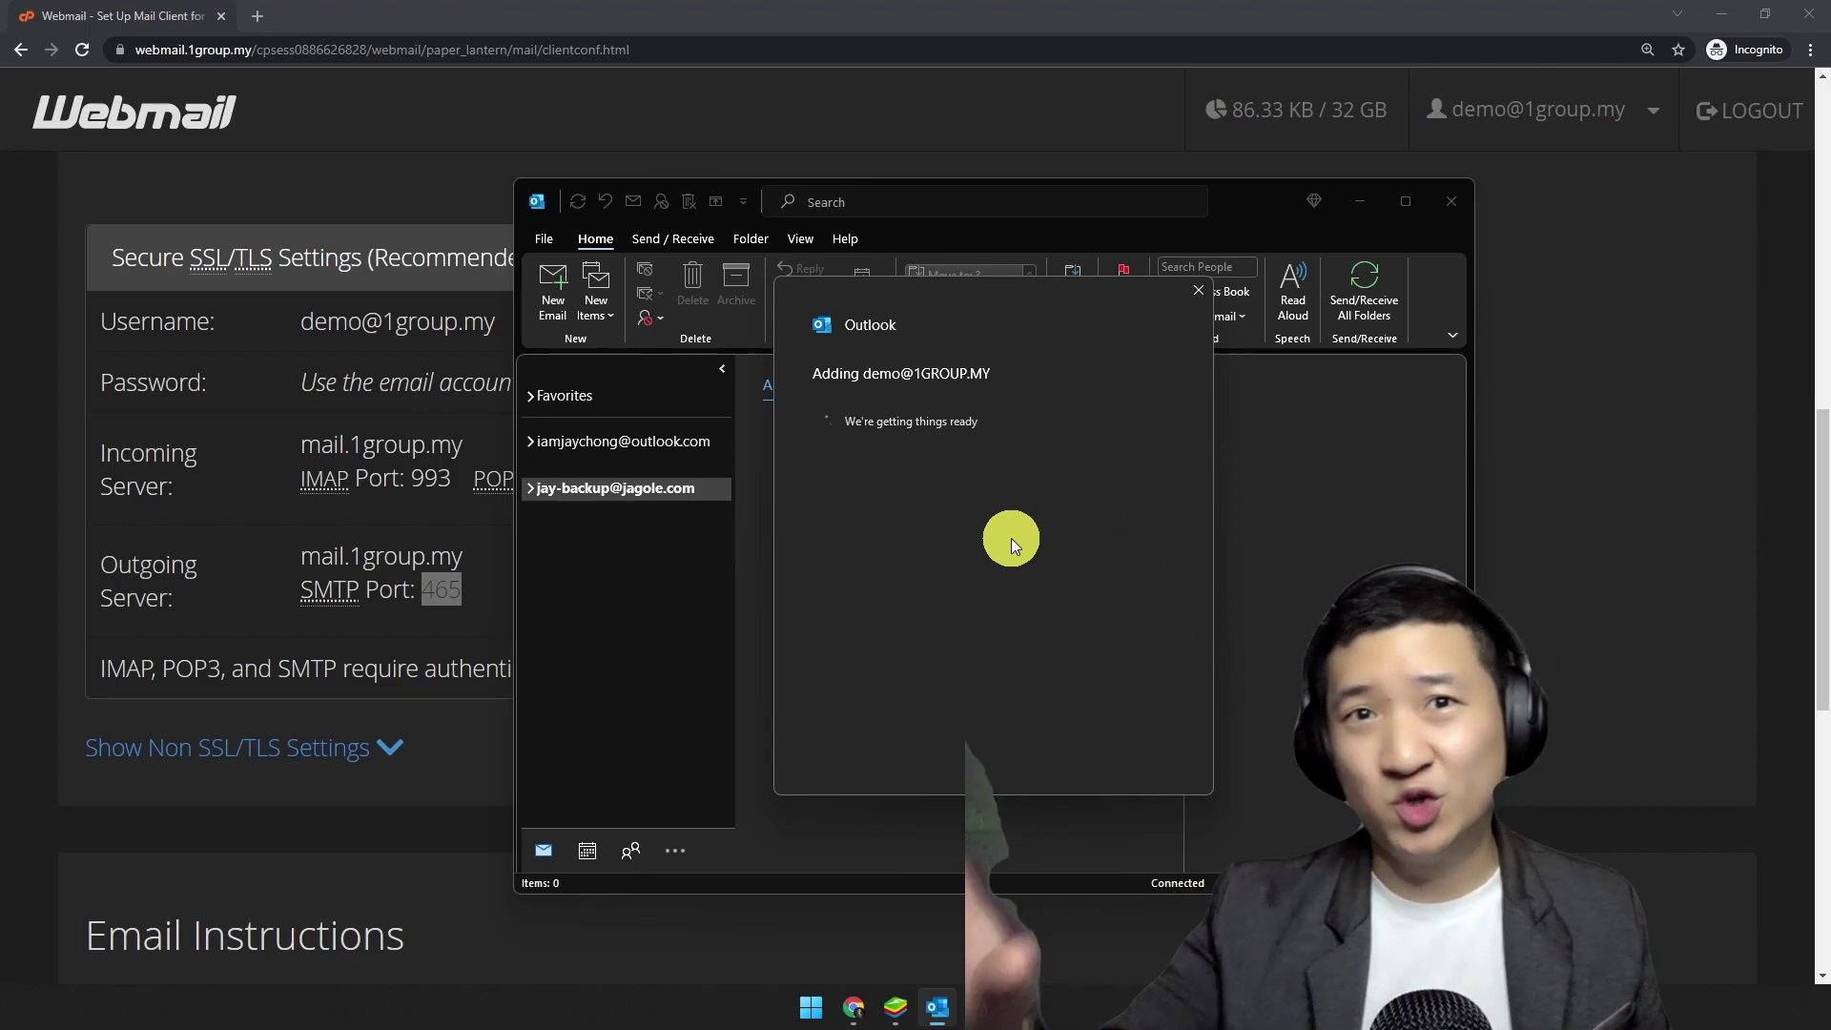
left_click(1009, 742)
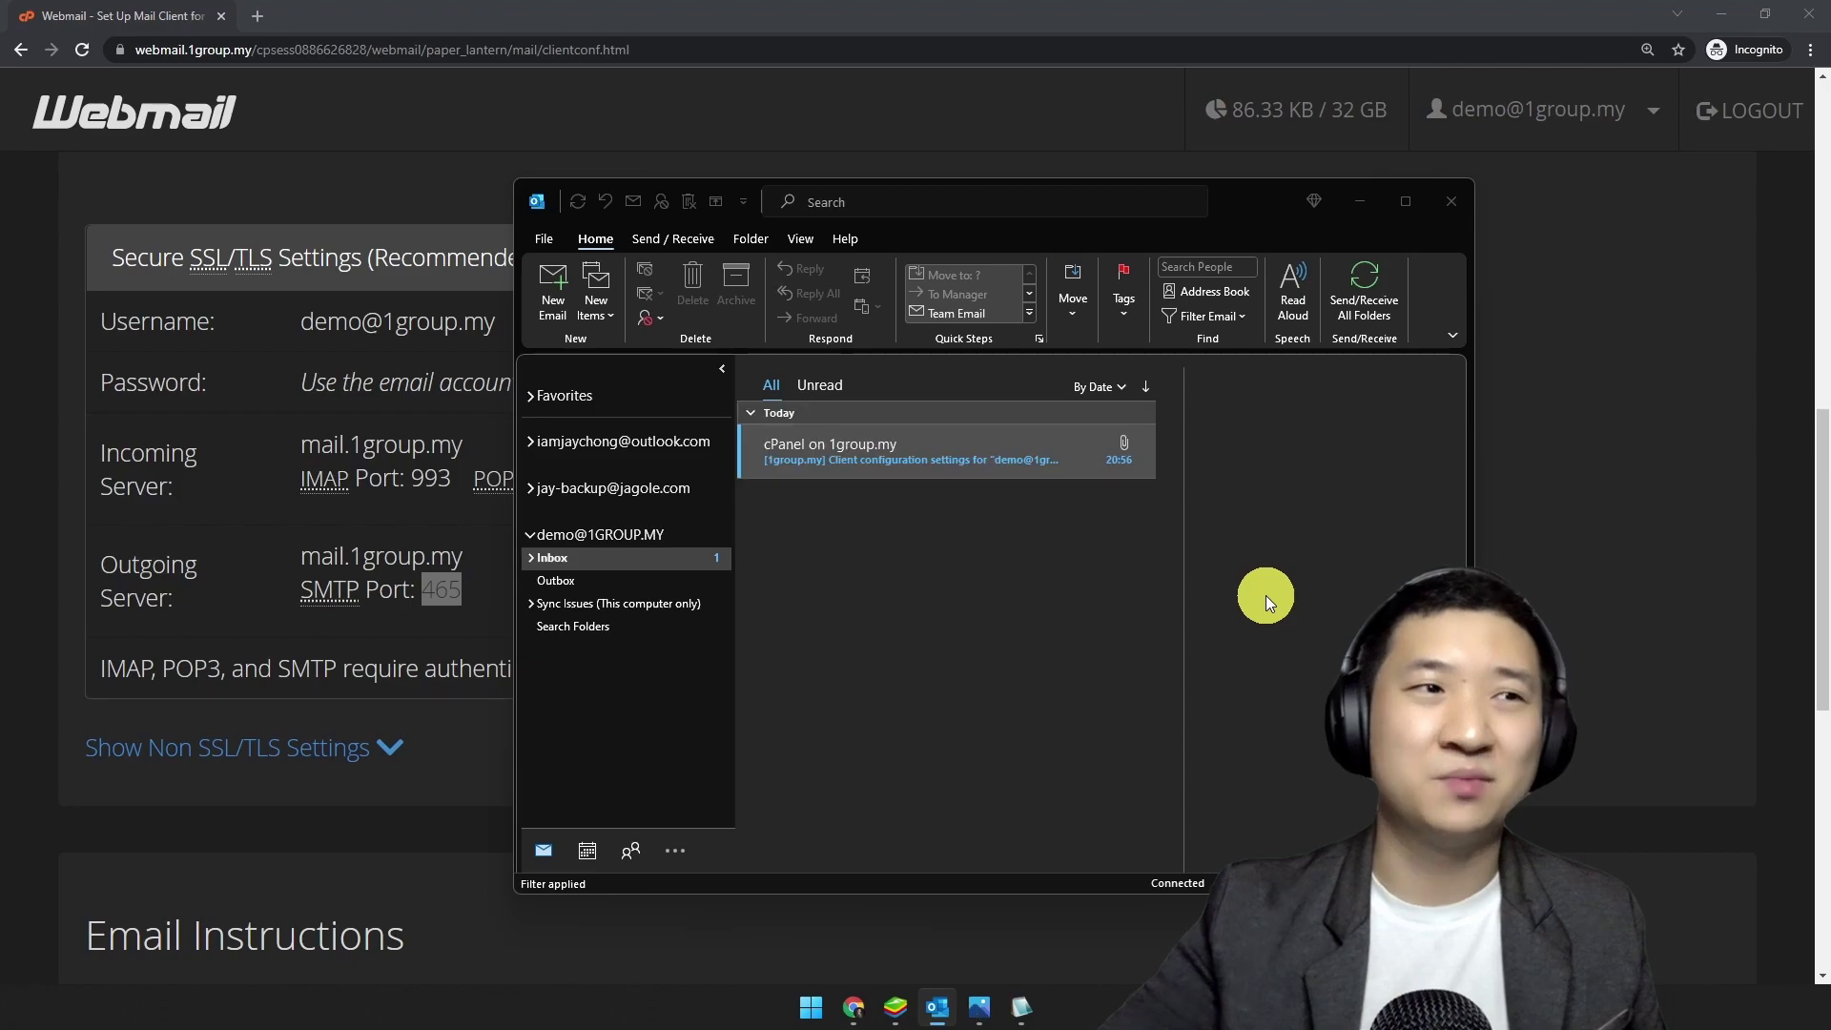
Step: Maximize Outlook to review the test messages in the new Inbox, then minimize it
left_click(1406, 212)
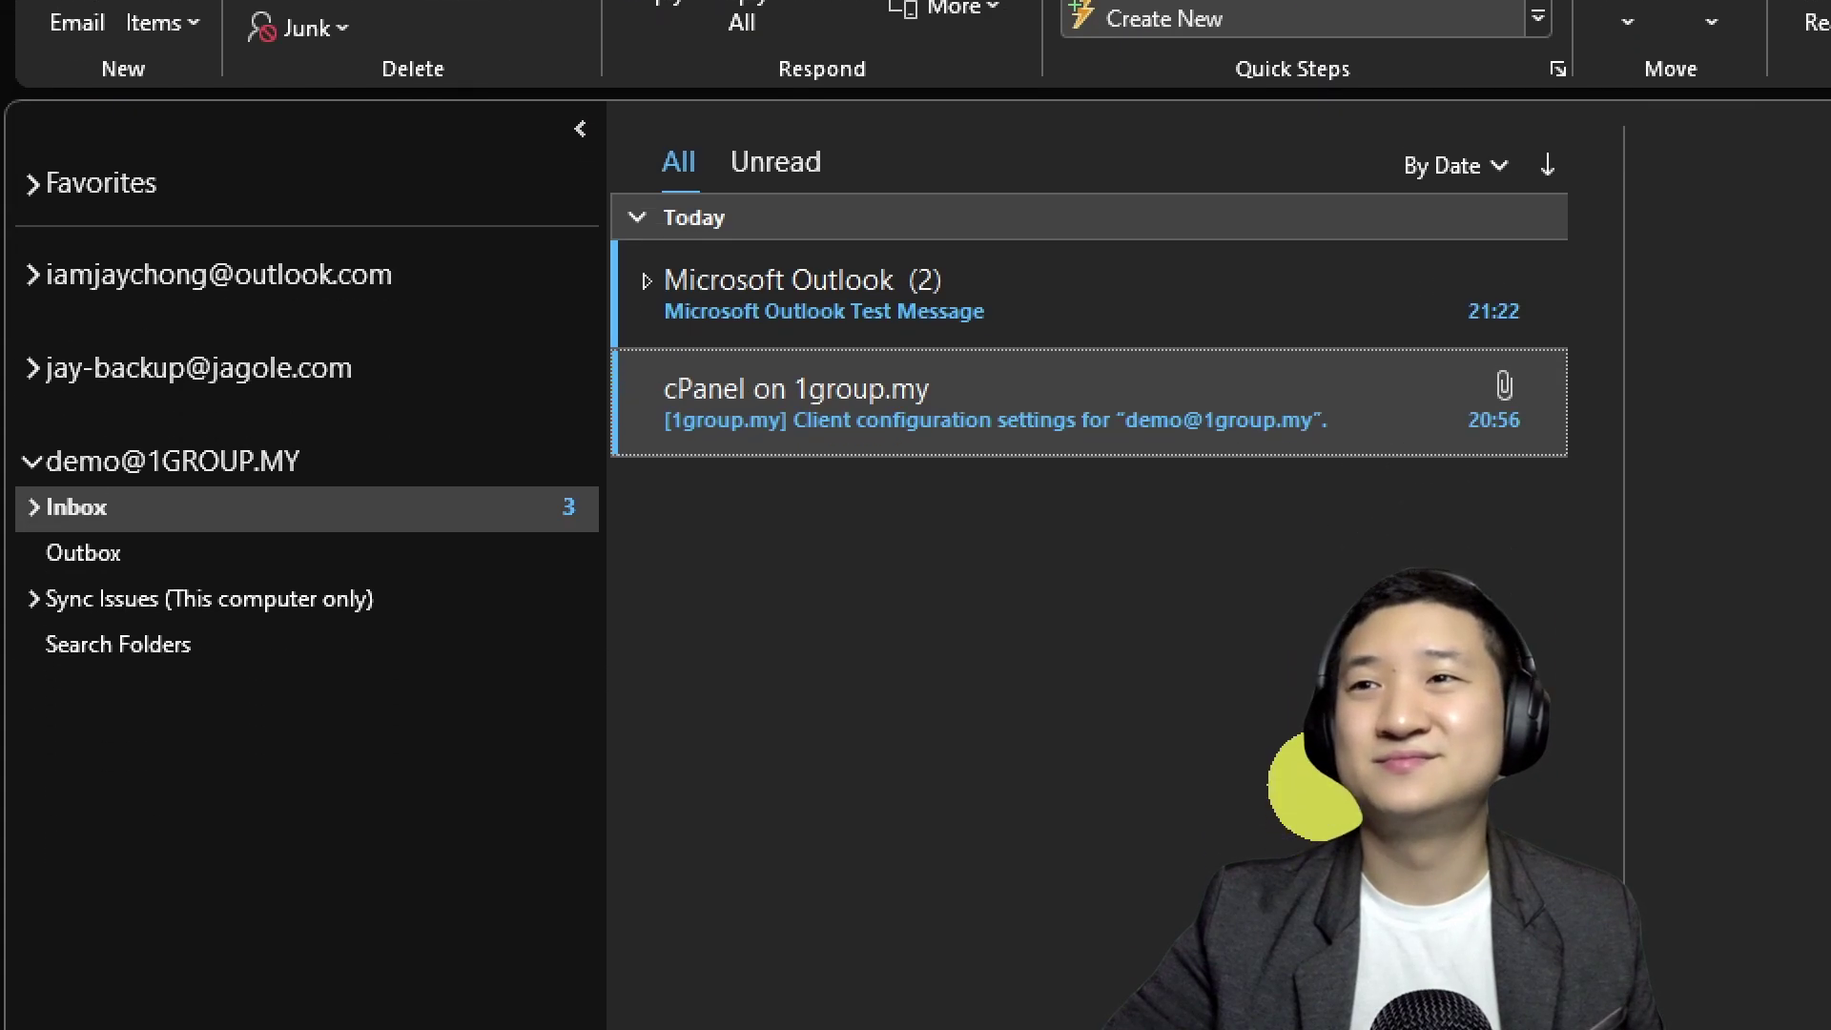
mouse_move(1610, 269)
left_mouse_down()
mouse_move(5, 229)
mouse_move(1747, 231)
left_mouse_up()
left_click_drag(350, 452, 5, 380)
left_click_drag(9, 488, 505, 545)
mouse_move(1526, 255)
left_mouse_down()
mouse_move(1159, 529)
mouse_move(1445, 203)
left_mouse_up()
key("Escape")
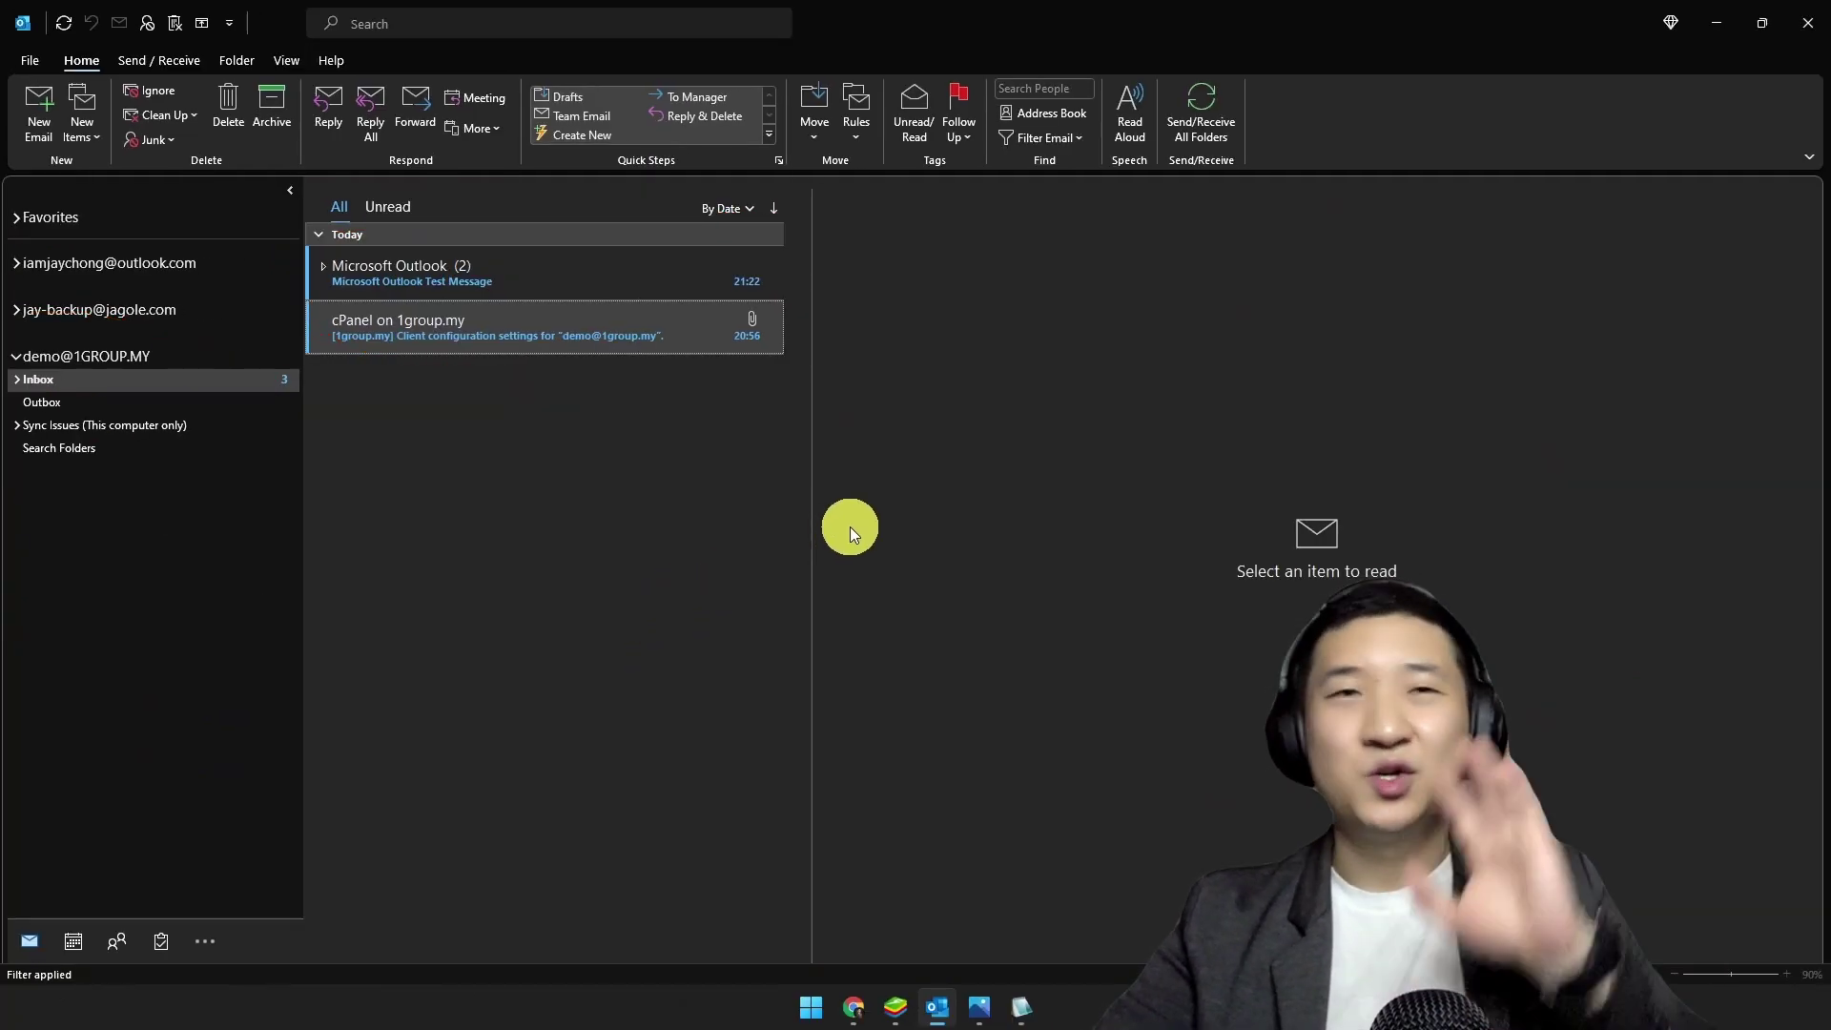
left_click(1716, 32)
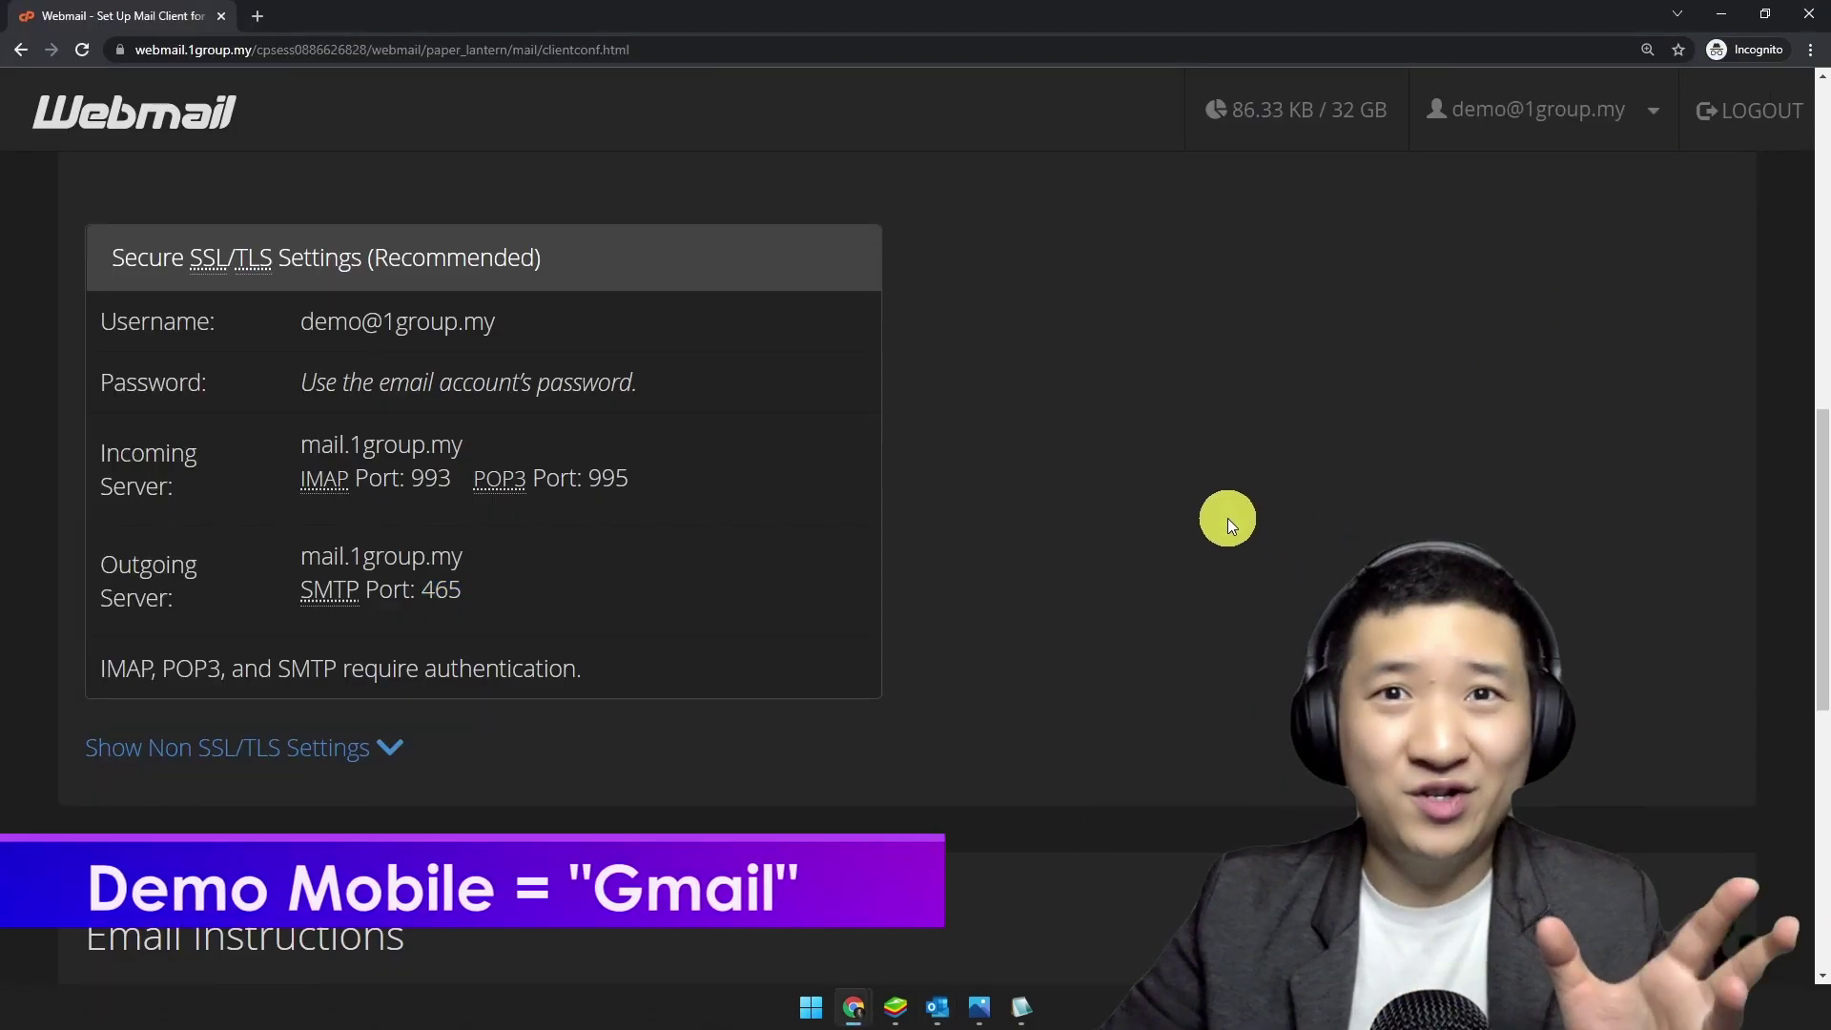
Step: Switch to the BlueStacks Android emulator's home screen
left_click(895, 1007)
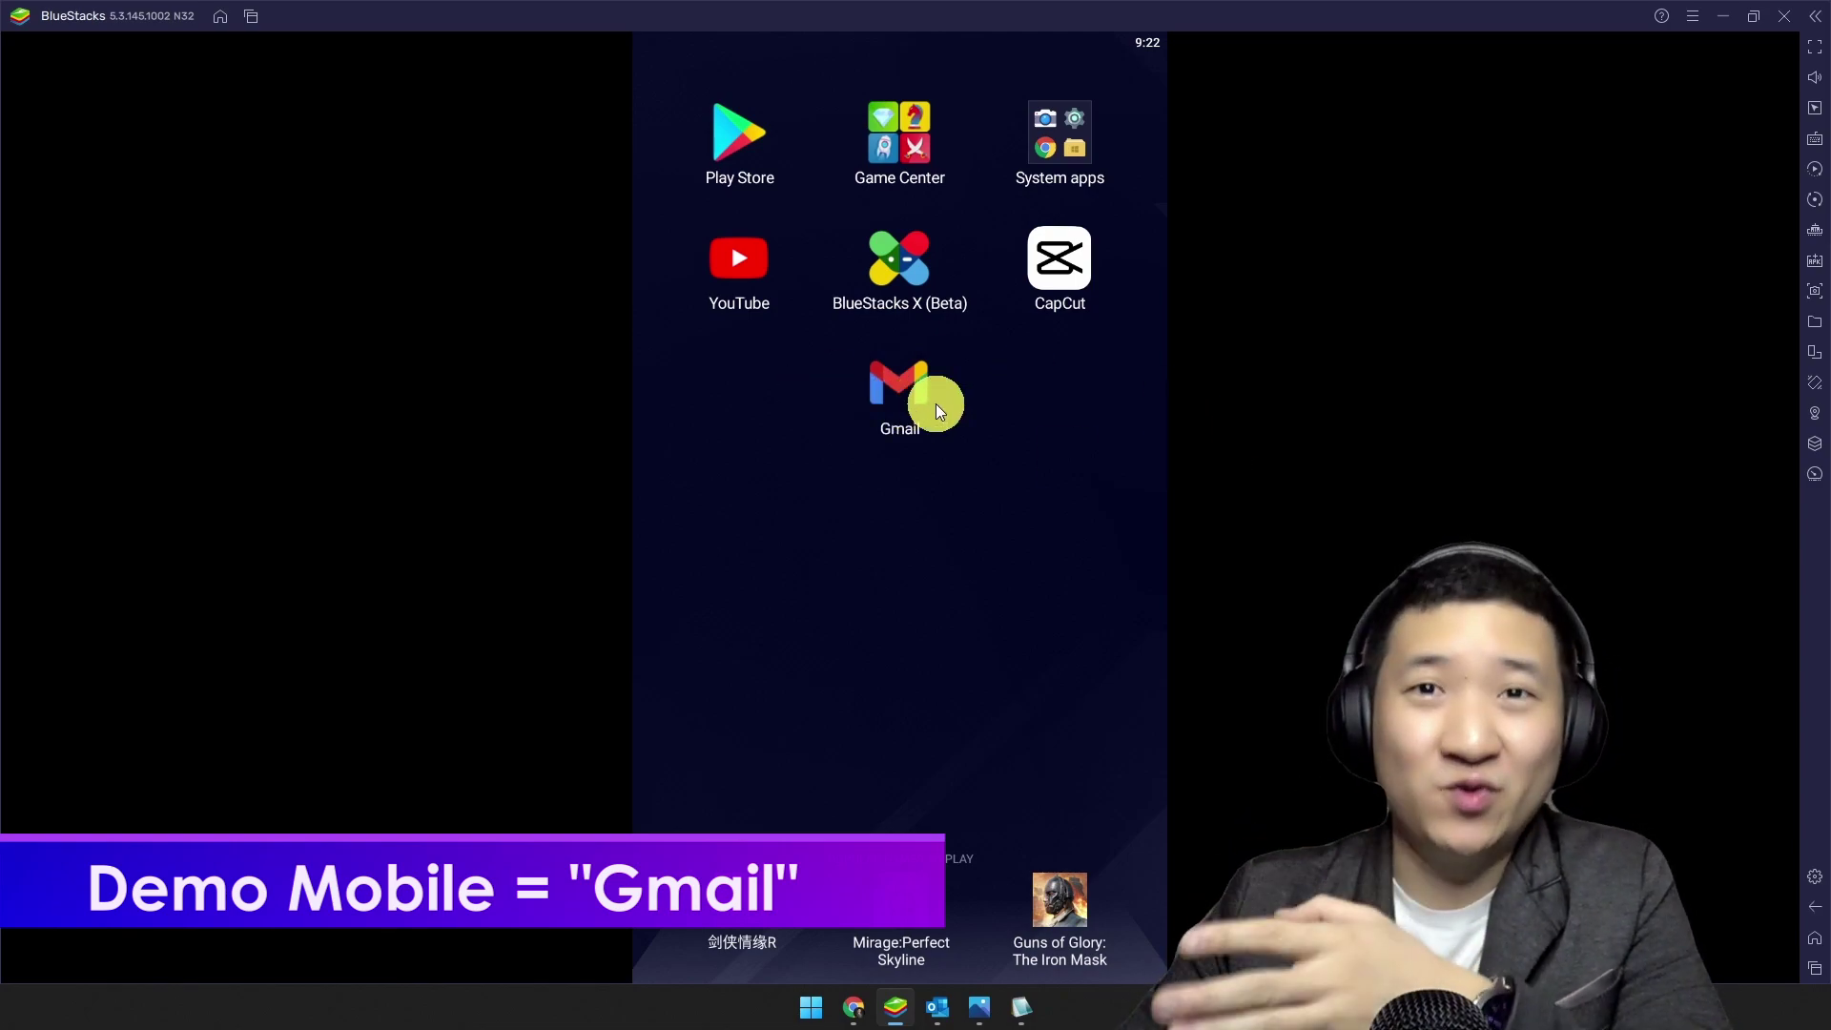
Step: In the Gmail app, add another email account and choose the Other type
left_click(902, 419)
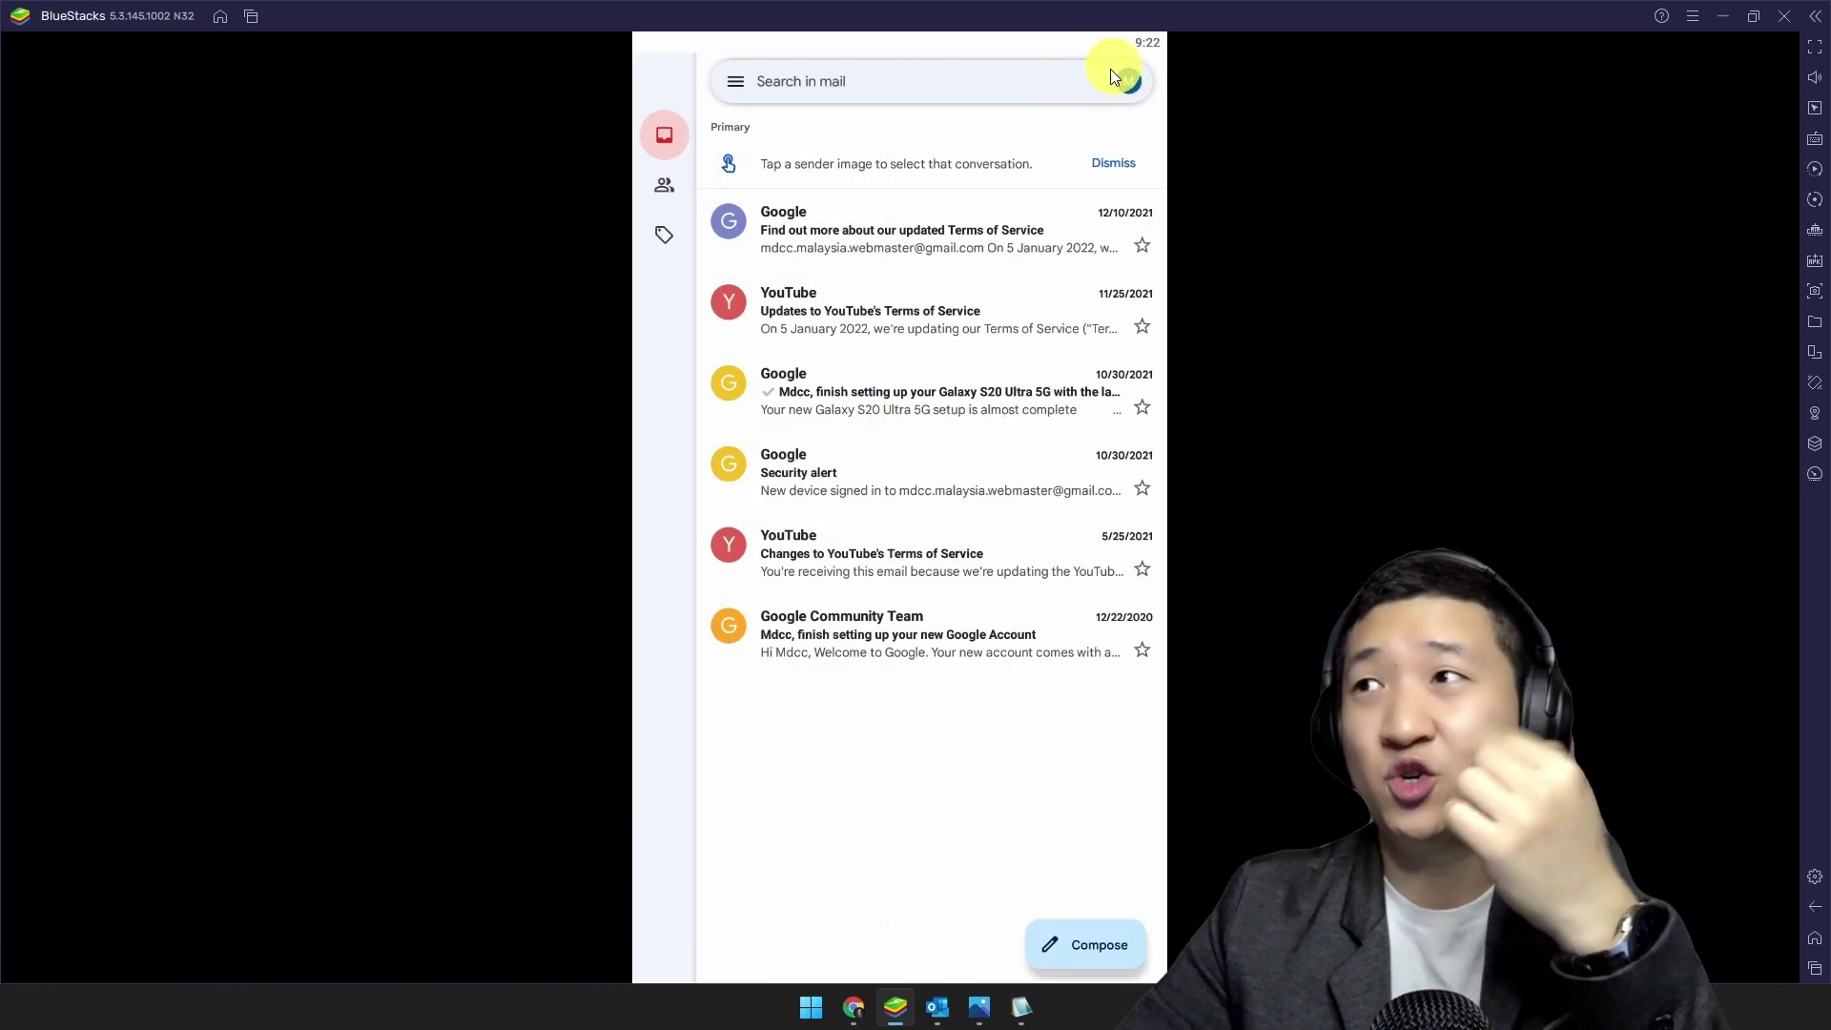
left_click(1136, 76)
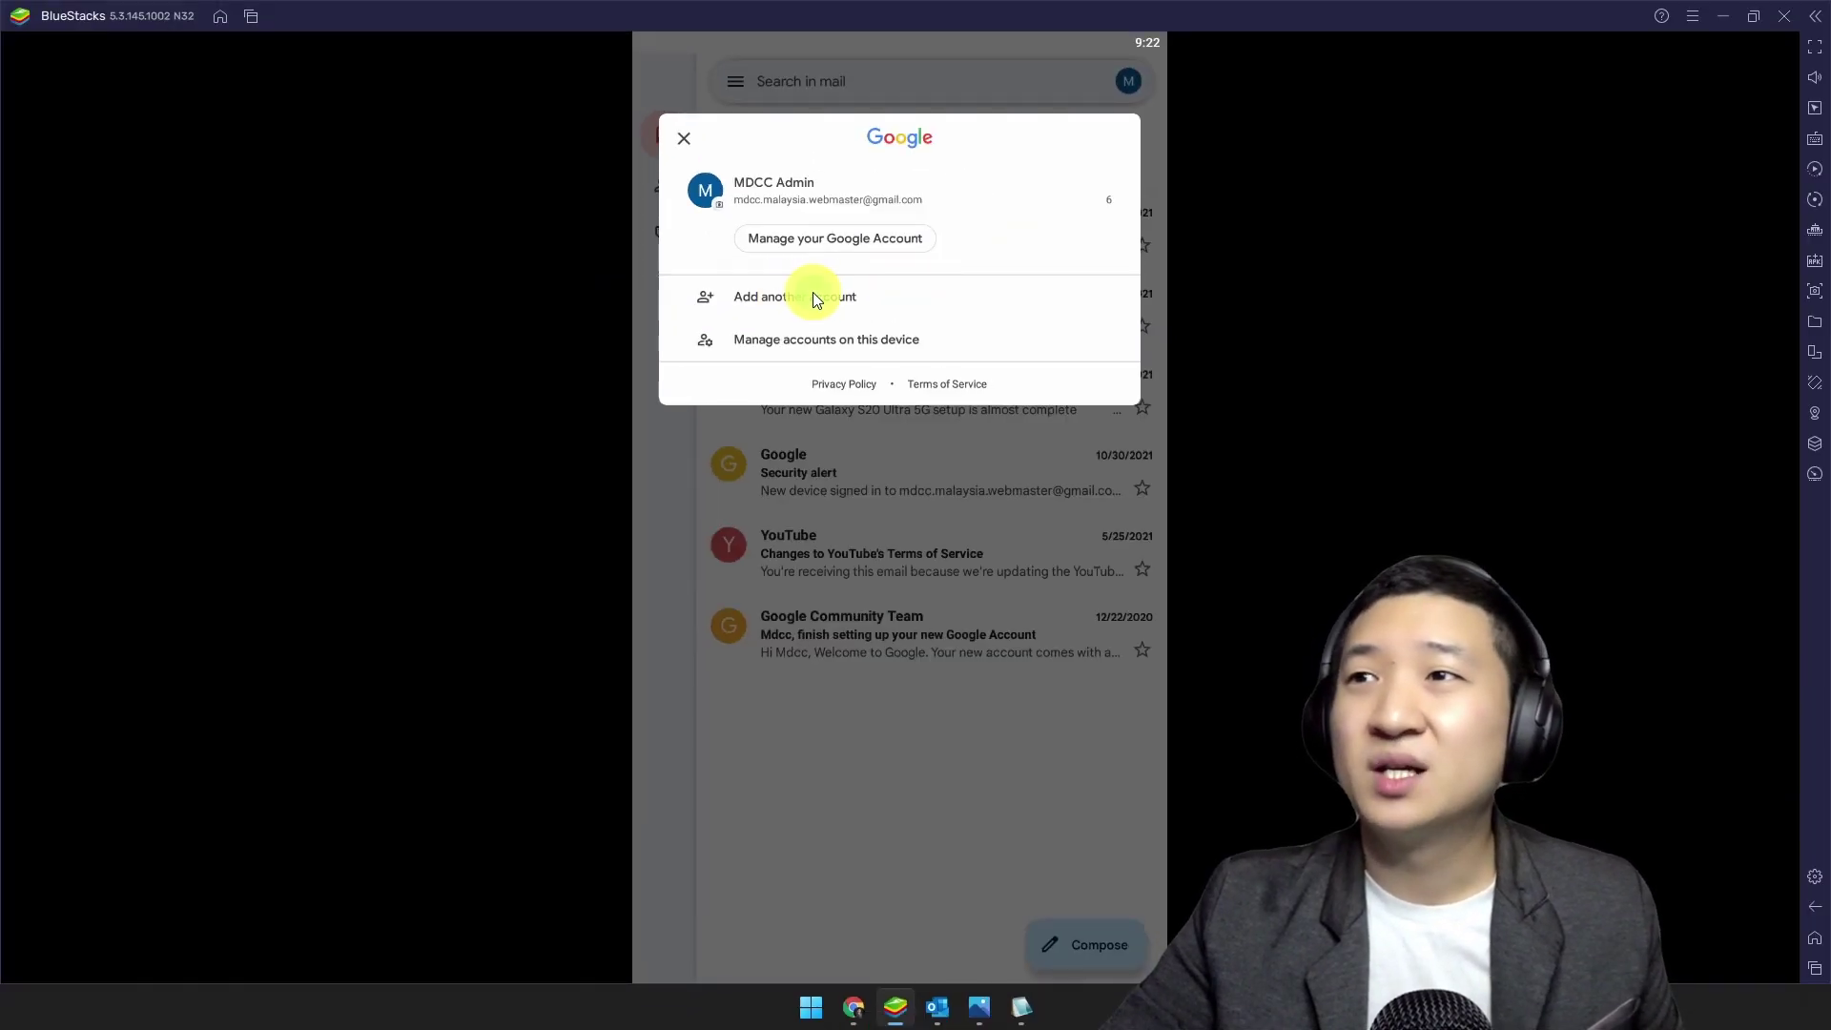
left_click(813, 296)
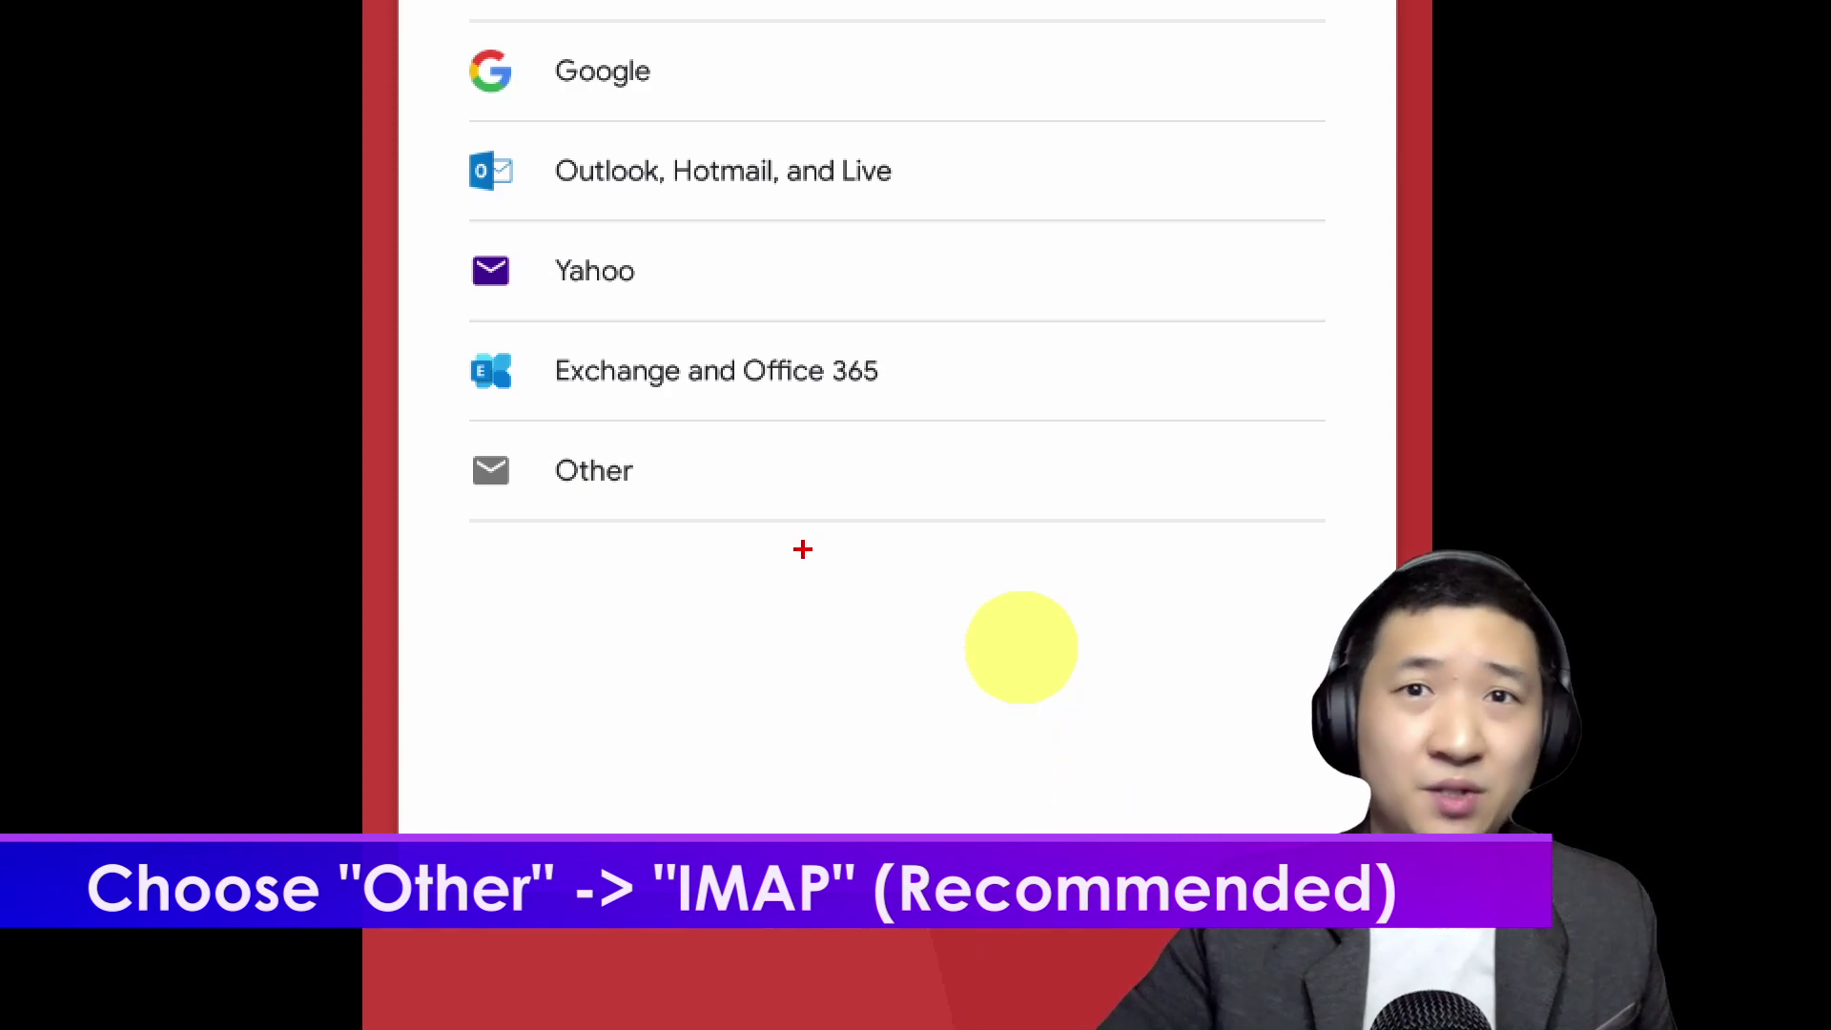
left_click_drag(725, 487, 598, 602)
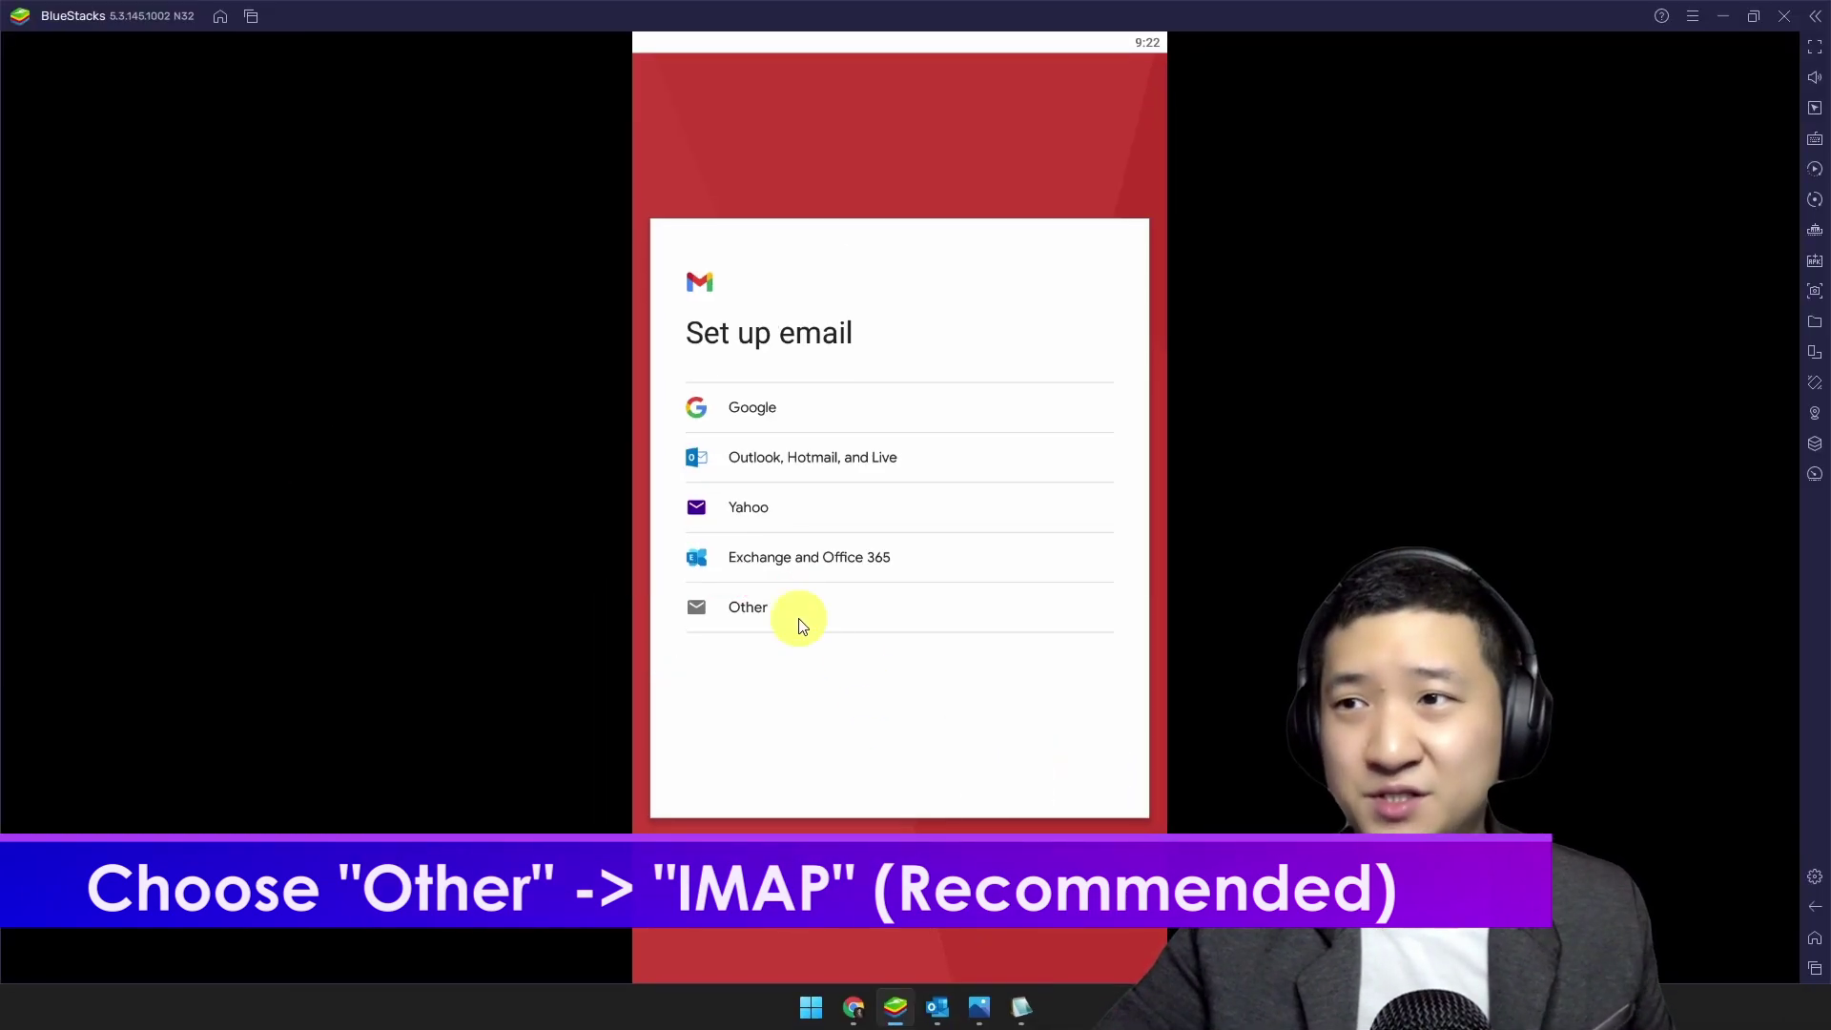
left_click(692, 493)
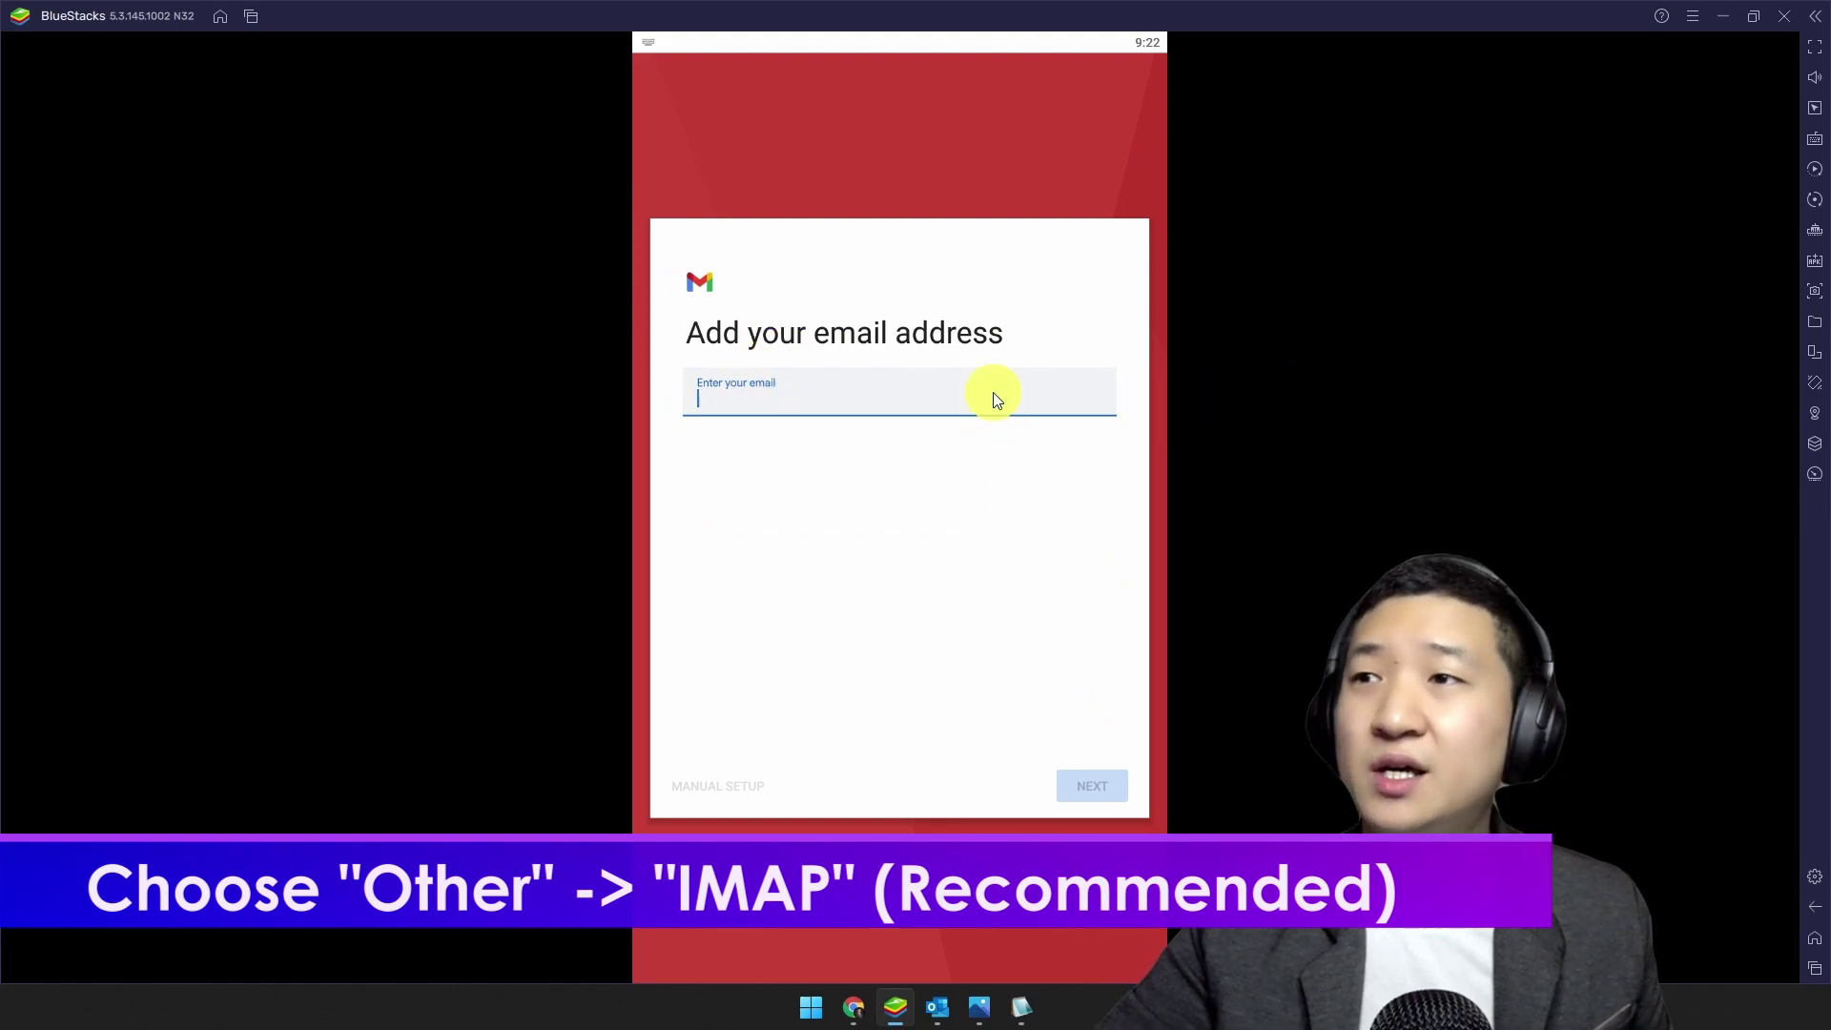
Step: Continue past the entered email address and choose Personal (IMAP) as the account type
left_click(1094, 782)
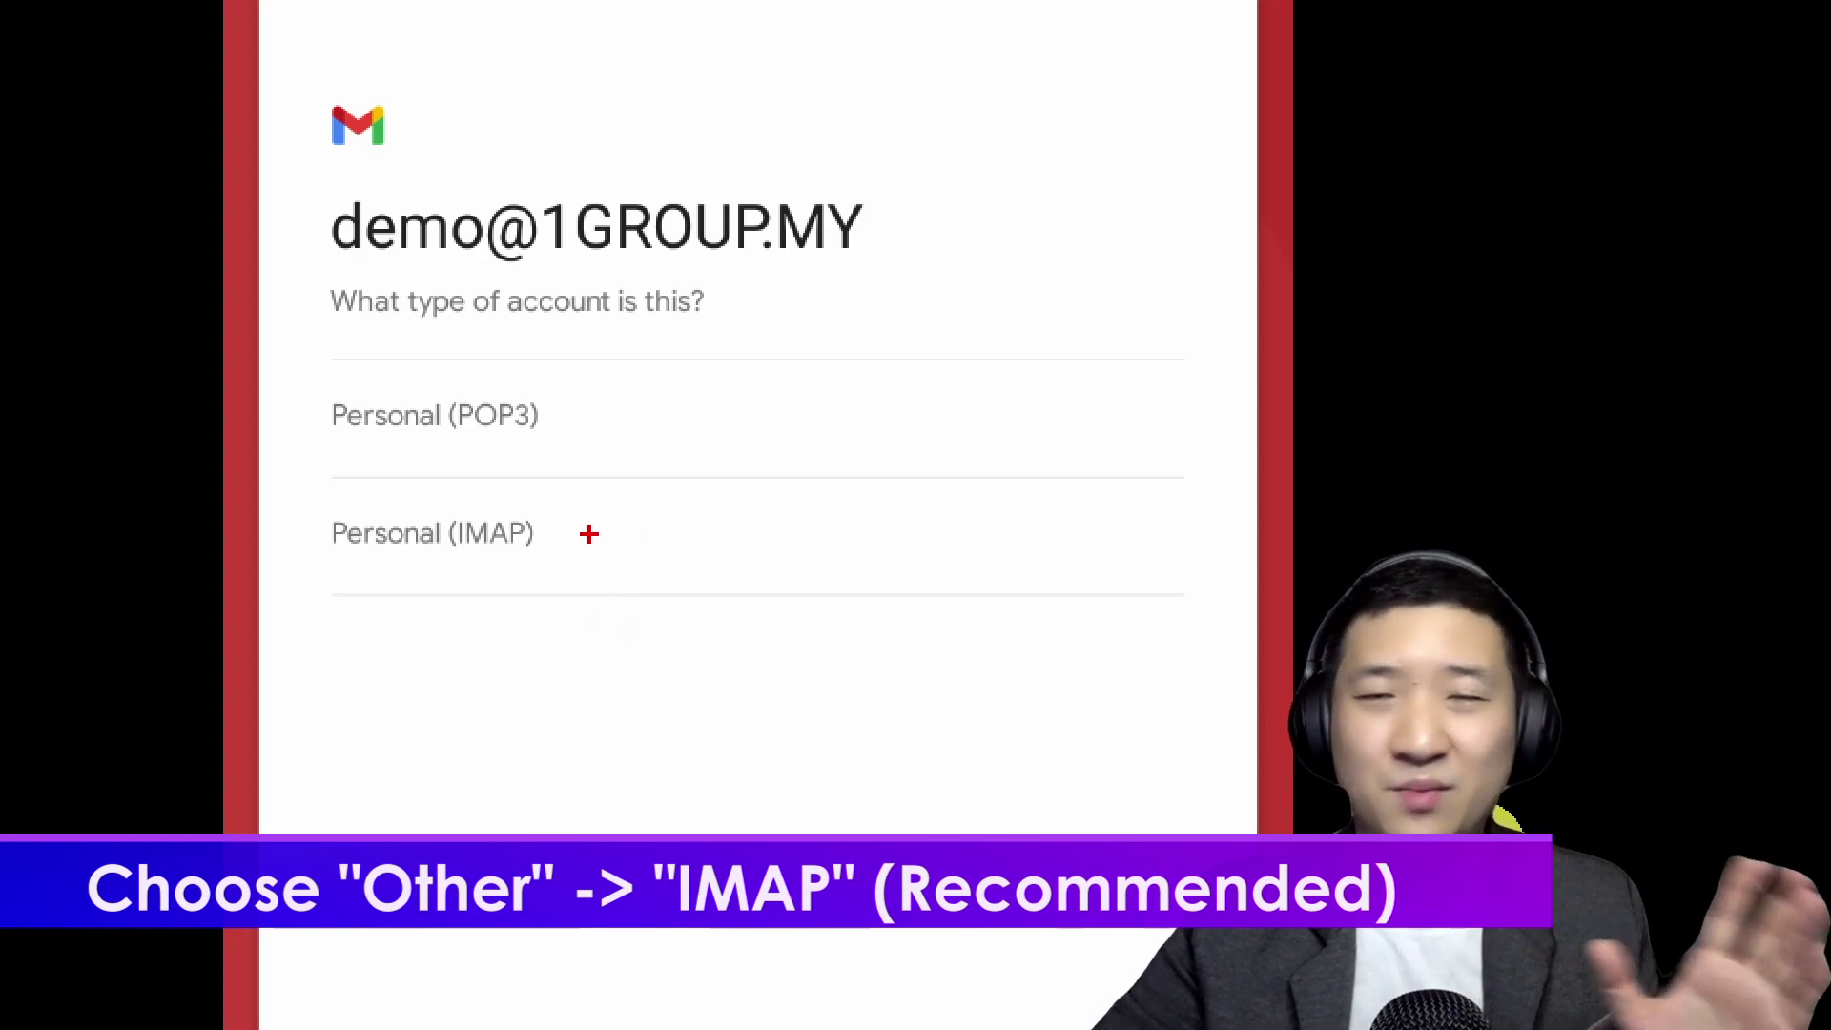
left_click_drag(671, 511, 519, 431)
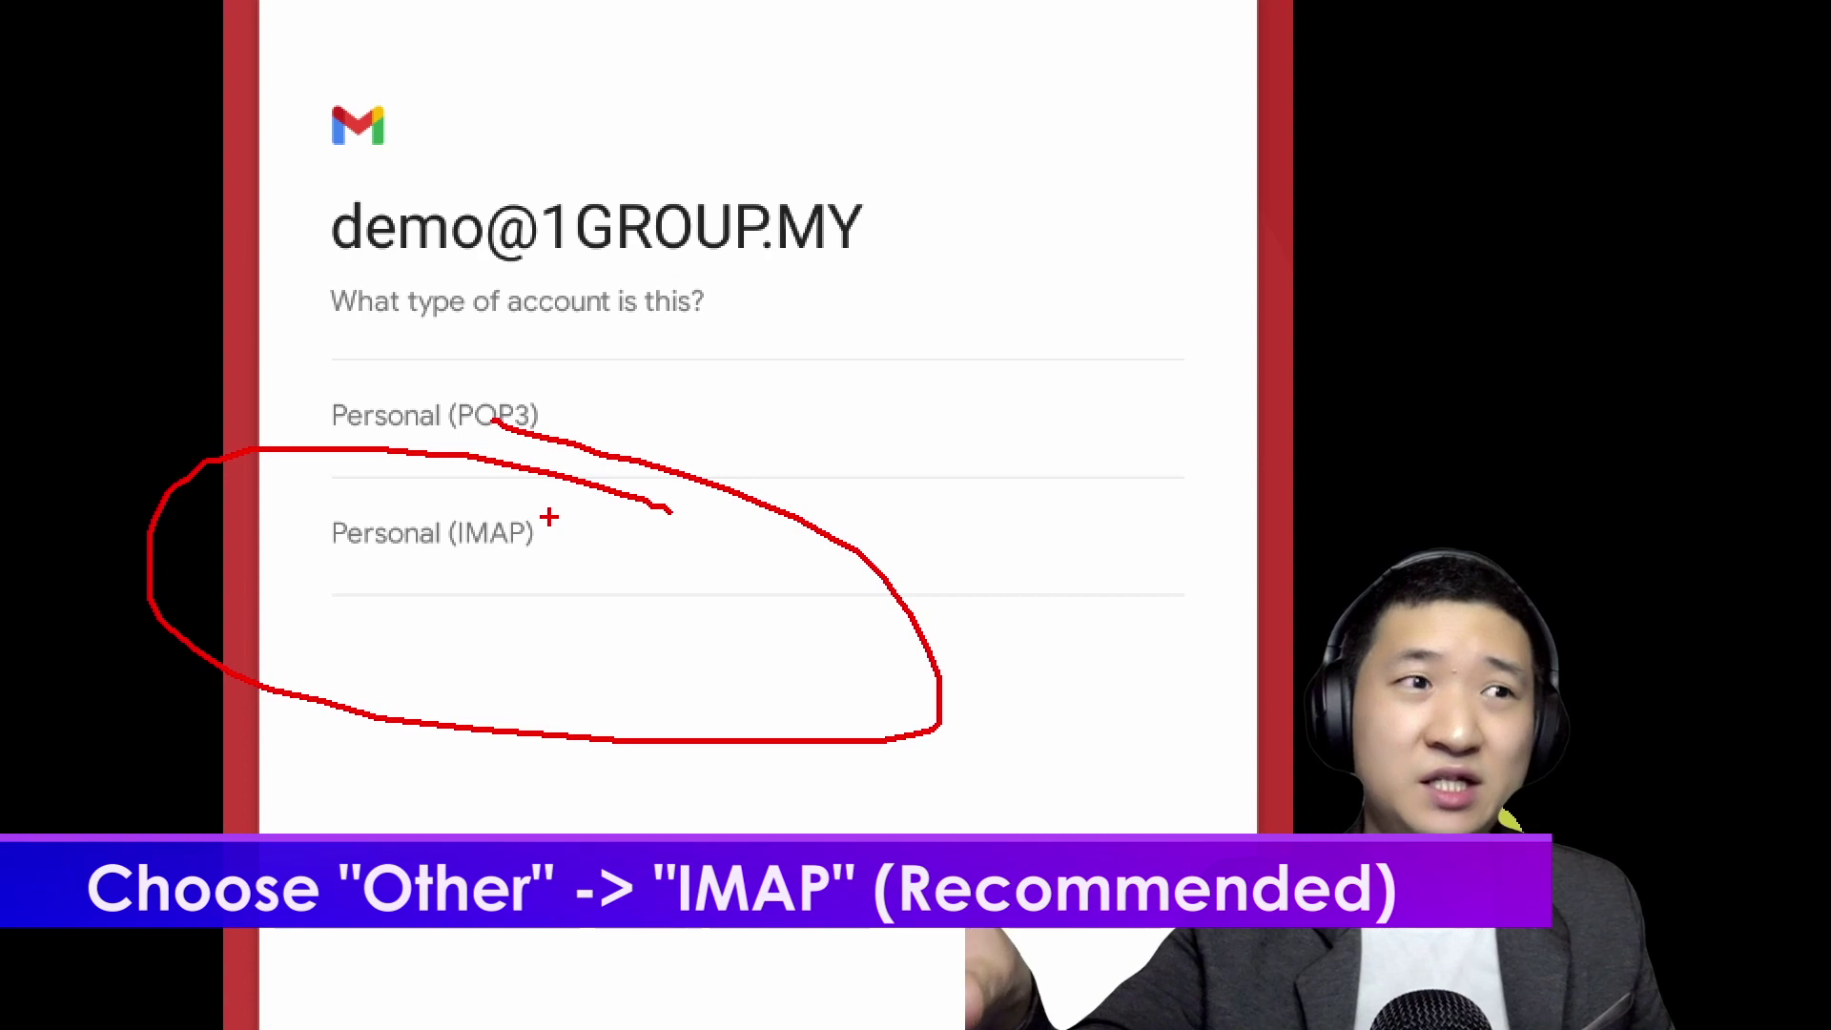
key("Escape")
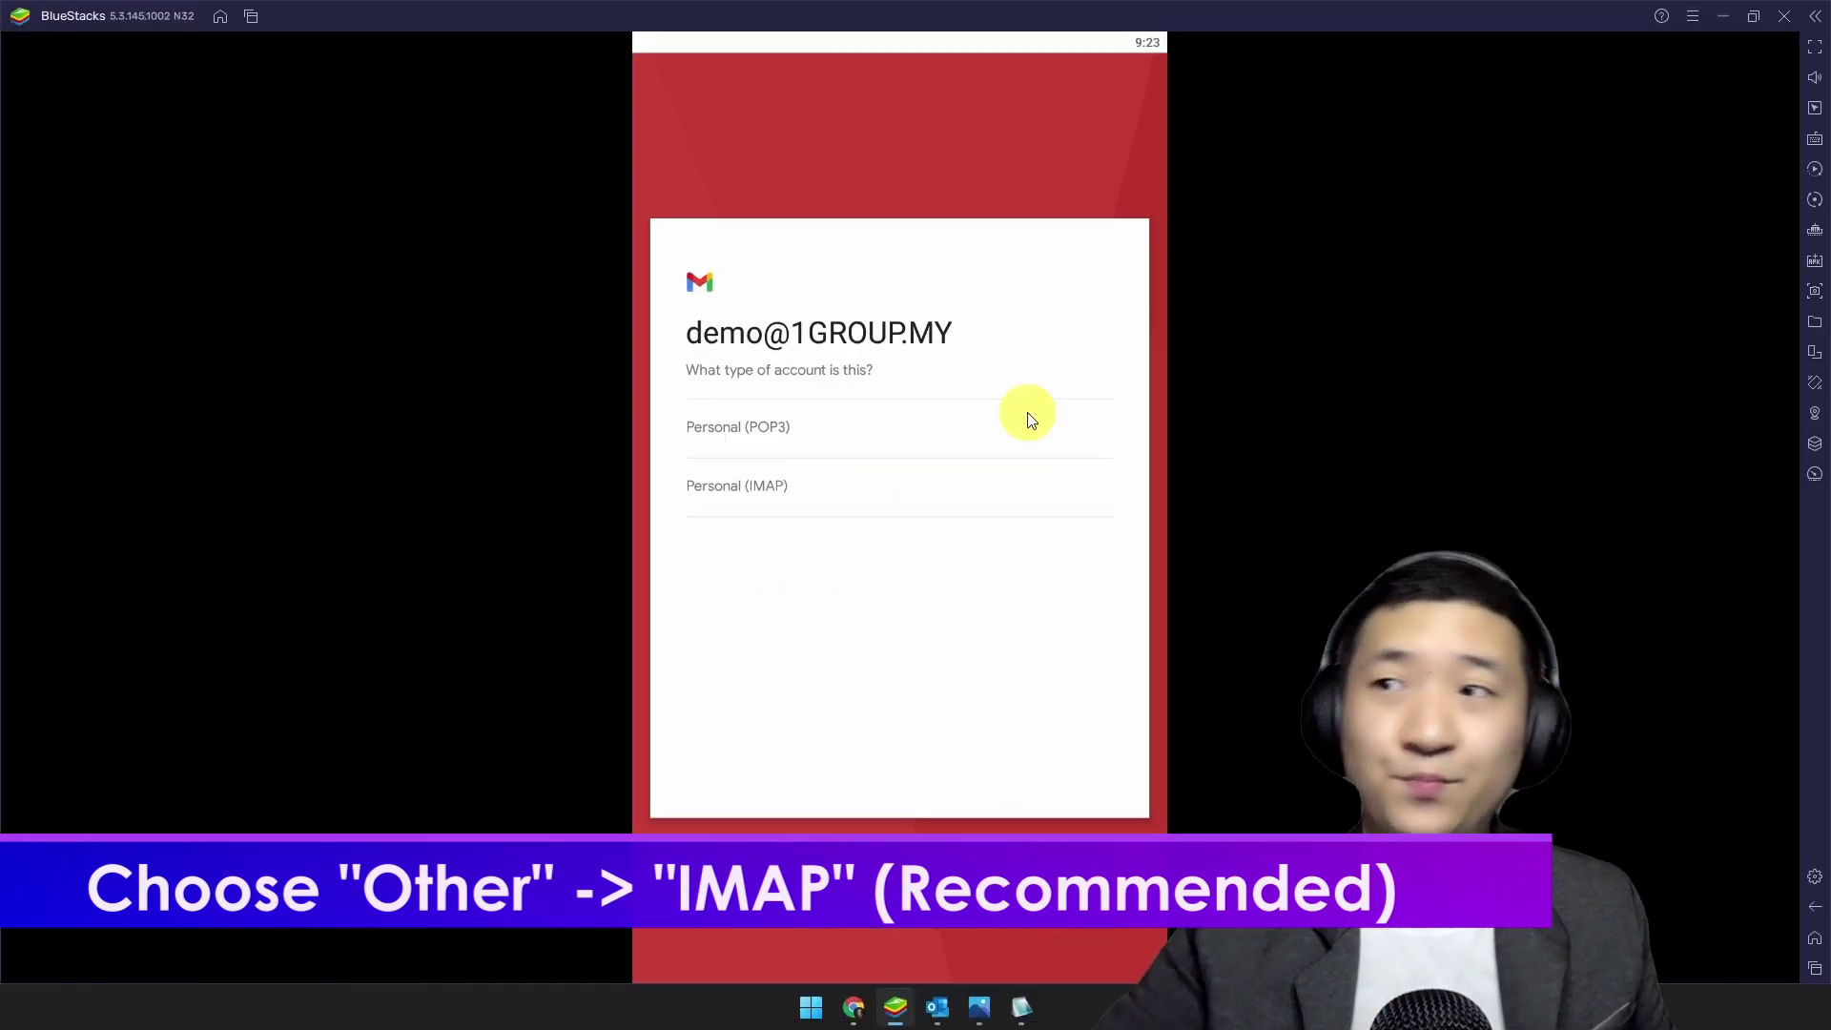
left_click(736, 477)
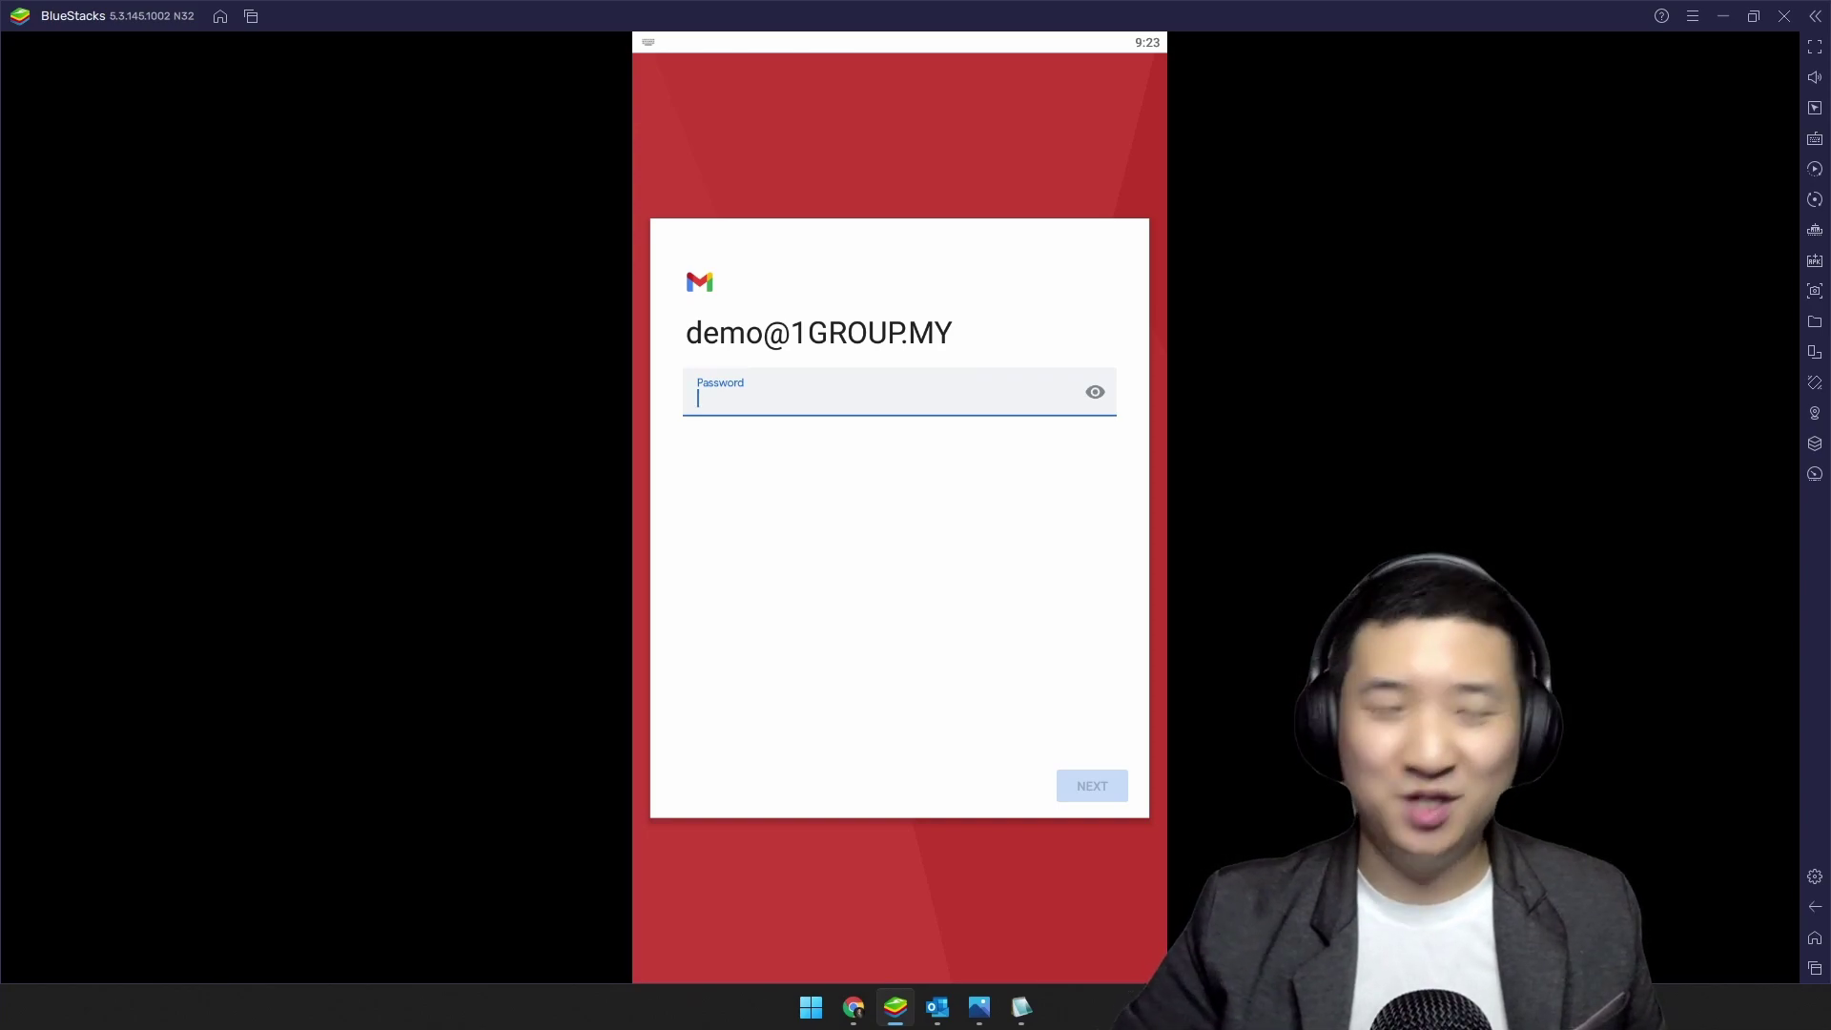
Step: Submit the password and change the incoming server from 1group.my to mail.1group.my
left_click(1095, 778)
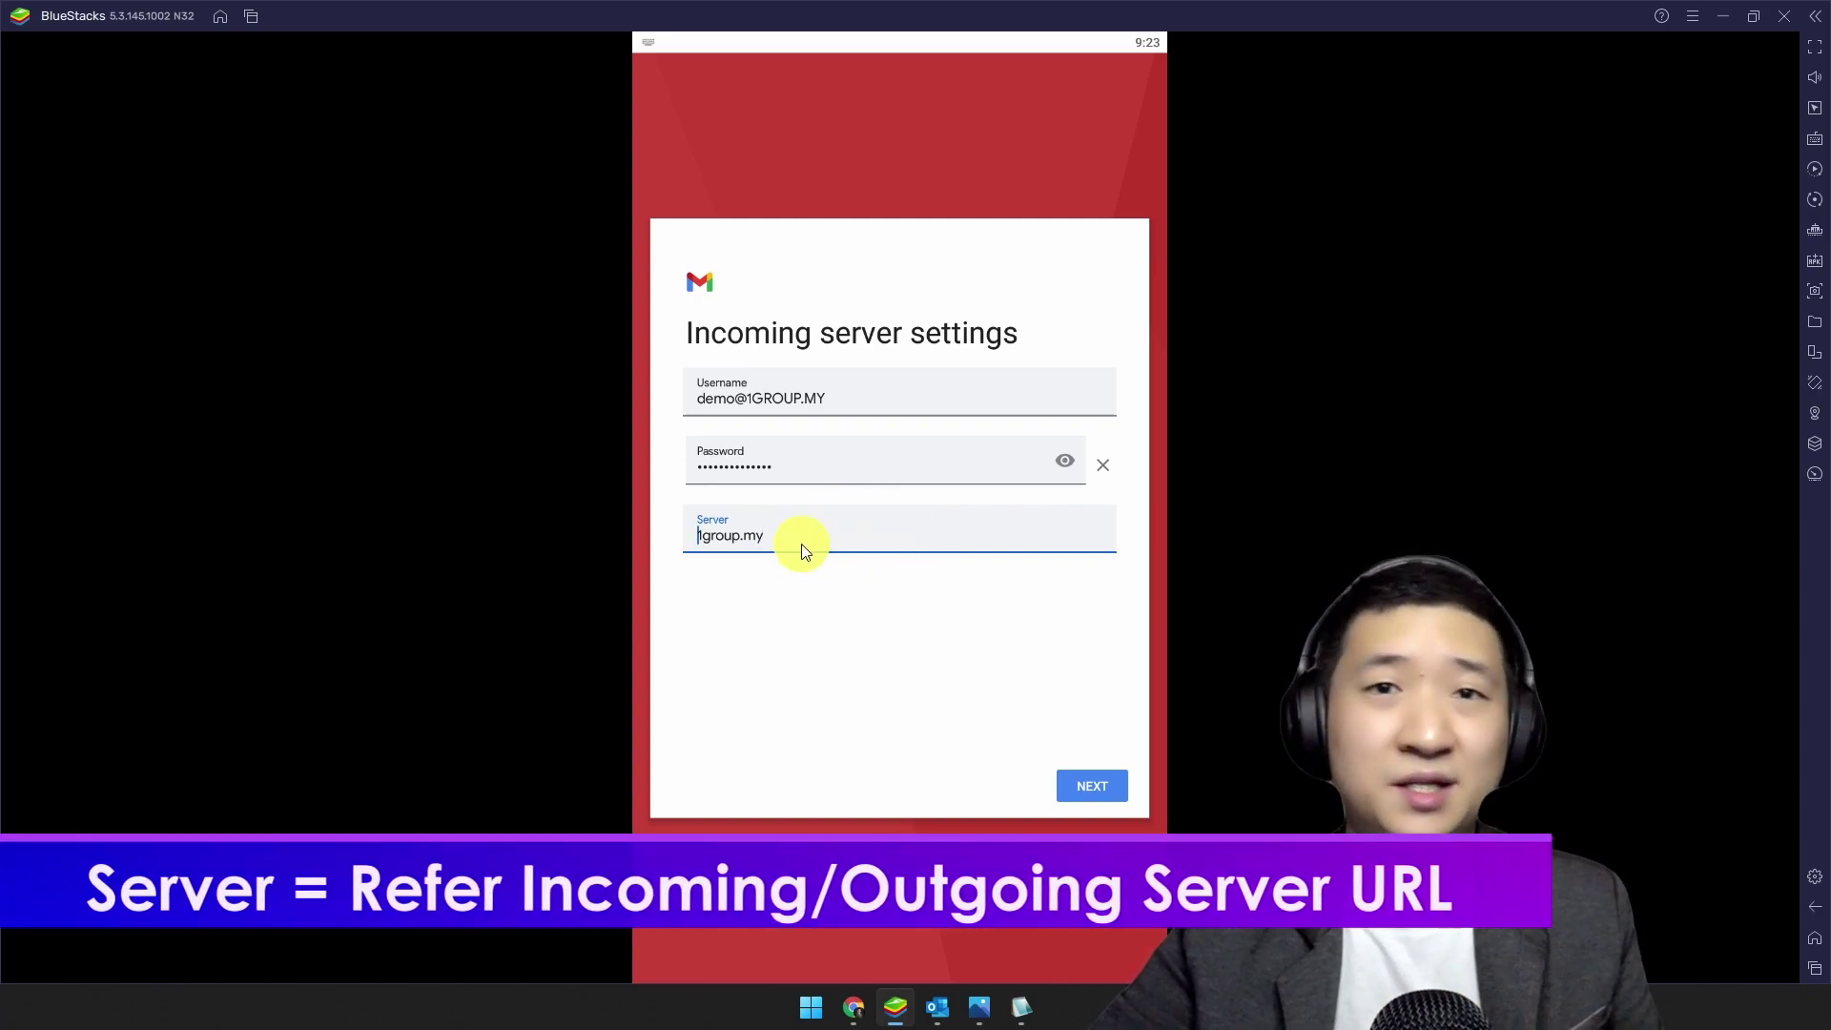
left_click(703, 538)
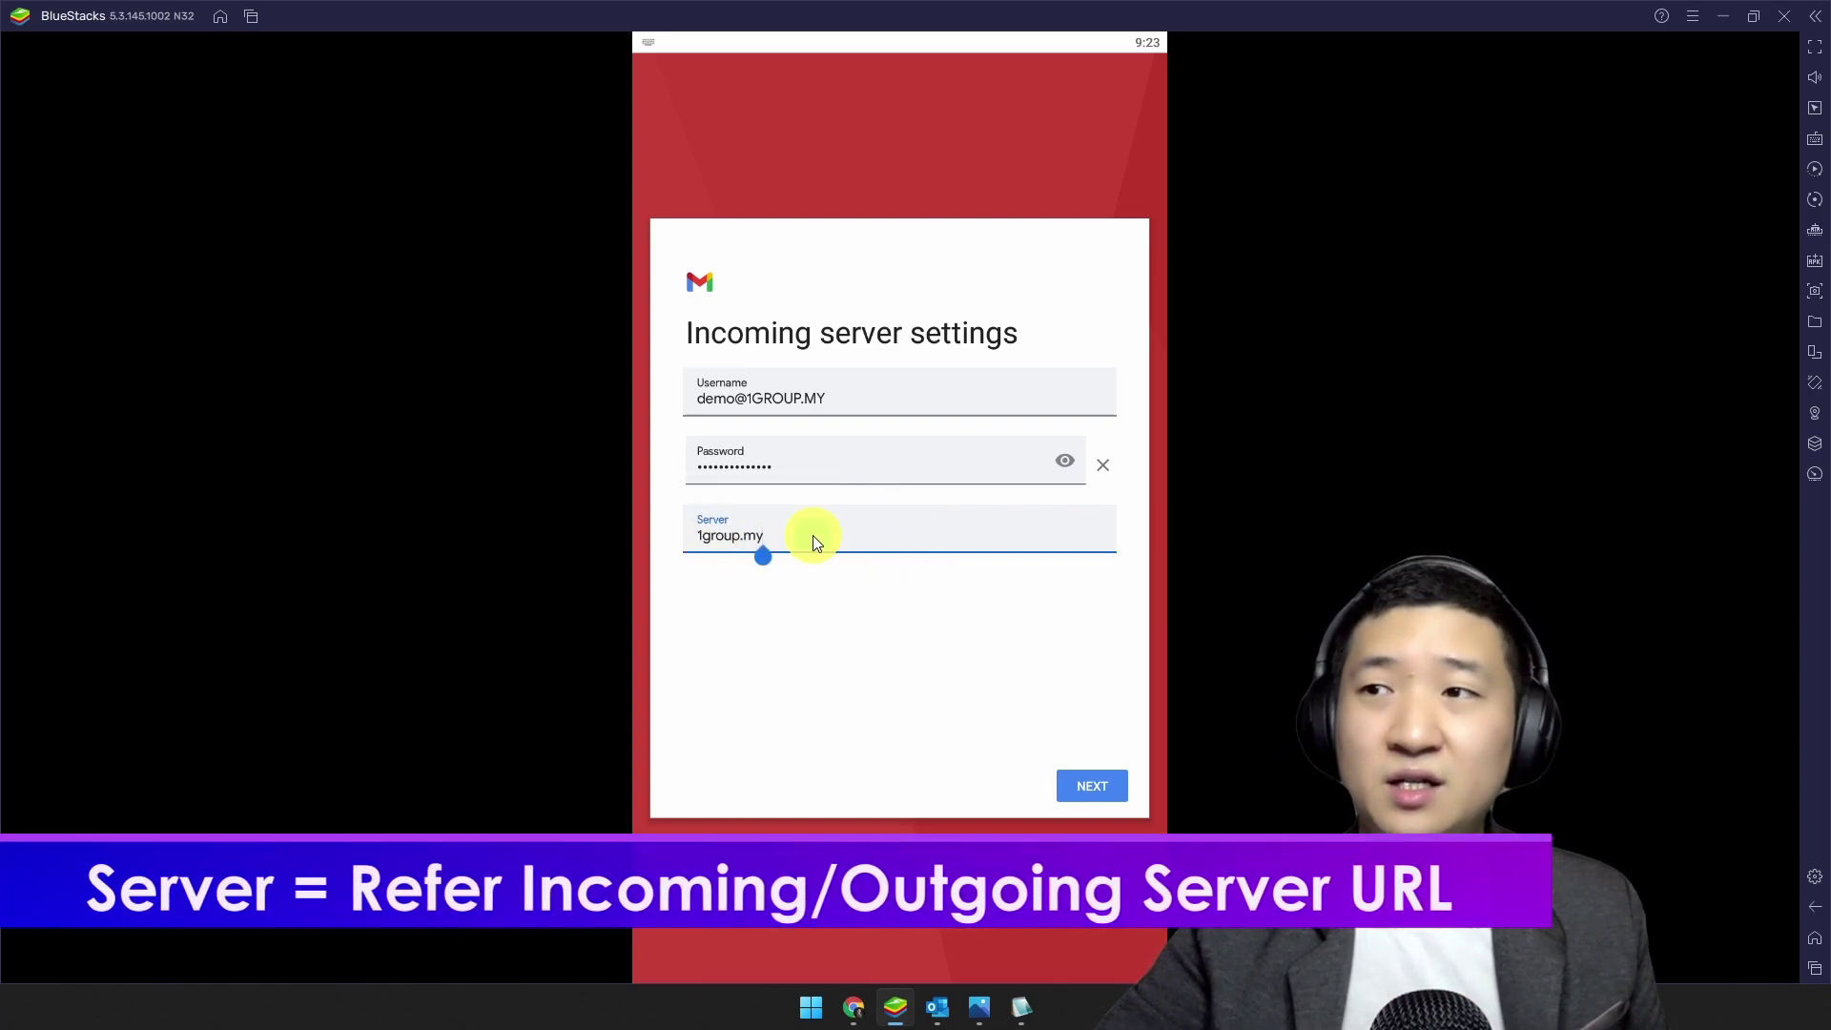
type("mail.")
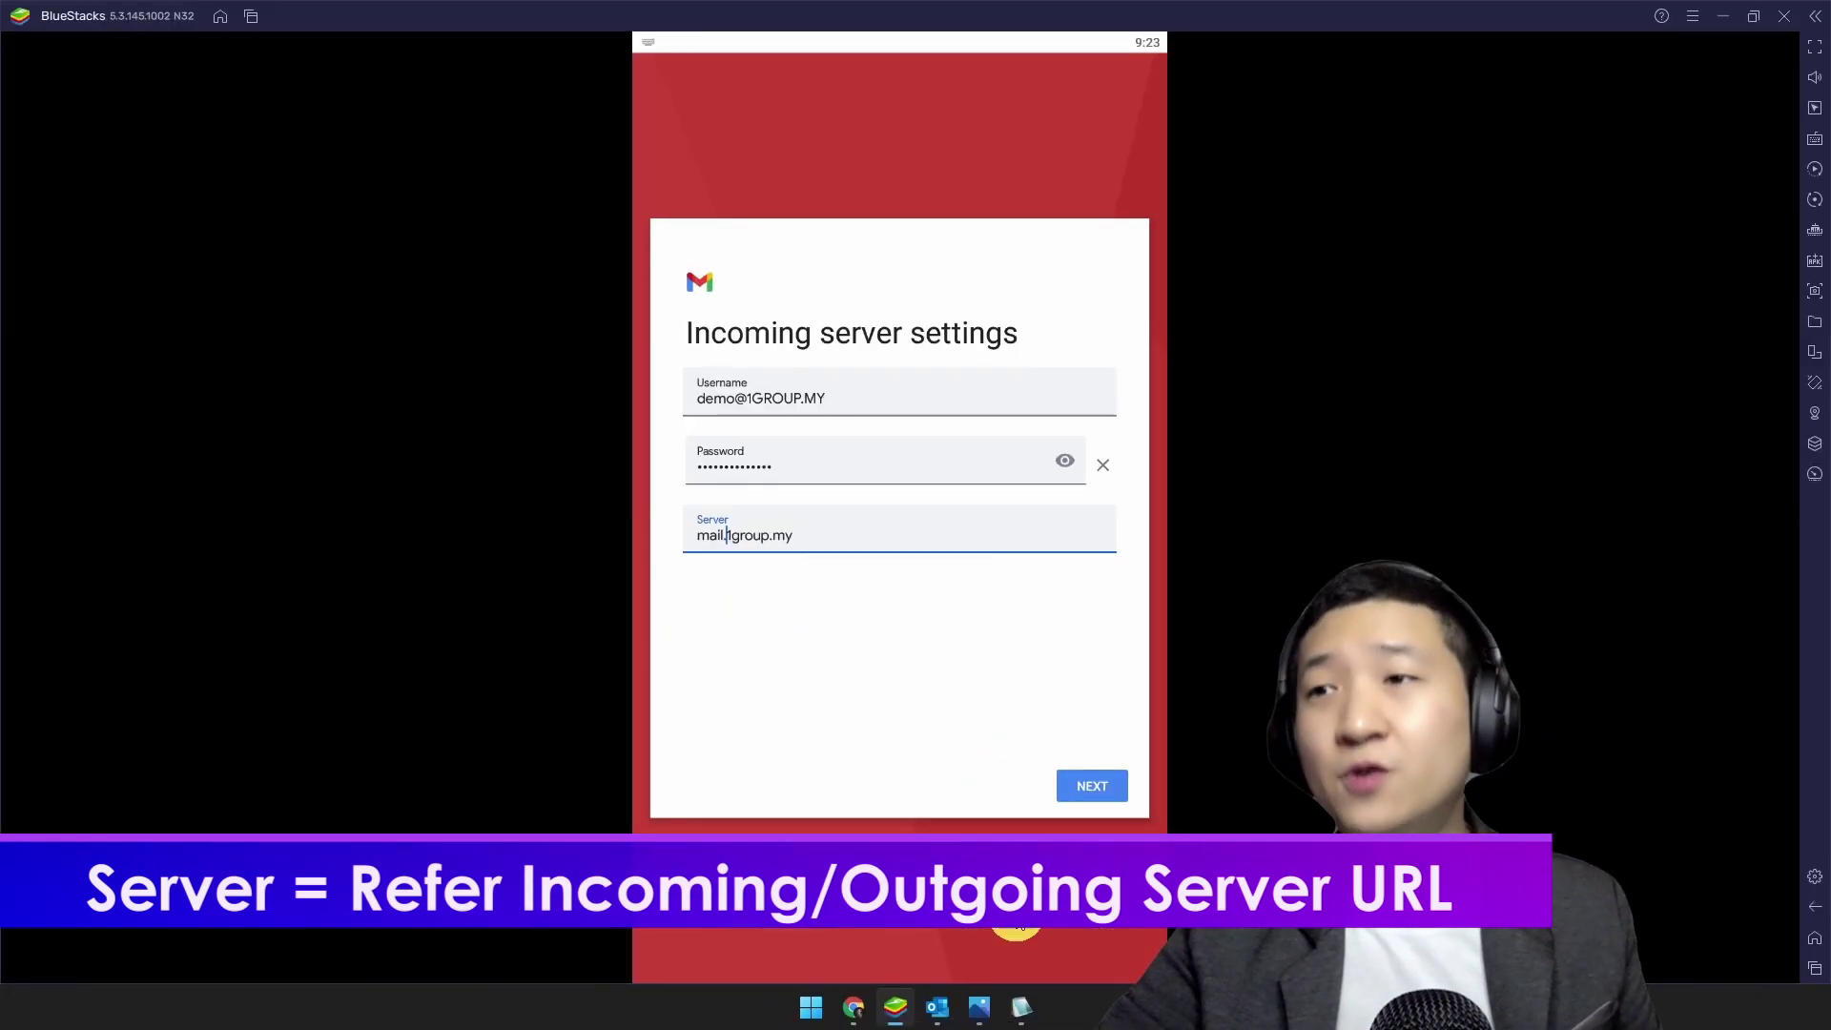
Step: On the webmail client page, highlight the SSL/TLS settings and the mail.1group.my server name
left_click(855, 1006)
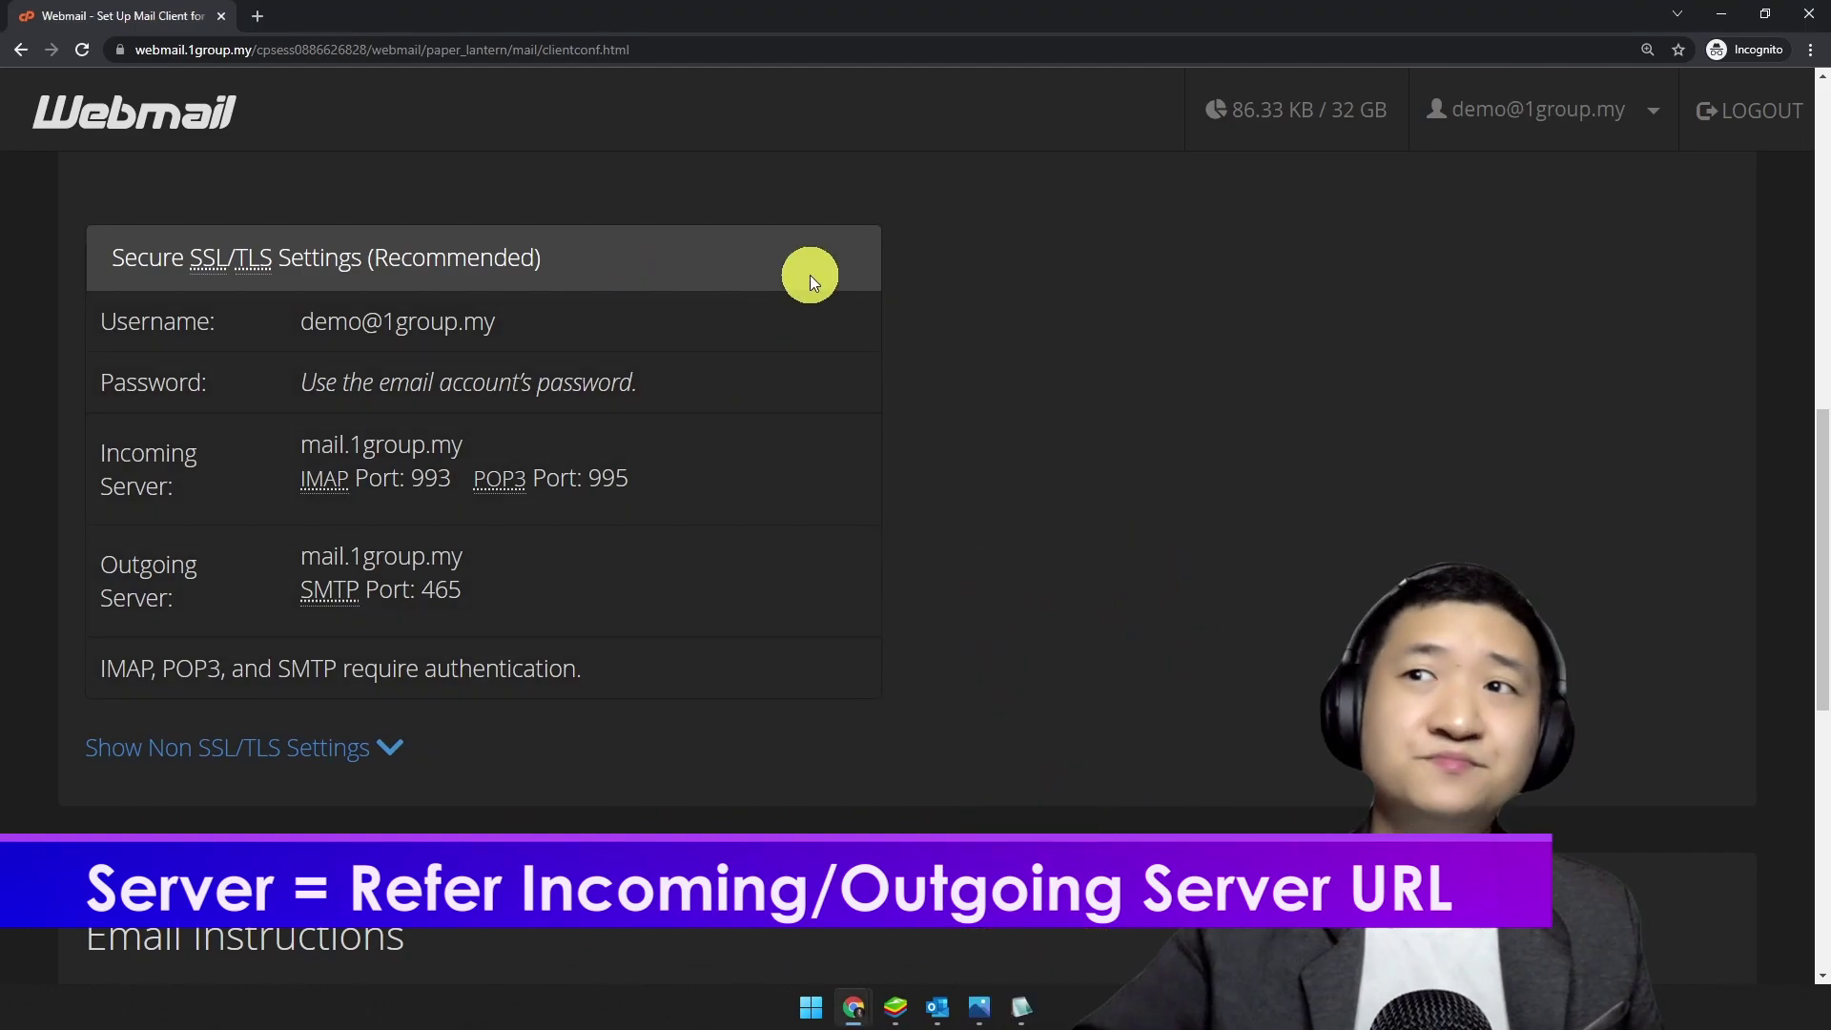
left_click_drag(111, 257, 592, 719)
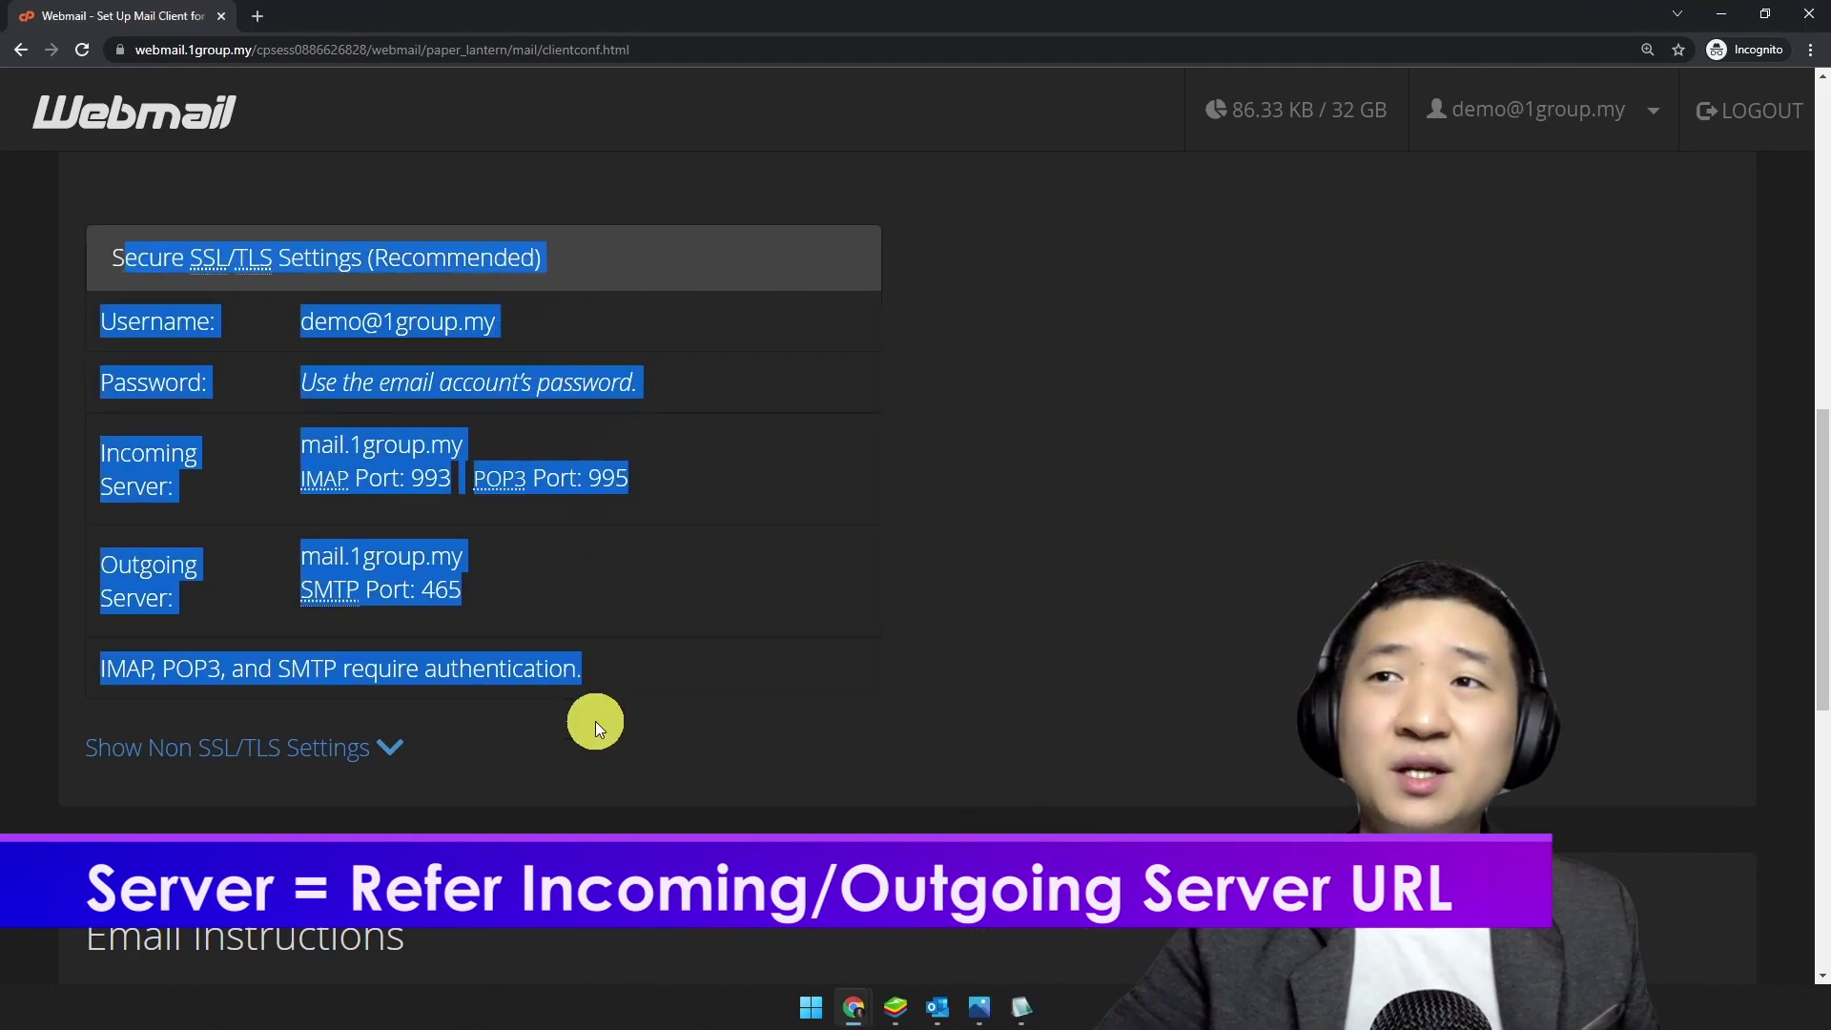
left_click(1088, 625)
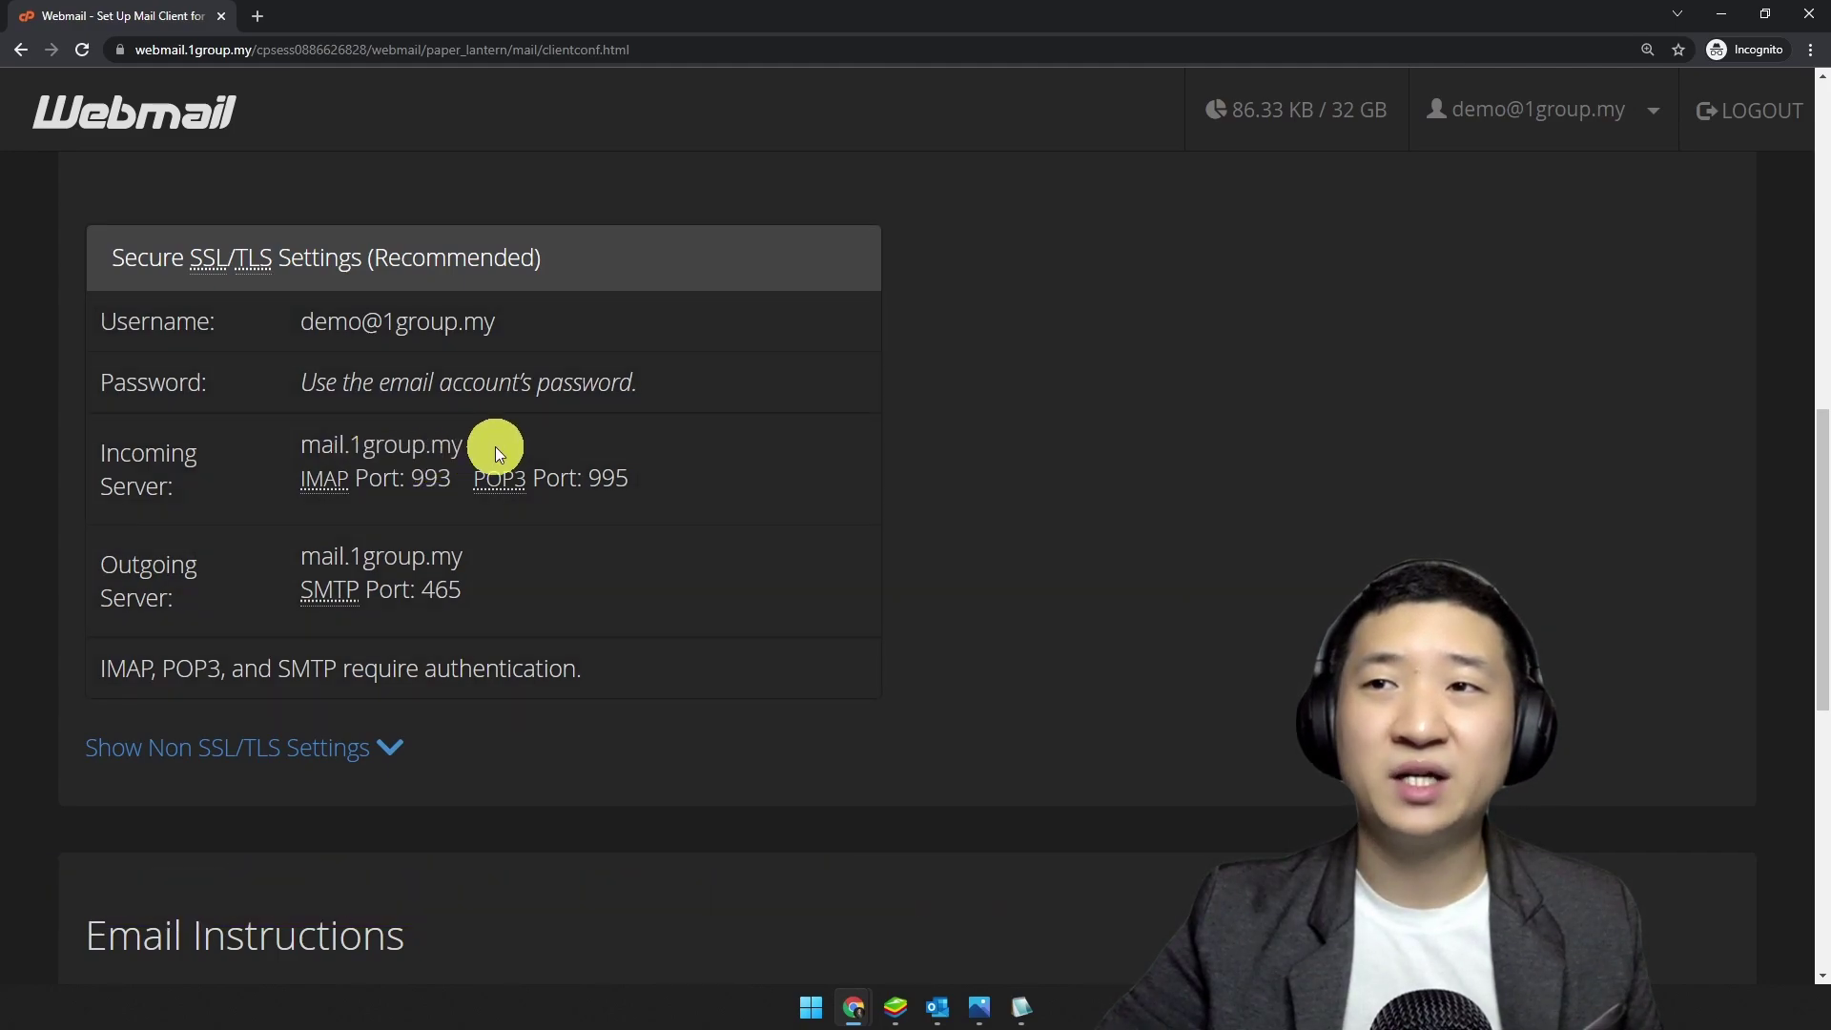
left_click_drag(496, 450, 358, 436)
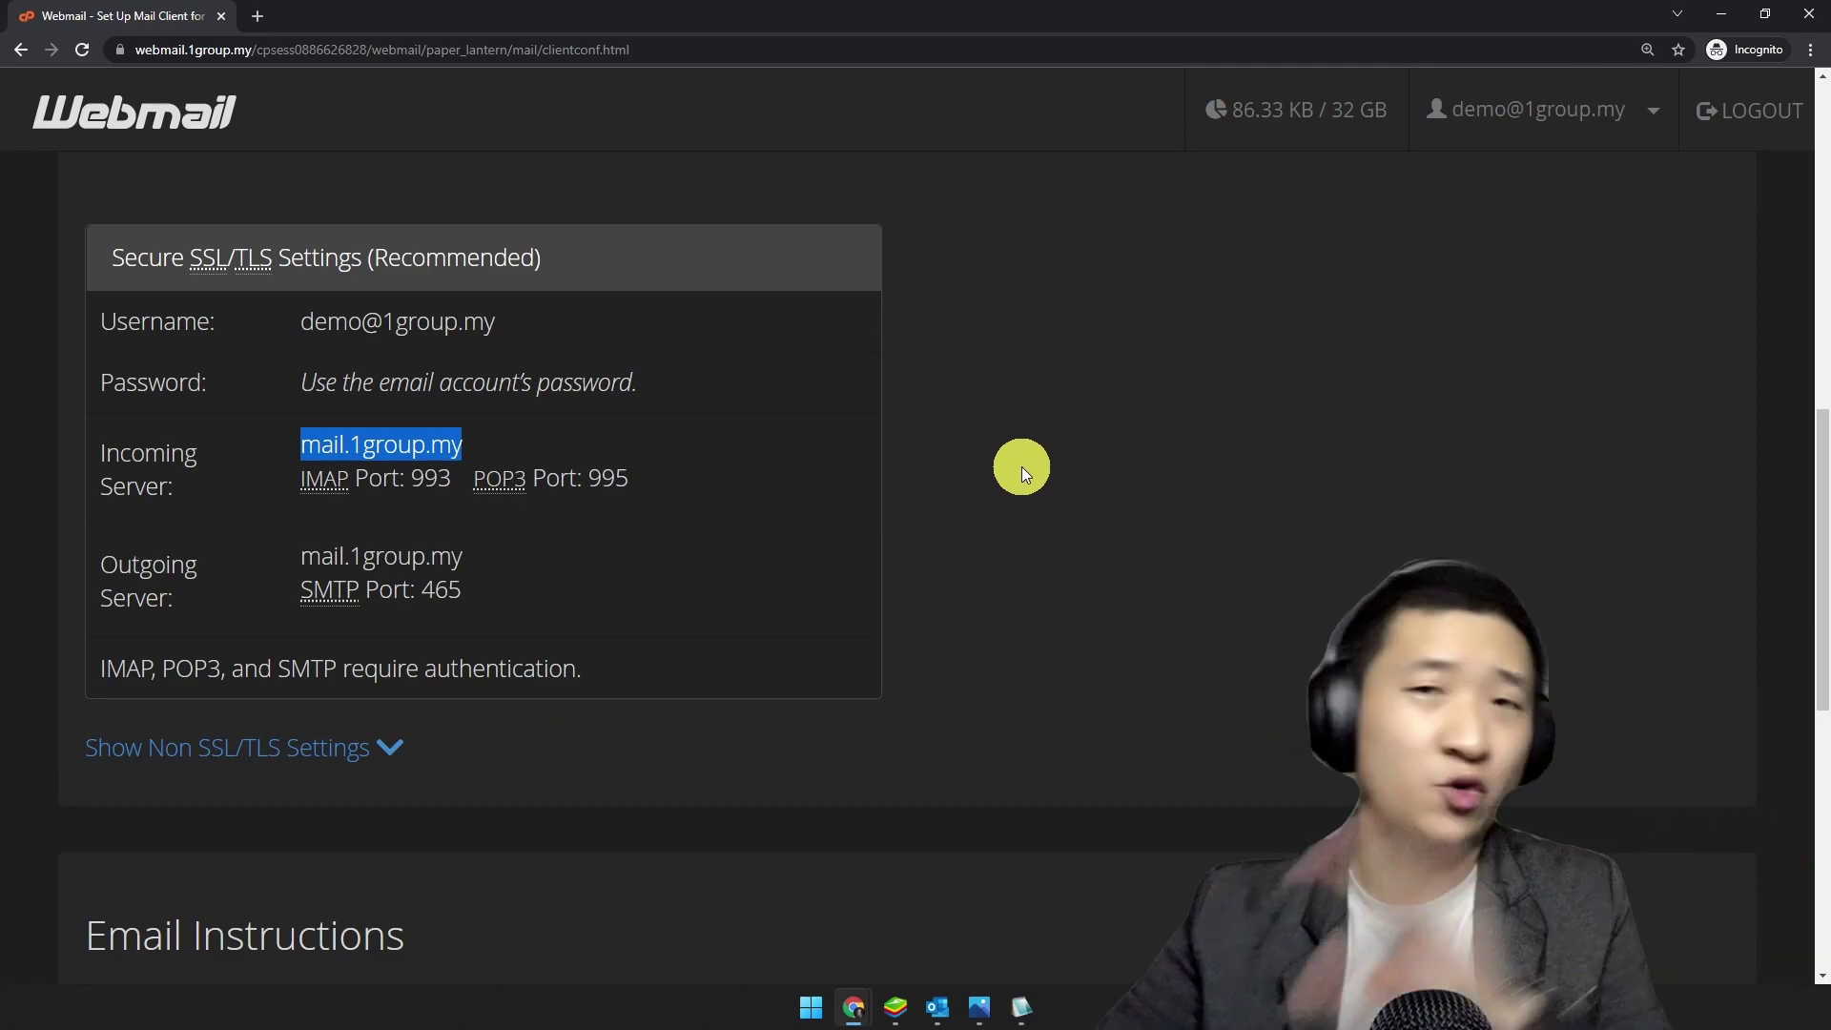
left_click(1068, 699)
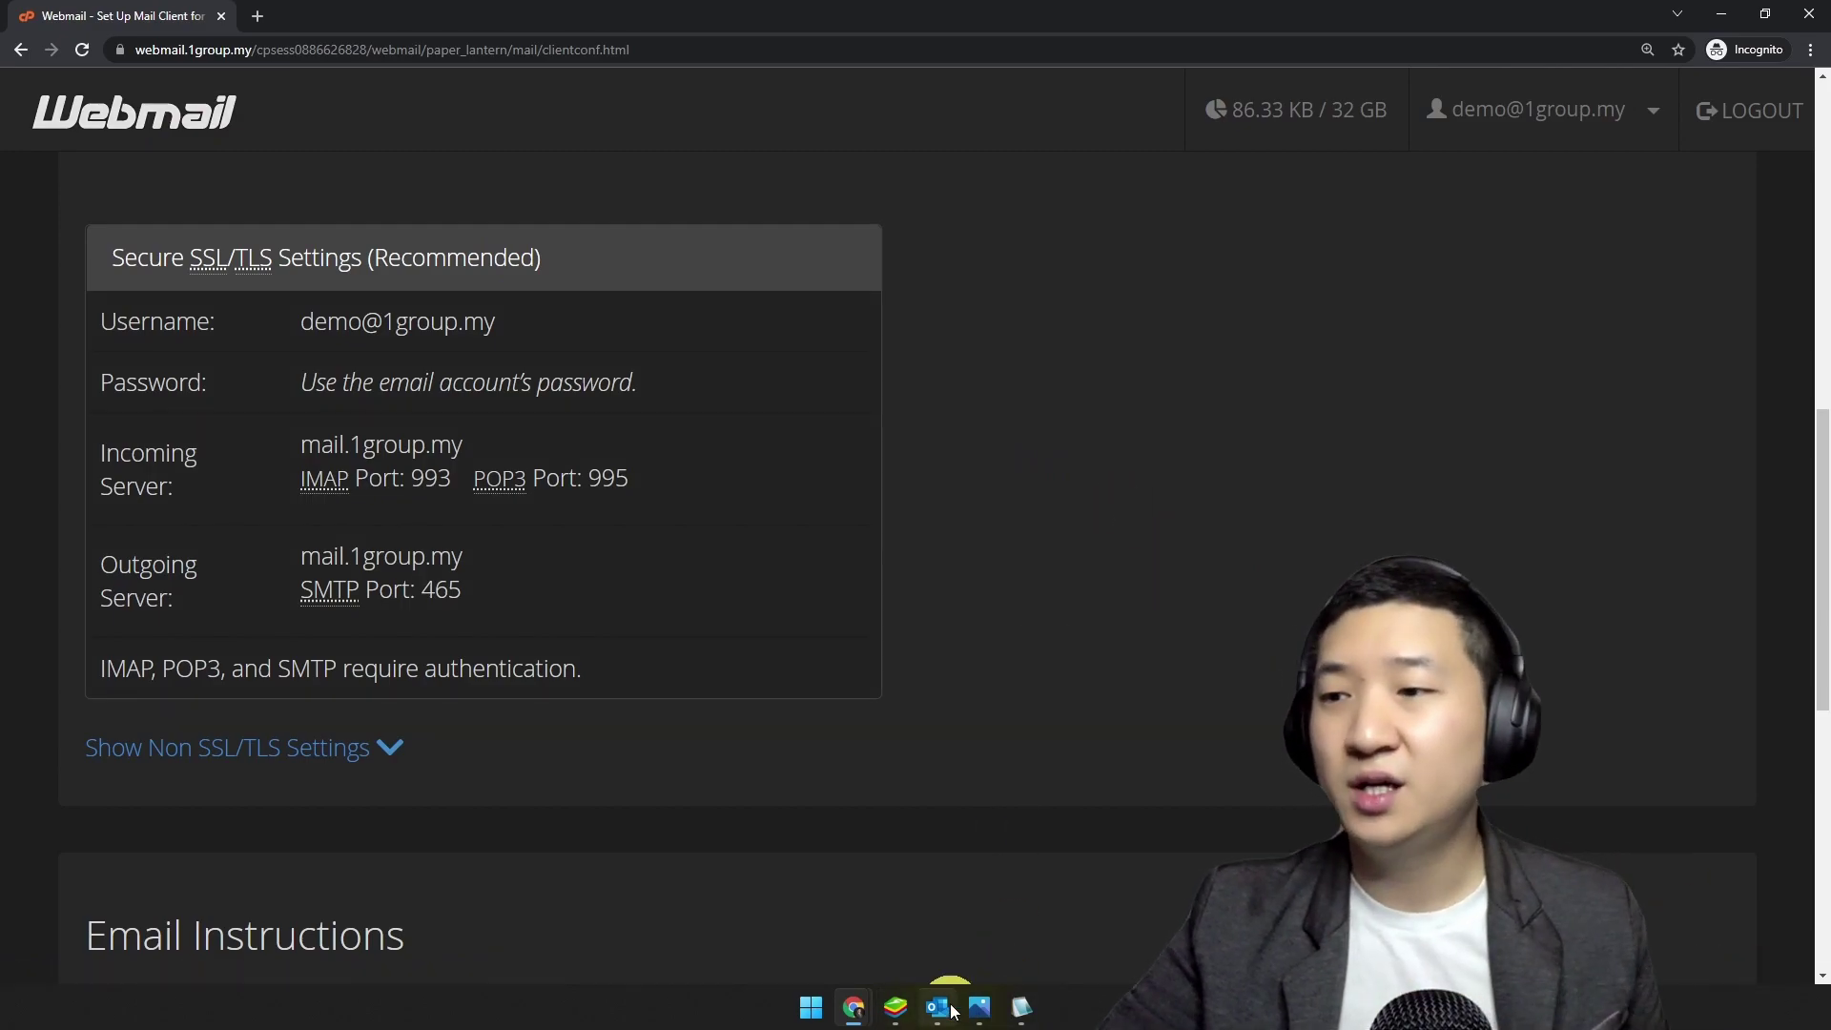
Step: Confirm the incoming server, then change the outgoing SMTP server to mail.1group.my and validate it
left_click(901, 1006)
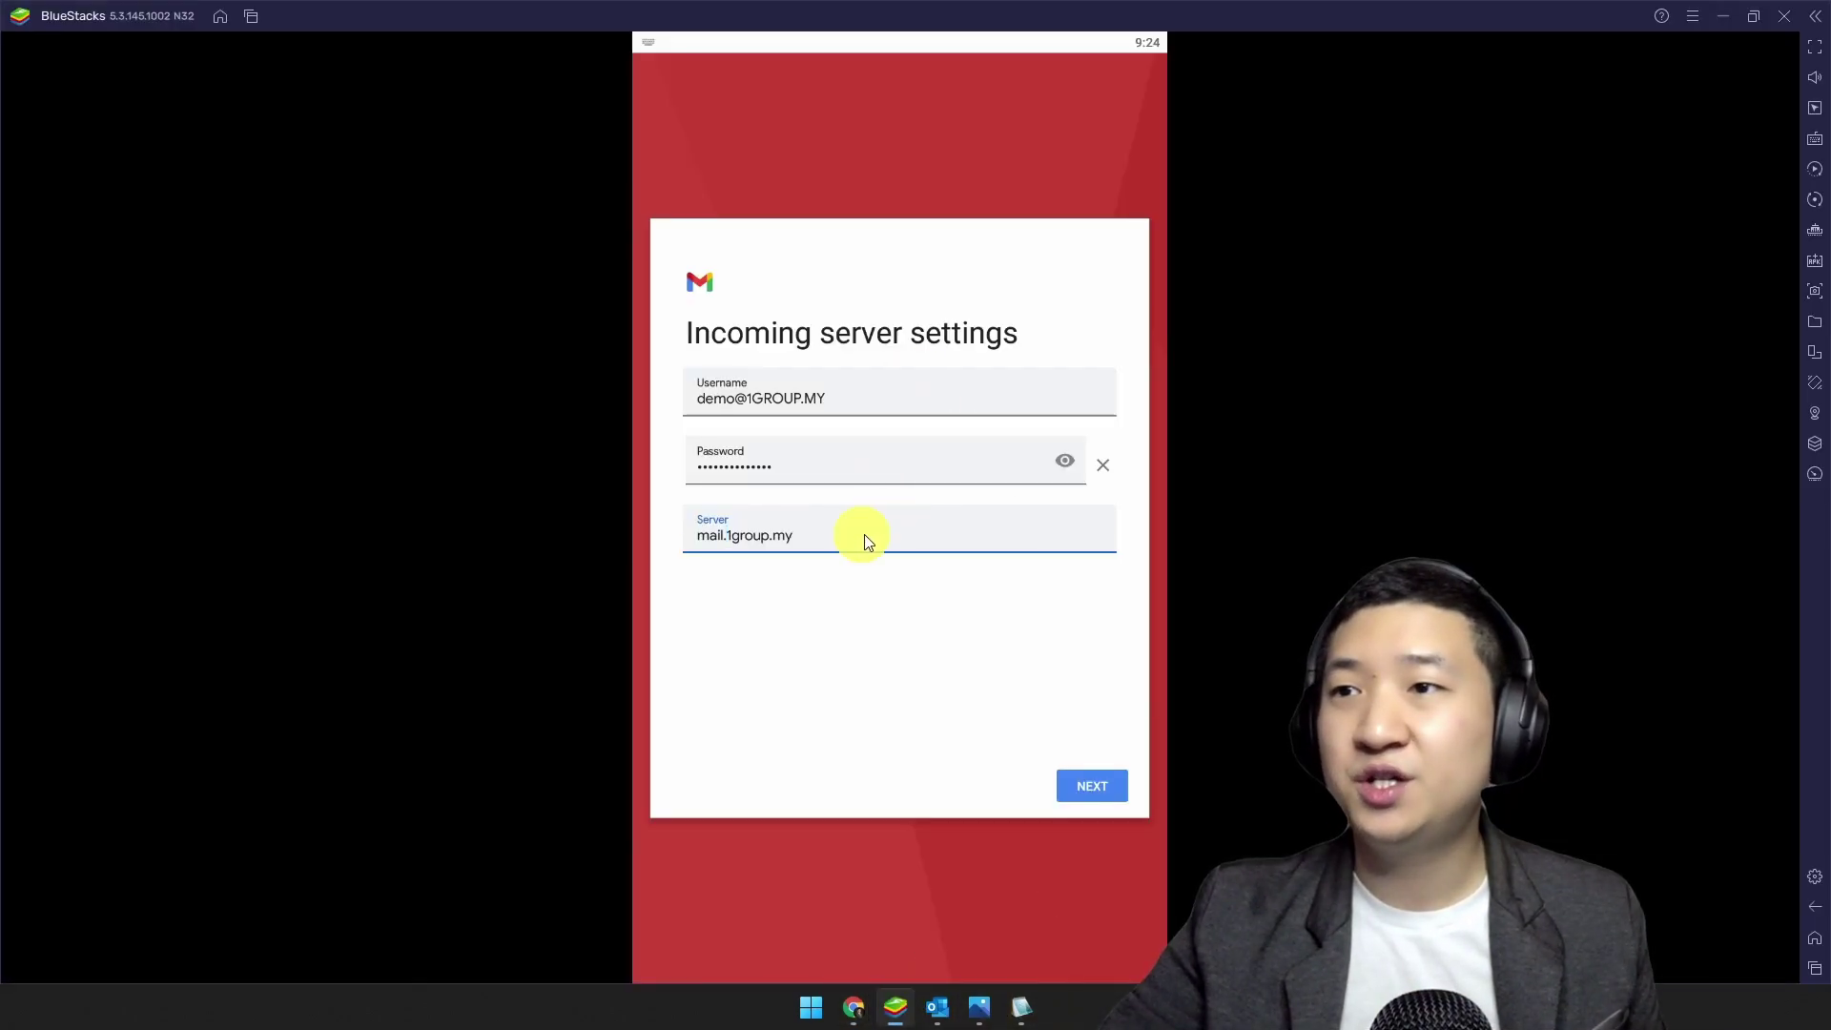
left_click(1092, 787)
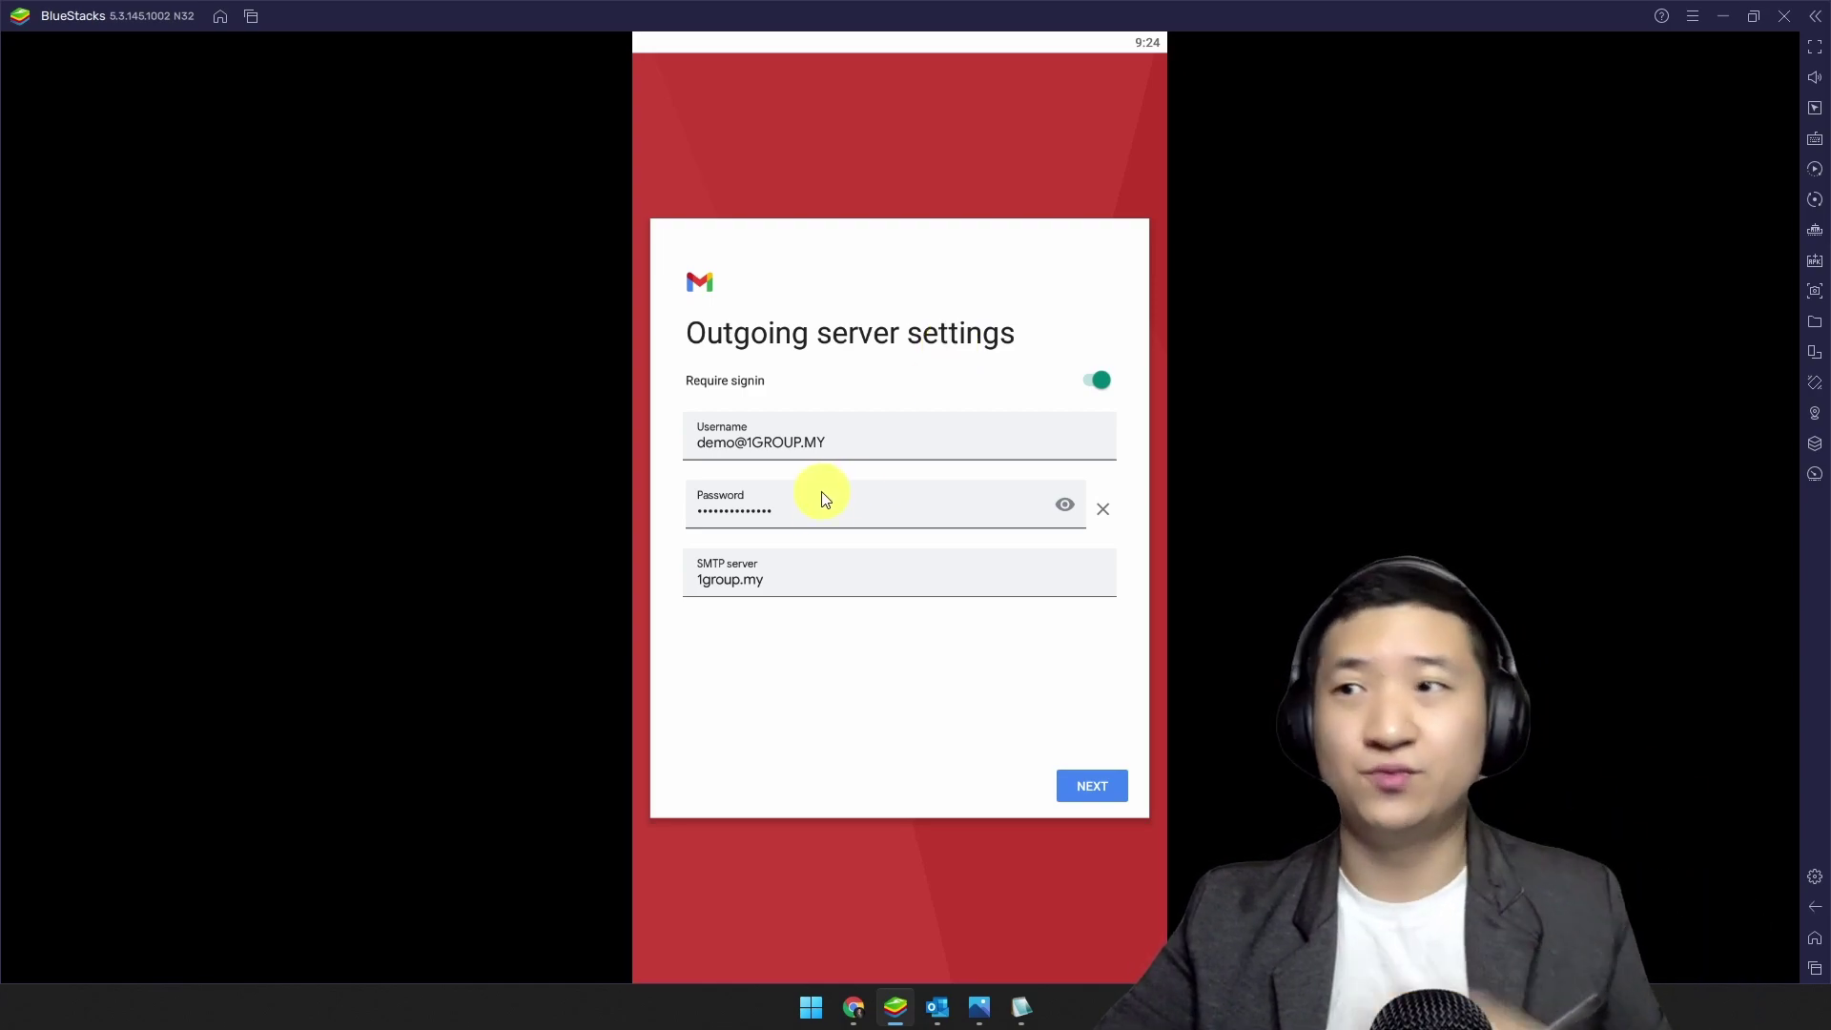
left_click(817, 577)
type("mail.")
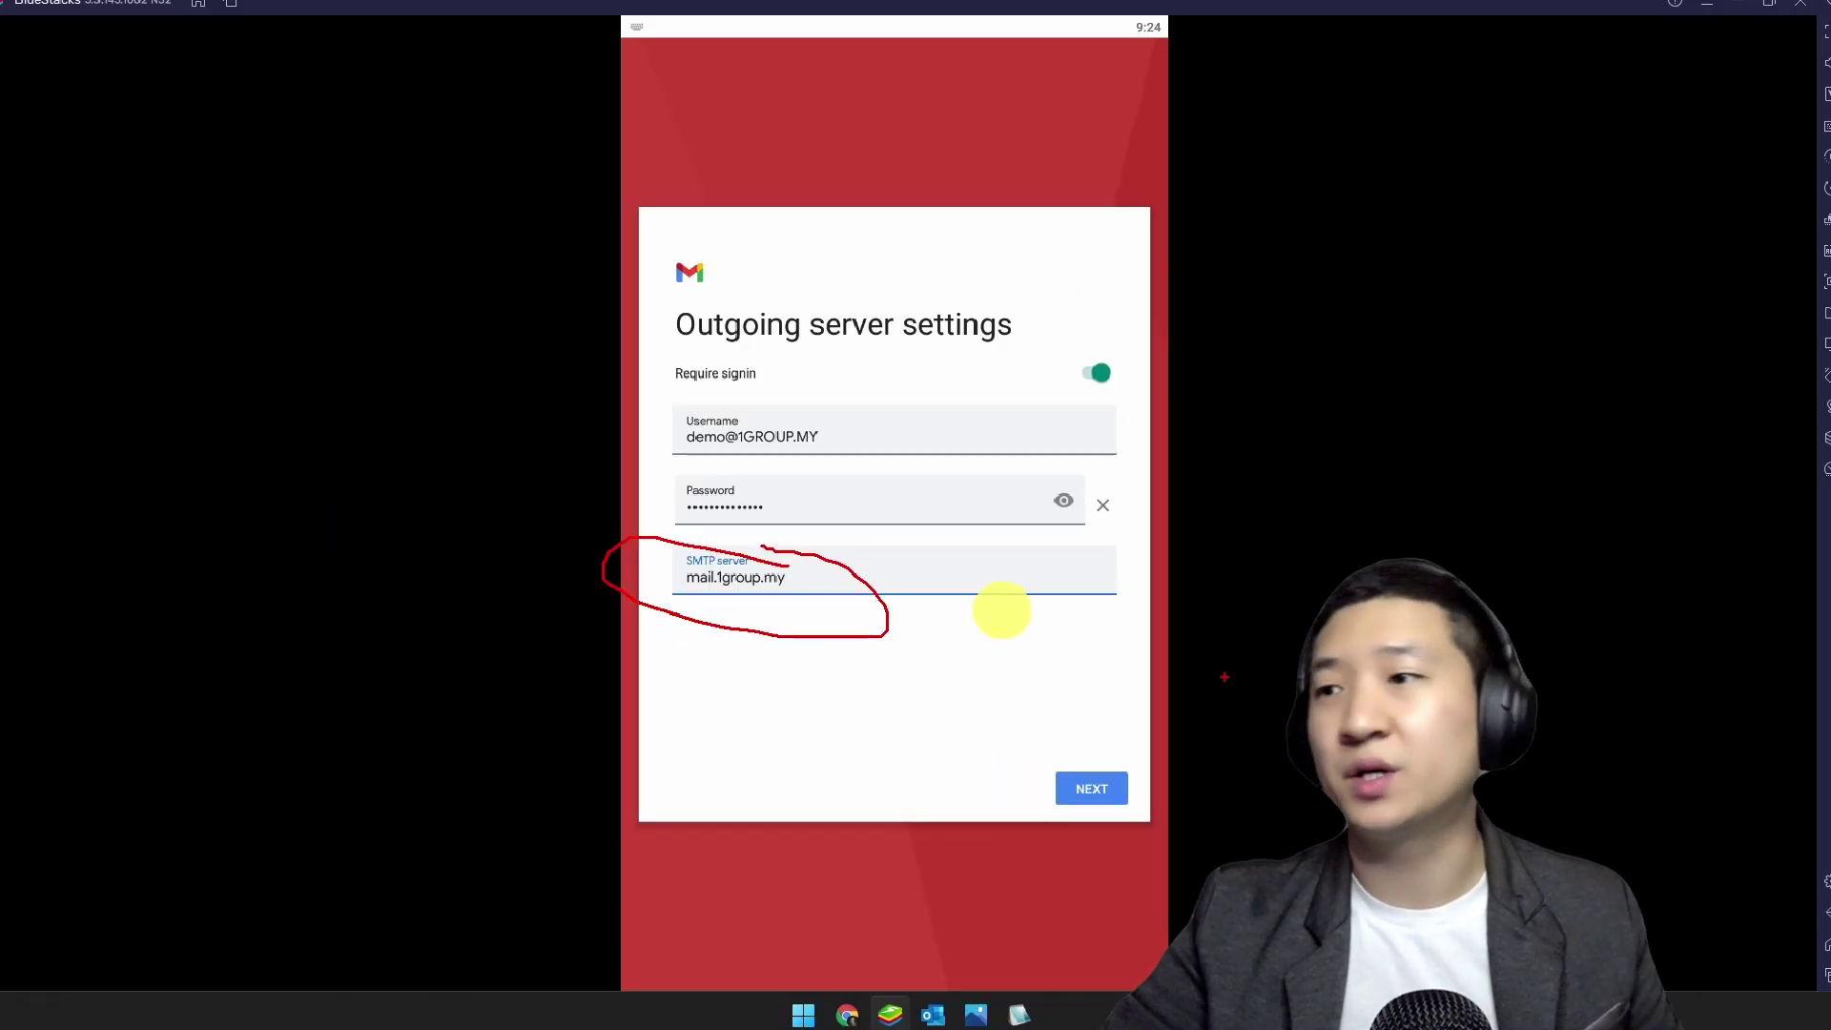
left_click(1118, 788)
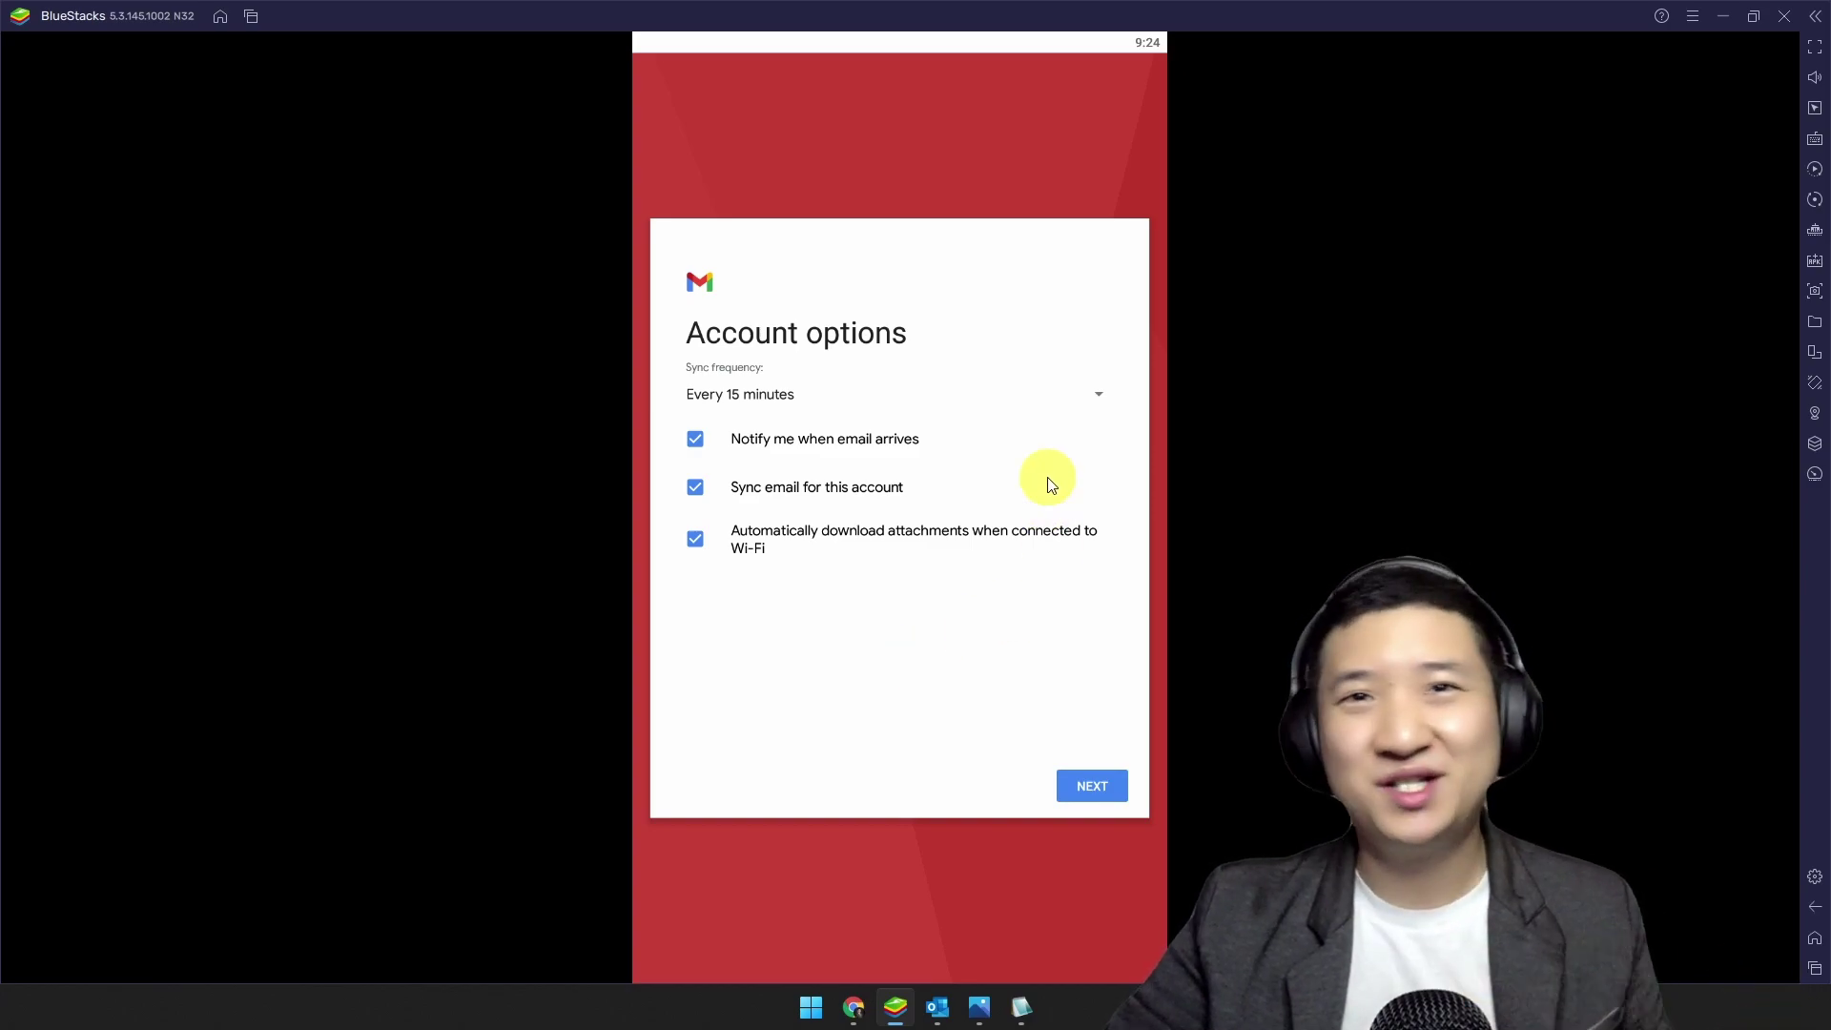
Step: Keep the default 15-minute sync options, enter a sender display name, and finish the Gmail account setup
left_click(1084, 791)
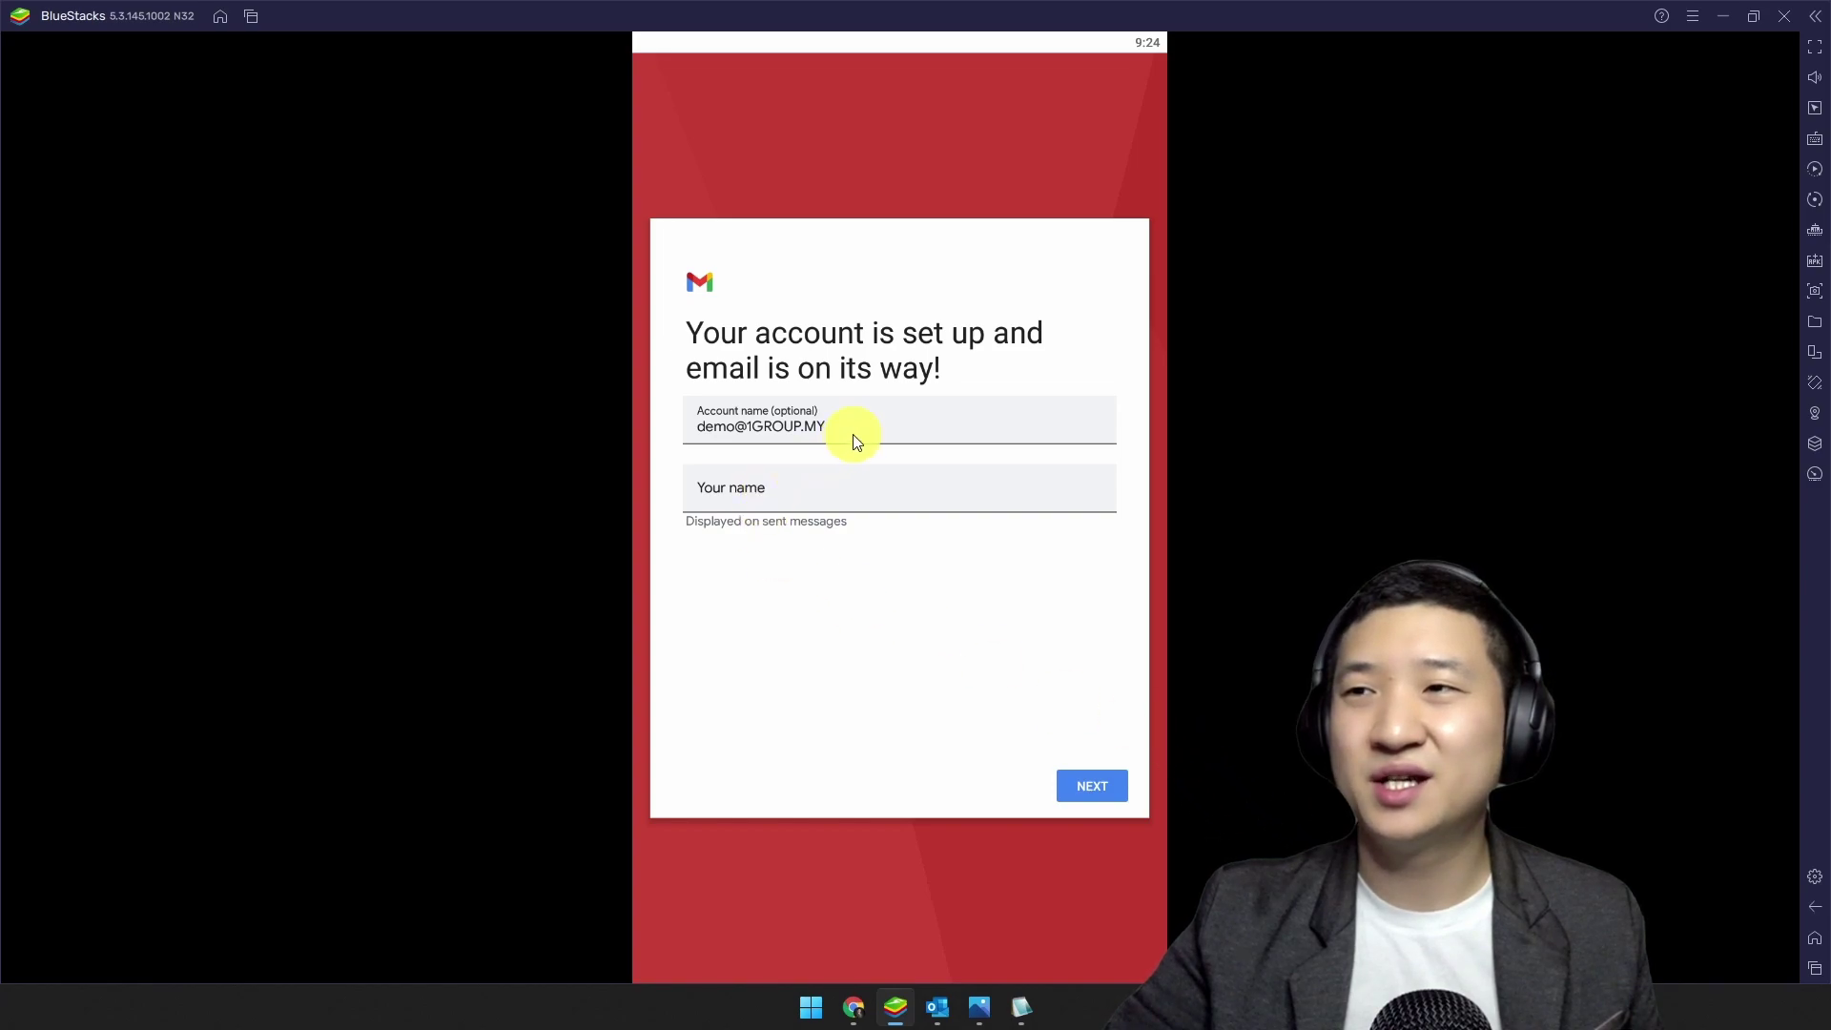
left_click(869, 497)
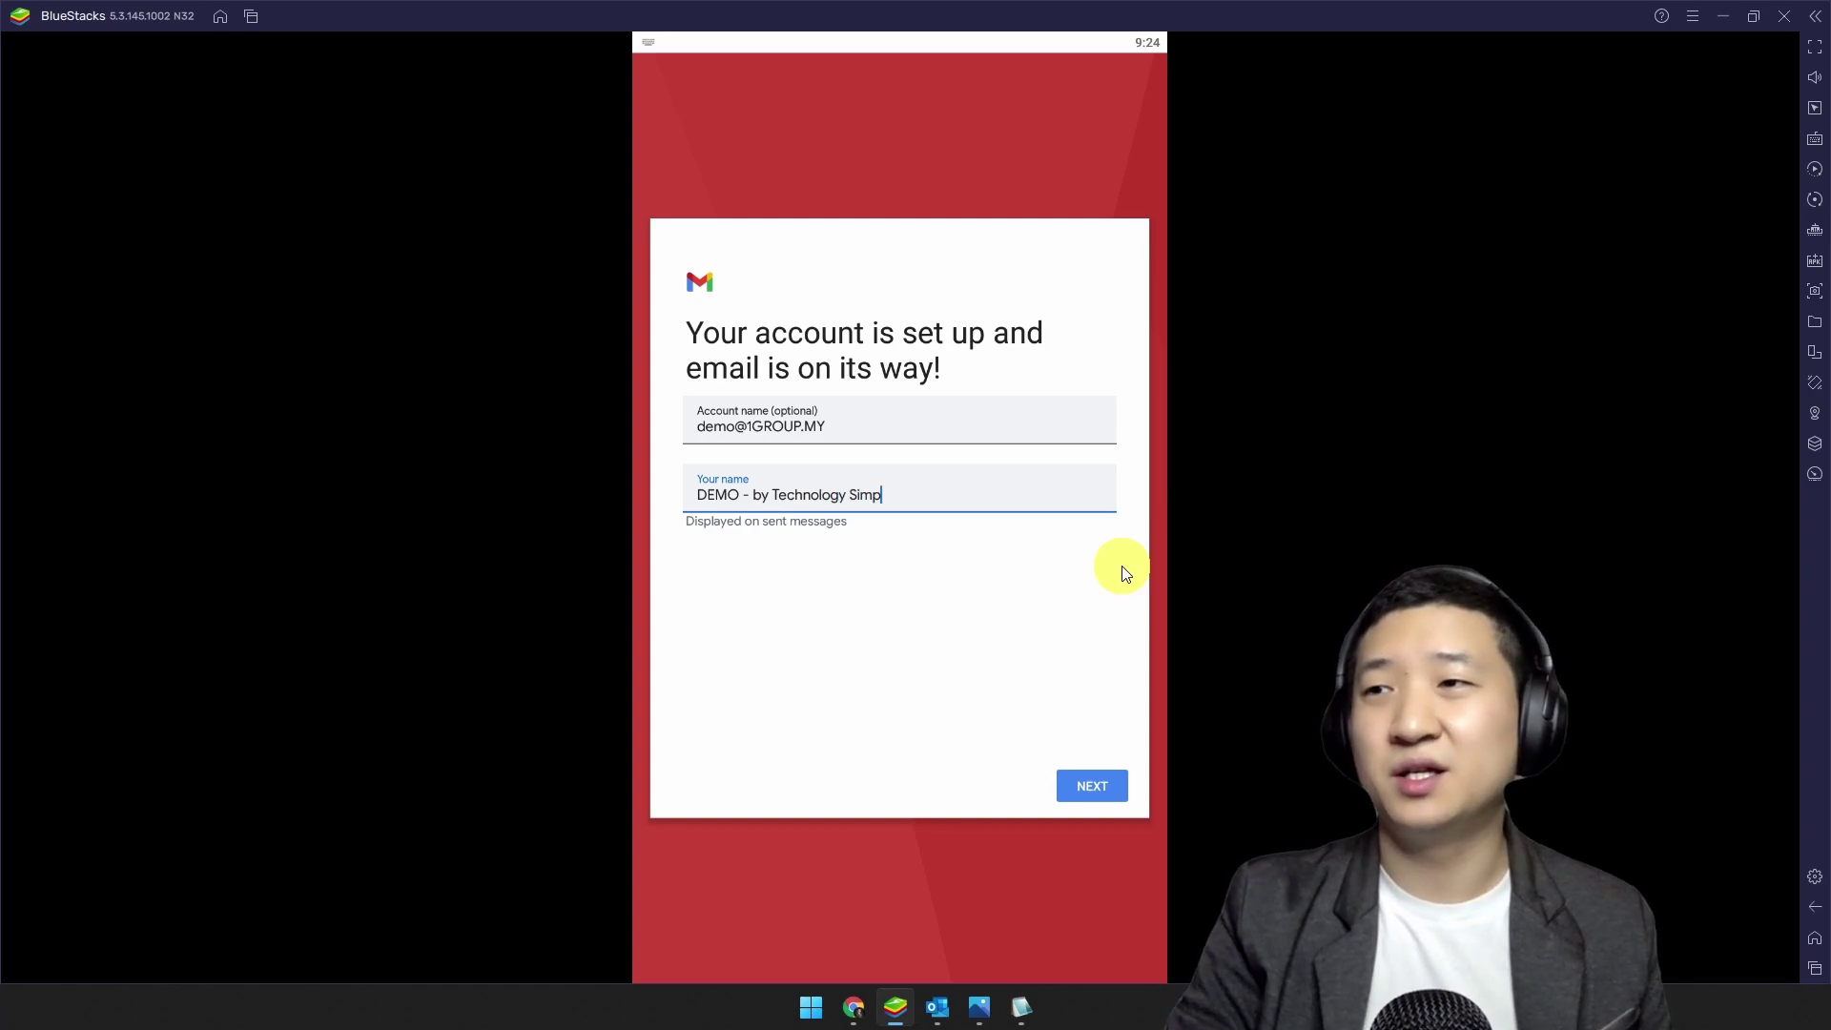
type("ty")
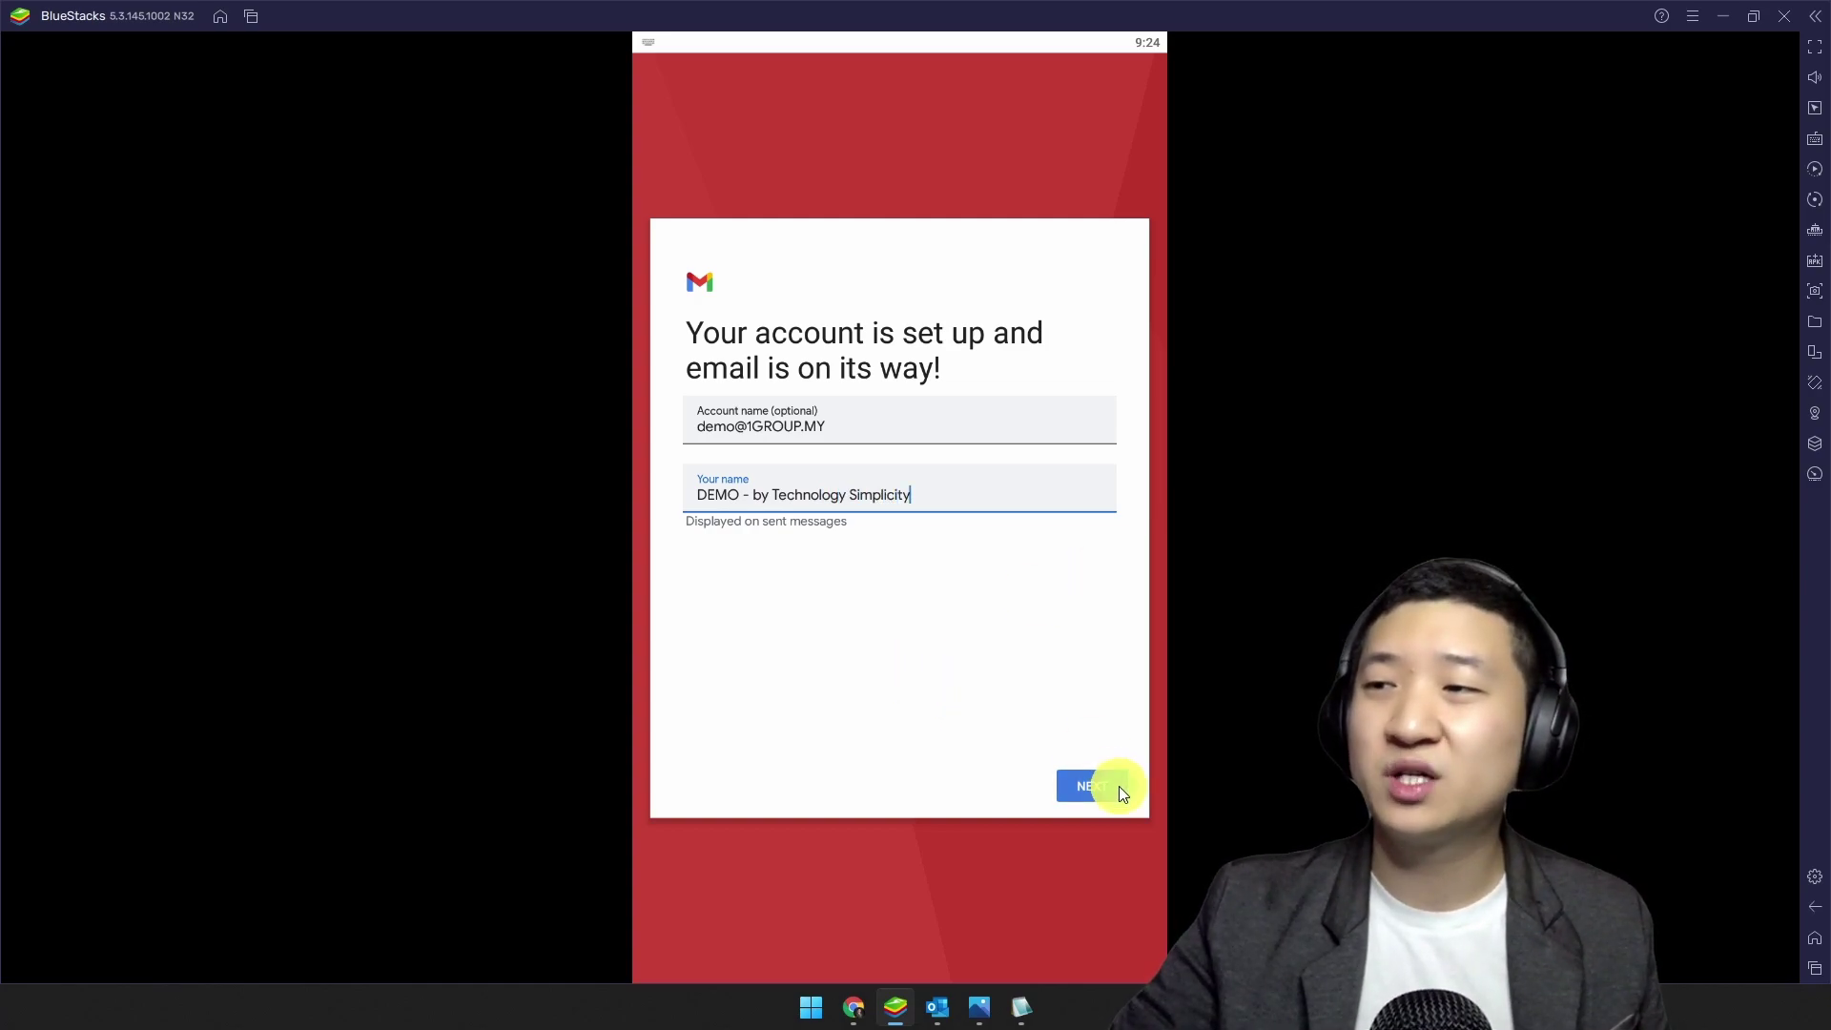
left_click(1092, 786)
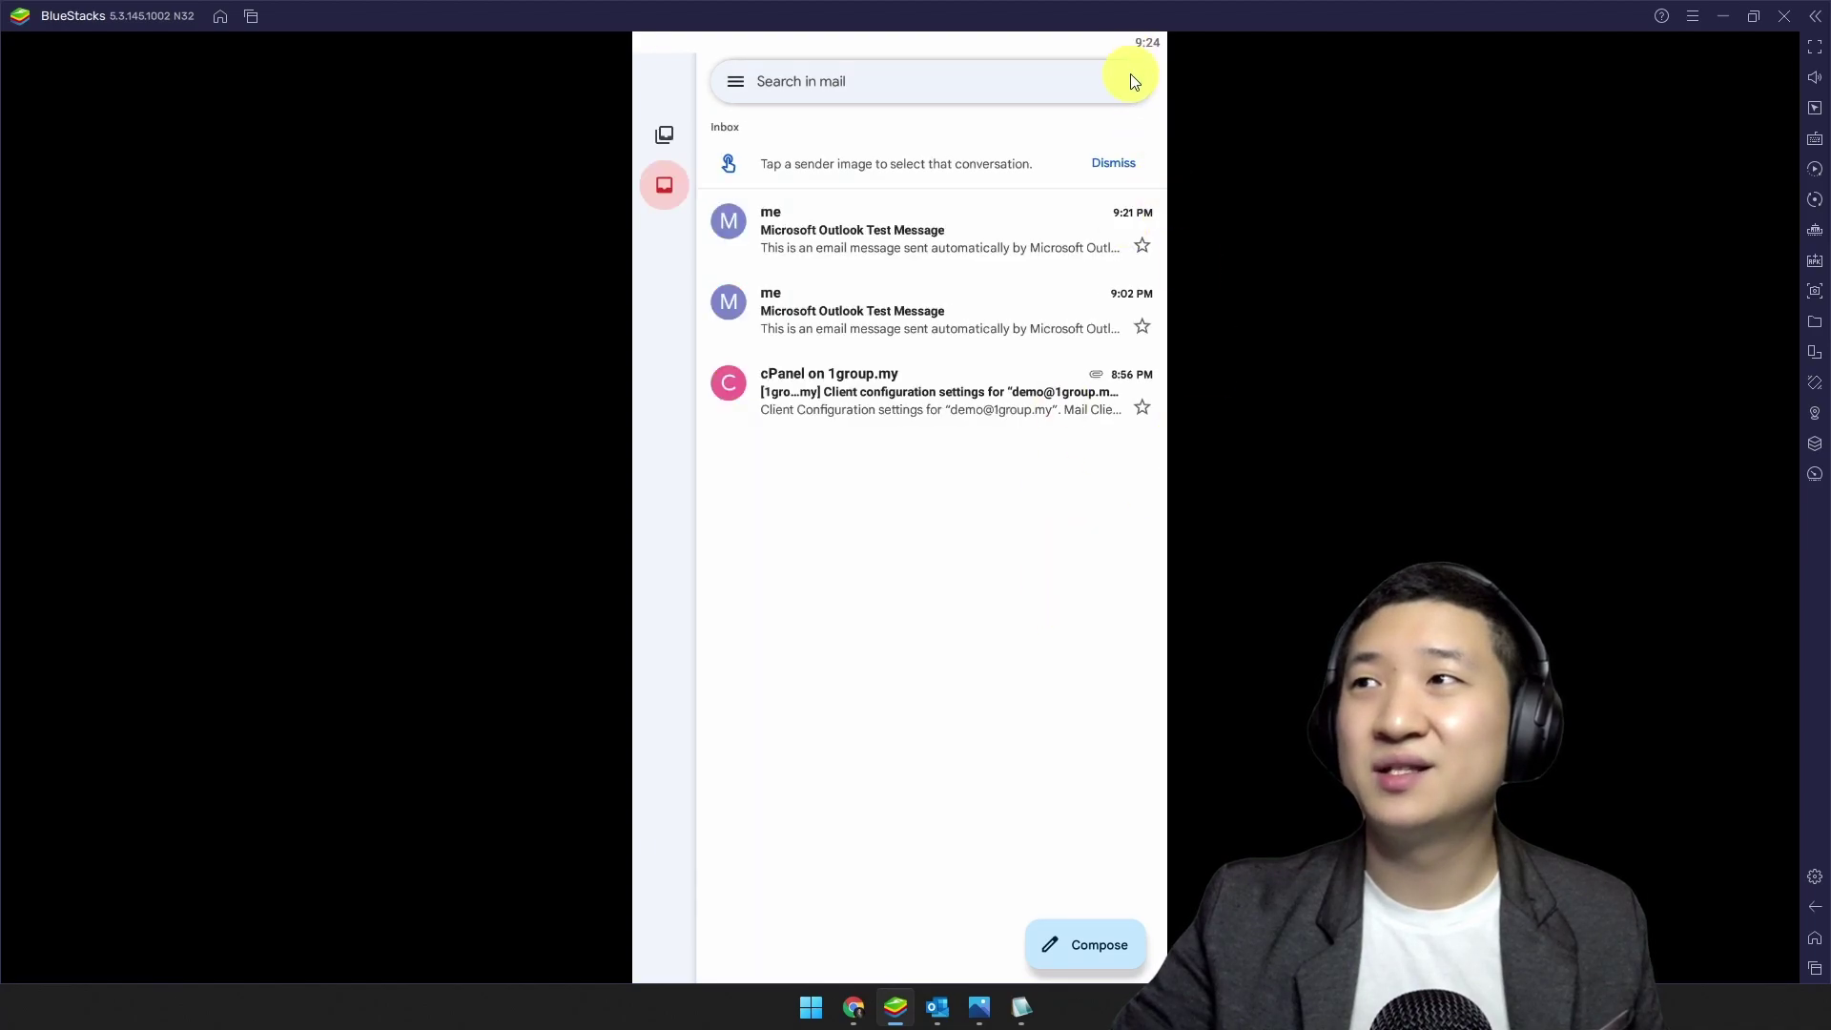
left_click(1132, 81)
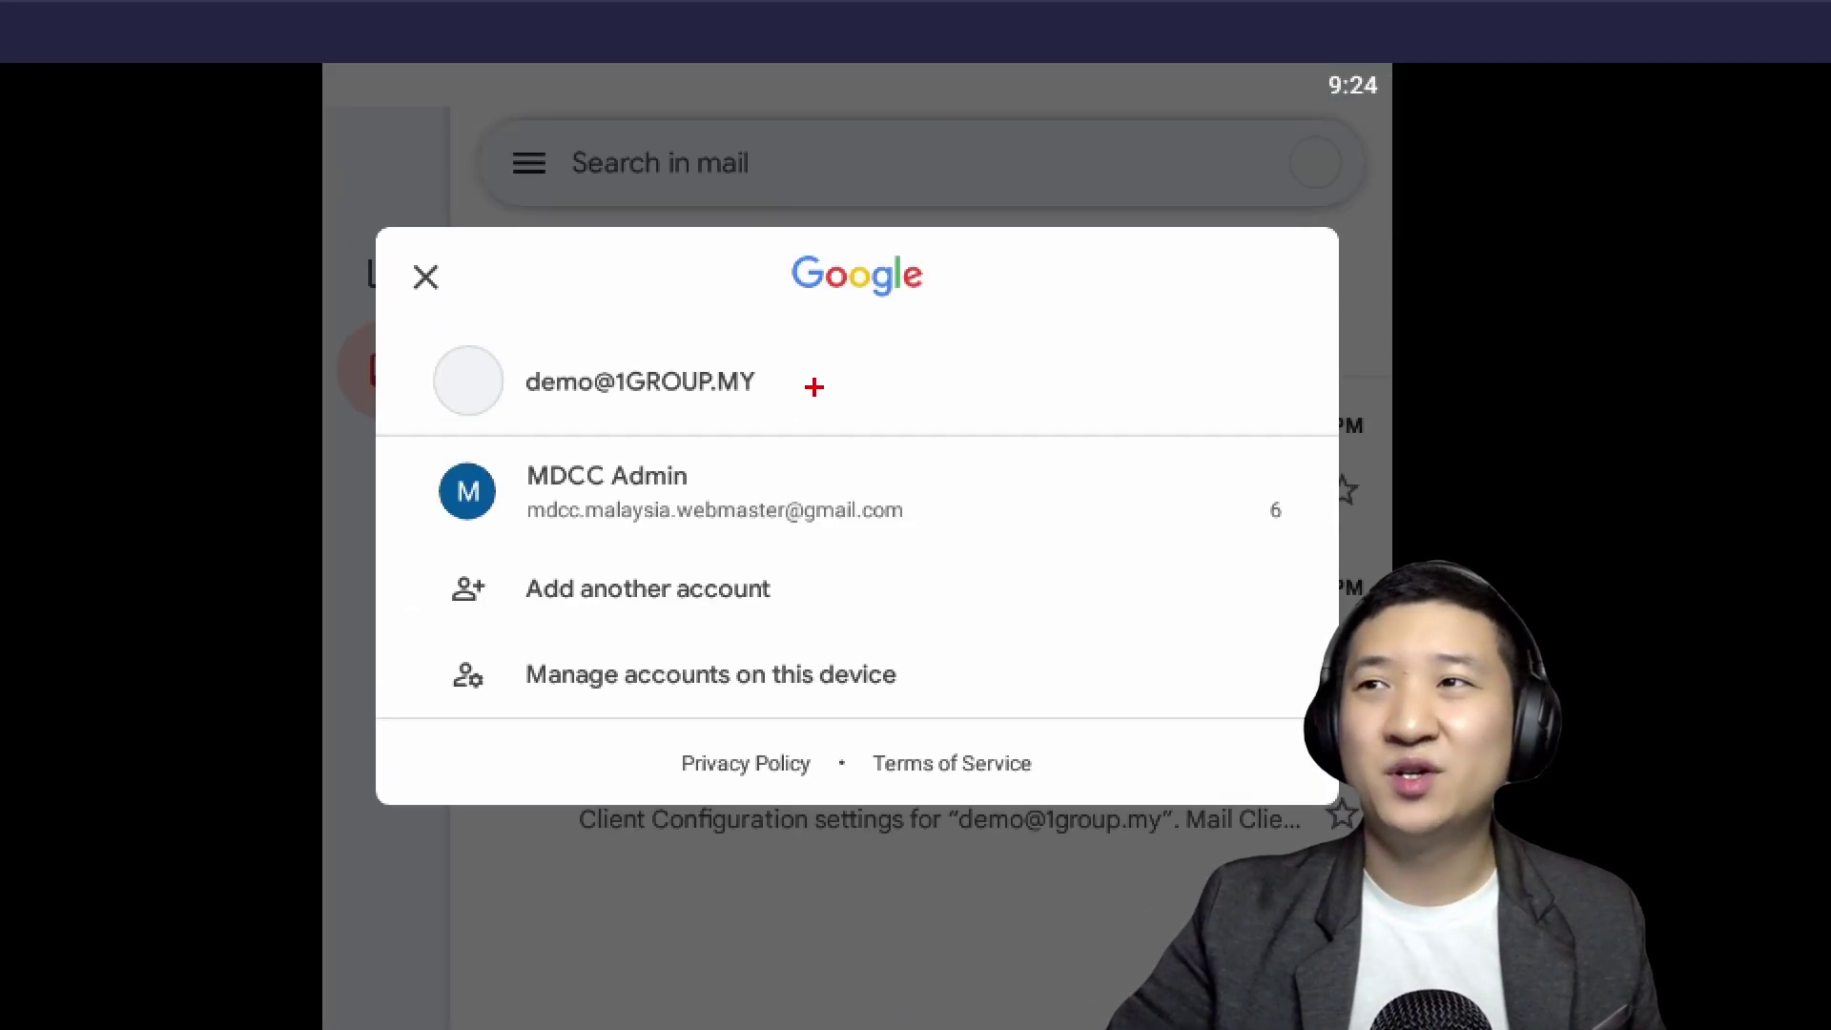
mouse_move(933, 190)
left_mouse_down()
mouse_move(738, 165)
mouse_move(957, 208)
left_mouse_up()
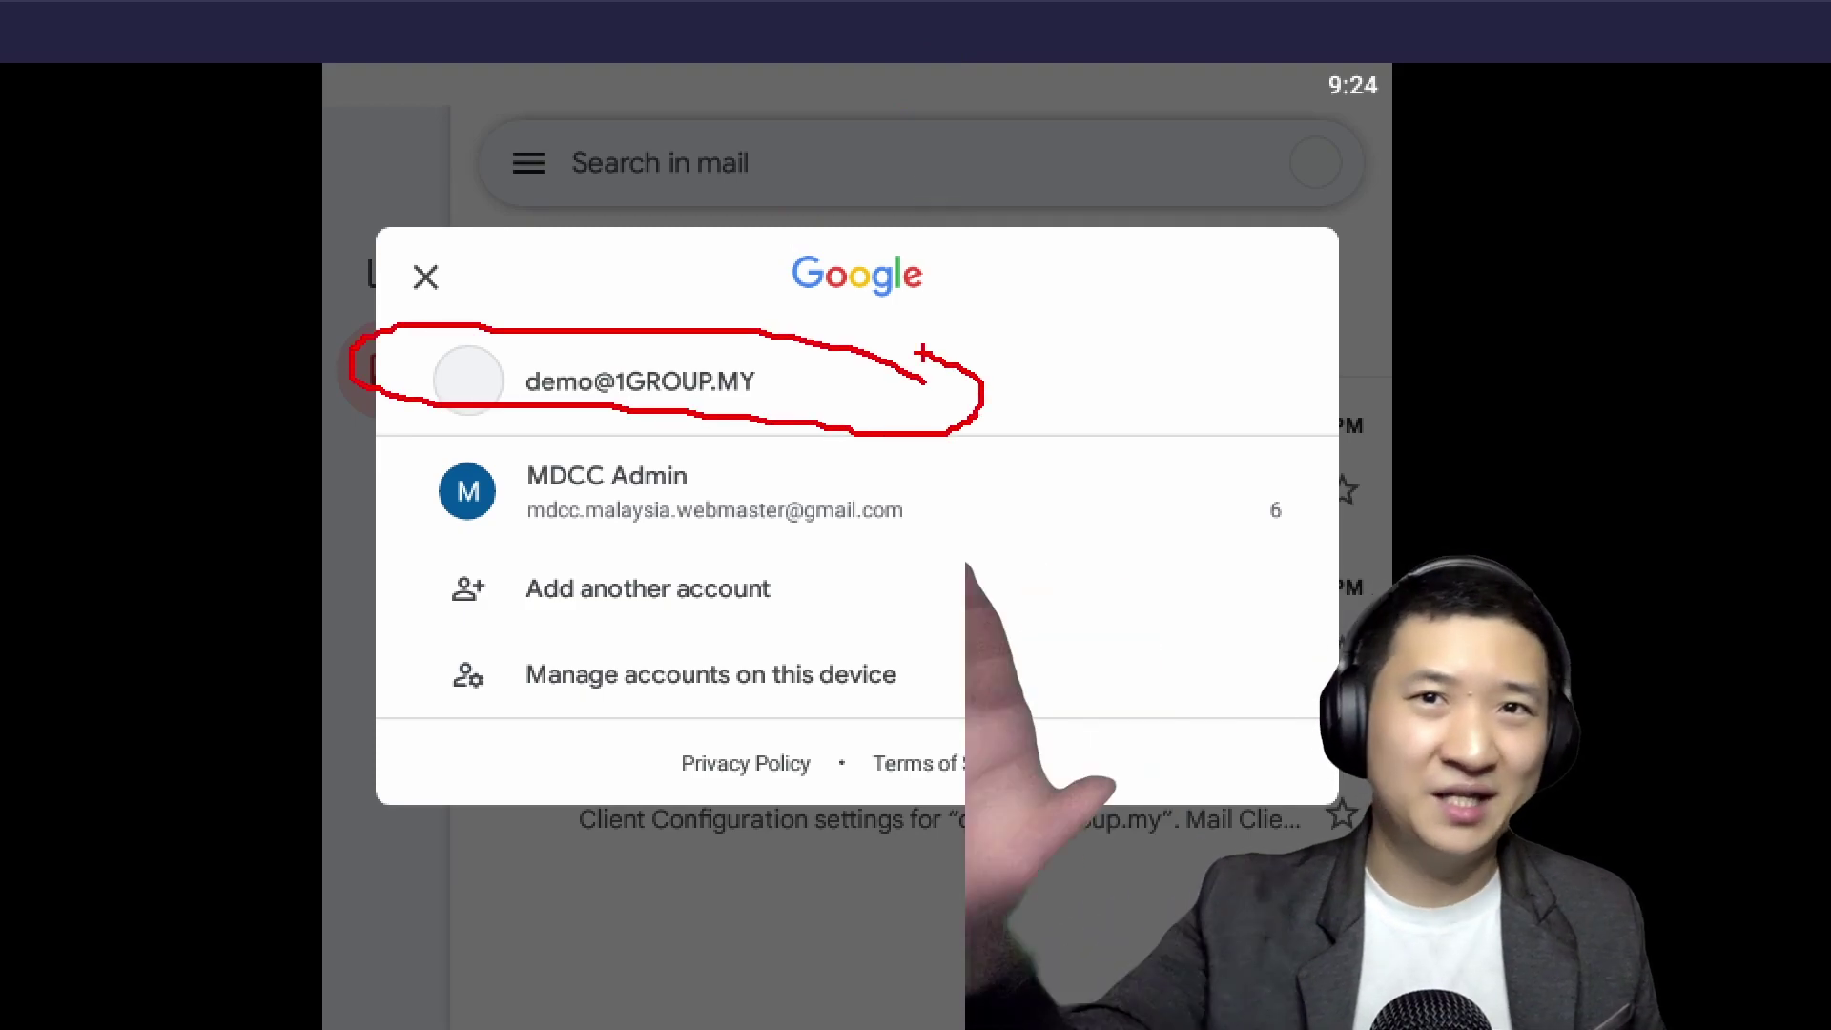
key("Escape")
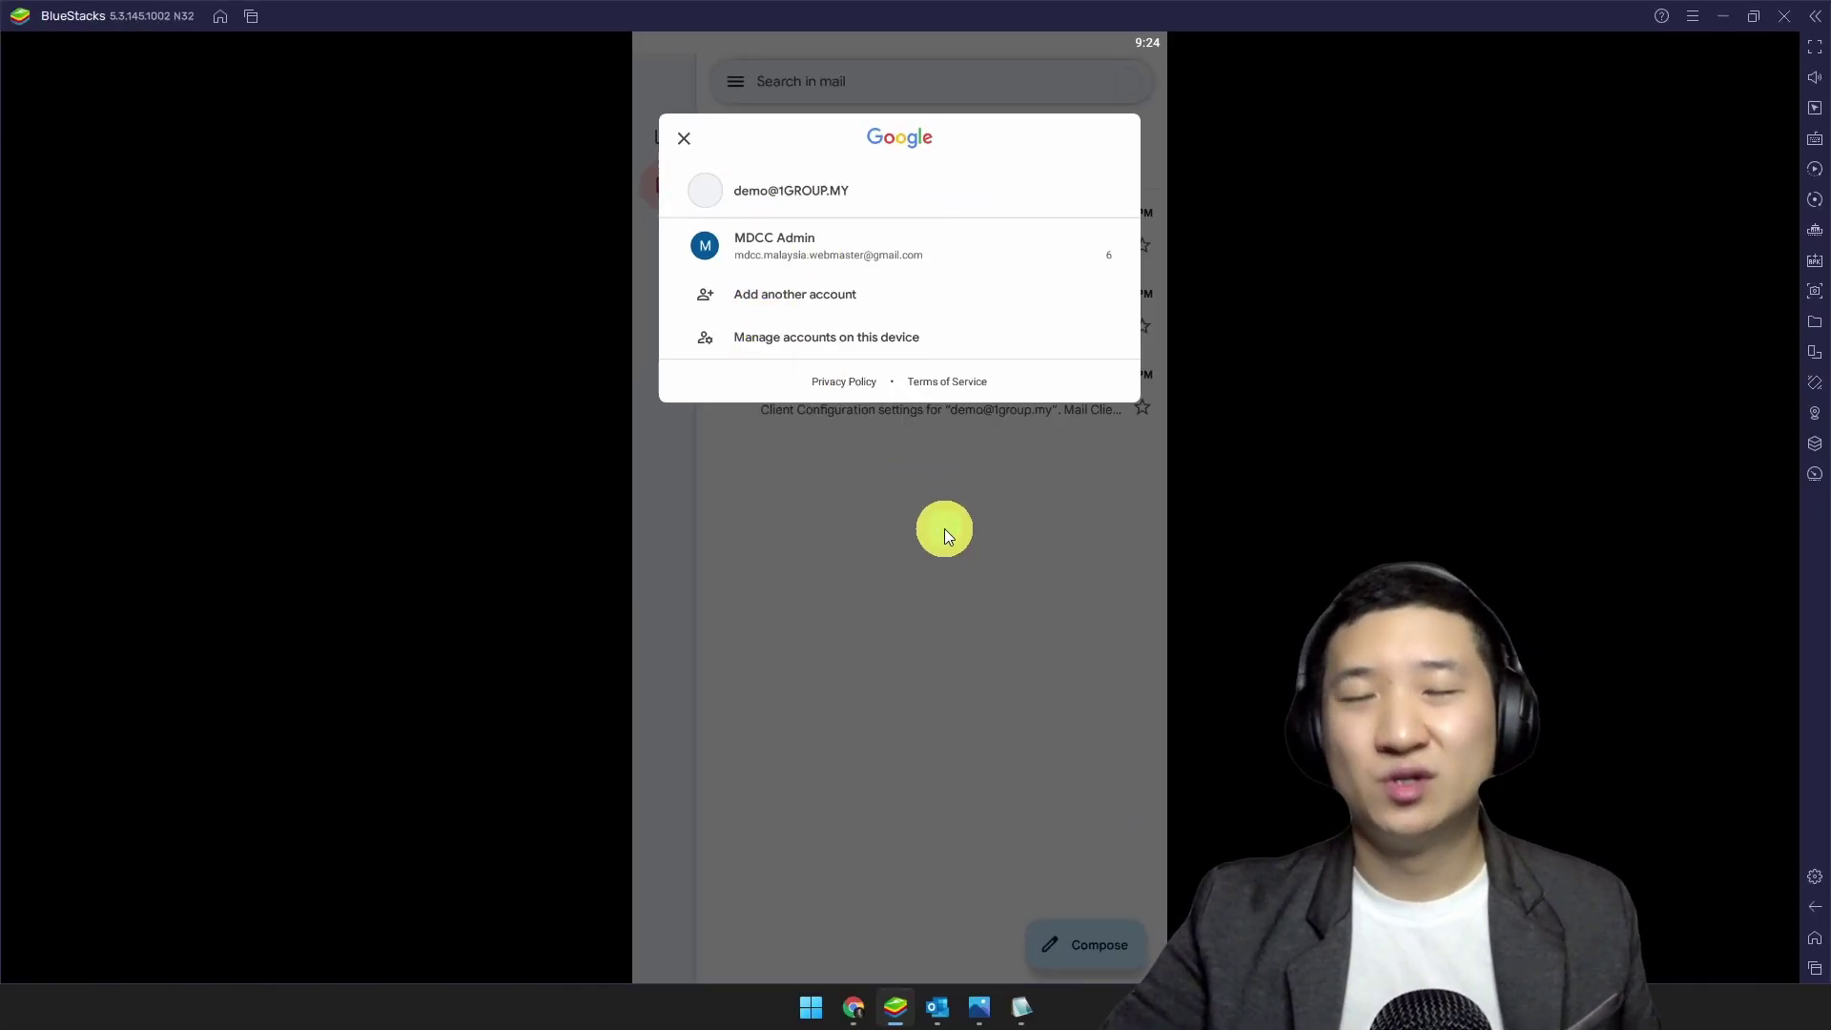
left_click(945, 530)
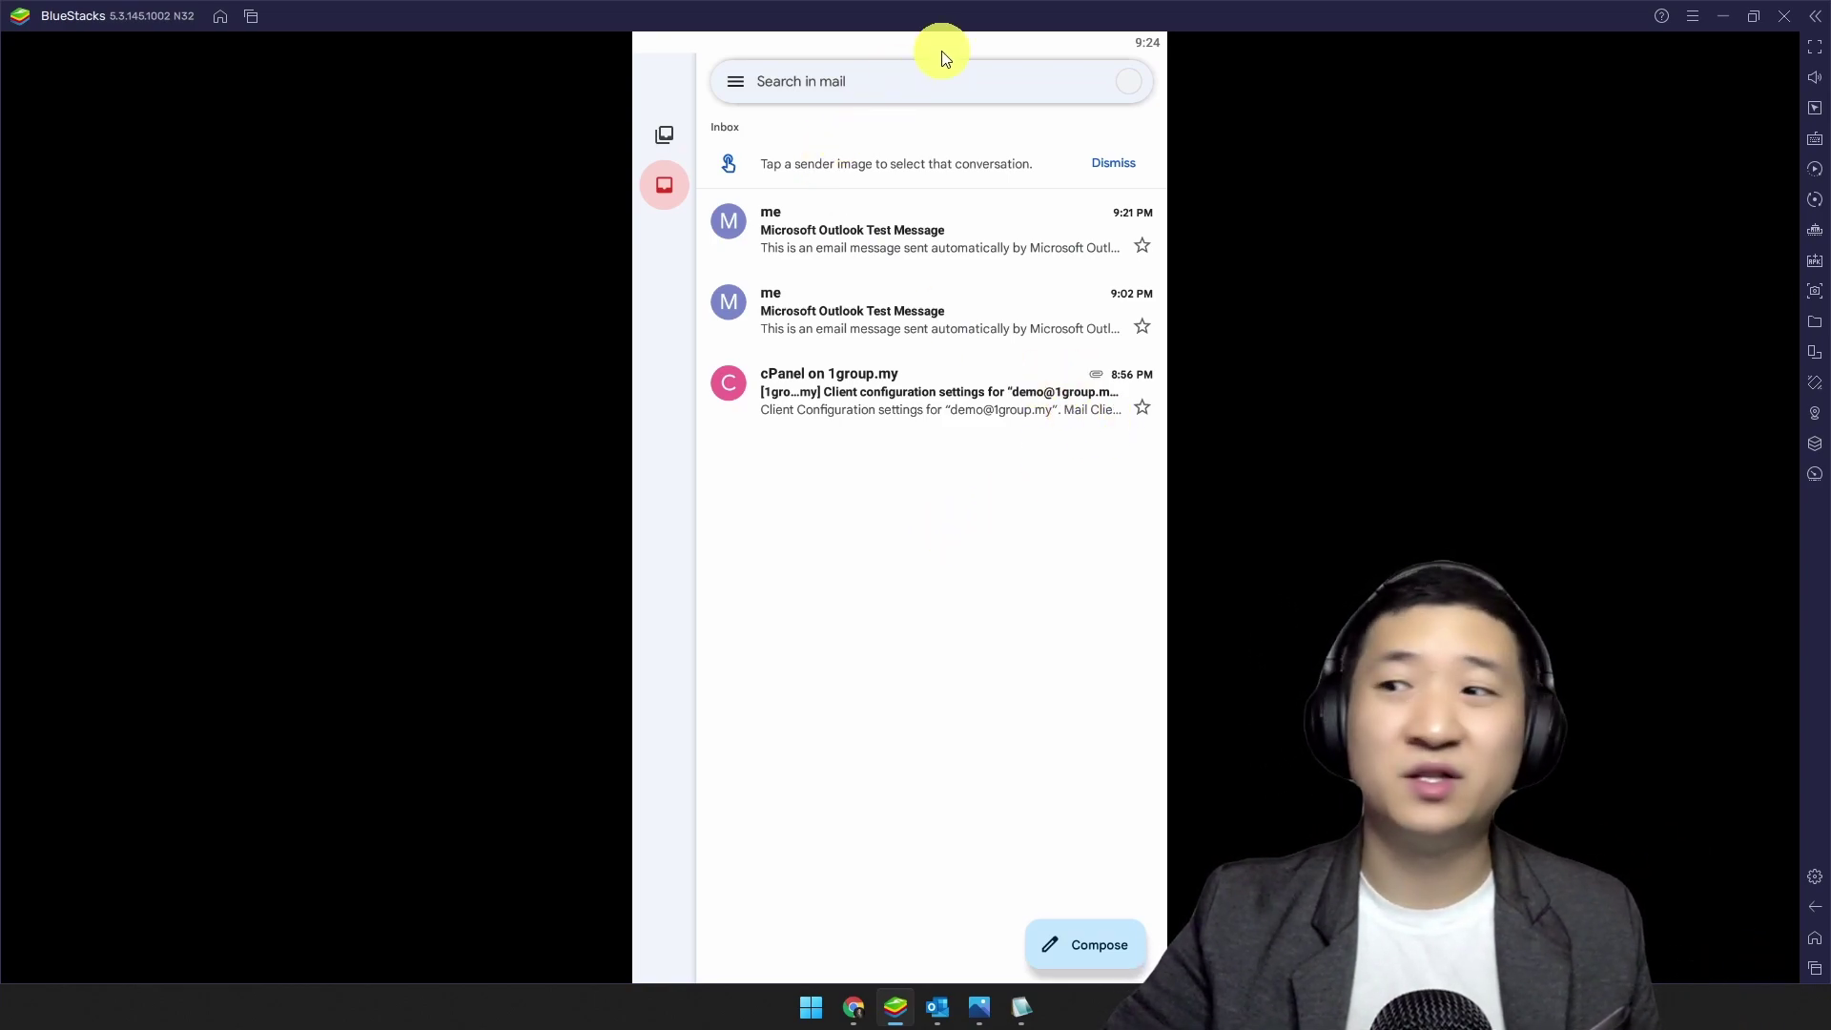
left_click(1815, 938)
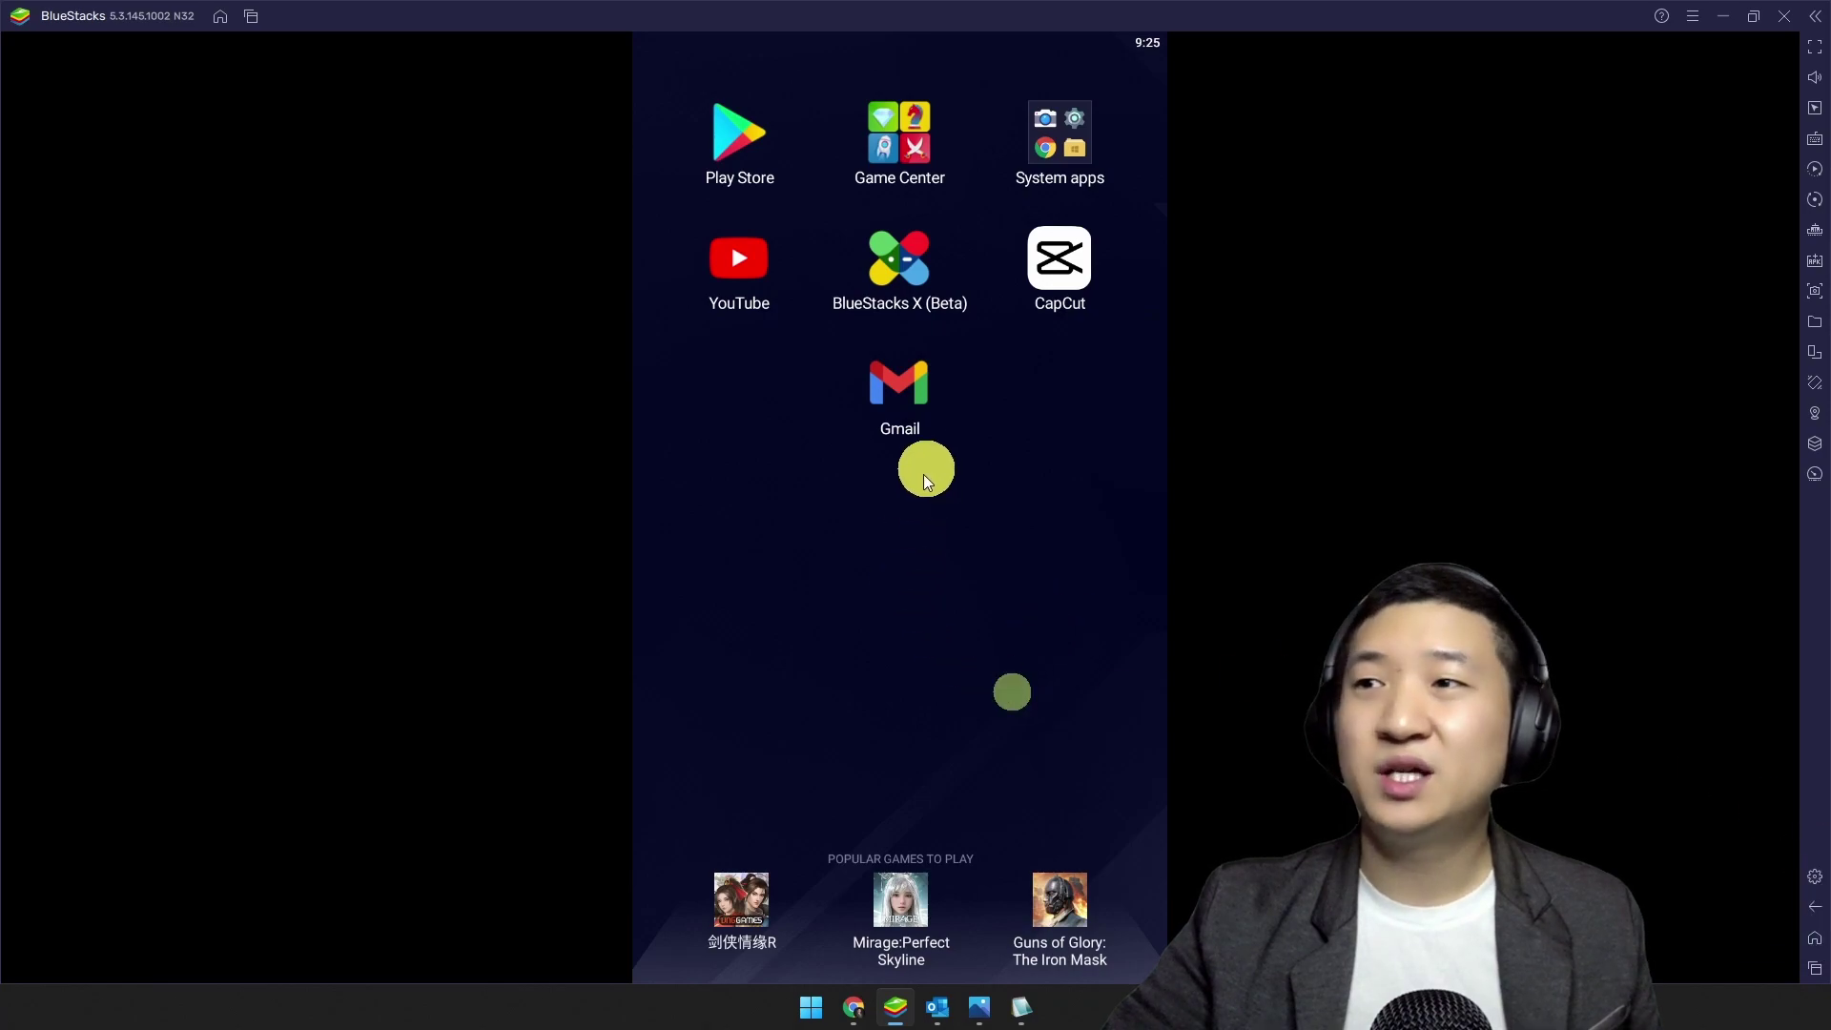
left_click(900, 387)
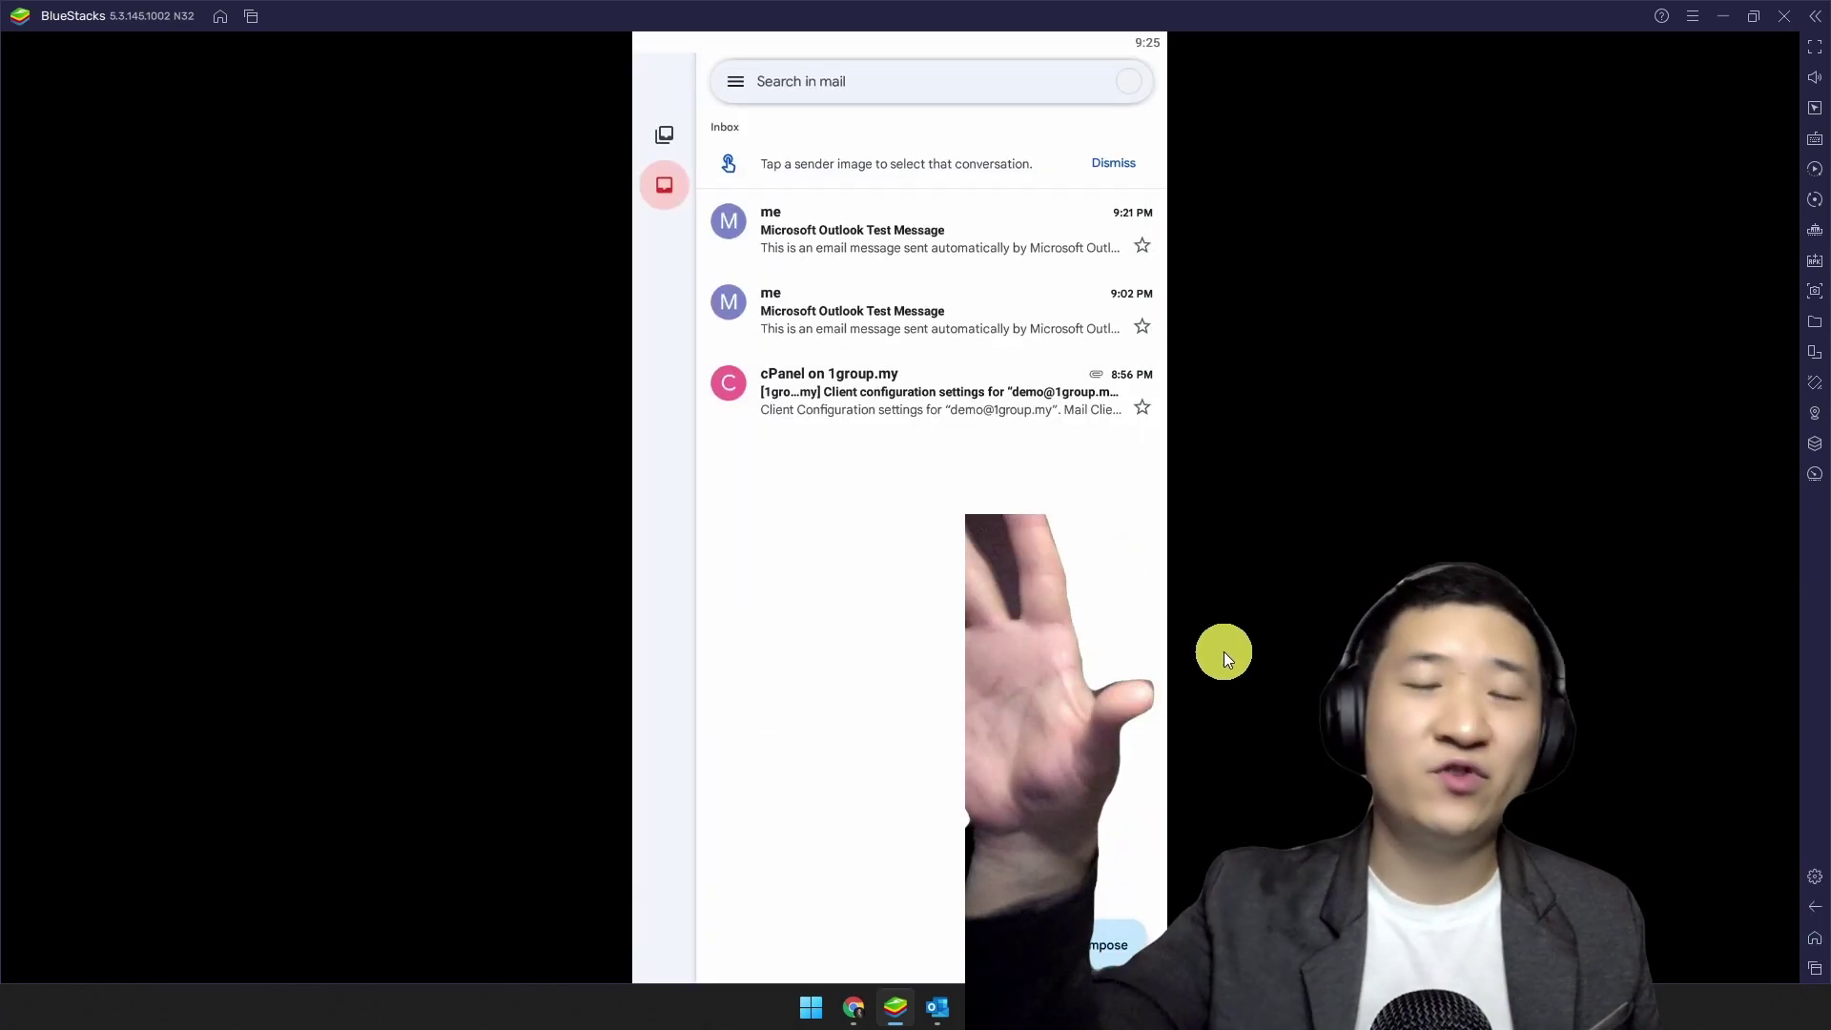